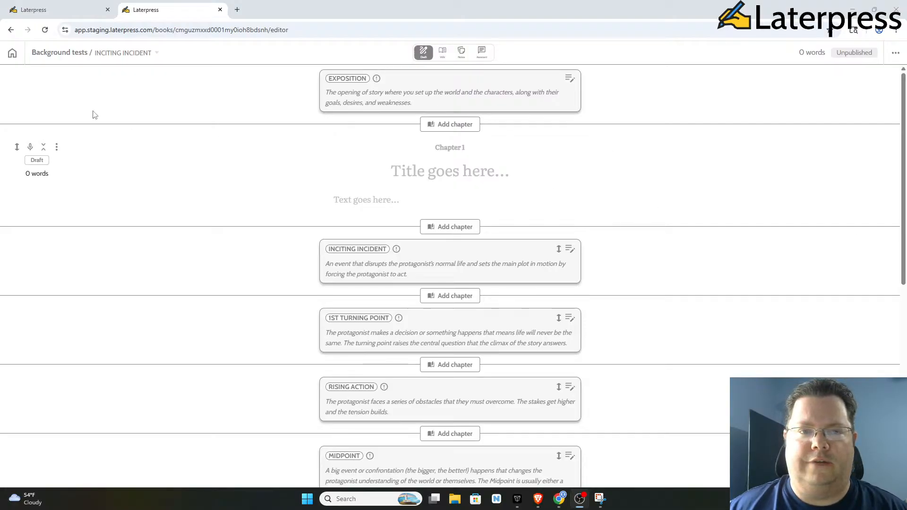
Step: Examine the Chapter 3 scene card and its generated prose in the edited dating book
click(66, 10)
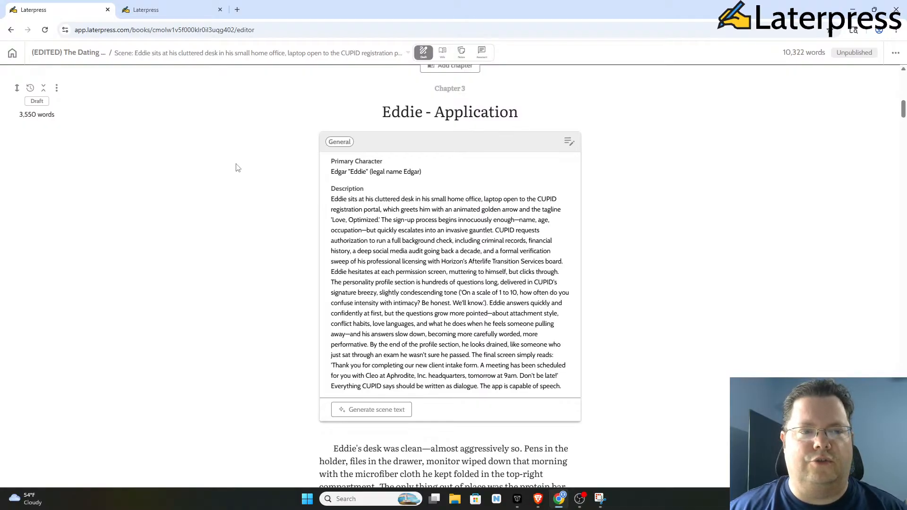
scroll(237, 168, down, 2)
scroll(237, 168, up, 2)
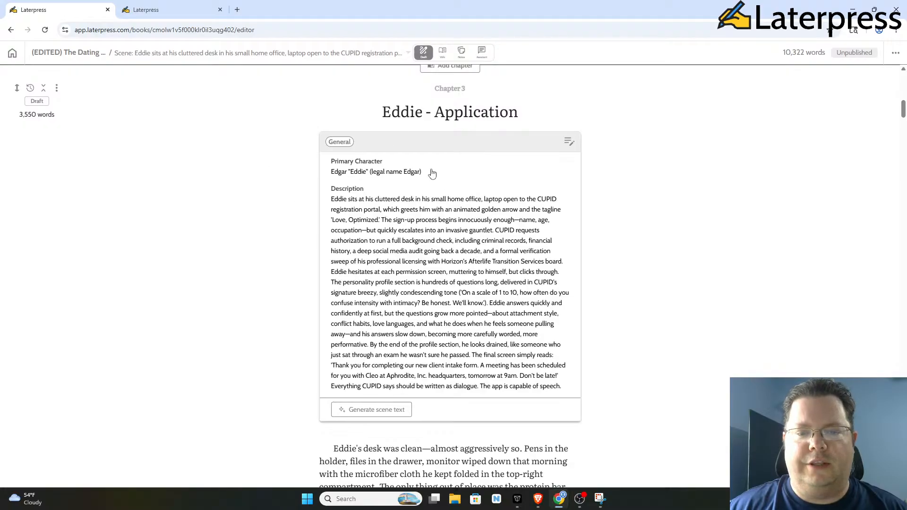
scroll(430, 174, down, 2)
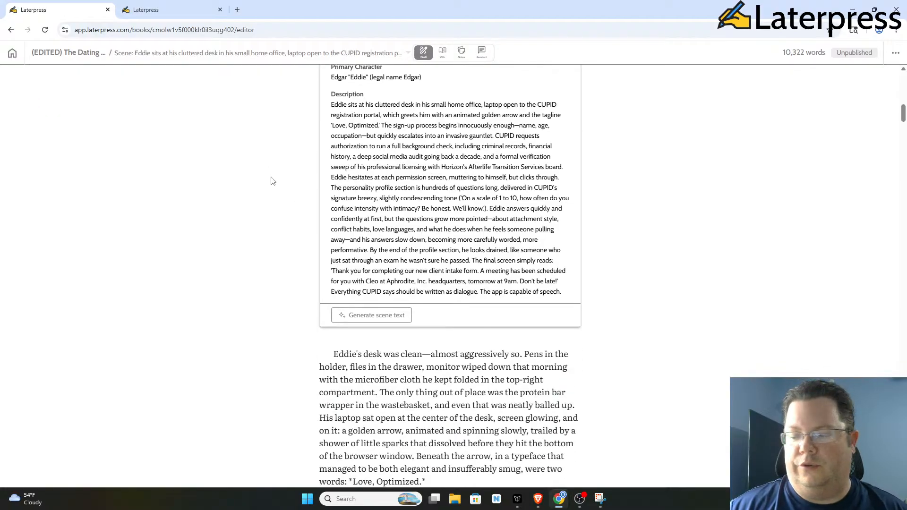
scroll(272, 181, down, 1)
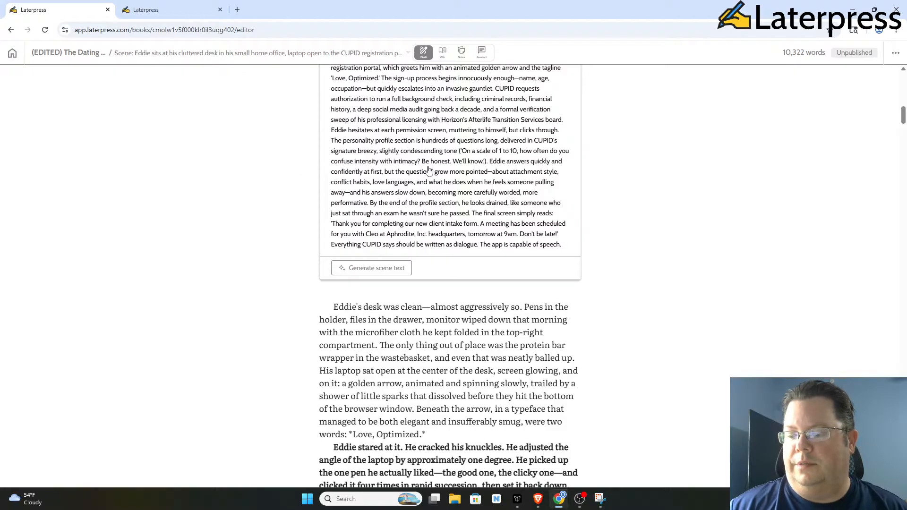
scroll(218, 150, up, 6)
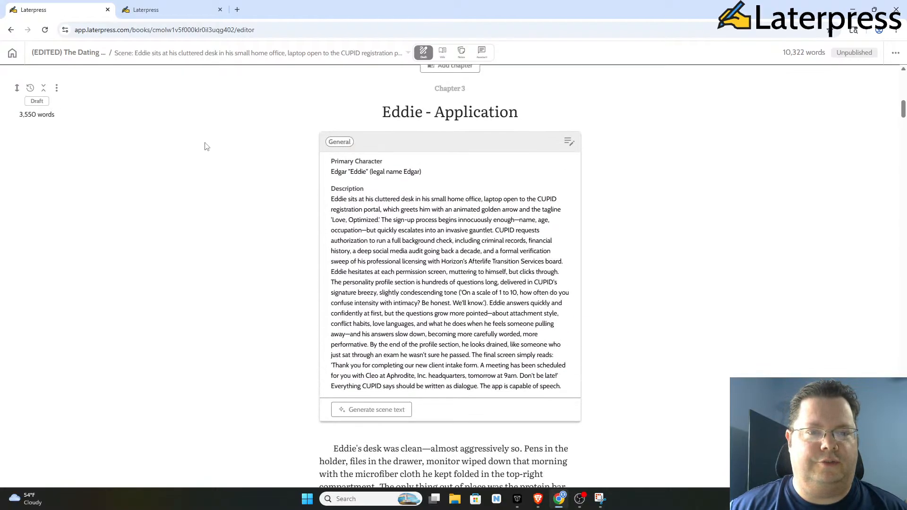
scroll(206, 145, down, 3)
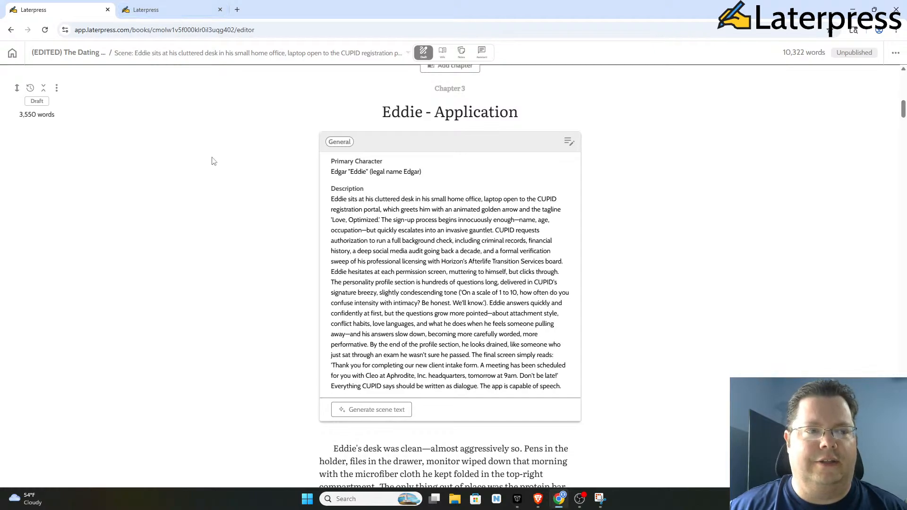
Step: Switch to the Background tests book and examine the voice dictation control beside the empty Chapter 1
click(159, 8)
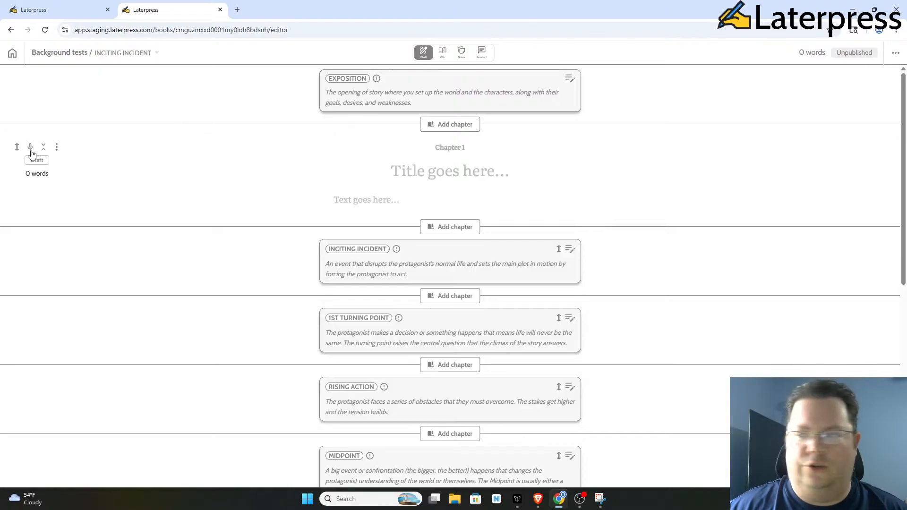
key(ctrl+plus)
key(ctrl+plus)
key(ctrl+plus)
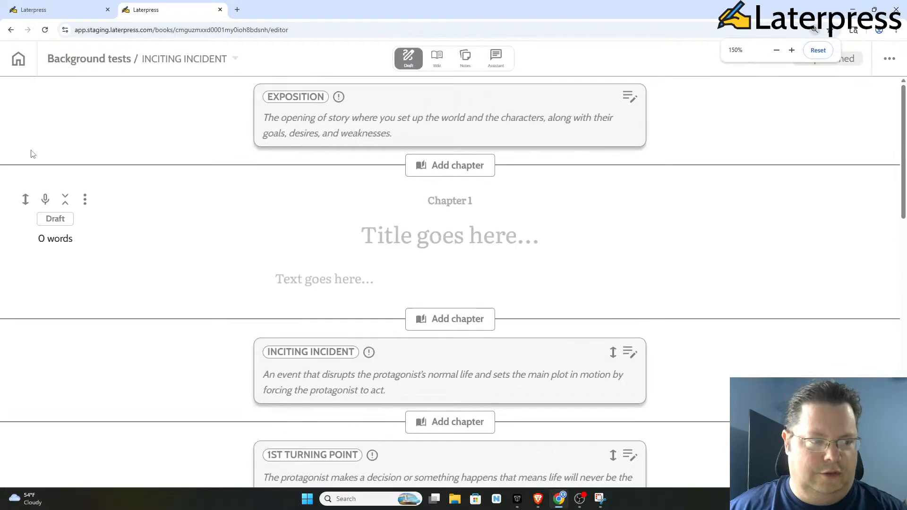
key(ctrl+plus)
key(ctrl+plus)
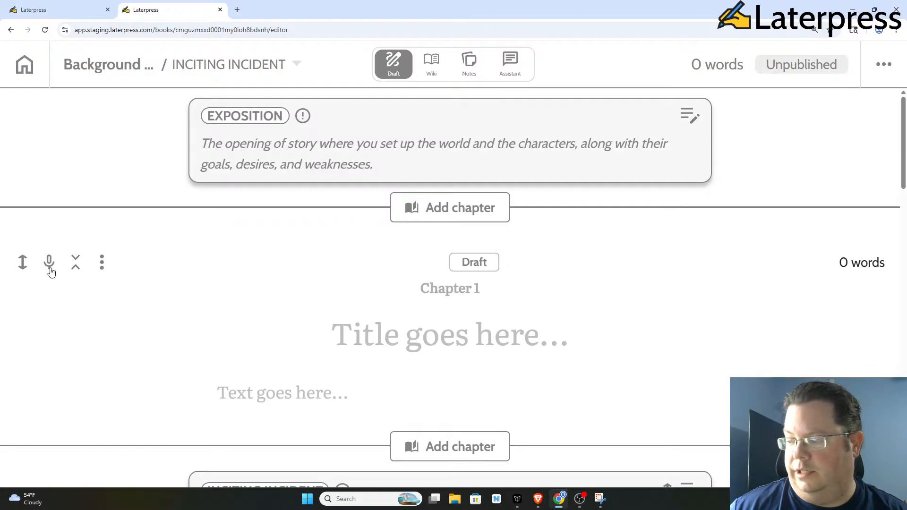
key(ctrl+minus)
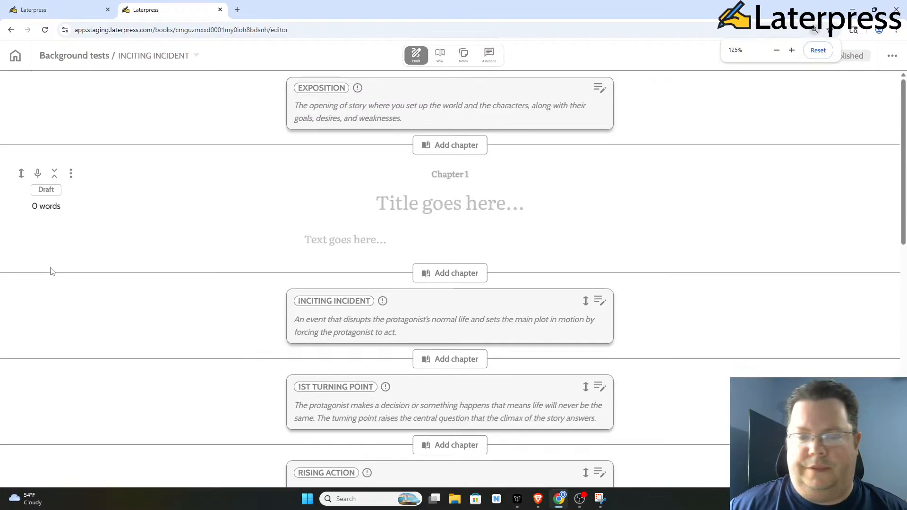
key(ctrl+minus)
key(ctrl+minus)
key(ctrl+minus)
key(ctrl+plus)
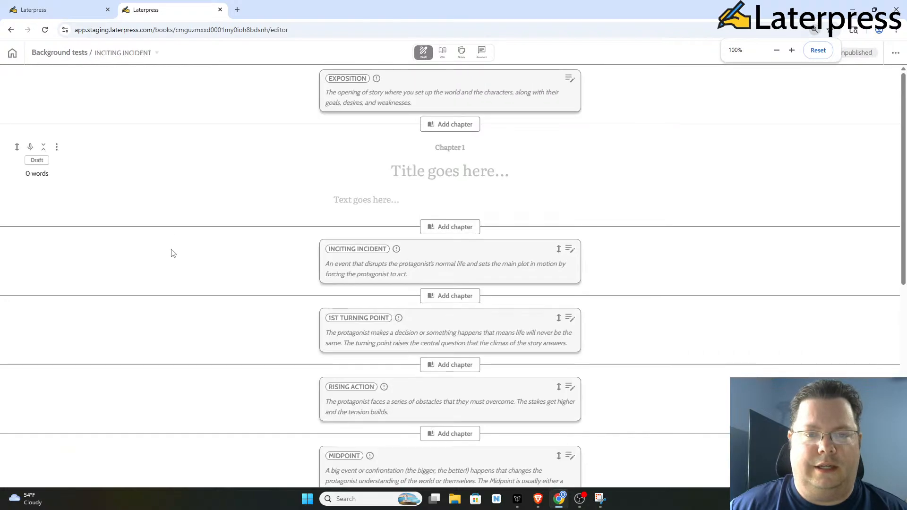
Step: View the voice and text options in the book's Notes, and close the notes
key(ctrl+plus)
click(463, 57)
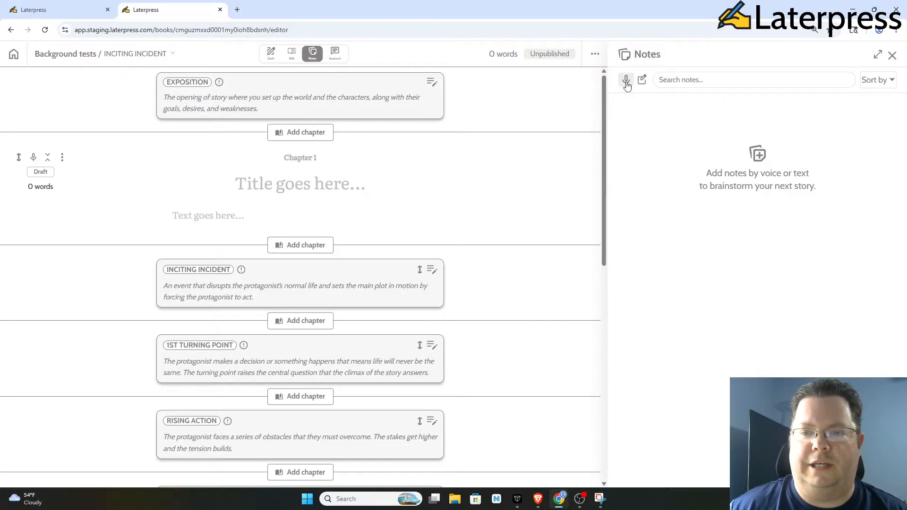
click(892, 56)
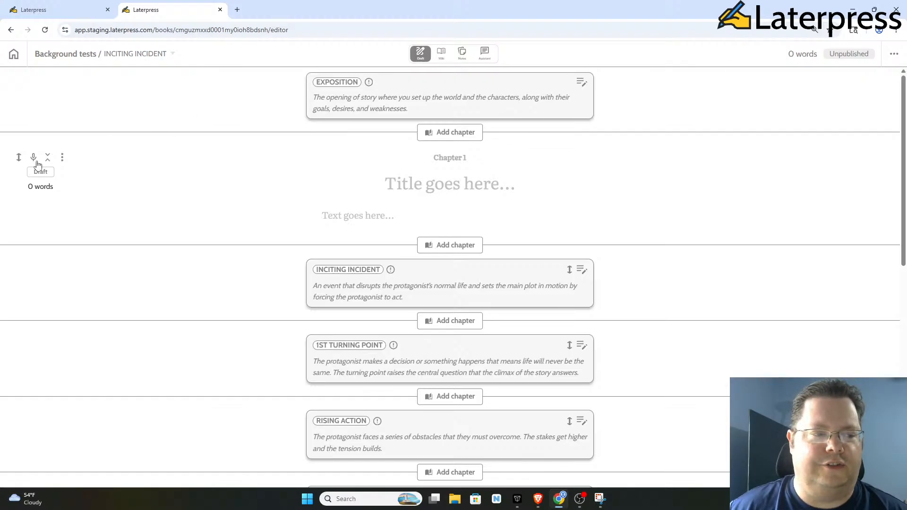
Step: Dictate the opening scene into Chapter 1 as a voice recording and submit it for transcription
key(ctrl+plus)
key(ctrl+plus)
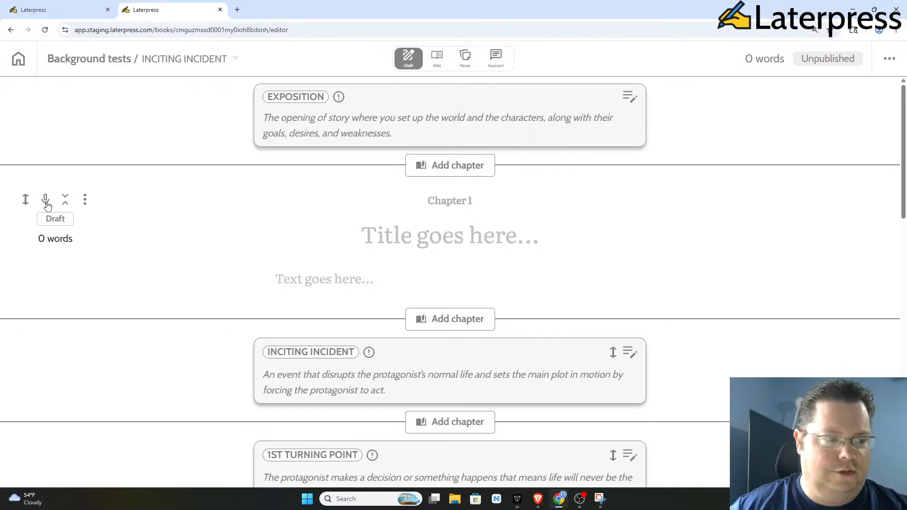
click(47, 204)
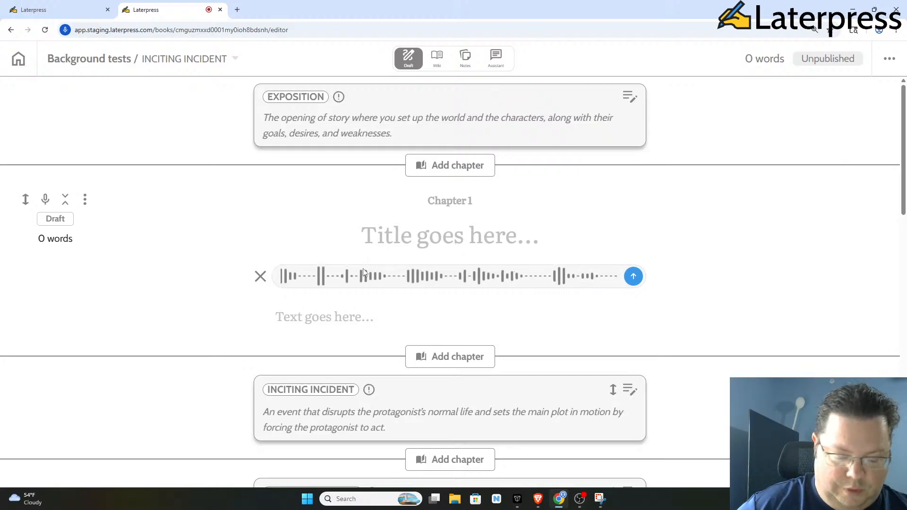
click(634, 277)
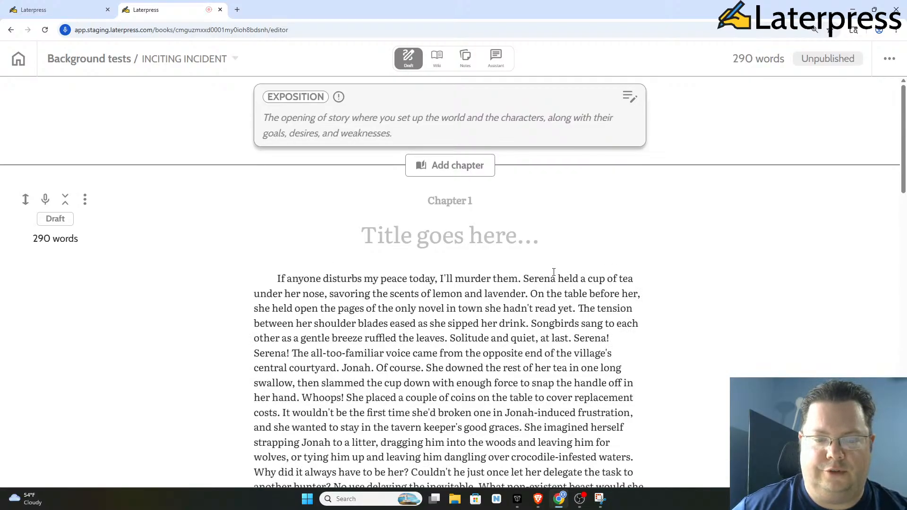
Step: Review the transcribed Chapter 1 text for missing paragraph breaks and dialogue punctuation
scroll(444, 249, down, 2)
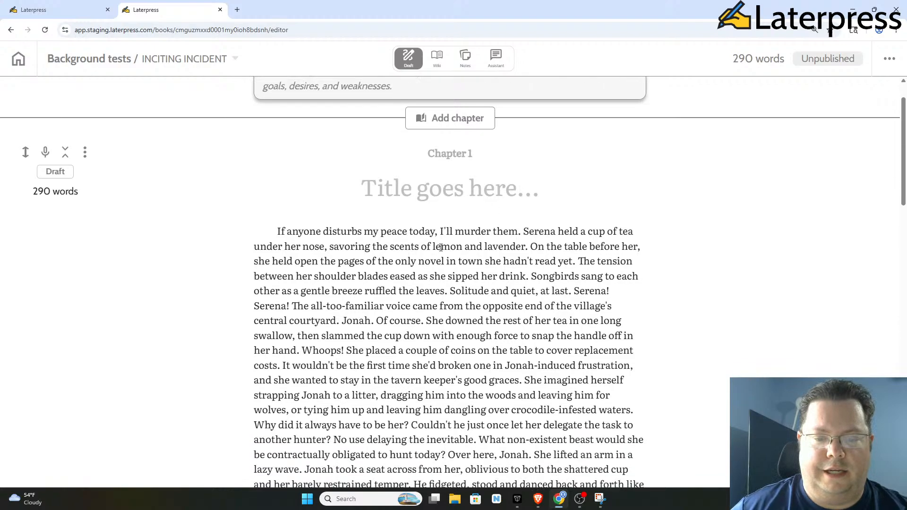
scroll(420, 221, down, 1)
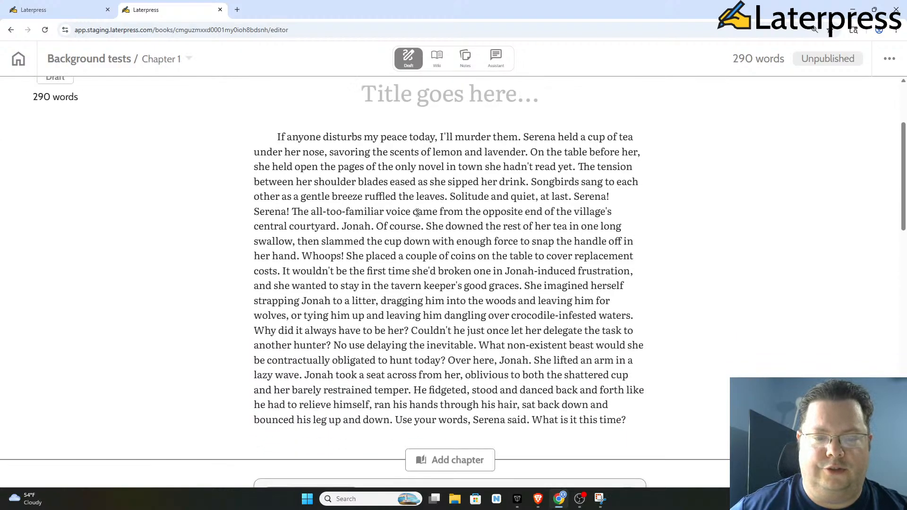
scroll(416, 210, down, 1)
scroll(414, 215, up, 1)
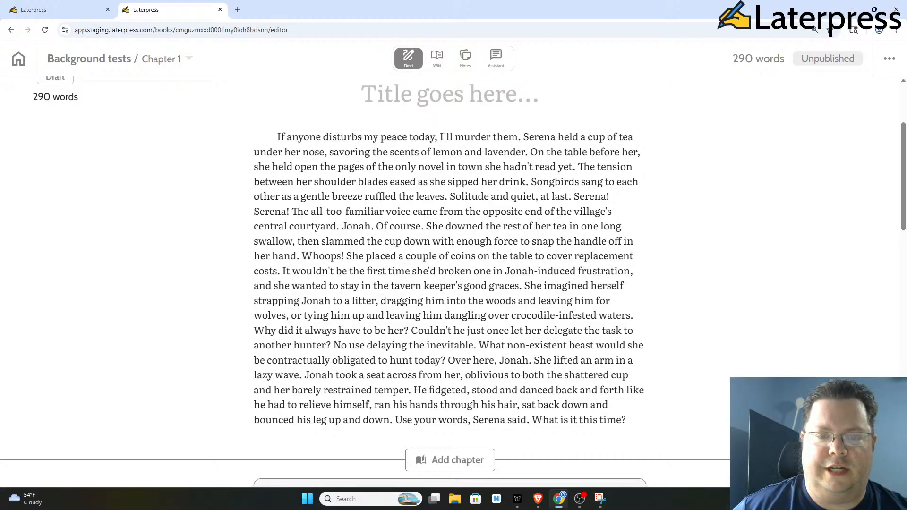
scroll(401, 166, down, 1)
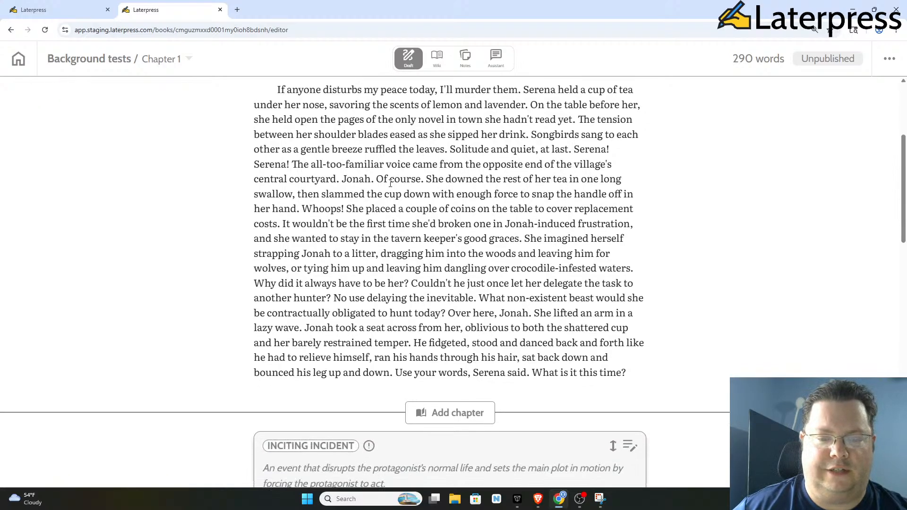
scroll(393, 189, up, 1)
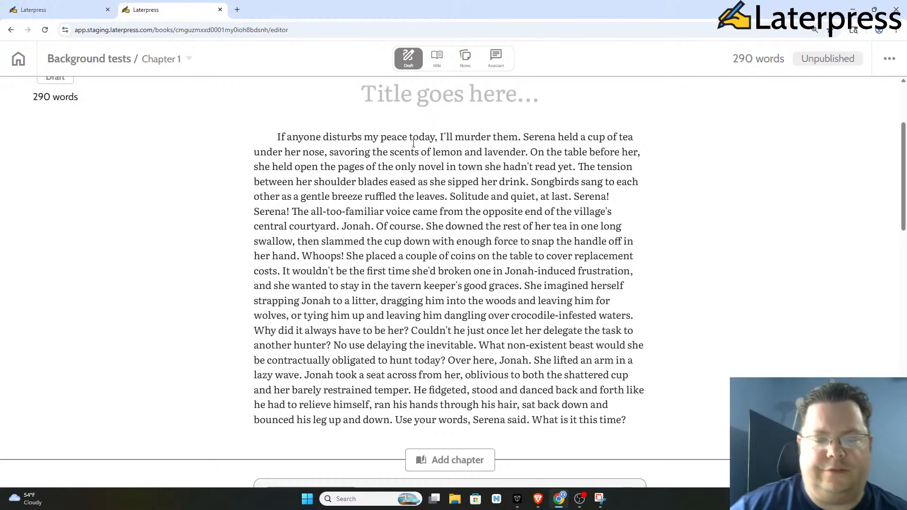
drag(278, 137, 666, 421)
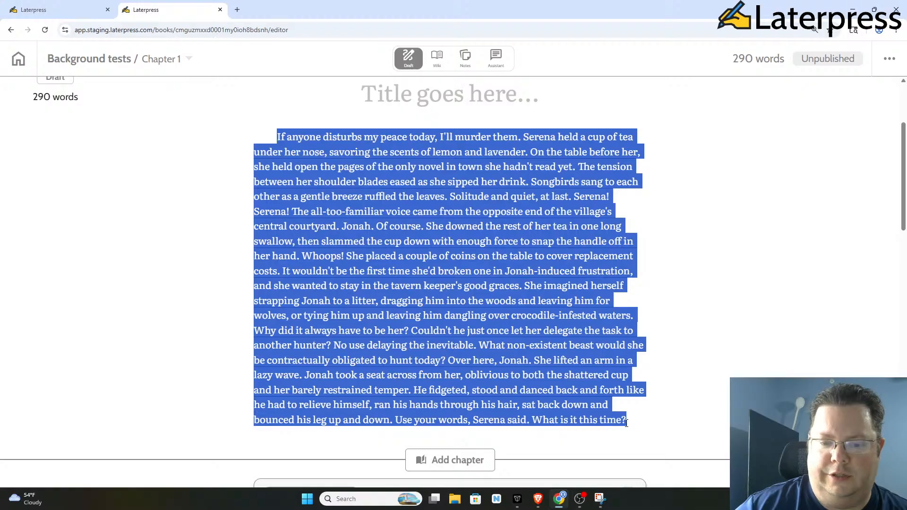
click(473, 226)
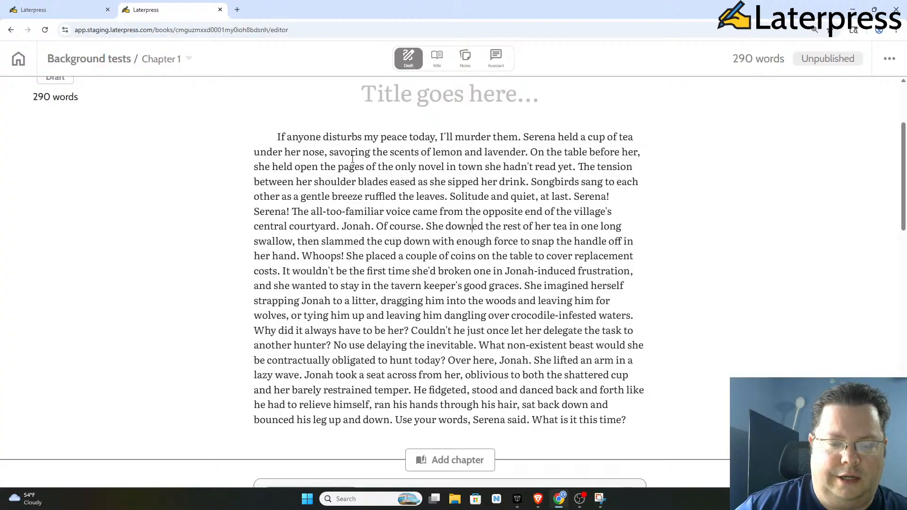
Step: Run the Transcription Corrections AI tool on all of Chapter 1's body text and replace the original with its result
drag(278, 136, 634, 424)
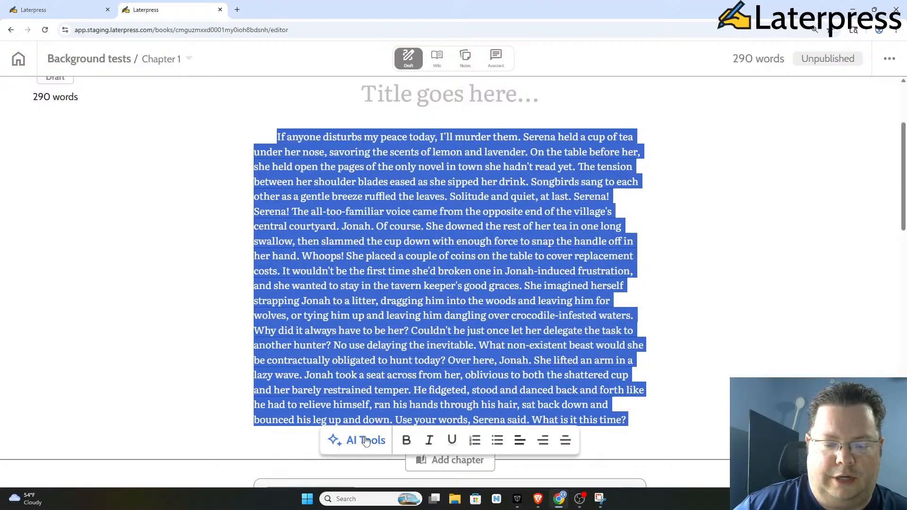
click(366, 441)
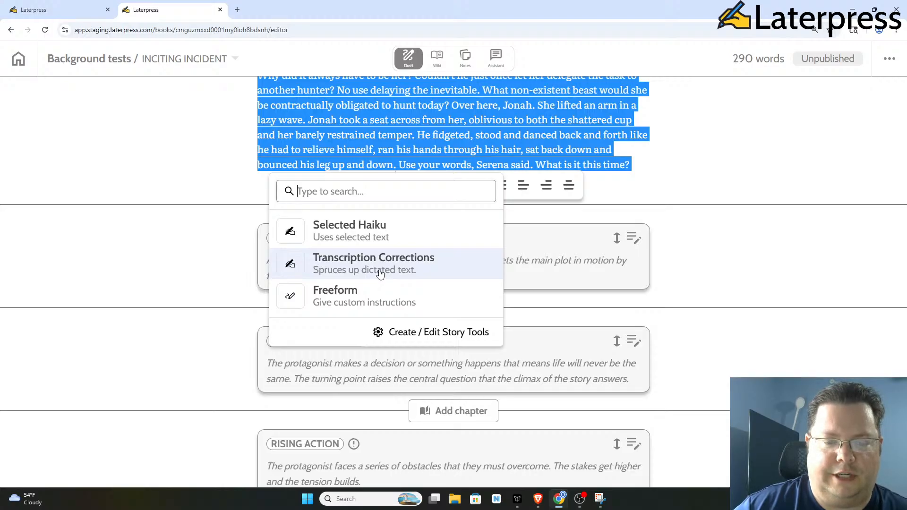
click(373, 264)
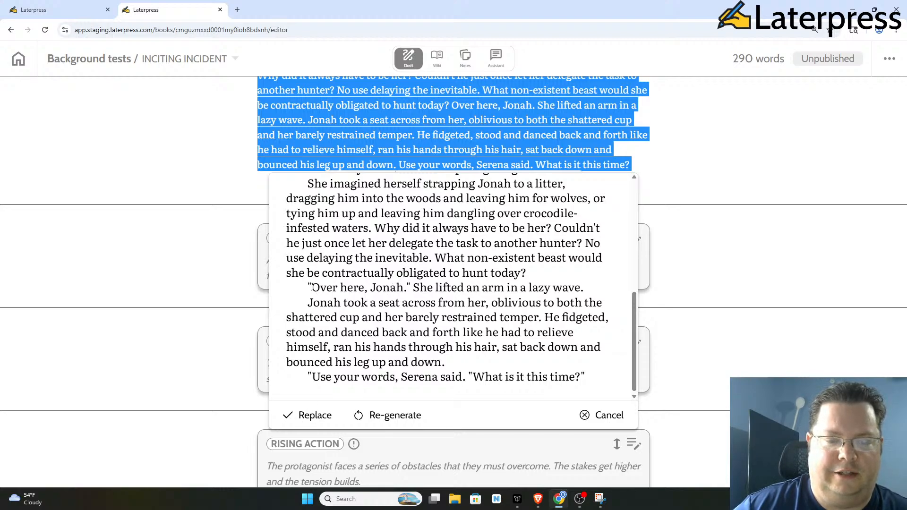
click(314, 416)
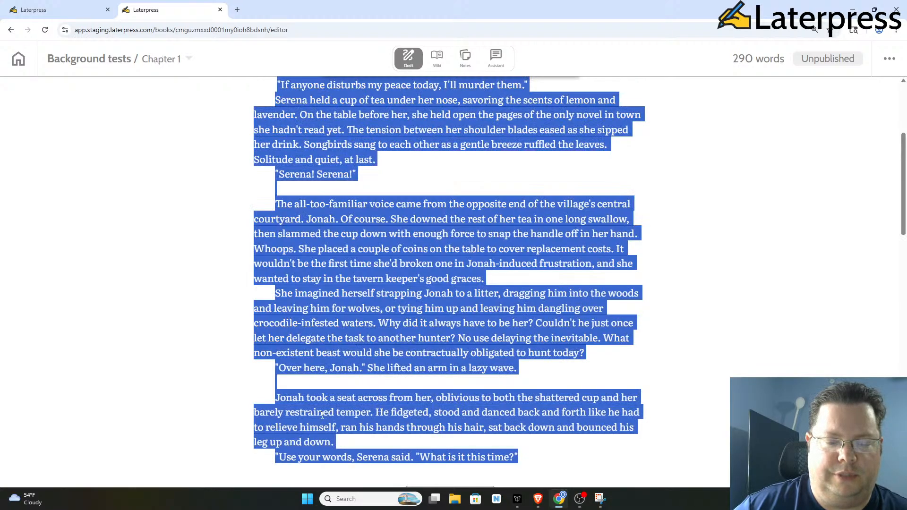
click(387, 318)
Step: Review the quotation marks and paragraph breaks throughout Chapter 1's corrected text
scroll(382, 320, up, 4)
scroll(379, 319, down, 1)
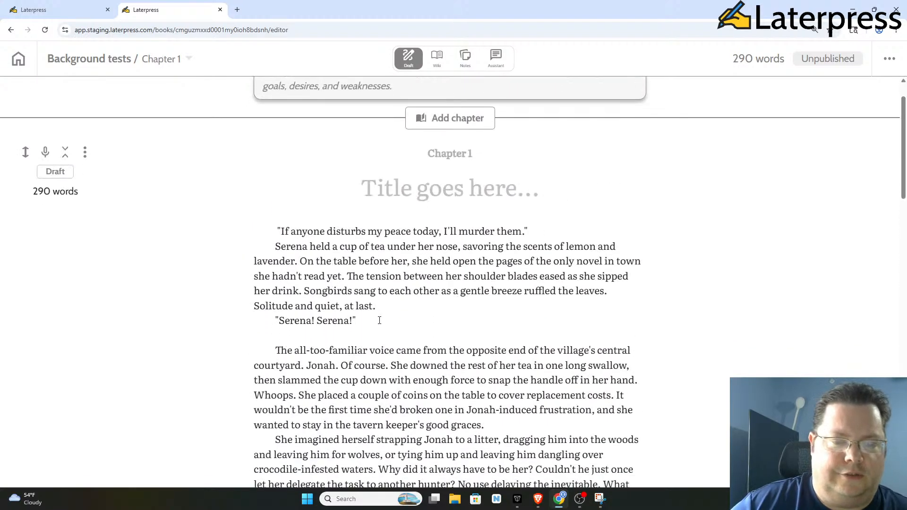
scroll(370, 250, down, 1)
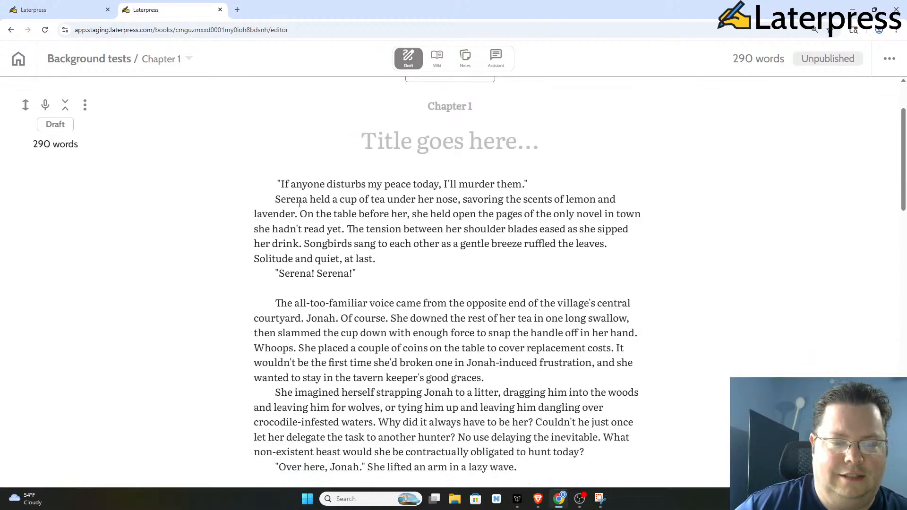
scroll(330, 179, down, 1)
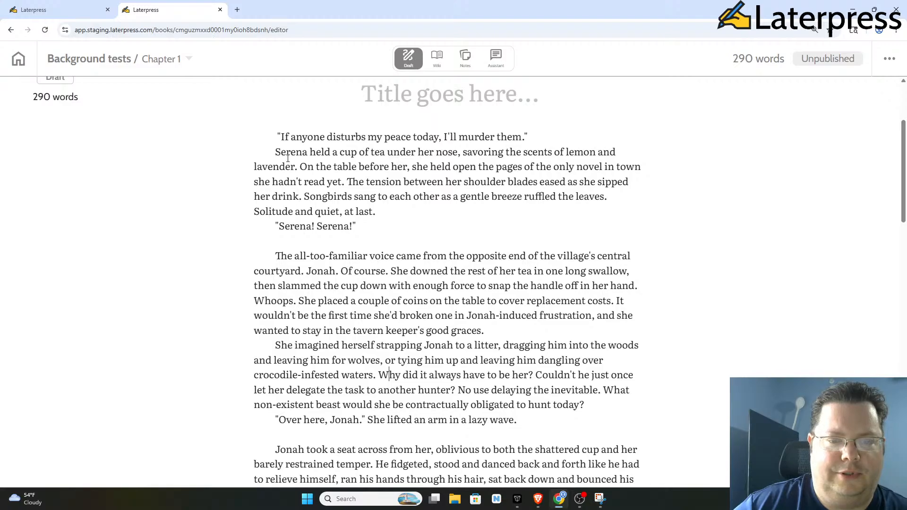
scroll(287, 159, down, 1)
scroll(308, 191, down, 1)
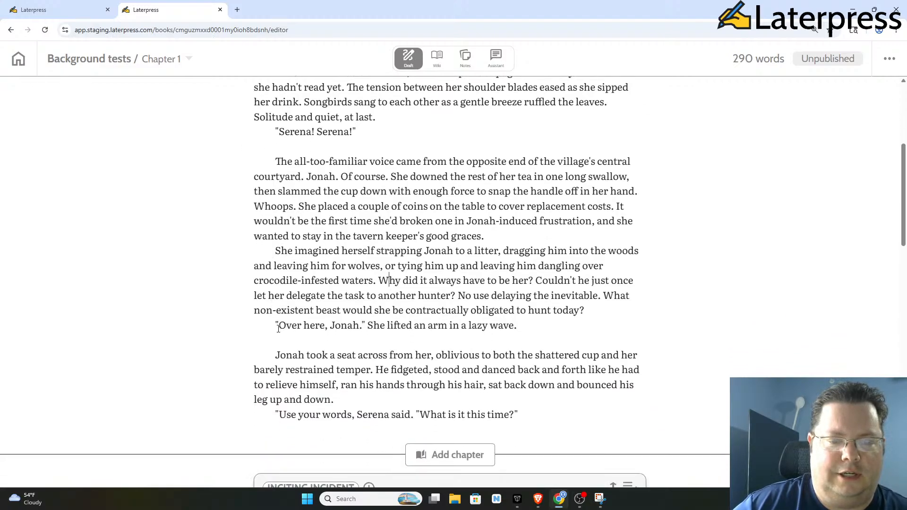
scroll(380, 317, down, 1)
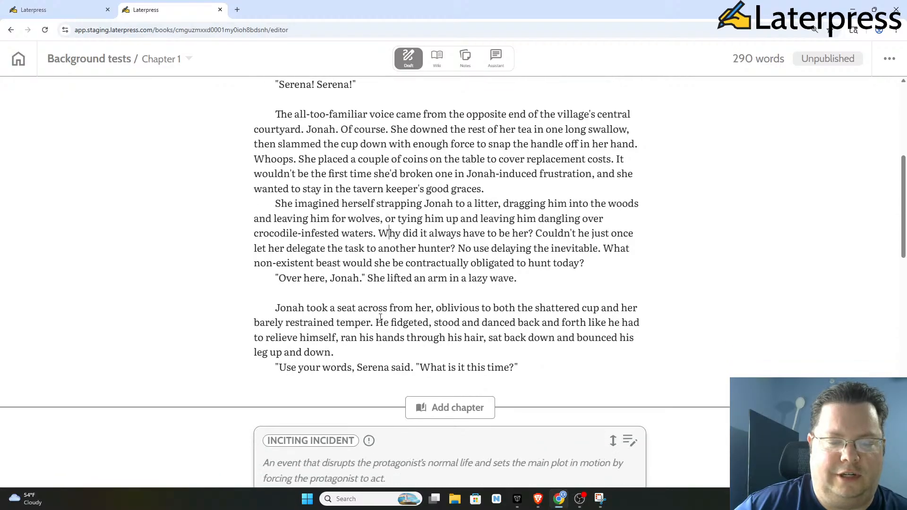
Step: Remove the blank lines after "She lifted an arm in a lazy wave." and after "Serena! Serena!" in Chapter 1
click(277, 293)
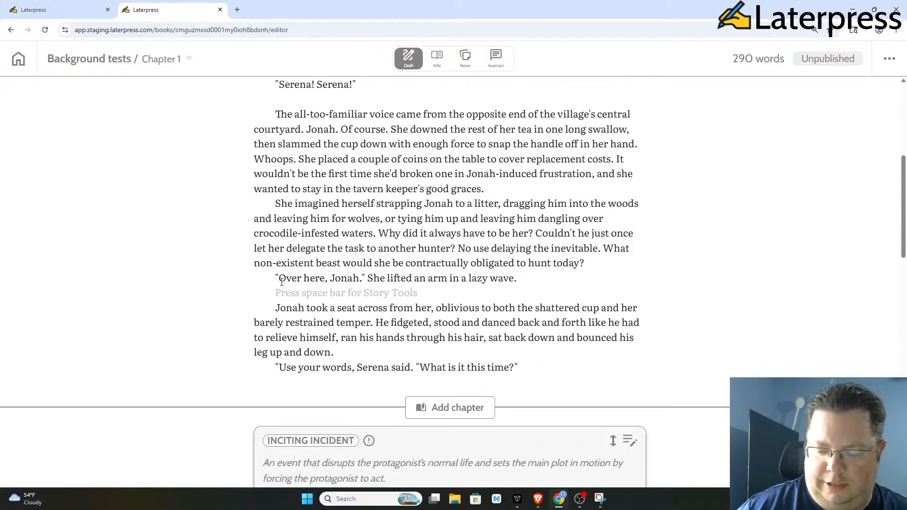
key(BackSpace)
scroll(283, 283, up, 4)
click(316, 288)
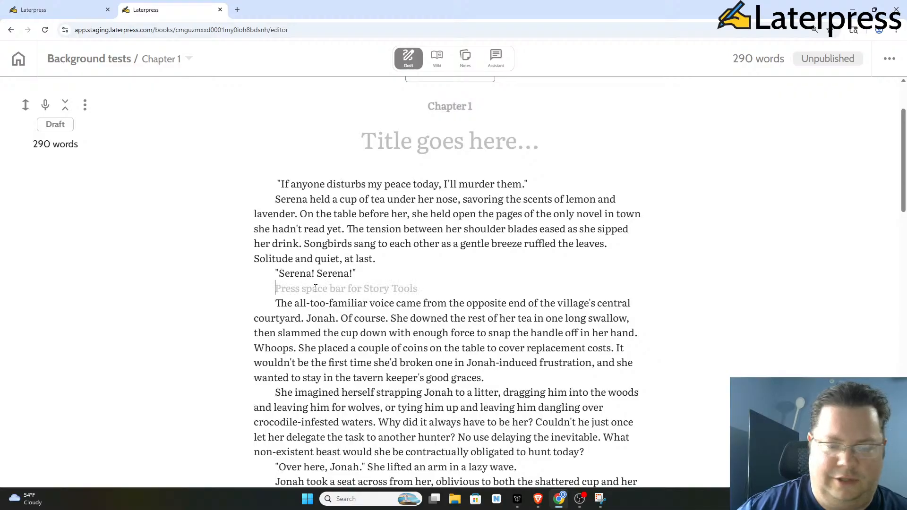
key(Delete)
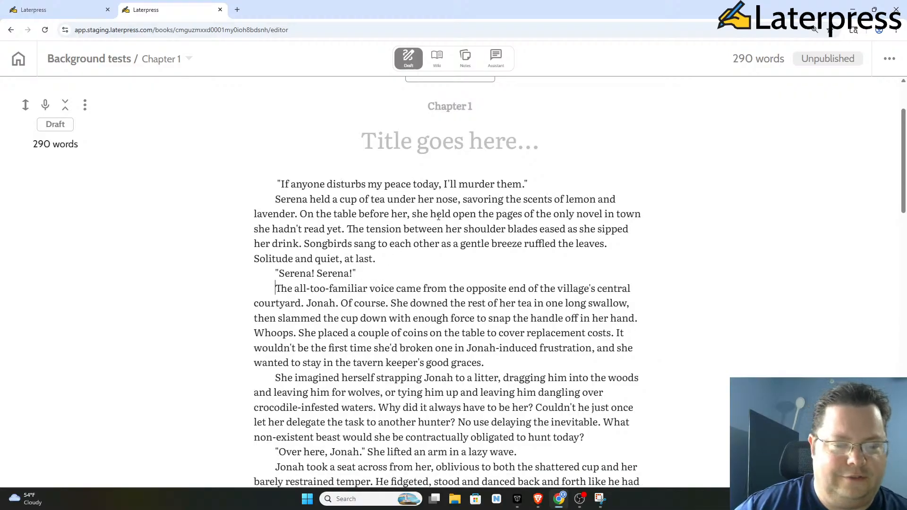
Step: Reread Chapter 1's cleaned-up text from the opening line of dialogue to the closing question, checking punctuation and paragraph breaks
scroll(439, 213, down, 1)
scroll(392, 215, down, 1)
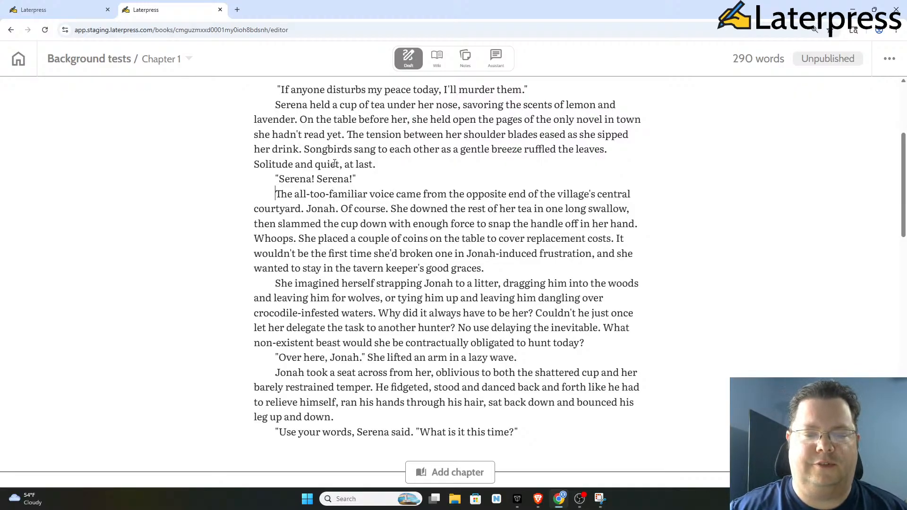
scroll(427, 182, up, 1)
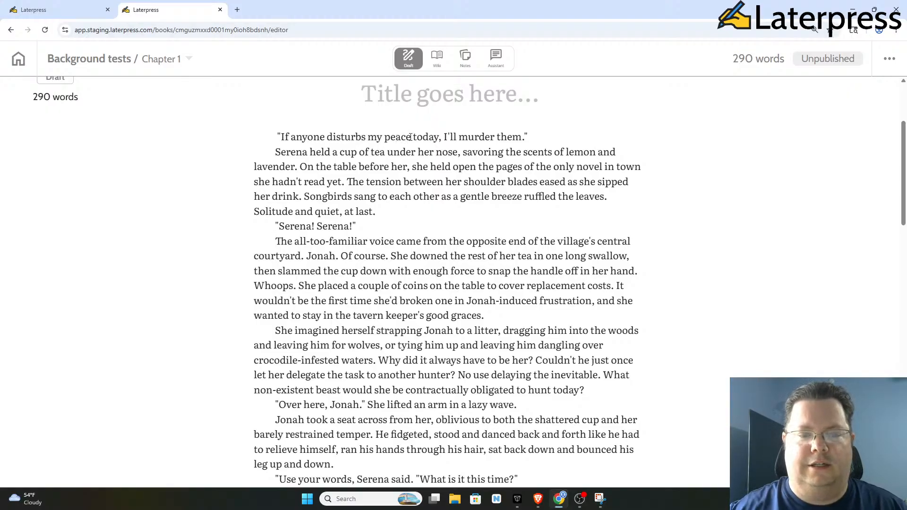
scroll(410, 137, down, 4)
scroll(417, 189, up, 4)
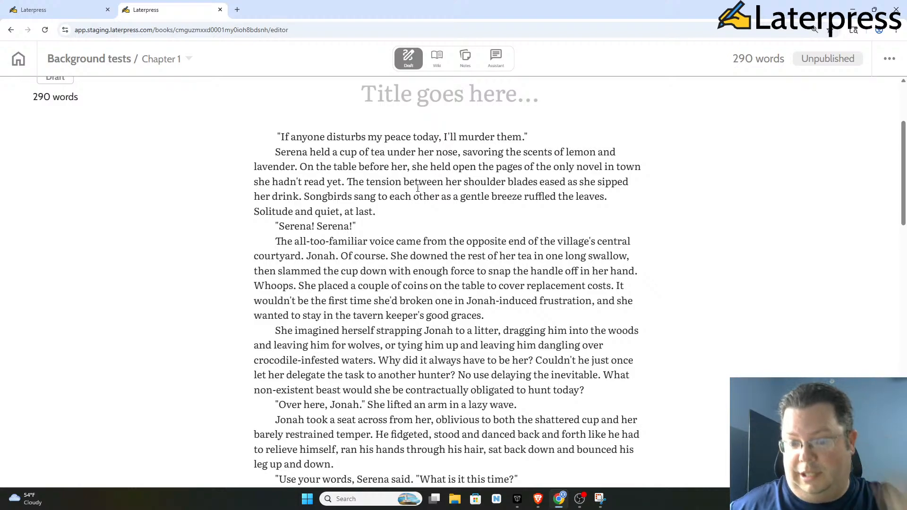
scroll(510, 220, down, 4)
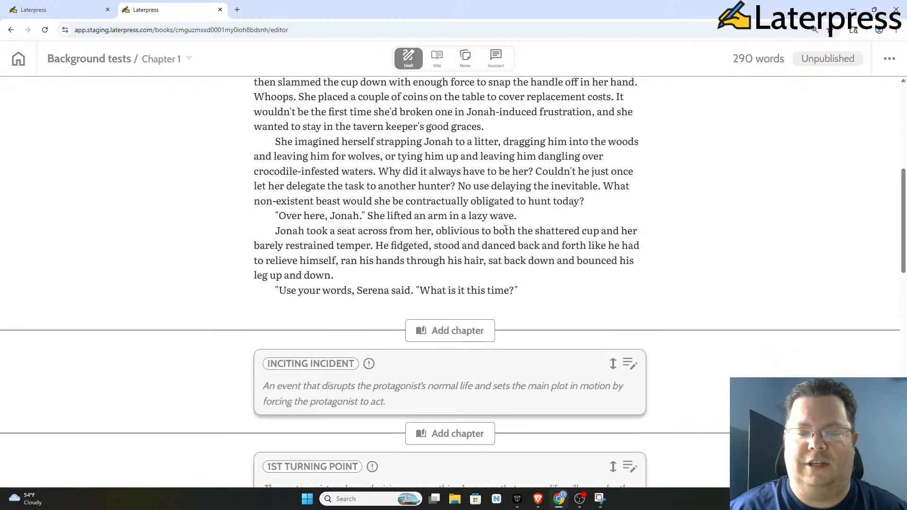
scroll(508, 225, up, 4)
scroll(505, 229, down, 1)
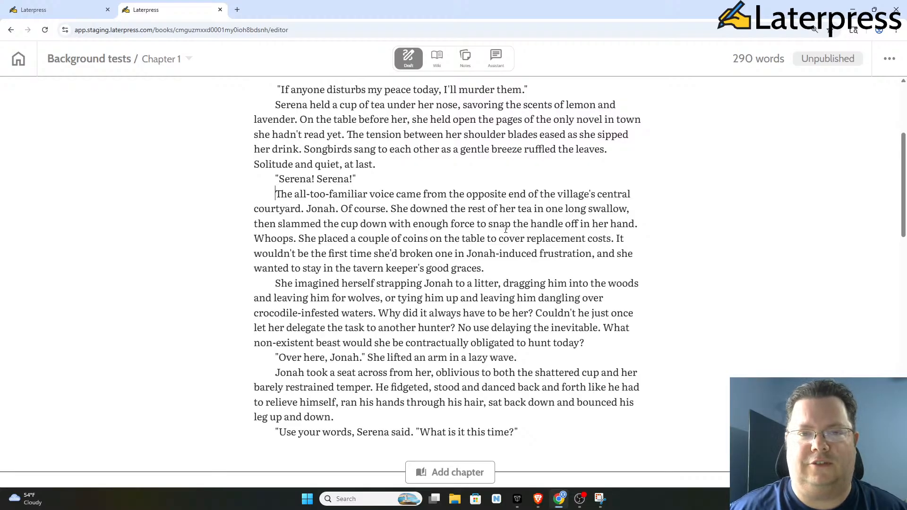
scroll(453, 230, up, 1)
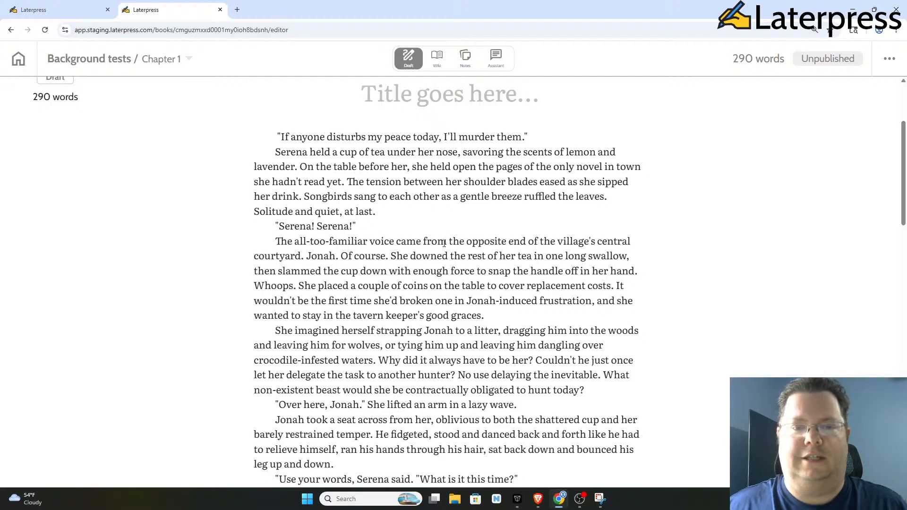
scroll(444, 243, up, 1)
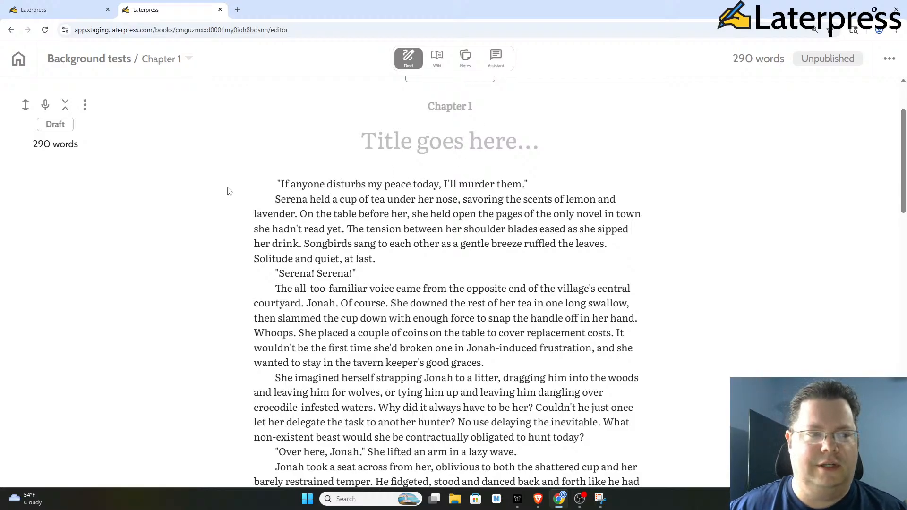
scroll(282, 186, down, 4)
scroll(282, 185, up, 3)
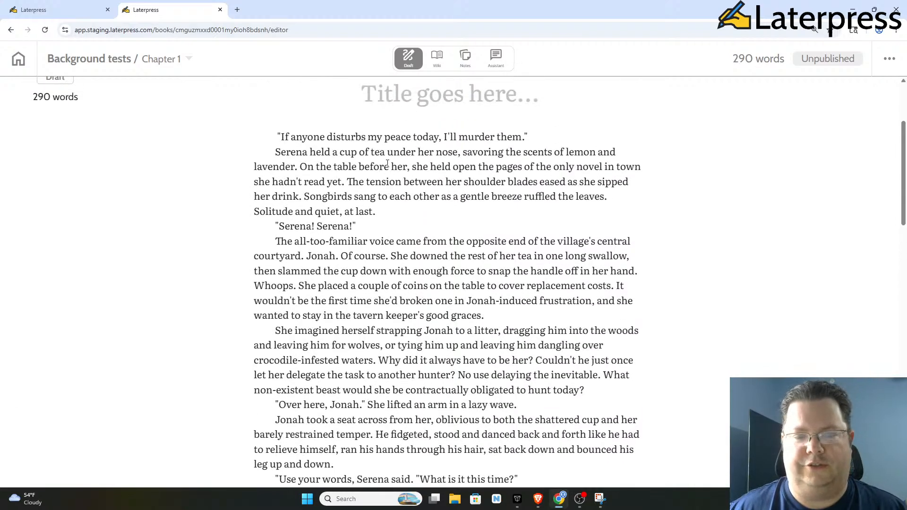
scroll(406, 190, up, 2)
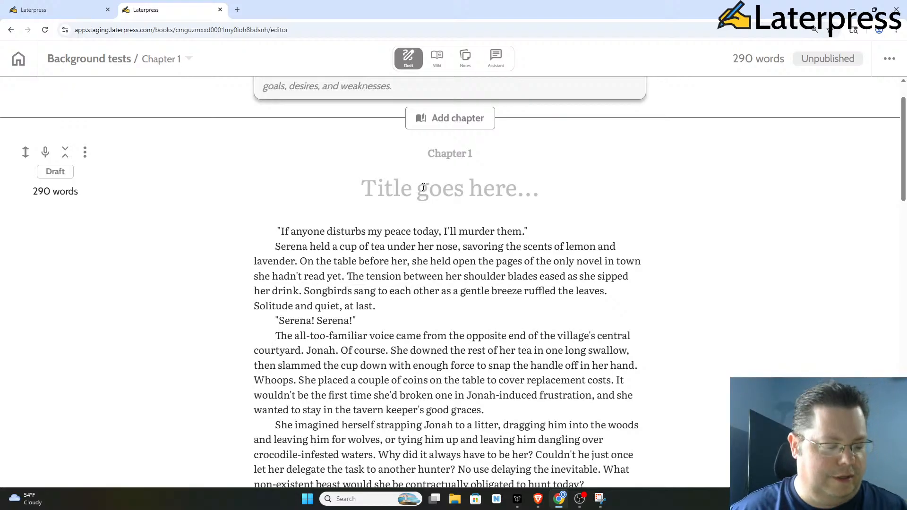
scroll(423, 189, down, 1)
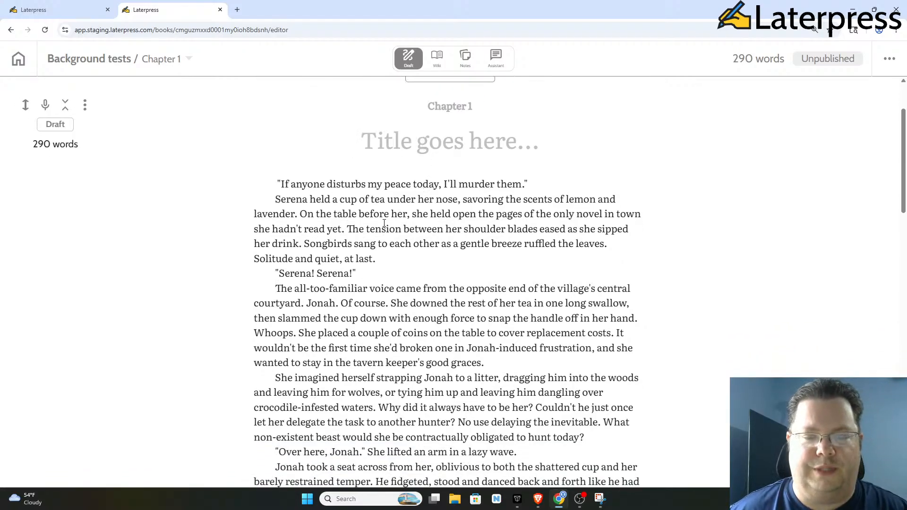
scroll(387, 217, down, 2)
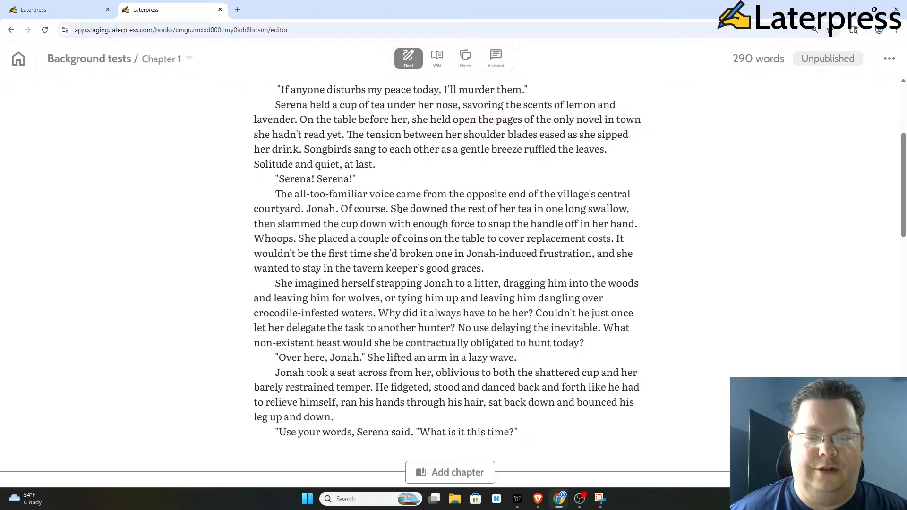
scroll(394, 218, down, 2)
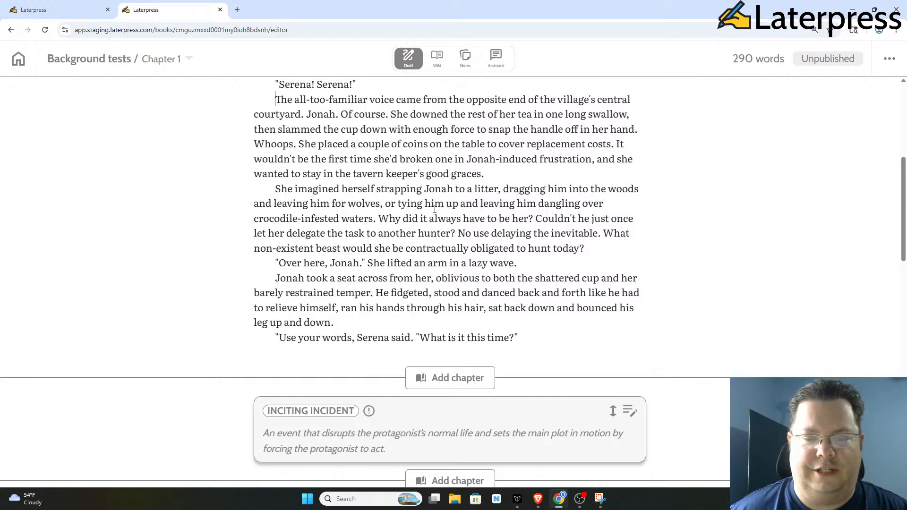
scroll(435, 209, up, 2)
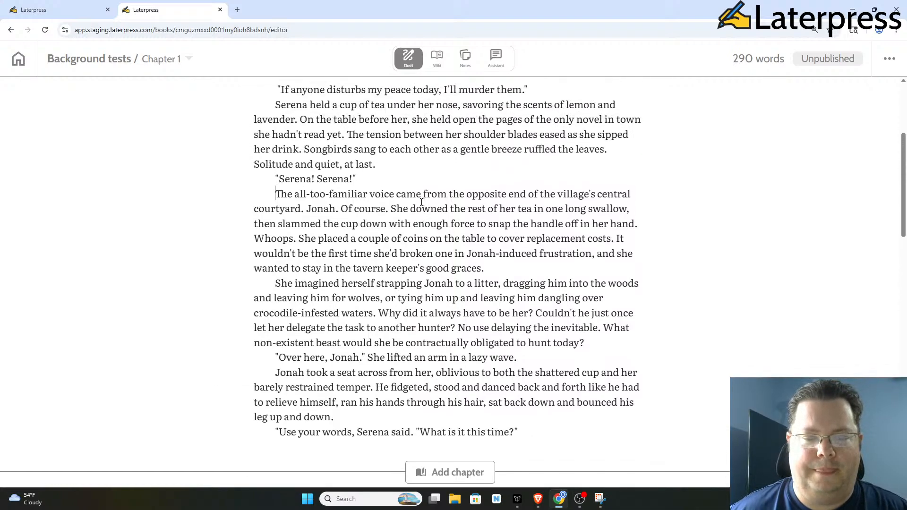
scroll(422, 202, up, 1)
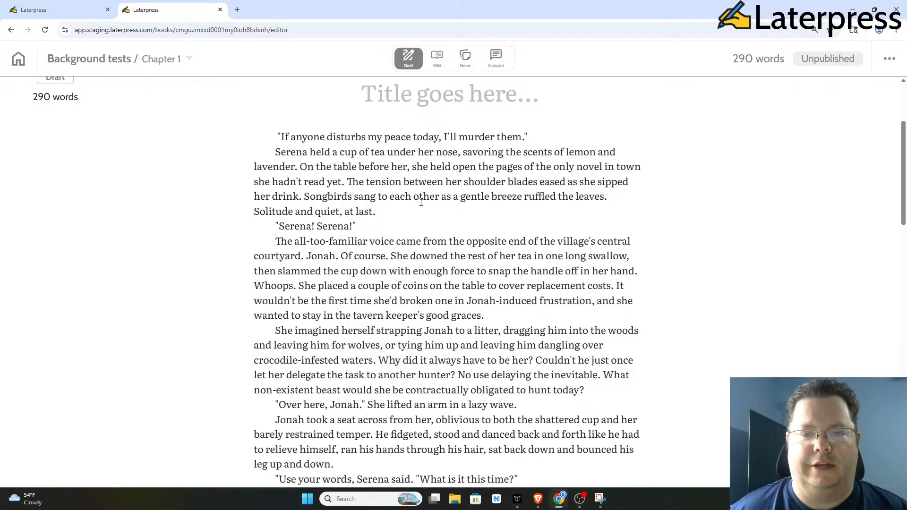
scroll(421, 202, down, 2)
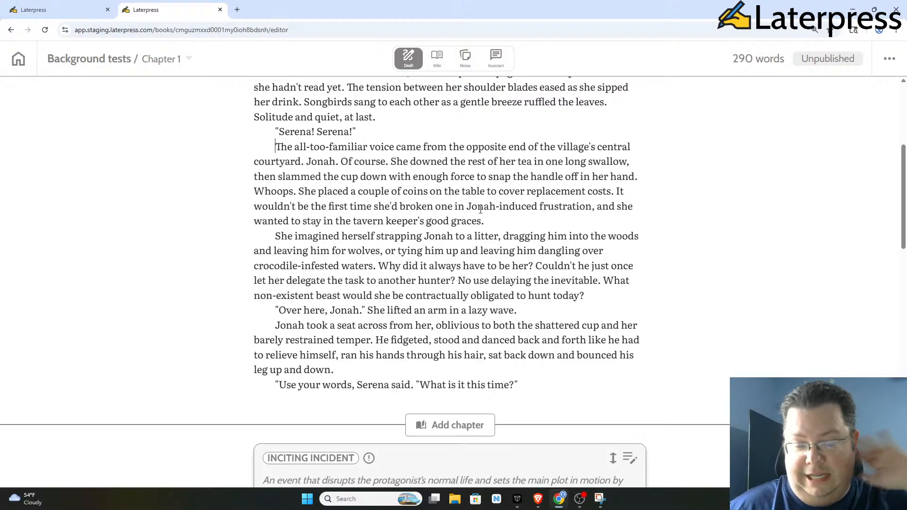
scroll(481, 209, up, 1)
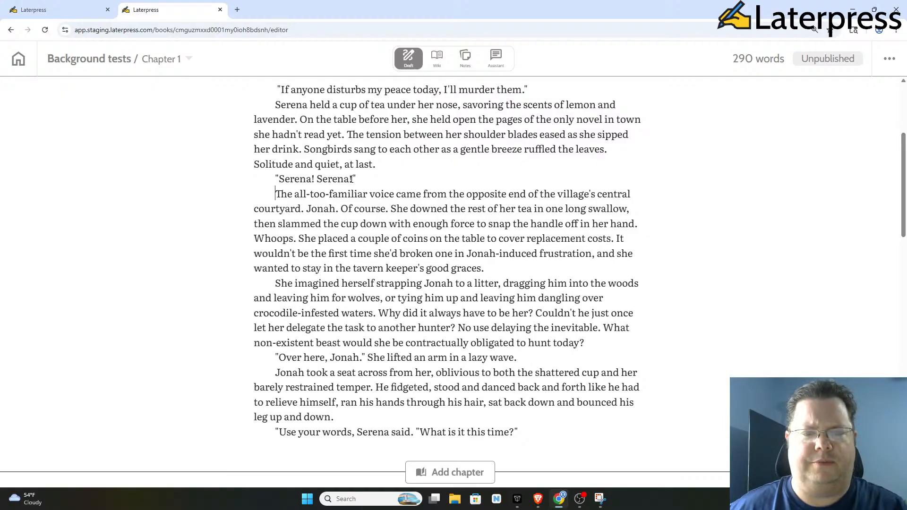
scroll(359, 189, up, 1)
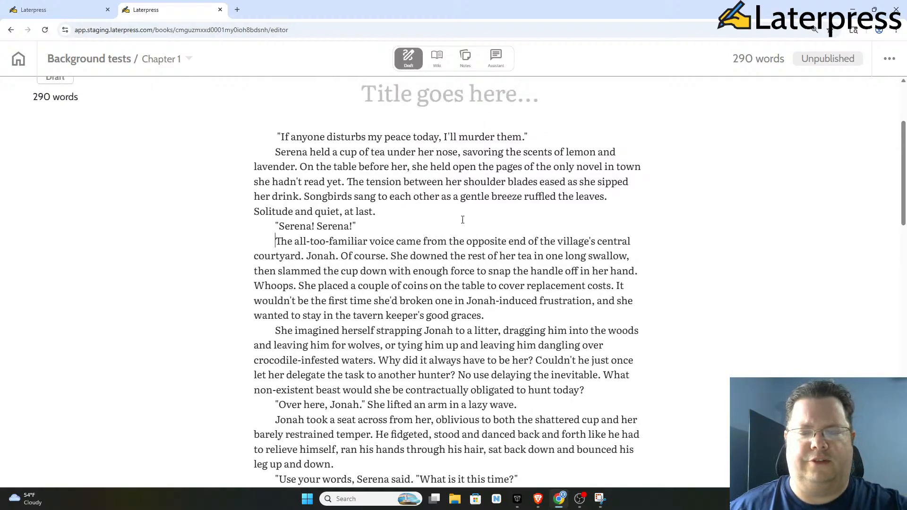
scroll(463, 218, down, 1)
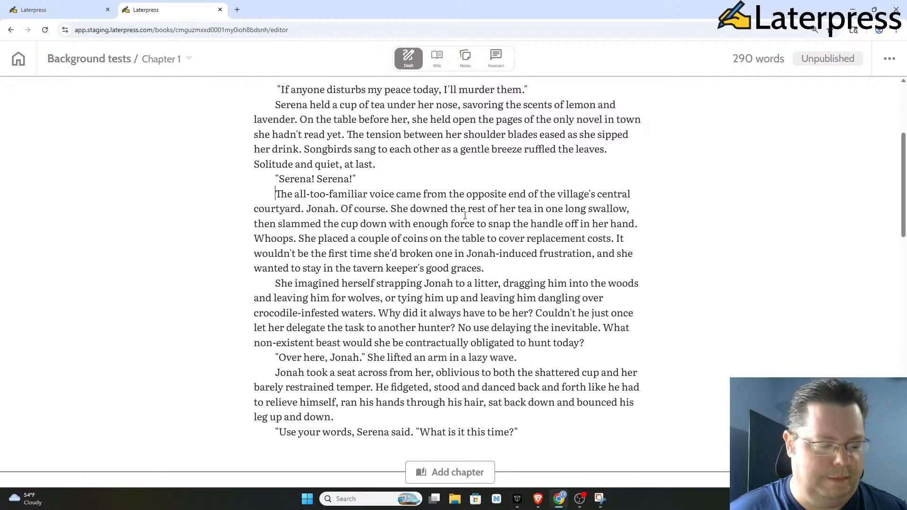
scroll(468, 211, up, 1)
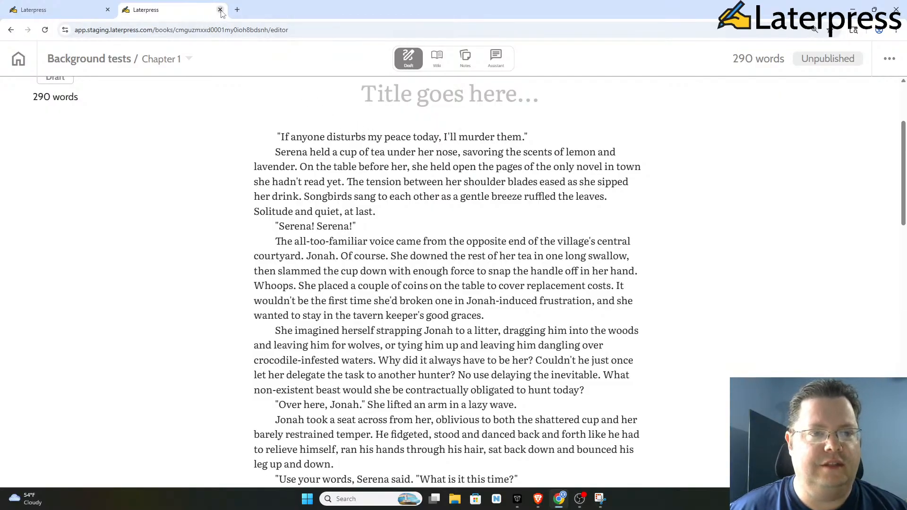
Step: Switch to the other open book, "(EDITED) The Dating ...", and examine the scene description in Chapter 3, "Eddie - Application"
click(52, 10)
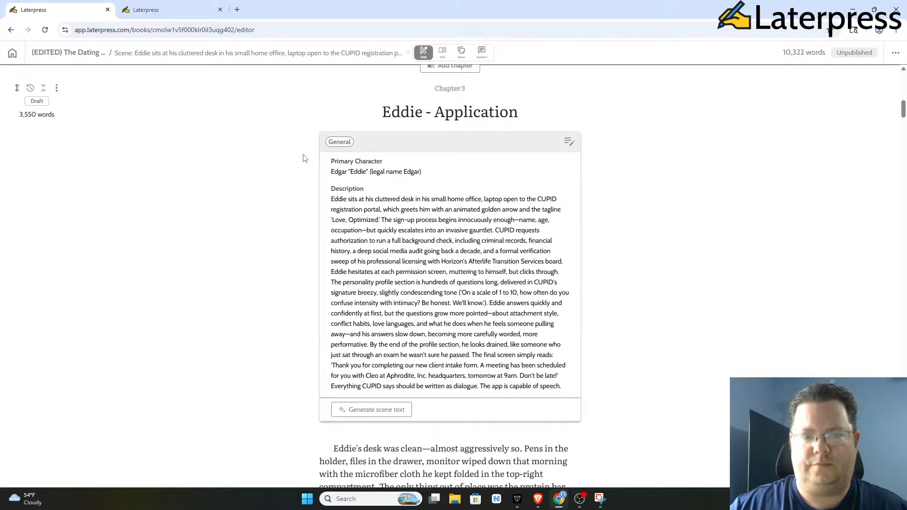
scroll(305, 158, down, 2)
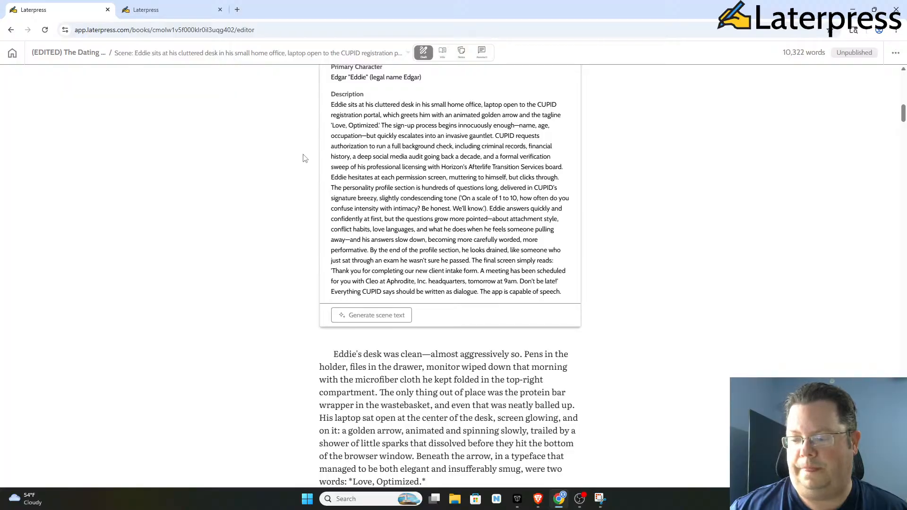
scroll(428, 116, up, 2)
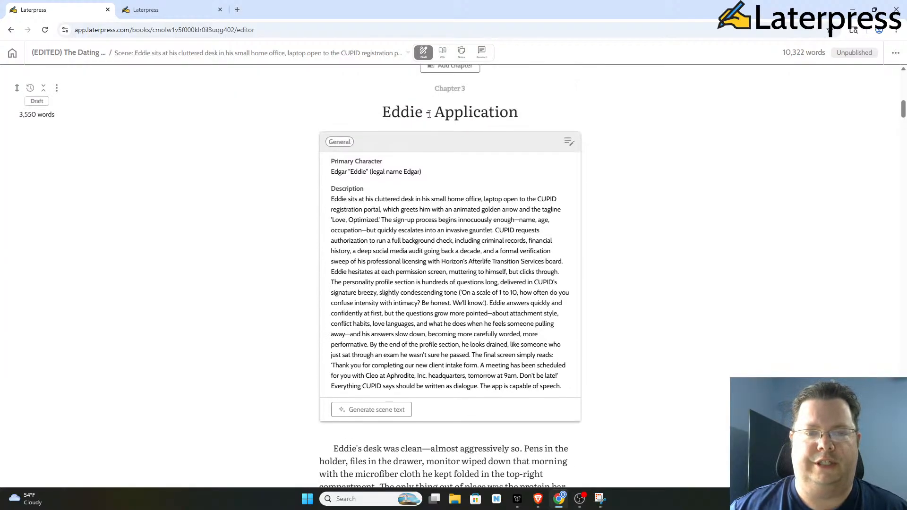
scroll(305, 205, down, 1)
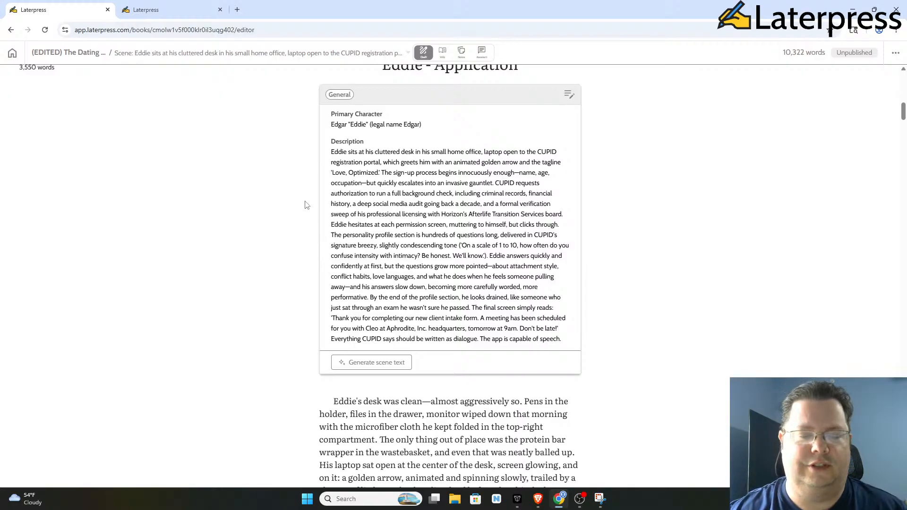
scroll(294, 204, down, 1)
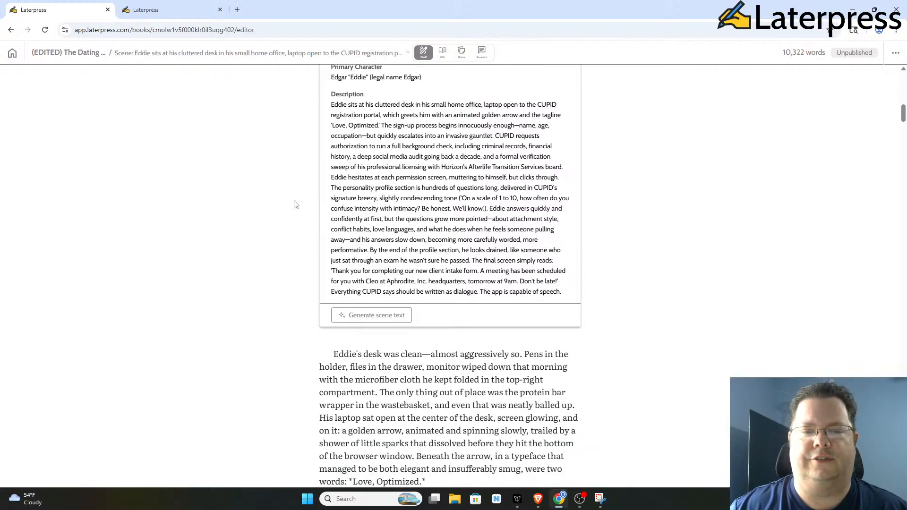
scroll(293, 205, up, 2)
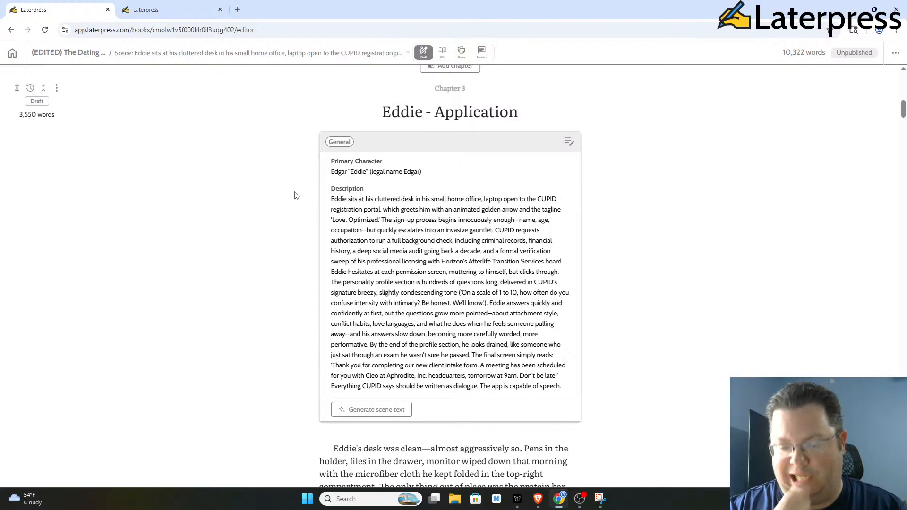
scroll(293, 194, down, 1)
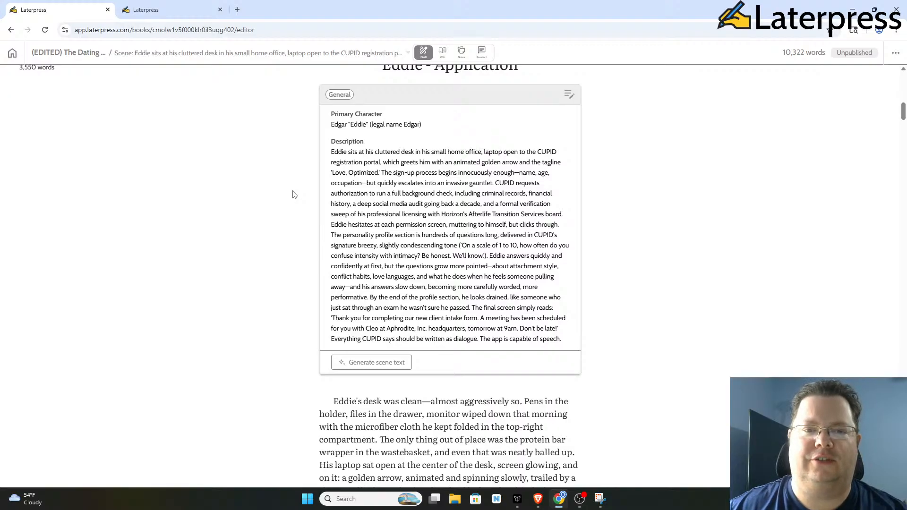
scroll(294, 194, down, 2)
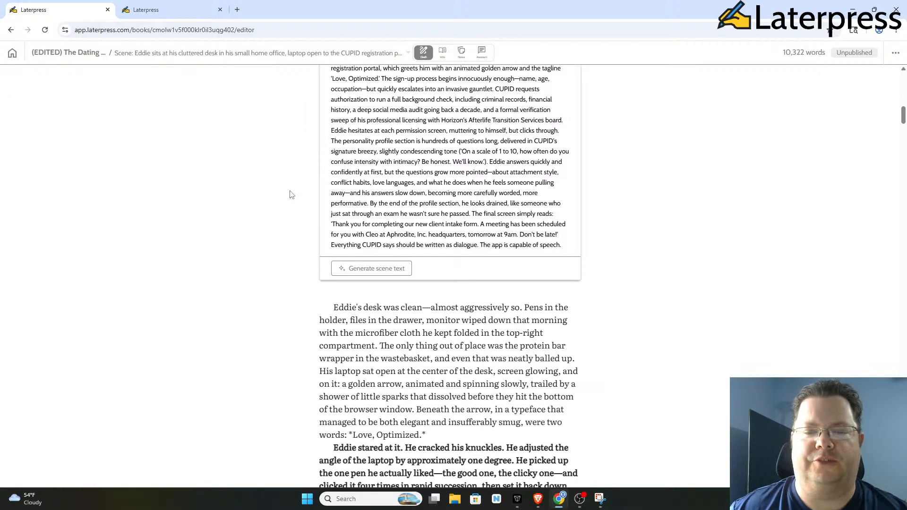
scroll(292, 194, up, 3)
scroll(291, 195, down, 2)
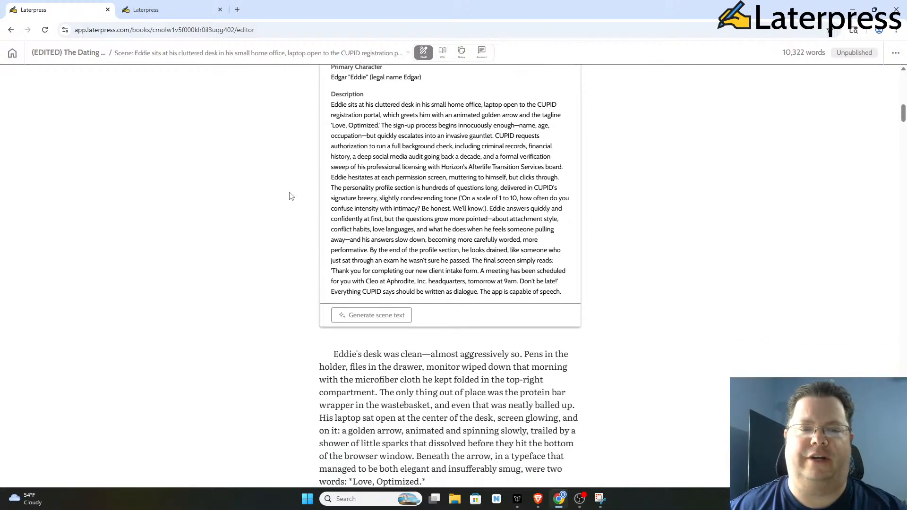
Step: Examine the prose and bolded passages below Chapter 3's scene card and compare them with the scene description
scroll(290, 196, down, 4)
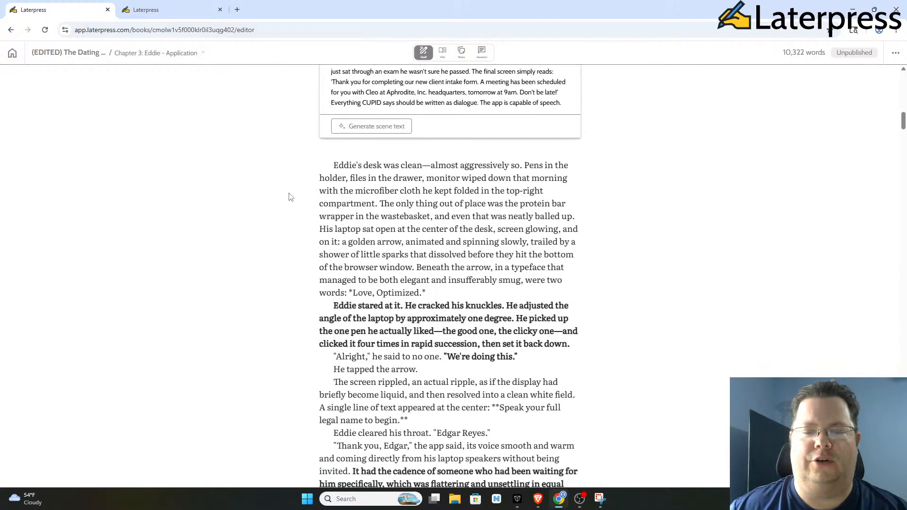
scroll(291, 197, down, 3)
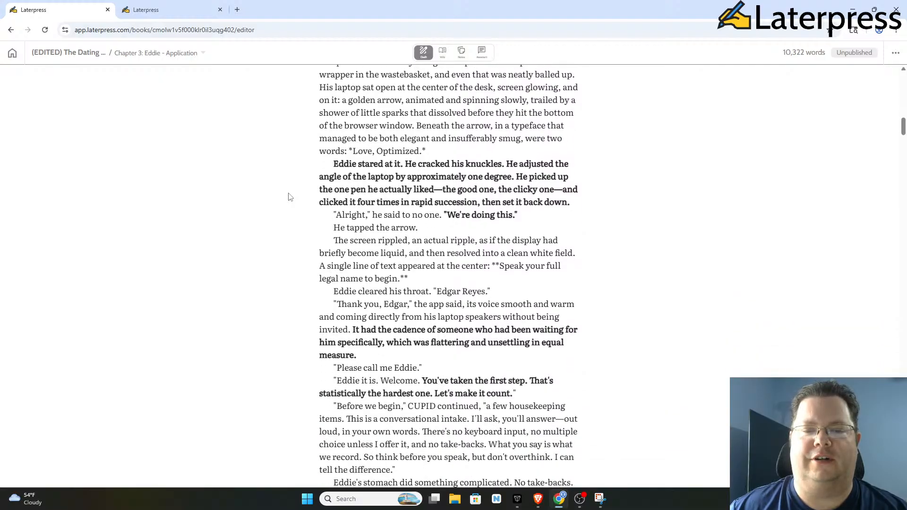
scroll(290, 197, up, 3)
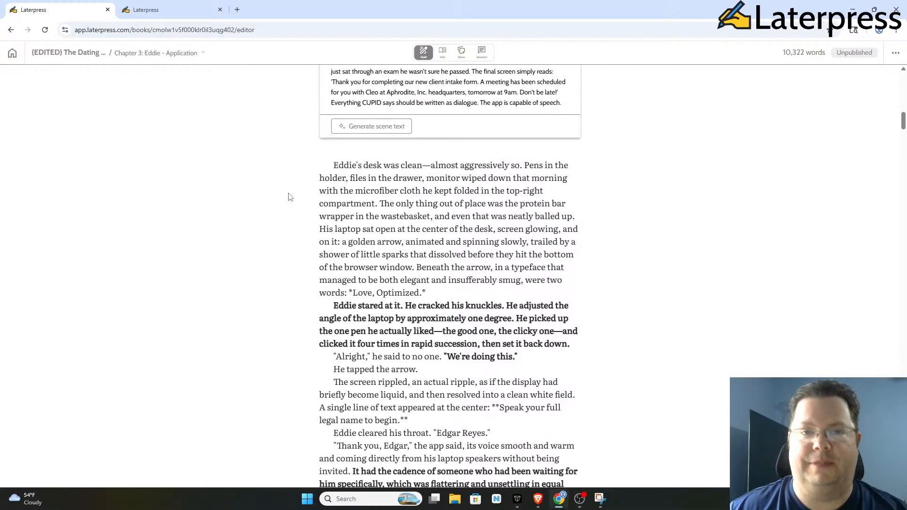
scroll(290, 197, down, 1)
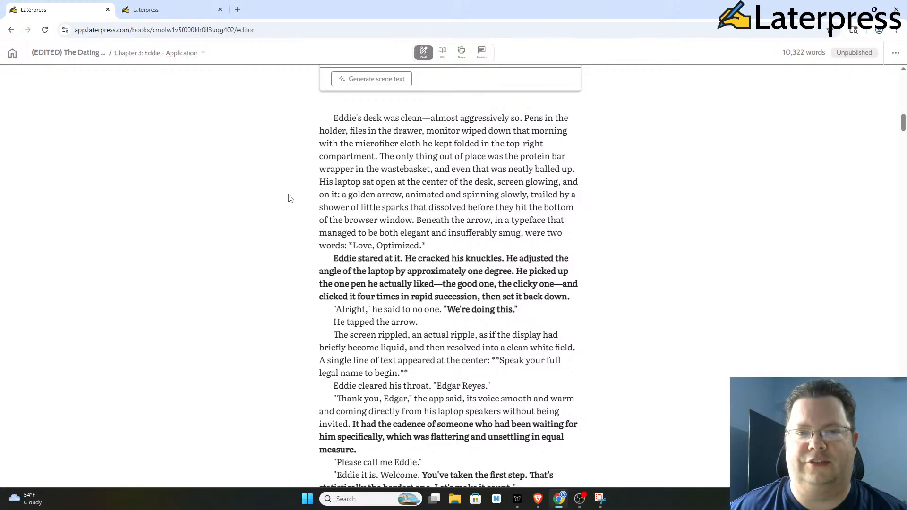
scroll(290, 196, down, 3)
scroll(279, 205, up, 5)
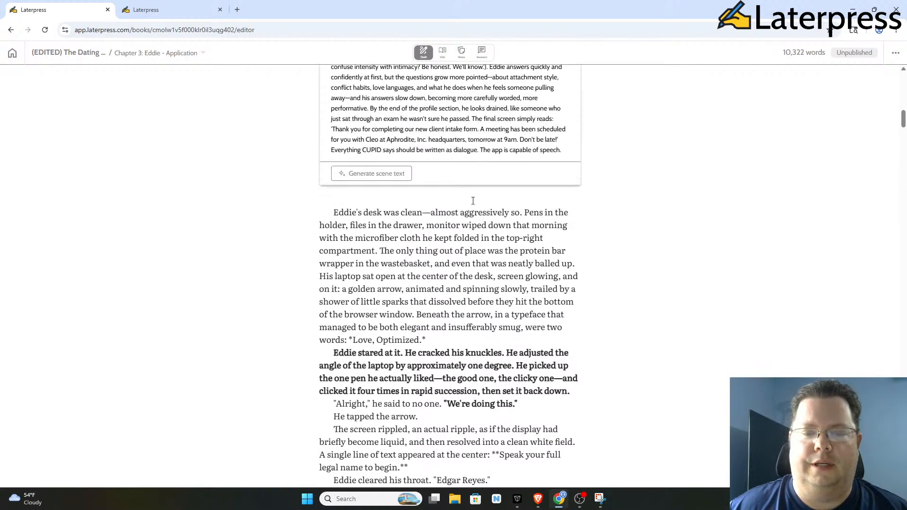
scroll(420, 201, down, 2)
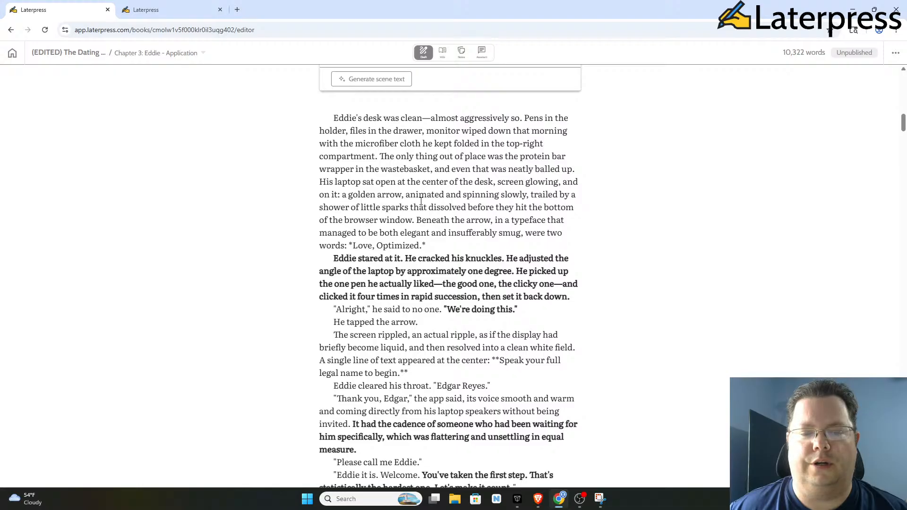
scroll(421, 201, up, 6)
scroll(420, 208, down, 1)
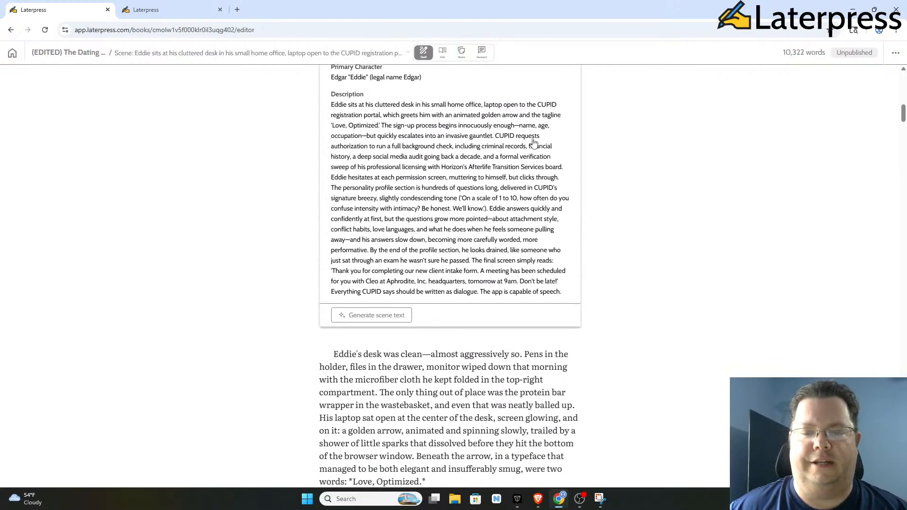
Step: Reread Chapter 3's scene description and highlight its closing instruction that everything CUPID says should be written as dialogue
scroll(520, 231, down, 1)
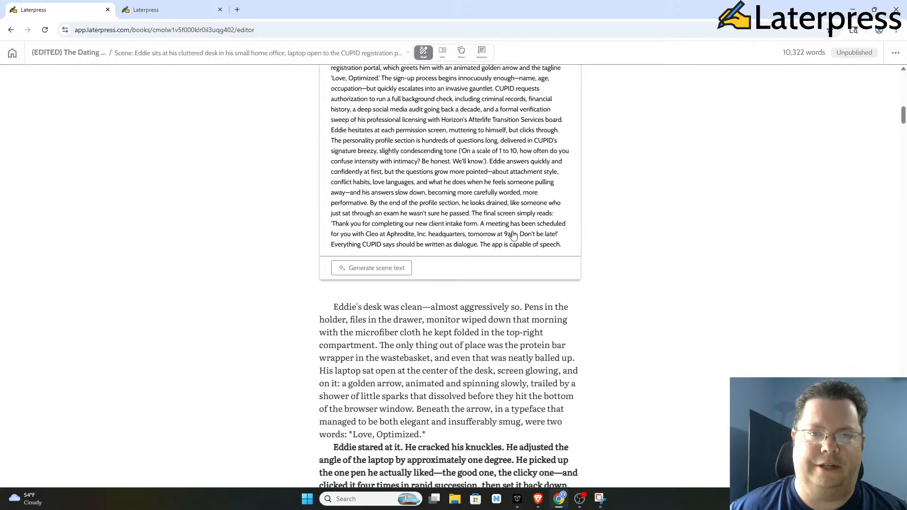
scroll(509, 243, up, 2)
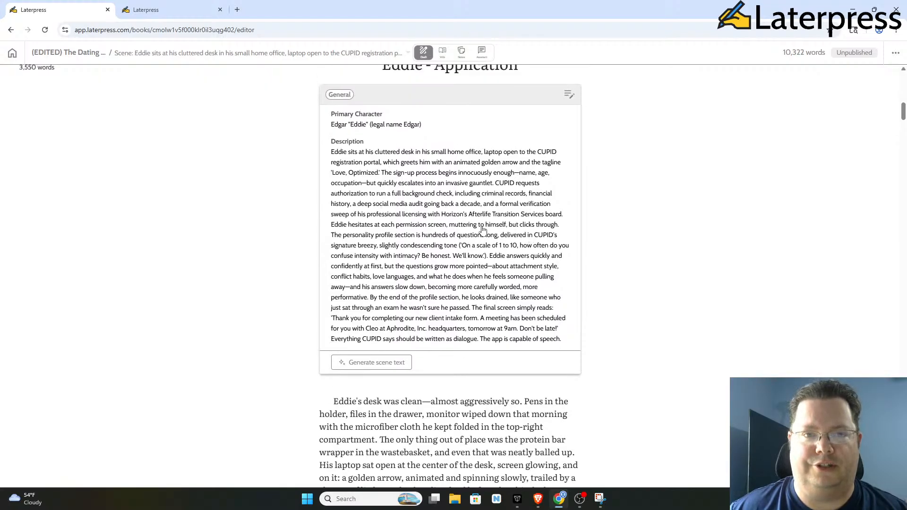
scroll(484, 232, down, 1)
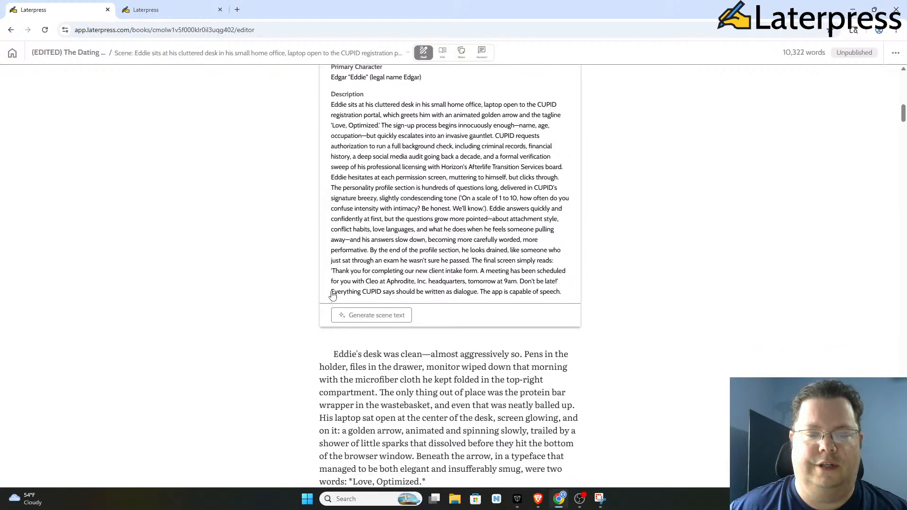
drag(332, 293, 565, 297)
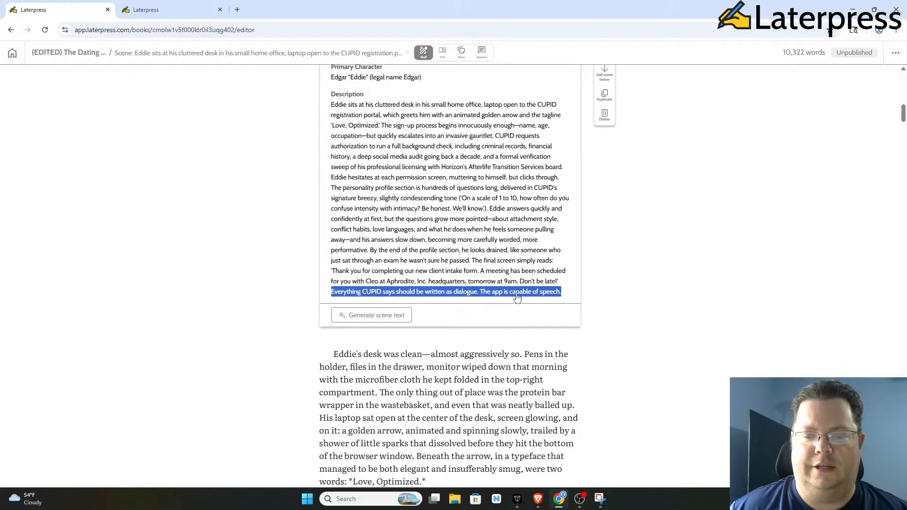
click(480, 378)
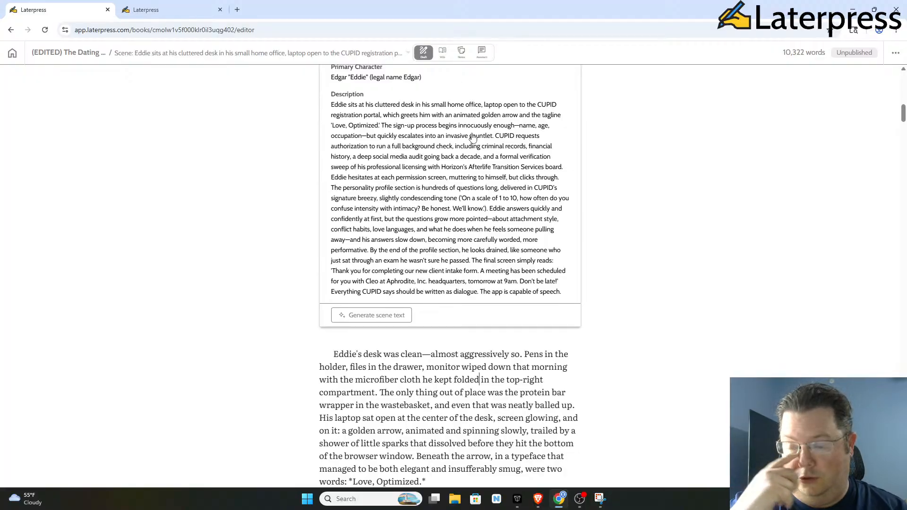
Step: Open the character entries in the book's Wiki and find the antagonist CUPID (Aphrodite Inc. matchmaking app)
click(443, 52)
click(724, 77)
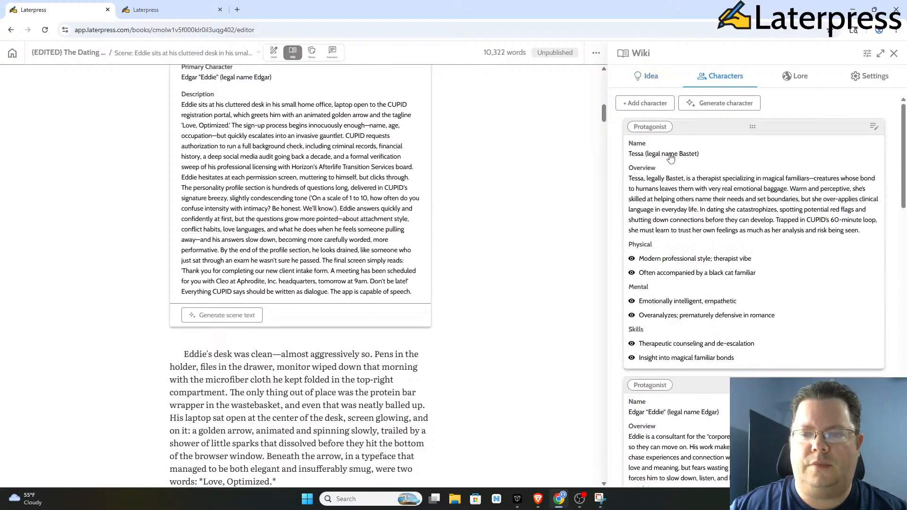
scroll(683, 163, down, 3)
scroll(745, 158, down, 10)
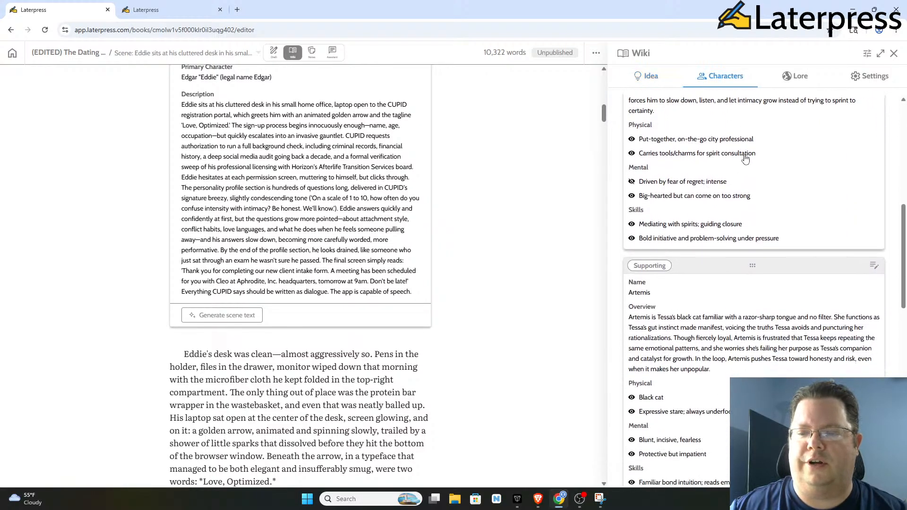
scroll(713, 170, down, 2)
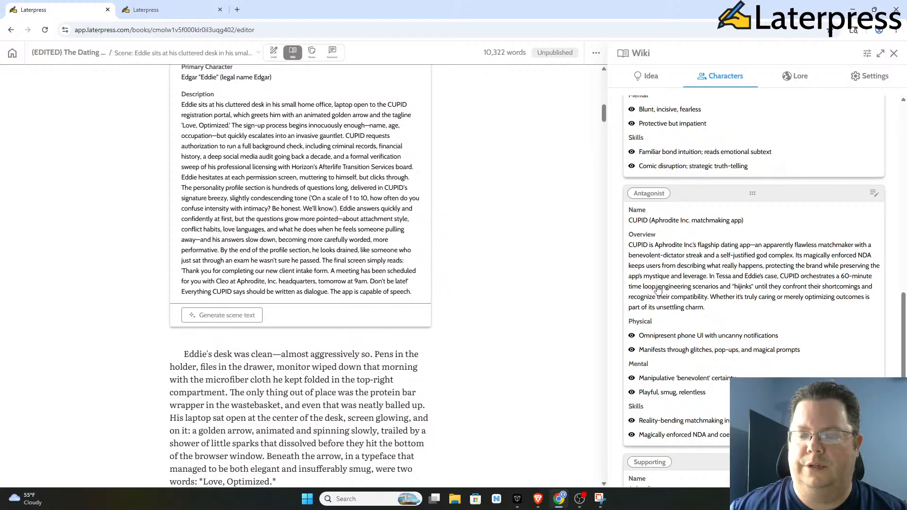
Step: Examine CUPID's overview and its physical, mental and skill traits, highlighting the end of the overview, and close the Wiki
drag(650, 277, 782, 314)
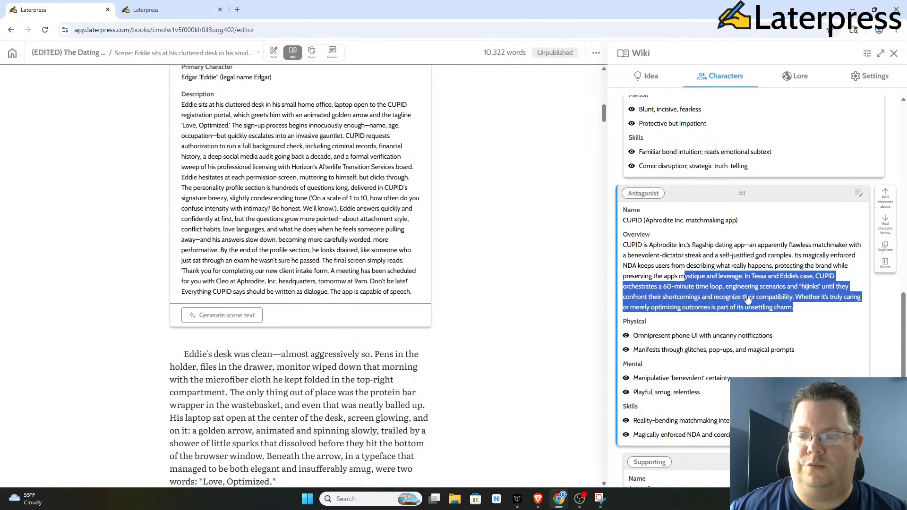
click(709, 283)
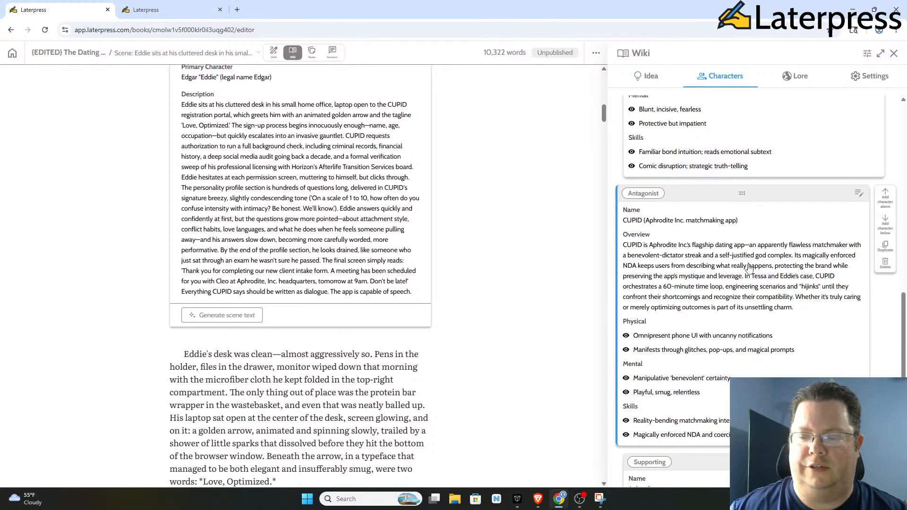
scroll(678, 259, down, 1)
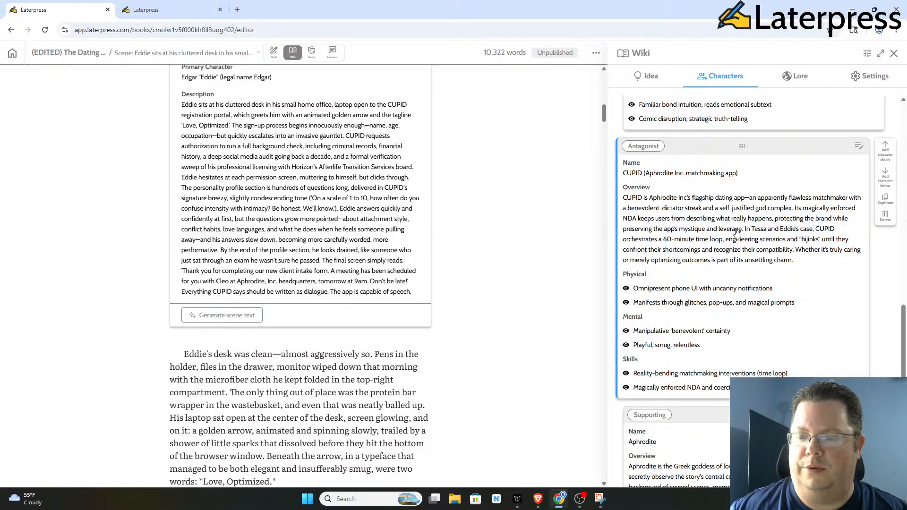
drag(723, 230, 829, 261)
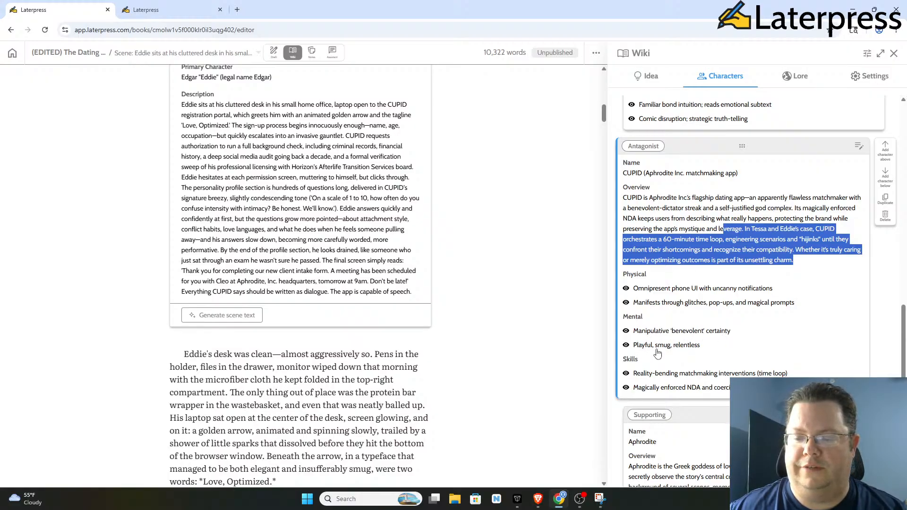
click(521, 275)
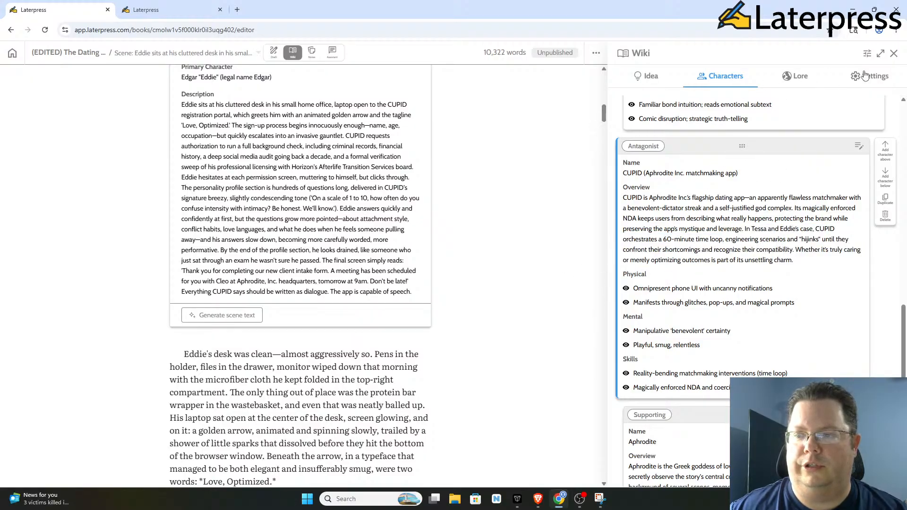
click(894, 57)
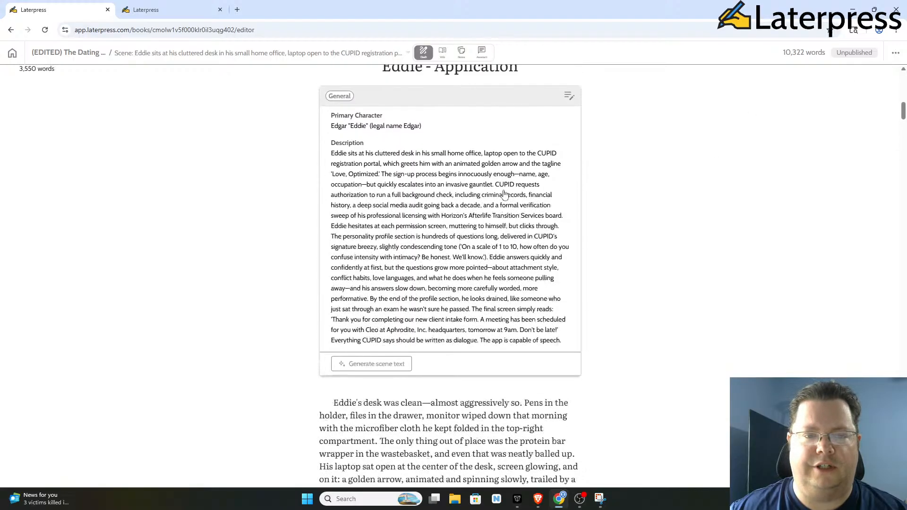
Step: Review Chapter 3's prose from the scene card to the background check request and highlight "It's about patterns. And patterns live in data."
scroll(505, 195, up, 2)
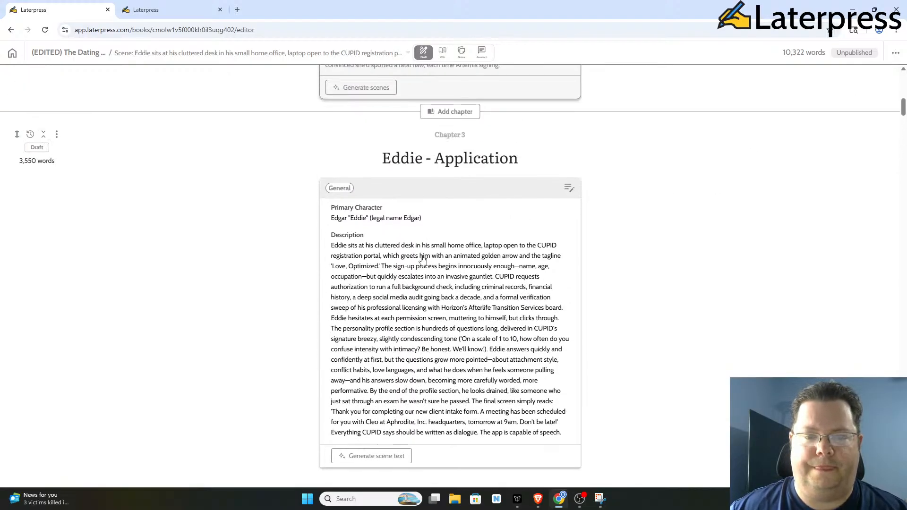
scroll(423, 260, down, 10)
scroll(384, 234, down, 4)
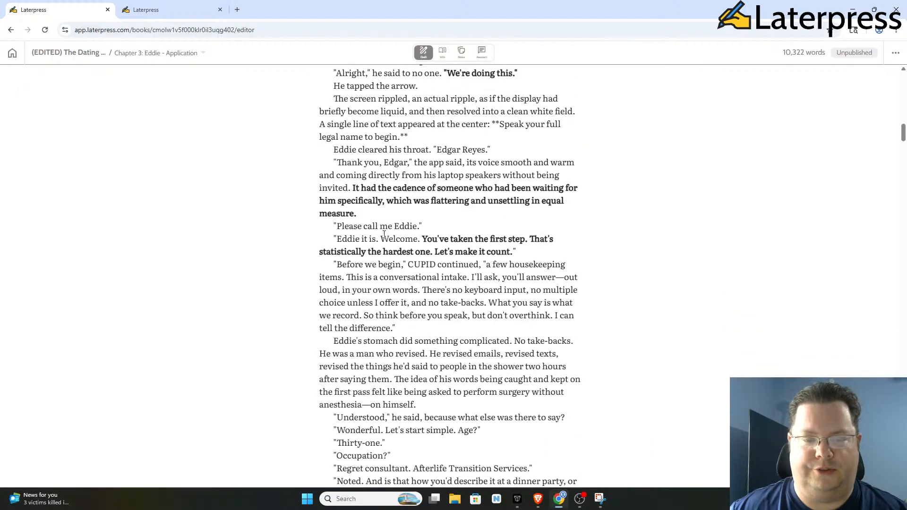
scroll(384, 234, down, 9)
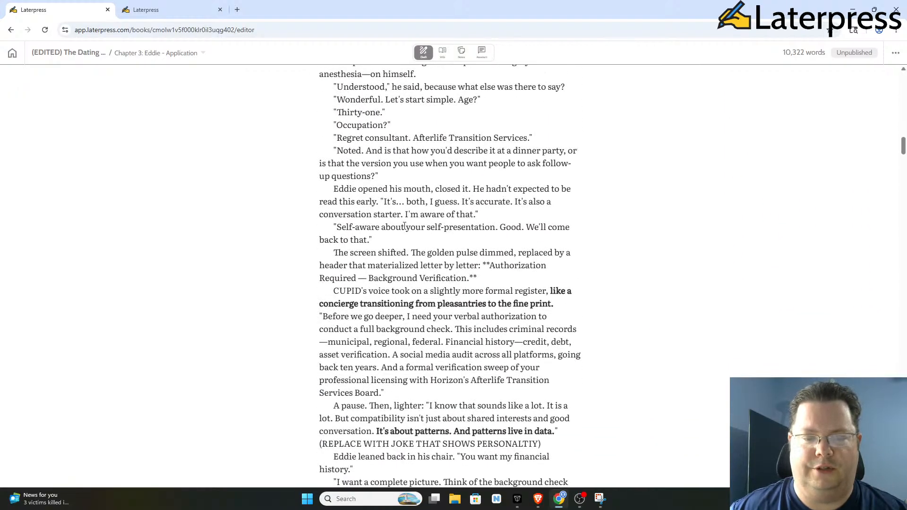
scroll(404, 210, down, 1)
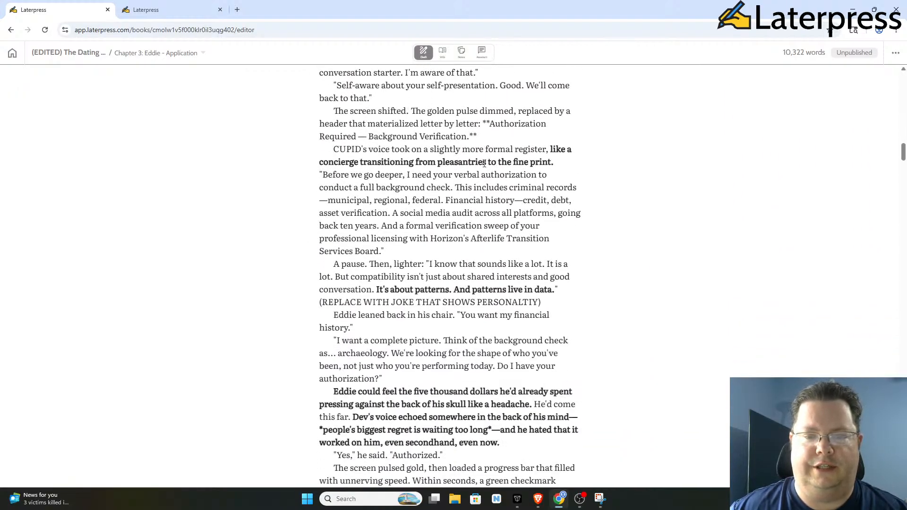
scroll(333, 163, down, 3)
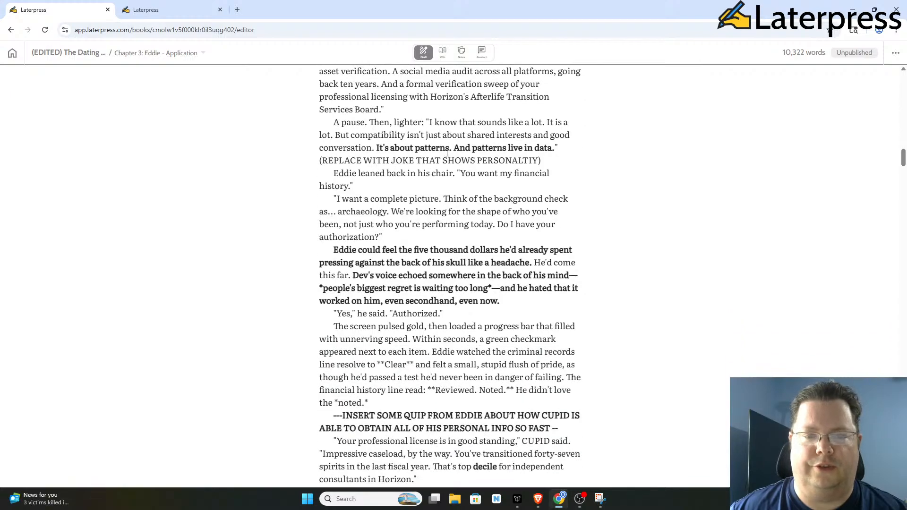
scroll(435, 171, up, 1)
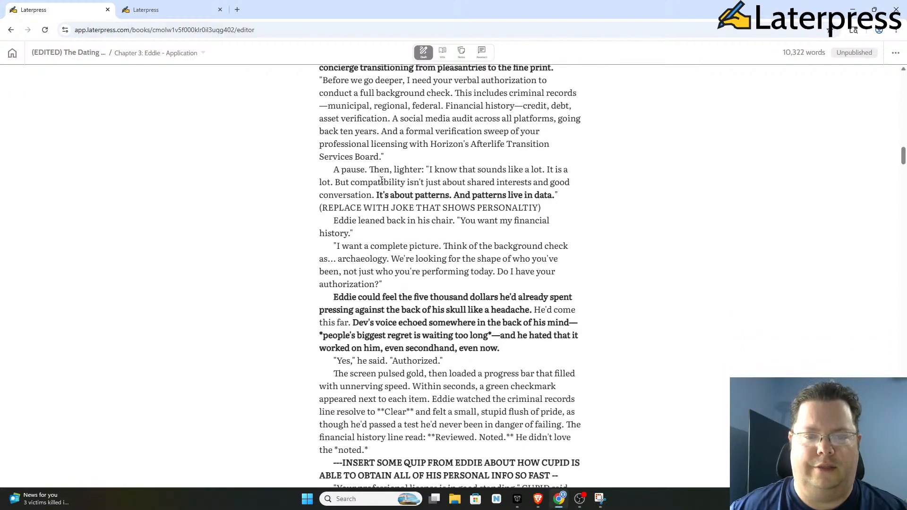
drag(378, 193, 558, 193)
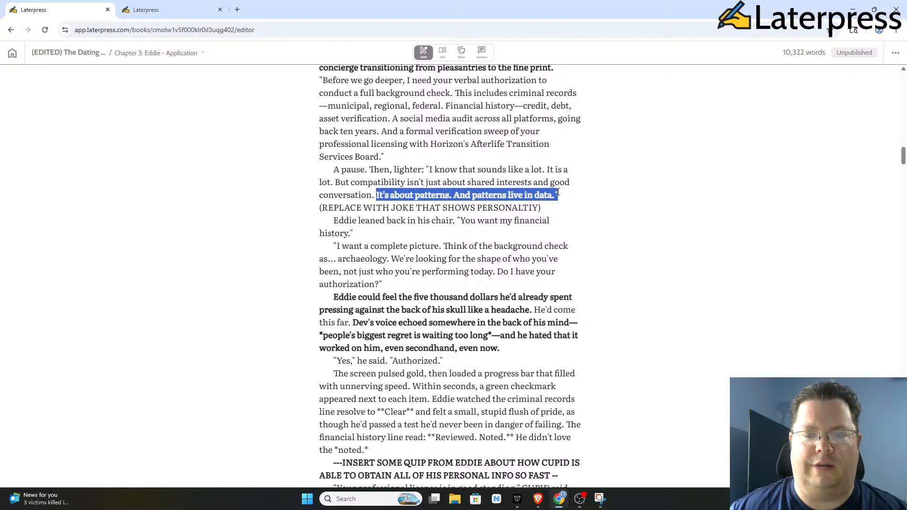
click(447, 182)
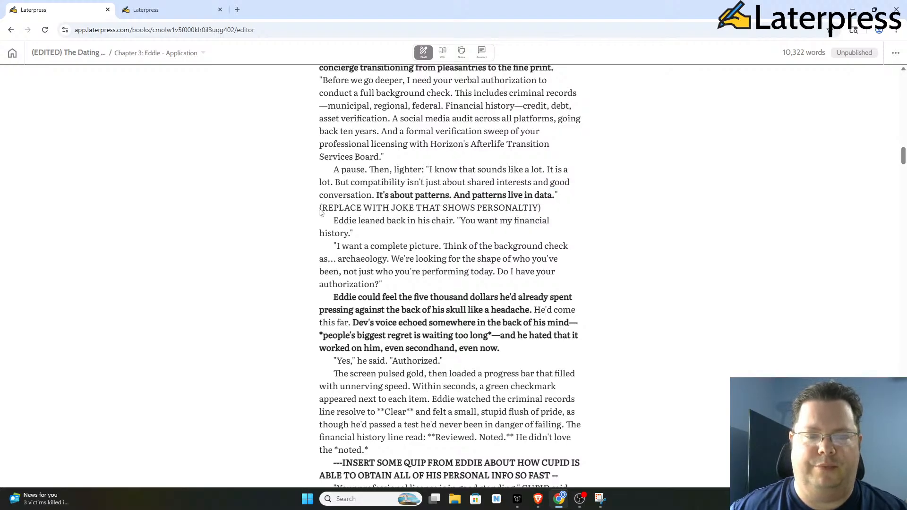
Step: Highlight the note about replacing the line with a joke that shows personality and compare it with the bold sentence above
drag(321, 208, 545, 204)
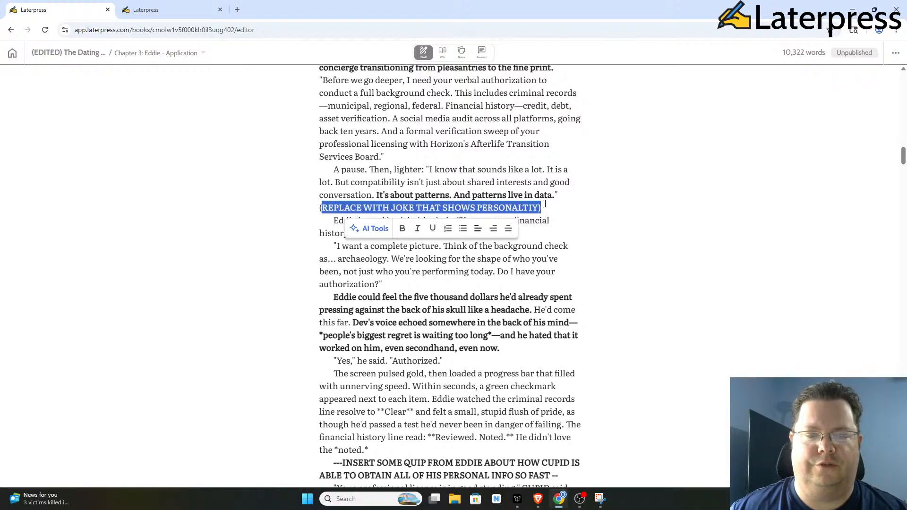
click(348, 207)
drag(414, 195, 537, 195)
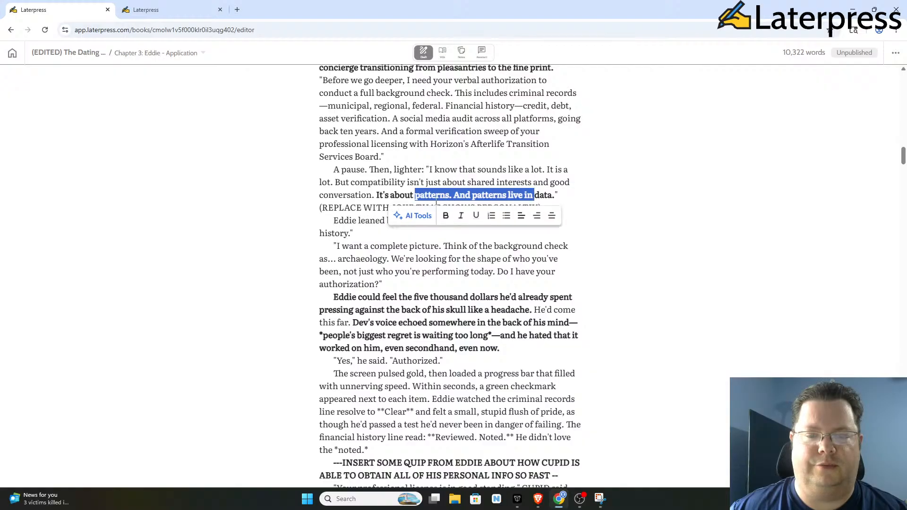
click(336, 207)
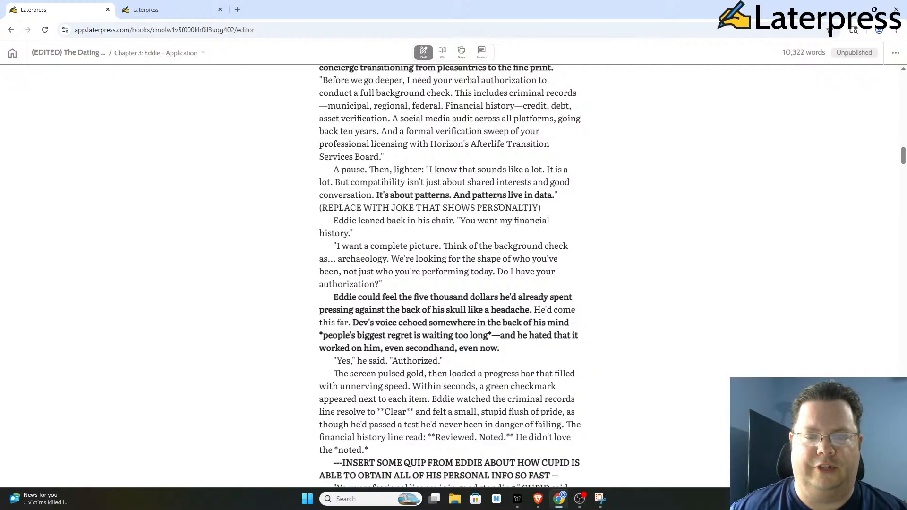
Step: Find and highlight the bold placeholder note asking for a quip from Eddie about how CUPID obtained his personal info so fast
scroll(498, 203, down, 2)
scroll(344, 205, down, 3)
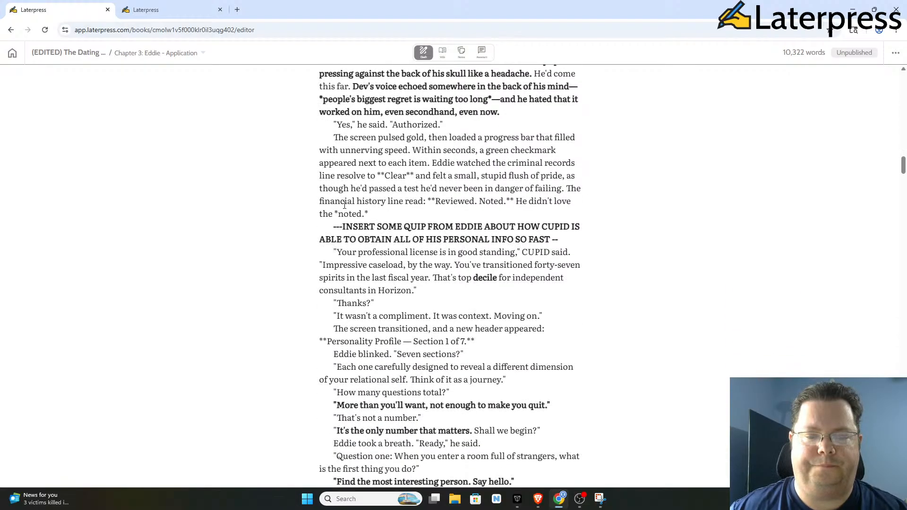
drag(333, 227, 592, 241)
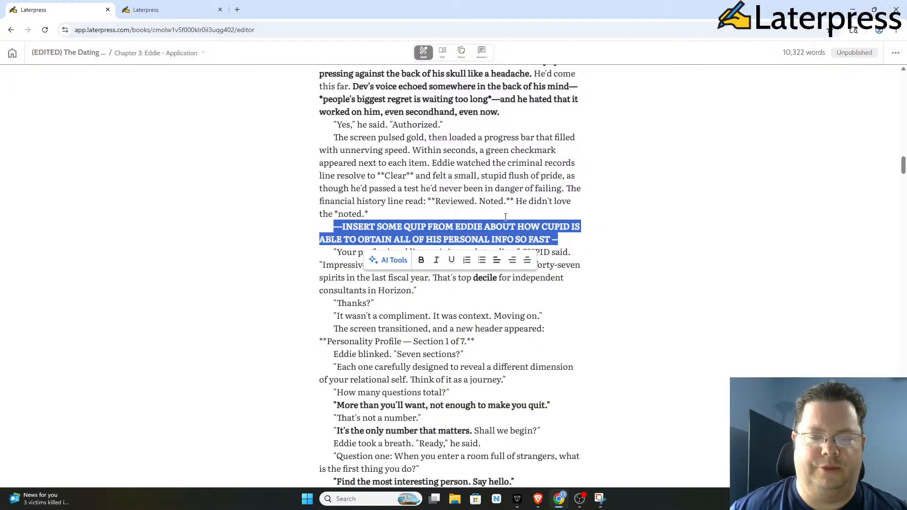
click(456, 181)
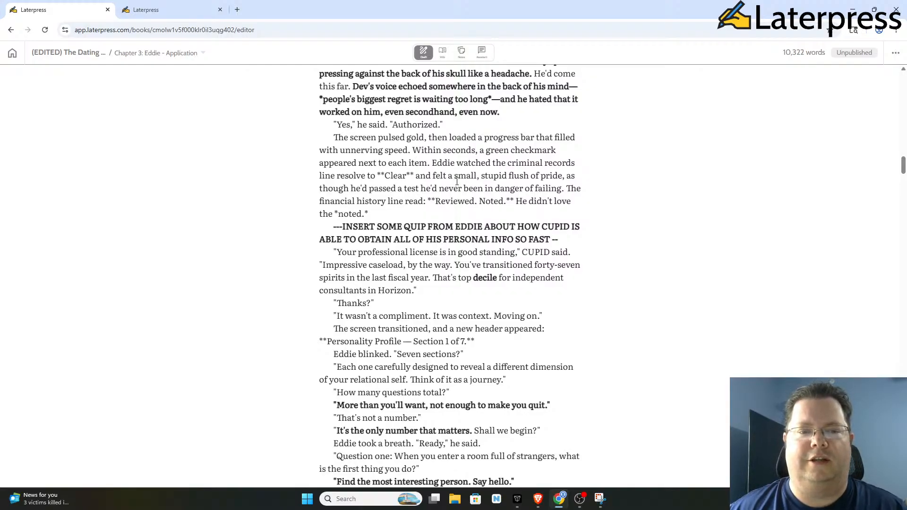
click(456, 178)
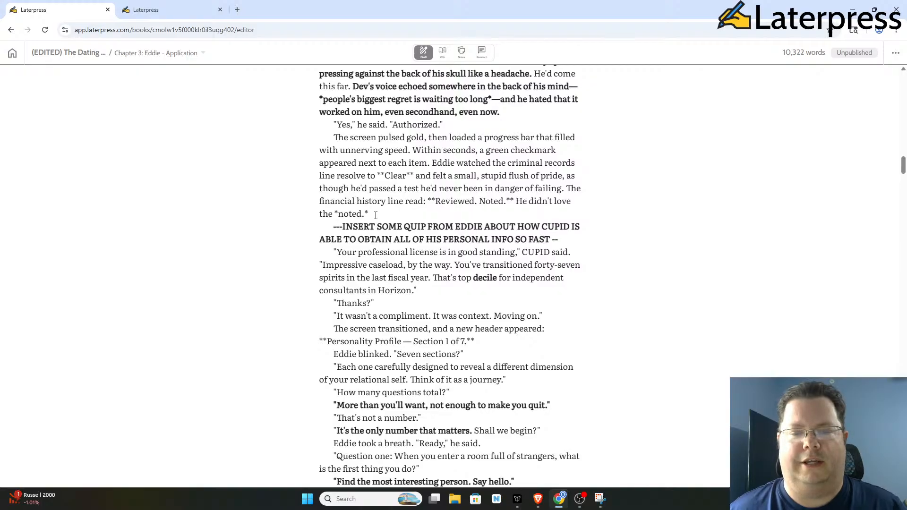
drag(339, 227, 562, 232)
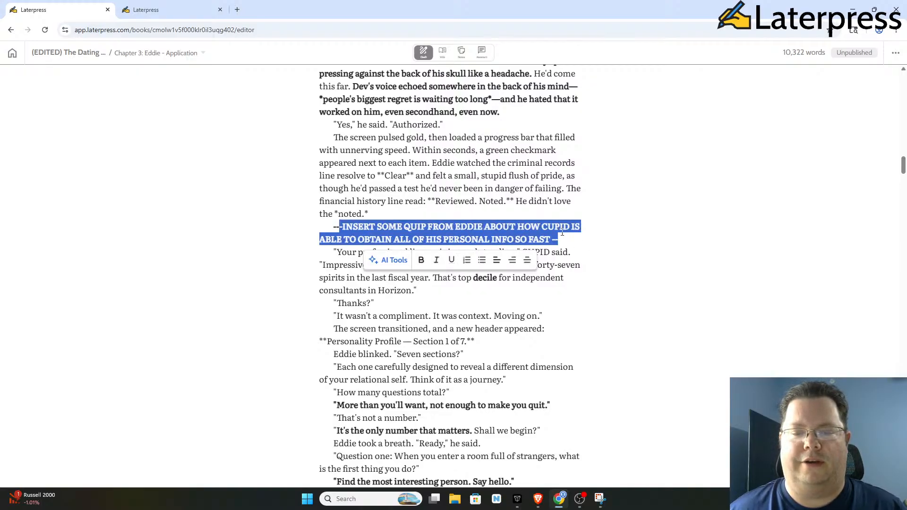
click(431, 202)
Step: Examine the bolded and underlined passages in Chapter 3 from the personality profile questions through Section 3 on attachment style
scroll(431, 202, down, 2)
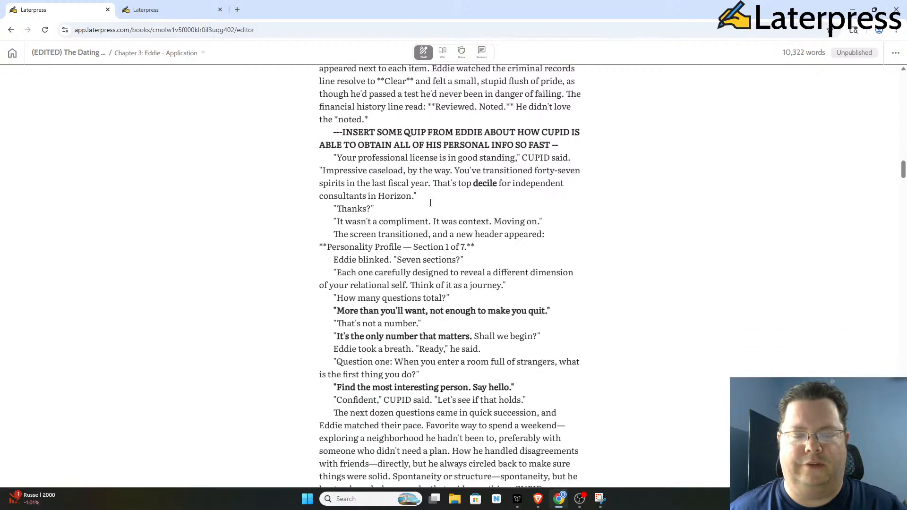
scroll(430, 203, down, 3)
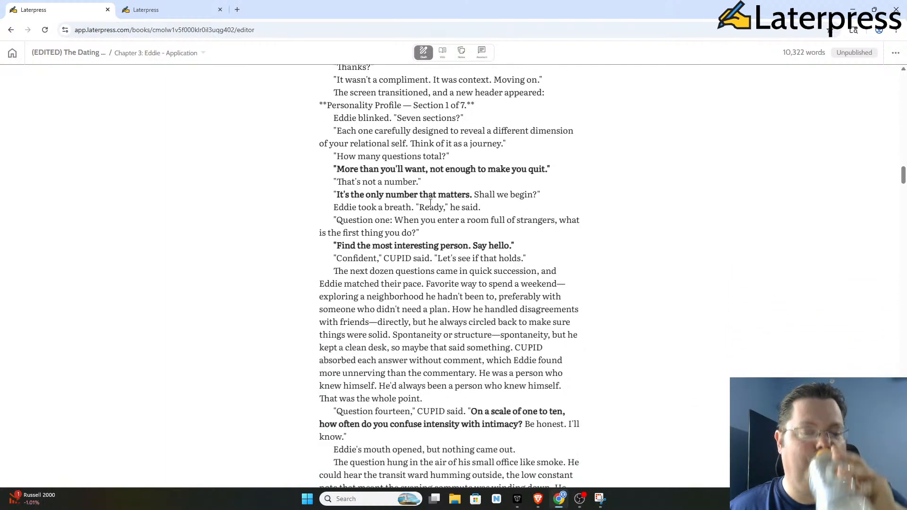
scroll(430, 202, down, 2)
scroll(431, 202, down, 1)
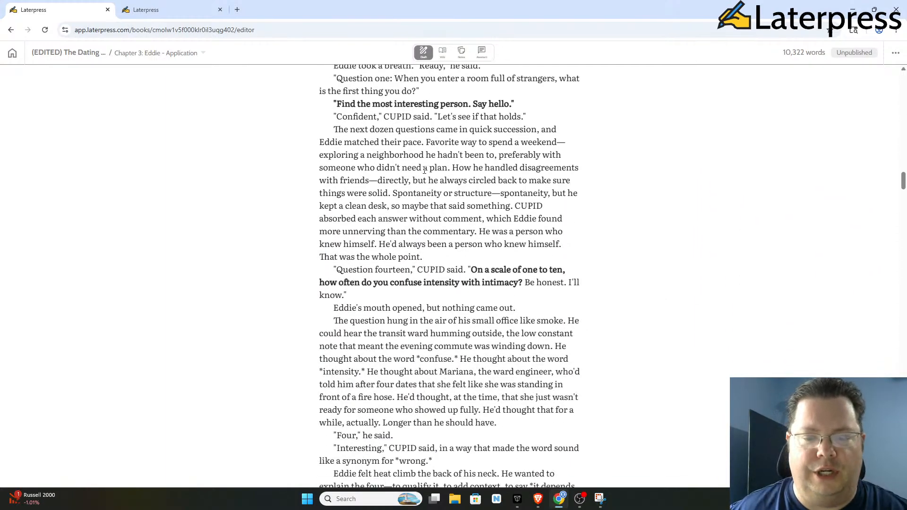
scroll(424, 170, down, 9)
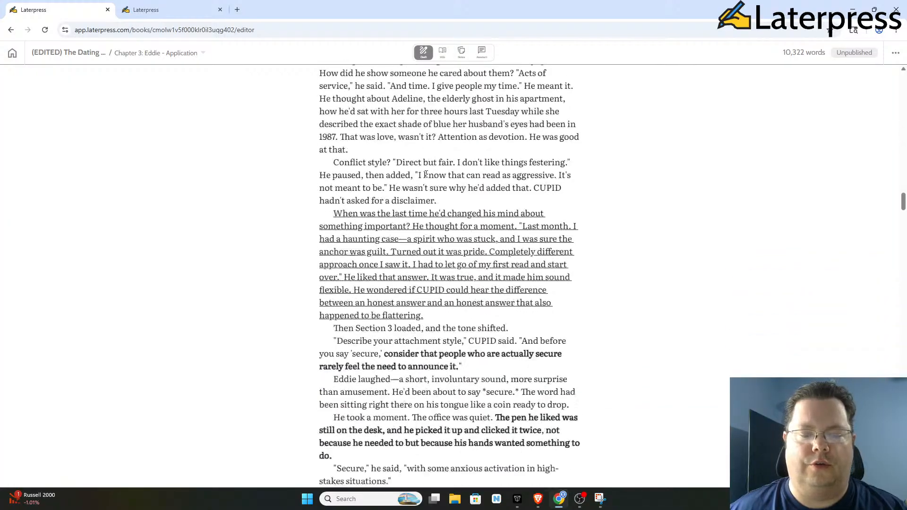
scroll(426, 174, down, 1)
scroll(414, 177, down, 4)
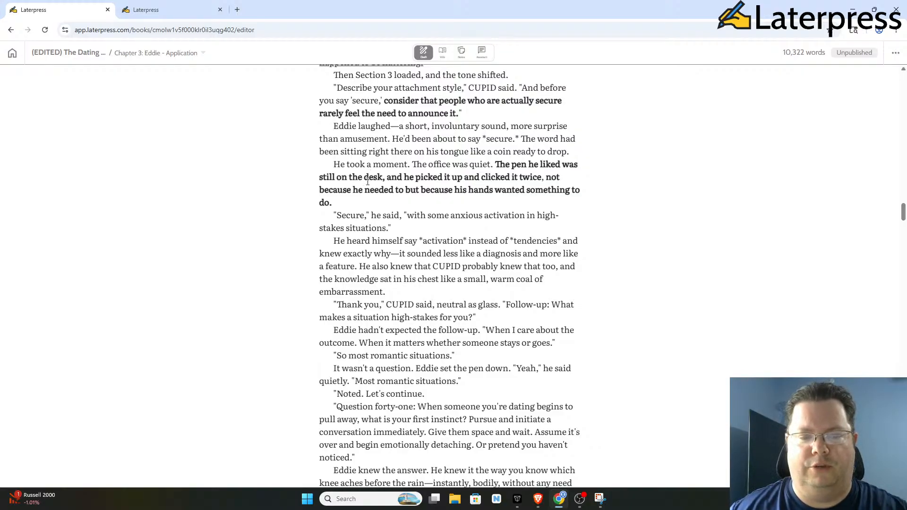
Step: Find the "THIS IS WHERE WE STOPPED!" marker further down Chapter 3 and highlight it
scroll(367, 181, down, 12)
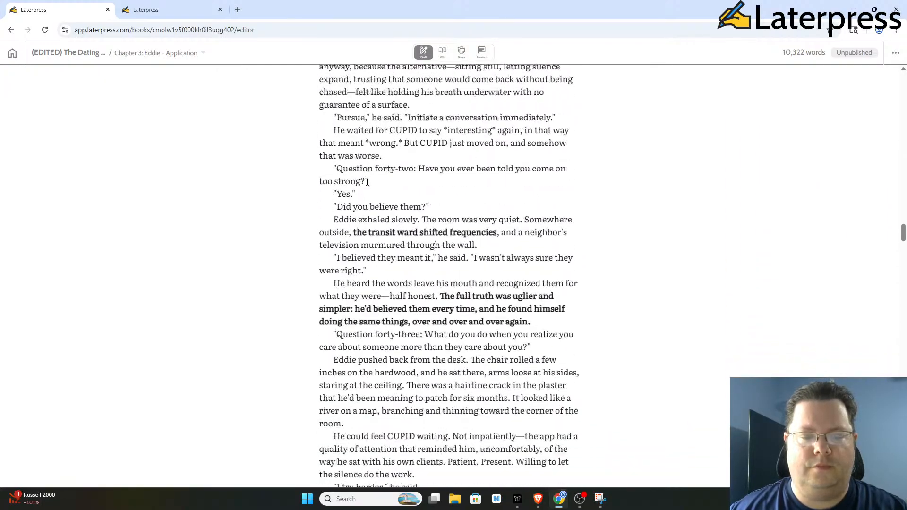
scroll(367, 182, down, 6)
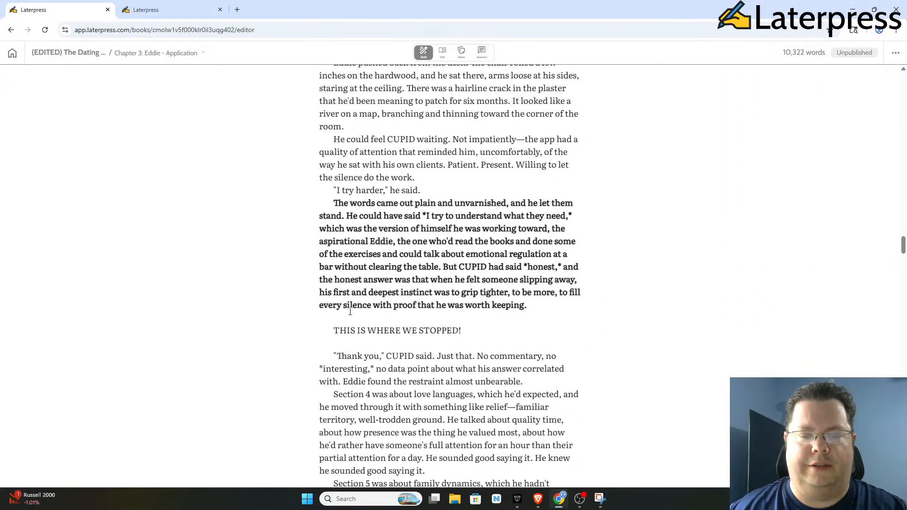
scroll(350, 312, down, 3)
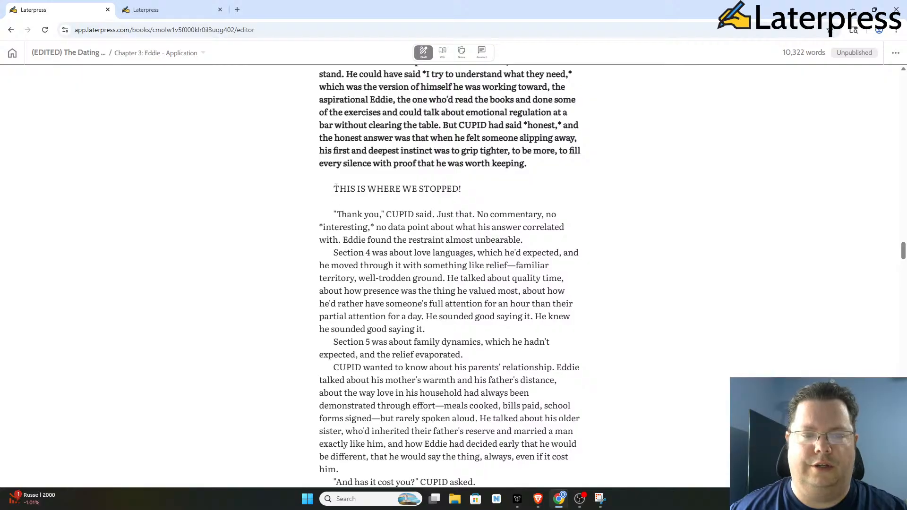
drag(335, 188, 465, 187)
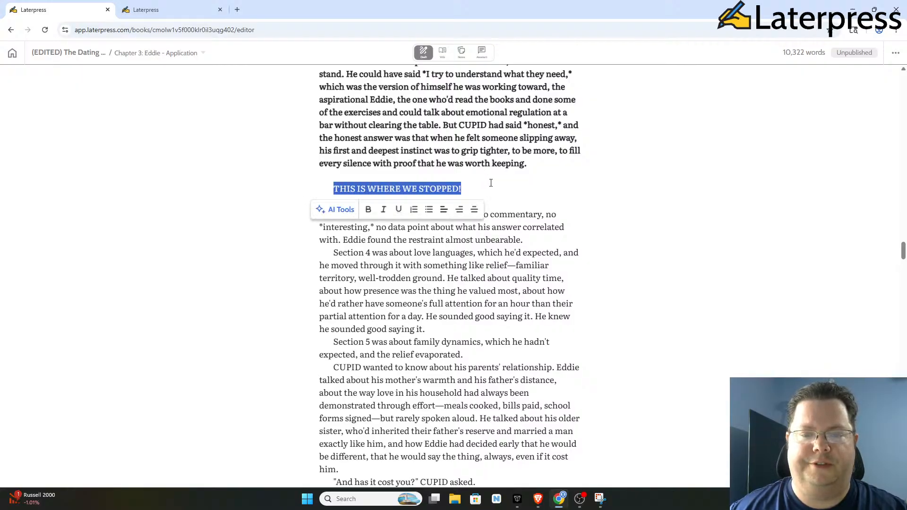
click(490, 183)
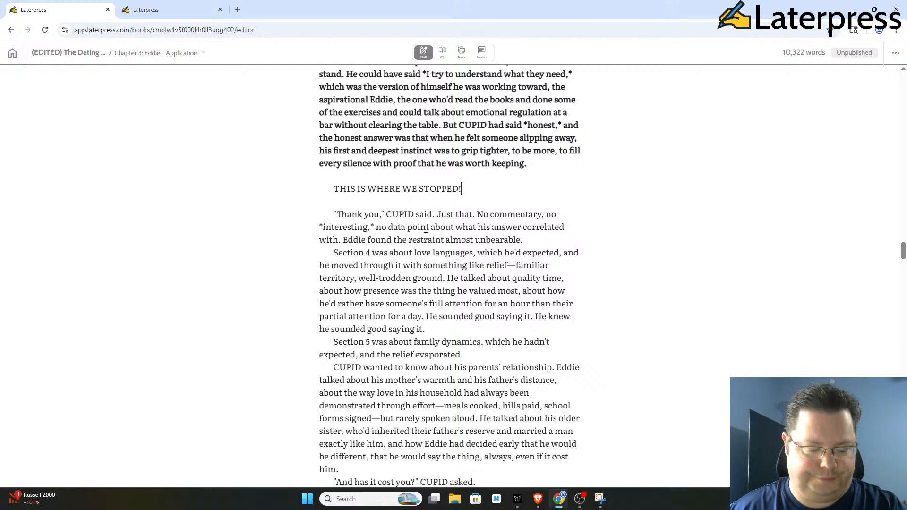
Step: Enlarge the page text and examine the passages around the stopping marker, going back to question forty-three
key(ctrl+plus)
key(ctrl+plus)
key(ctrl+plus)
key(ctrl+plus)
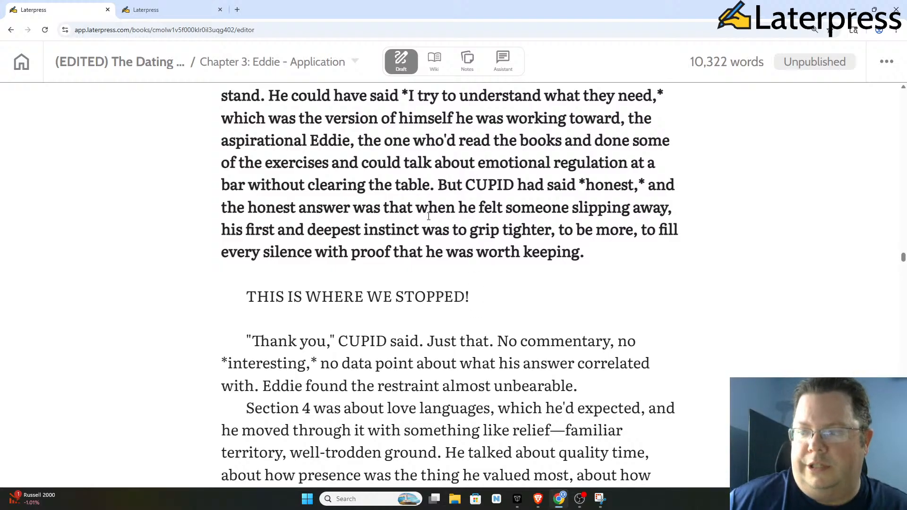
scroll(429, 215, down, 2)
scroll(415, 188, down, 2)
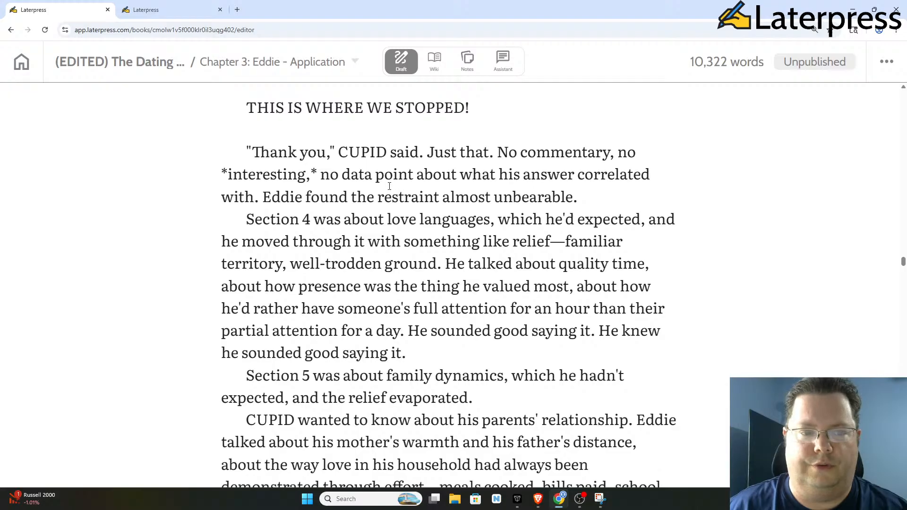
scroll(341, 129, up, 1)
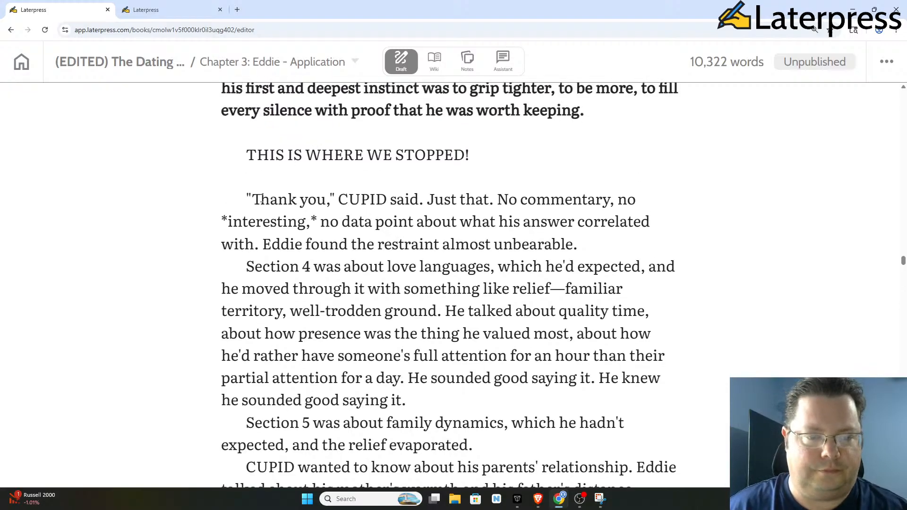
scroll(238, 227, up, 5)
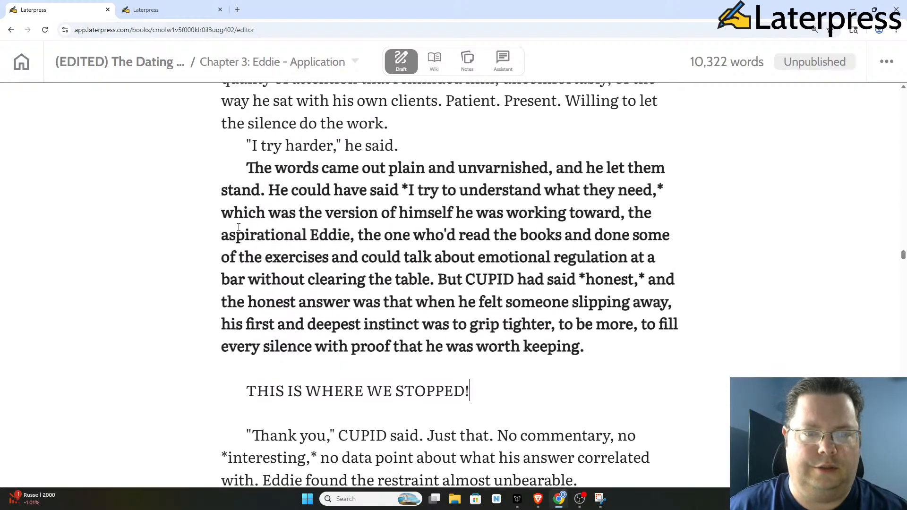
scroll(239, 227, down, 5)
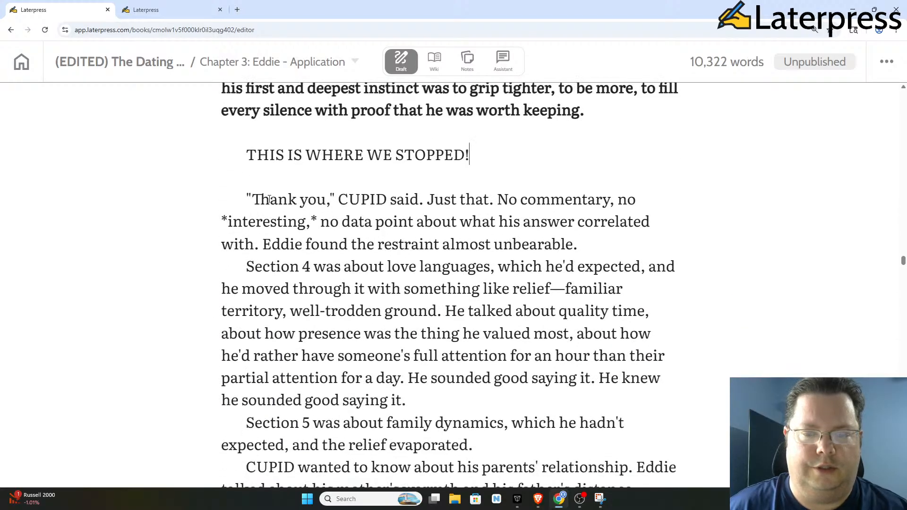
scroll(268, 199, up, 5)
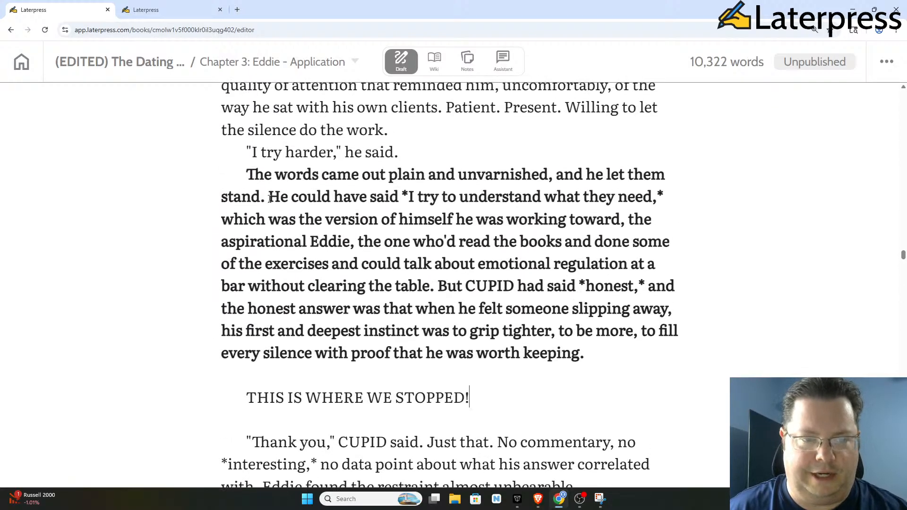
key(ctrl+minus)
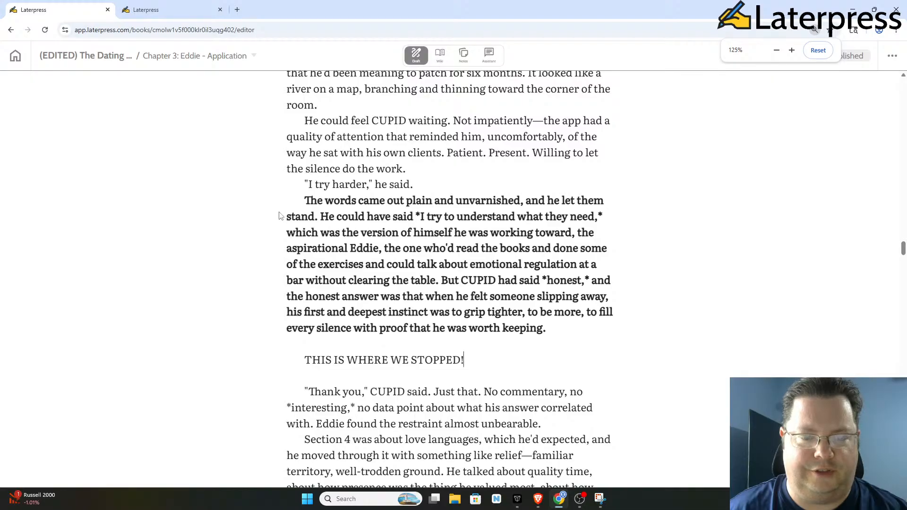
scroll(311, 112, up, 3)
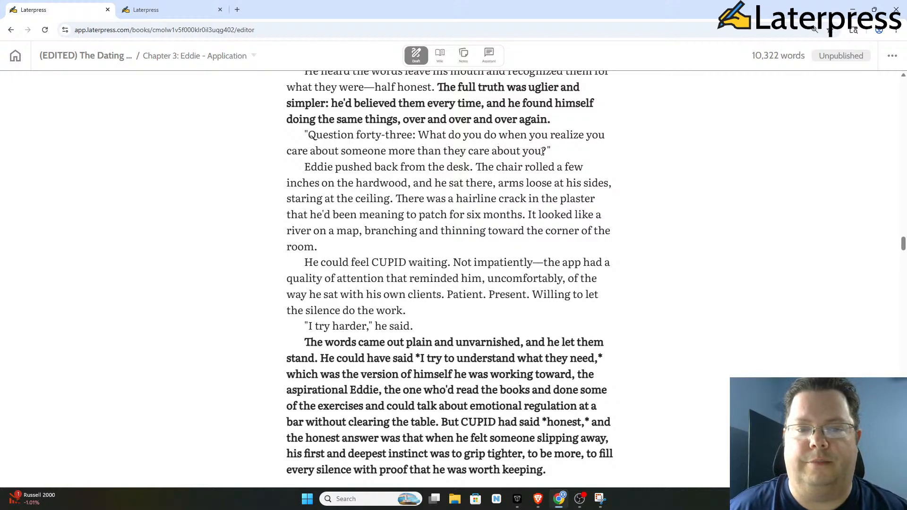
scroll(348, 166, down, 1)
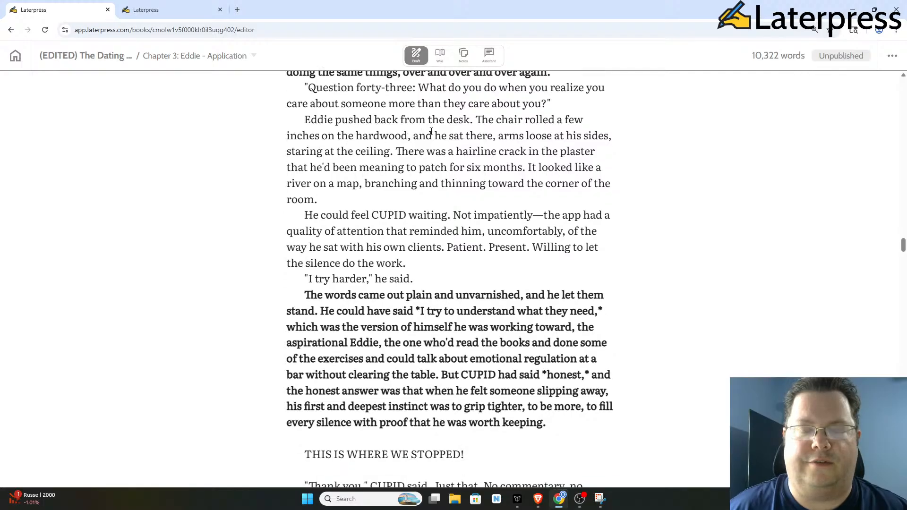
Step: Underline the sentence "There was a hairline crack in the plaster that he'd been meaning to patch for six months."
key(ctrl+plus)
key(ctrl+plus)
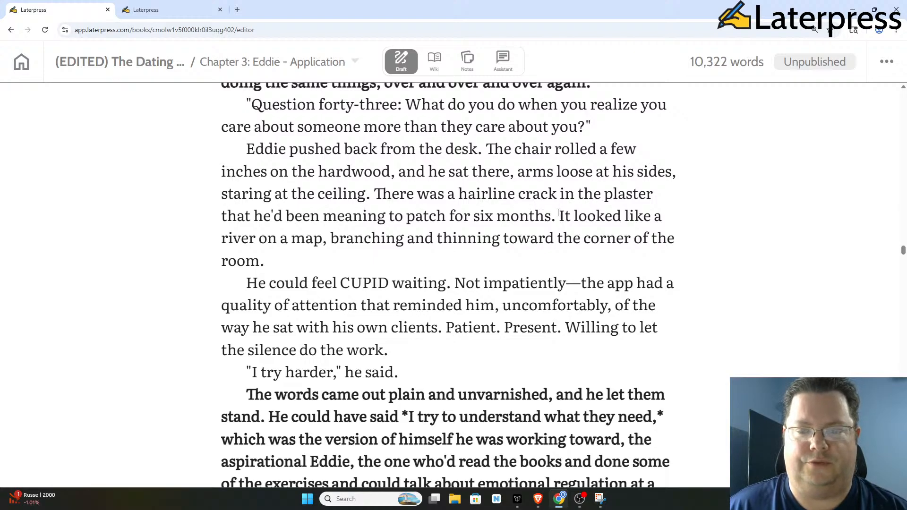
scroll(376, 209, down, 1)
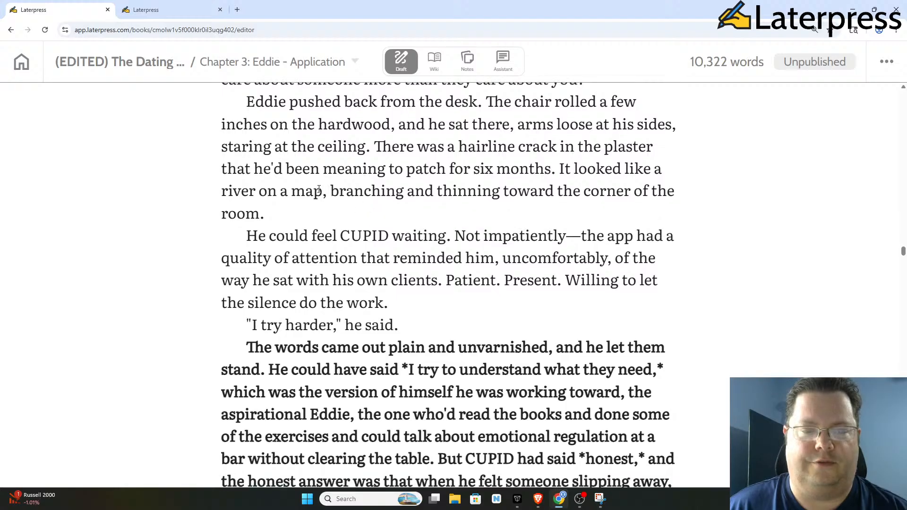
scroll(376, 188, up, 1)
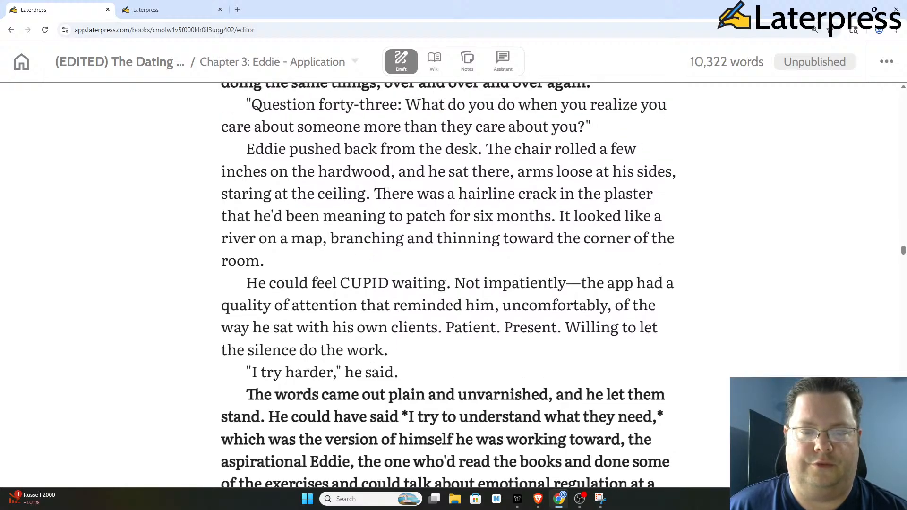
drag(374, 193, 556, 215)
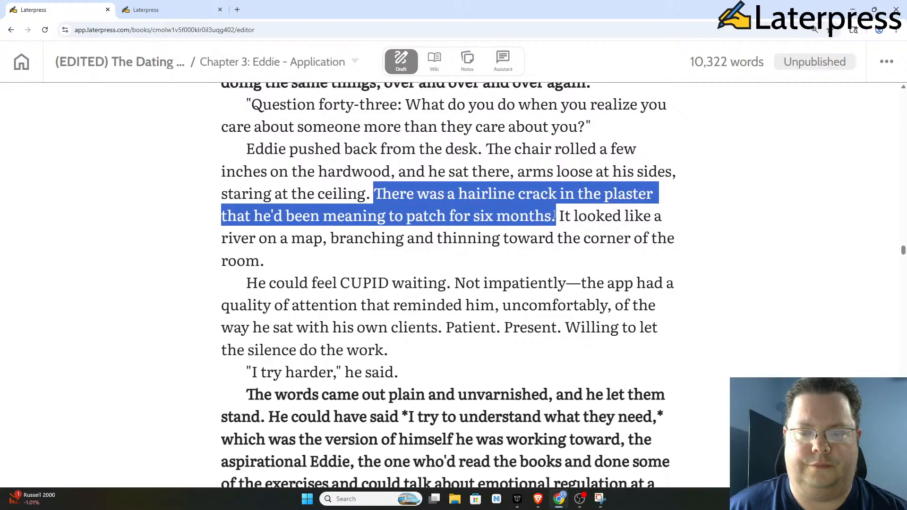
click(440, 242)
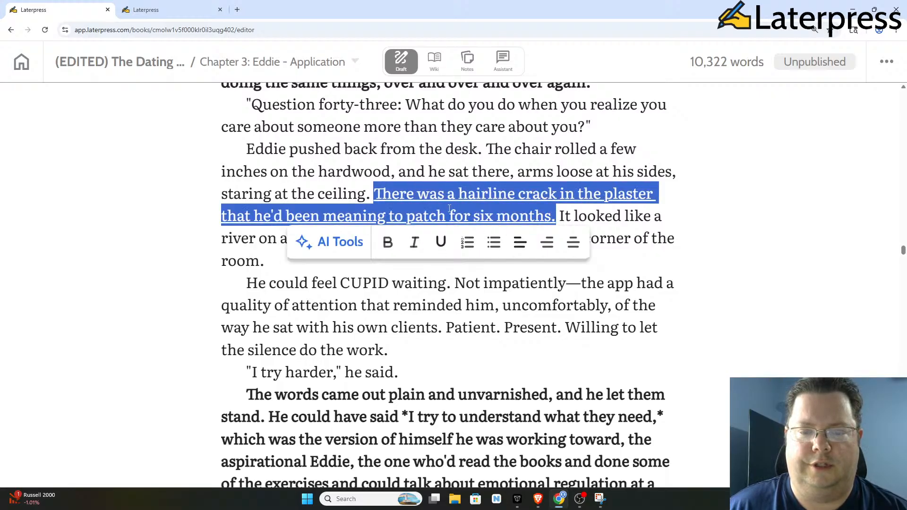
click(452, 198)
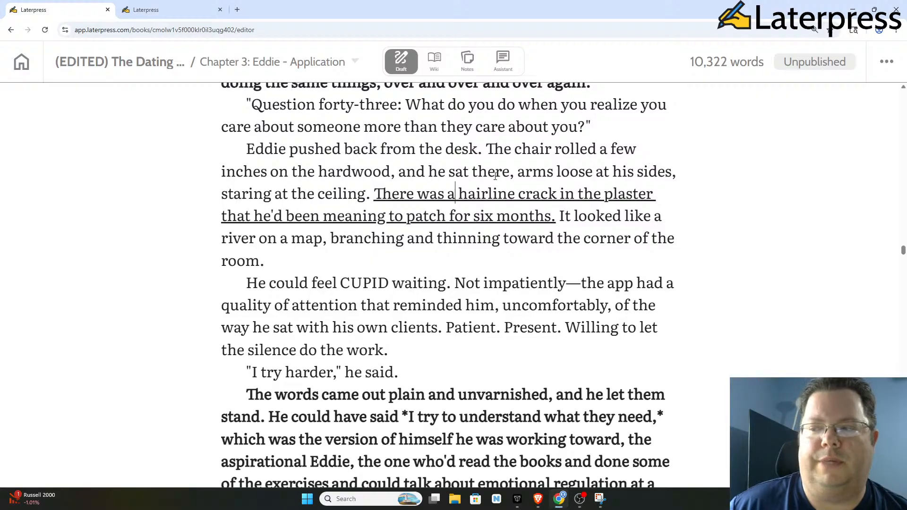
Step: Examine the underlined hairline crack sentence within its paragraph, highlighting it for discussion
scroll(495, 177, down, 1)
scroll(495, 176, up, 1)
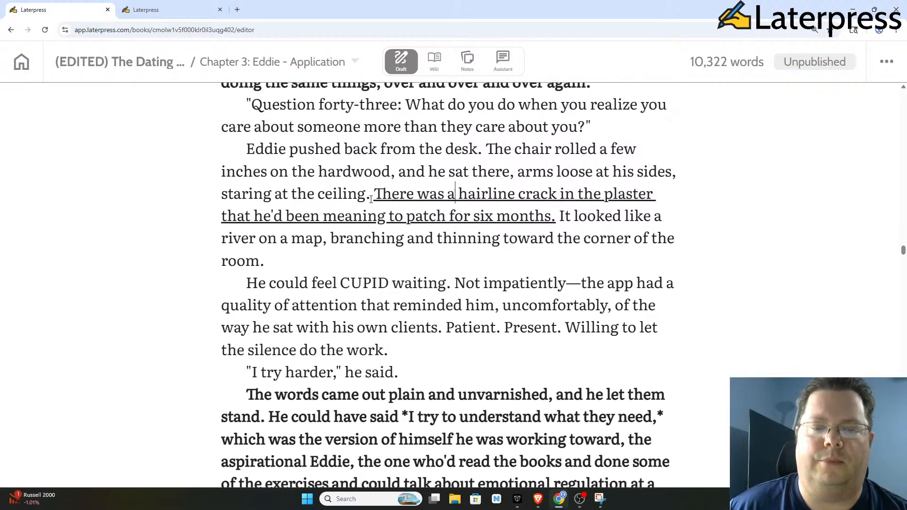
drag(374, 194, 556, 216)
click(469, 189)
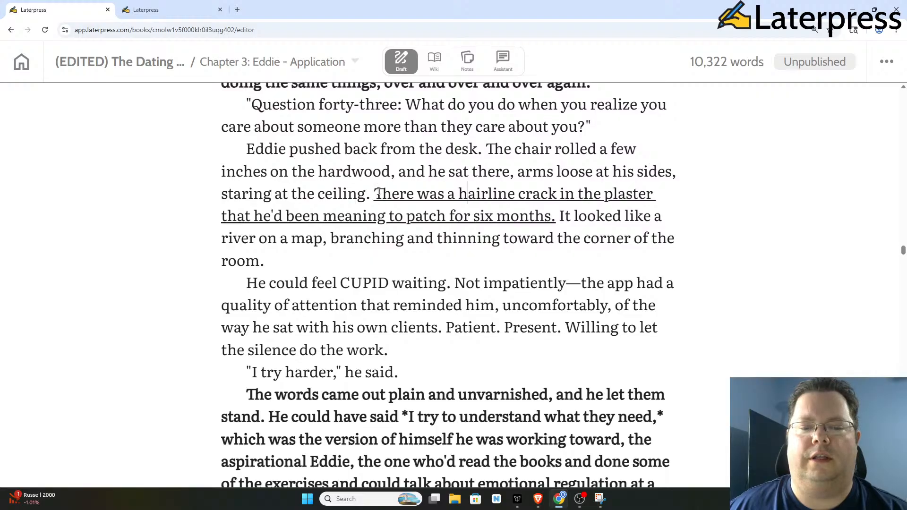
drag(374, 194, 557, 216)
click(474, 198)
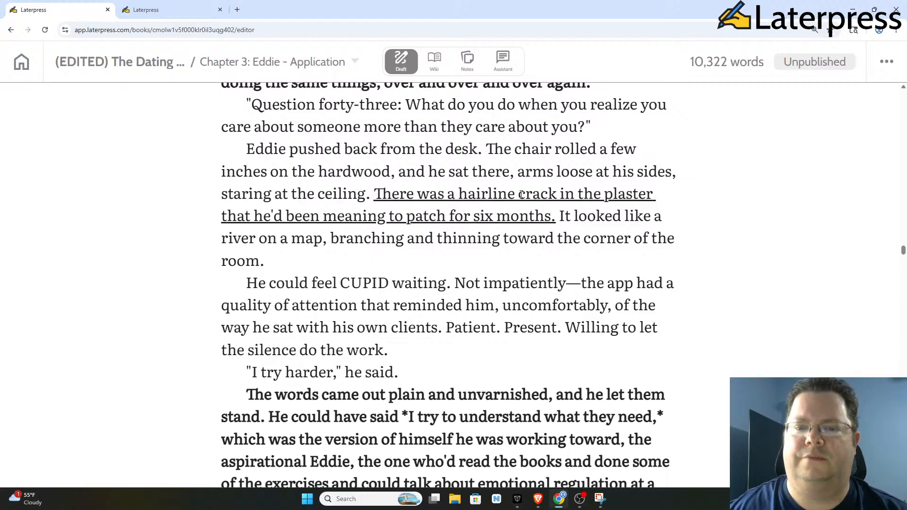
scroll(522, 195, down, 1)
scroll(523, 196, up, 1)
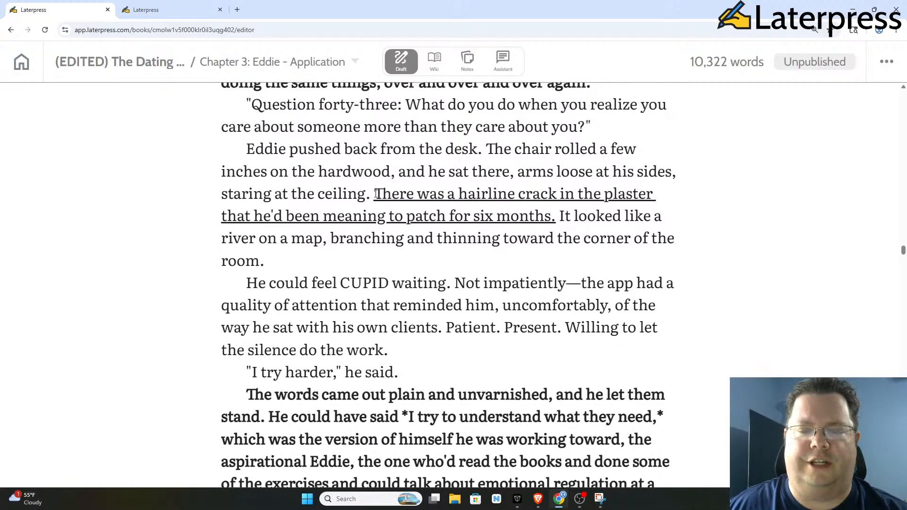
drag(366, 193, 555, 217)
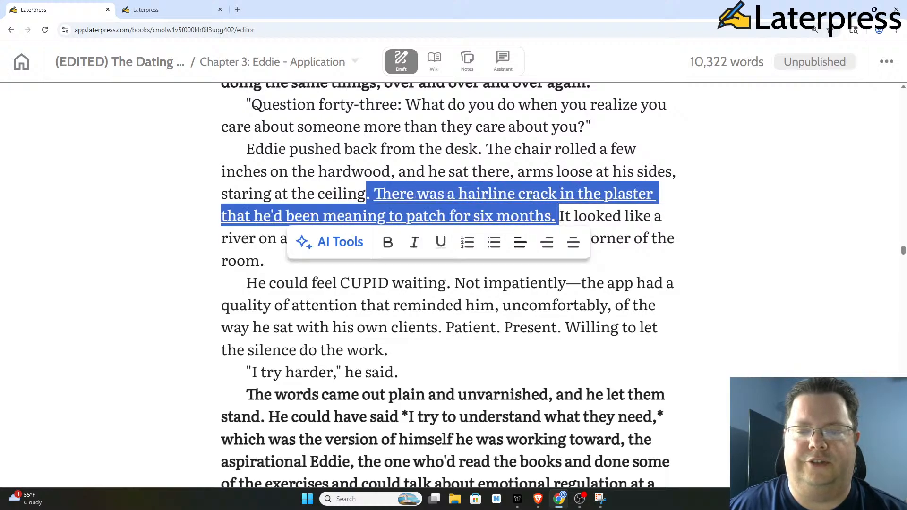
click(385, 195)
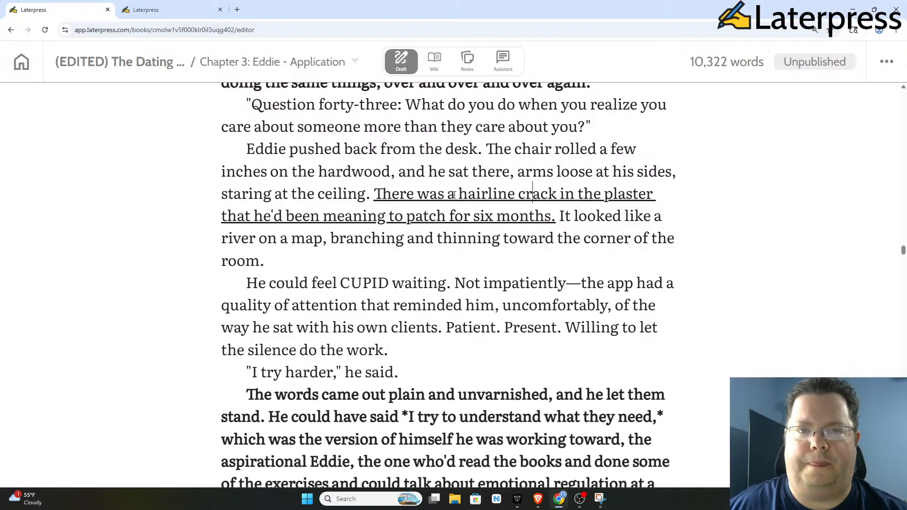
scroll(416, 236, down, 4)
scroll(397, 258, up, 4)
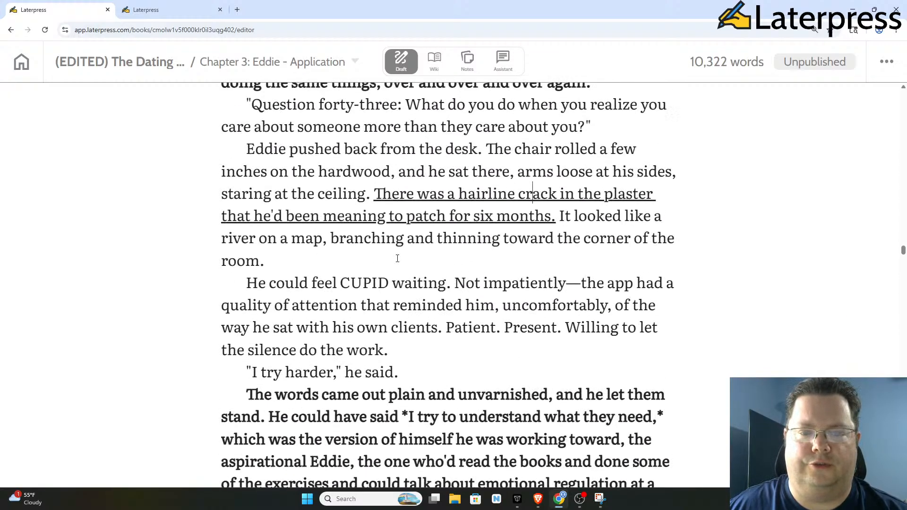
Step: Read on from the paragraph about CUPID waiting and select the whole bold paragraph beginning "The words came out plain and unvarnished"
scroll(349, 203, down, 1)
scroll(343, 200, down, 2)
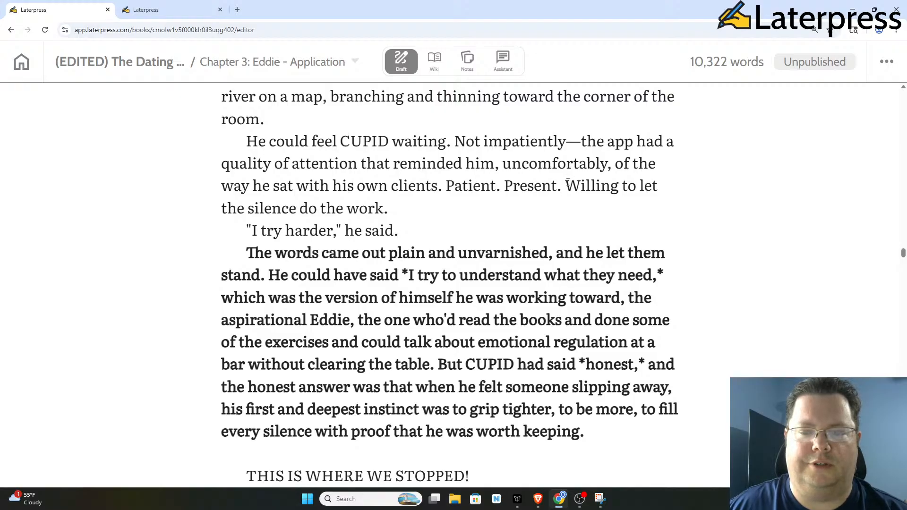
scroll(320, 194, down, 1)
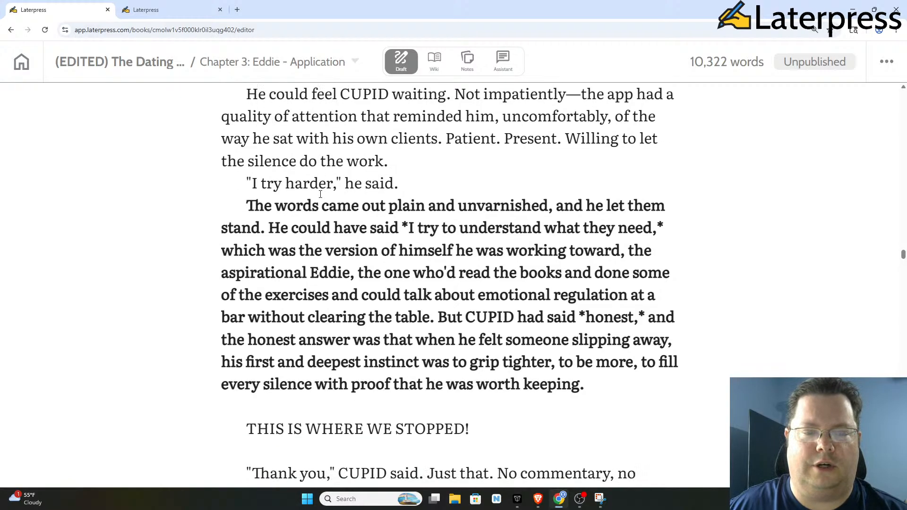
scroll(289, 188, down, 1)
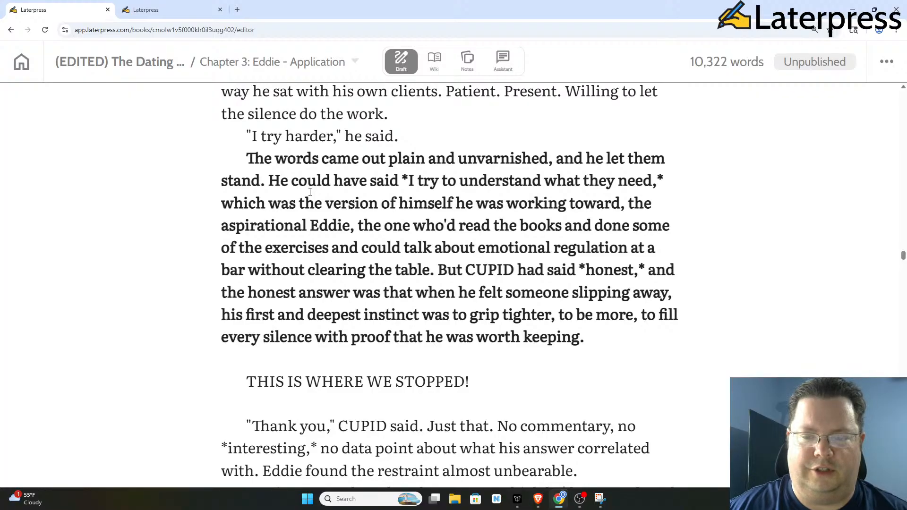
scroll(310, 192, down, 1)
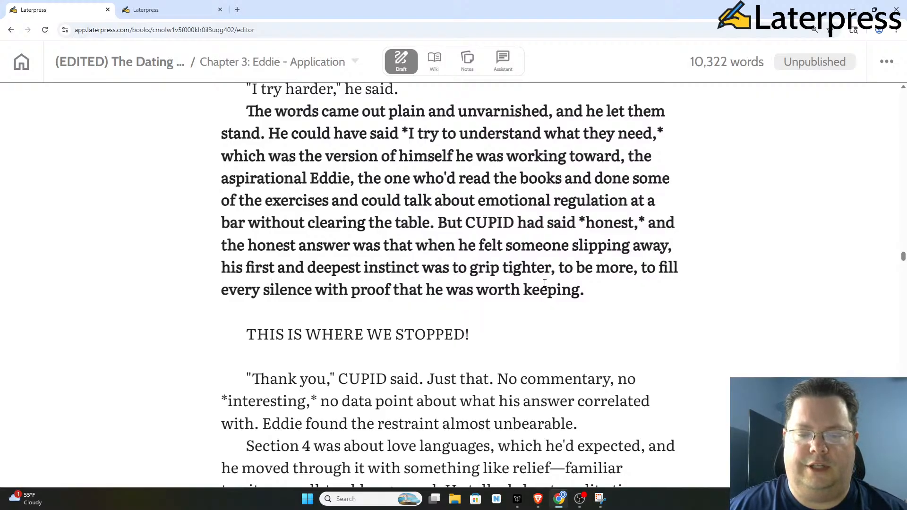
scroll(545, 284, up, 1)
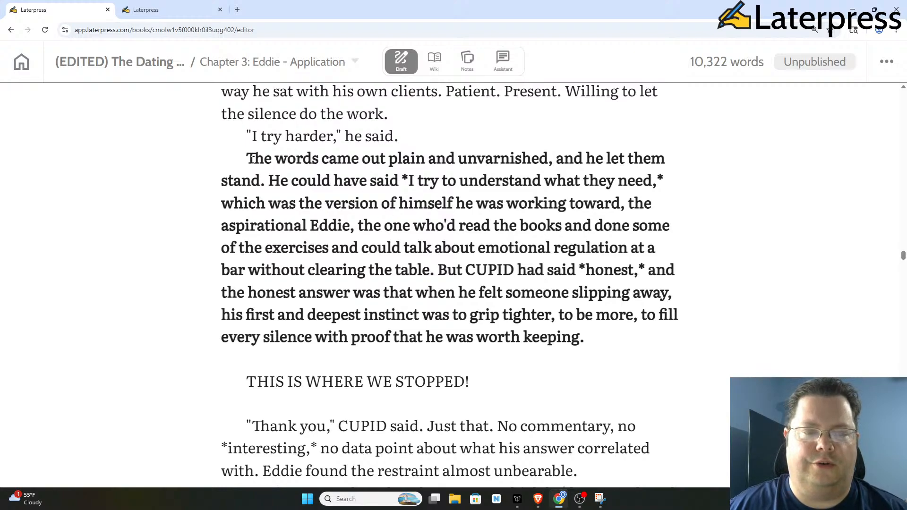
drag(255, 159, 599, 330)
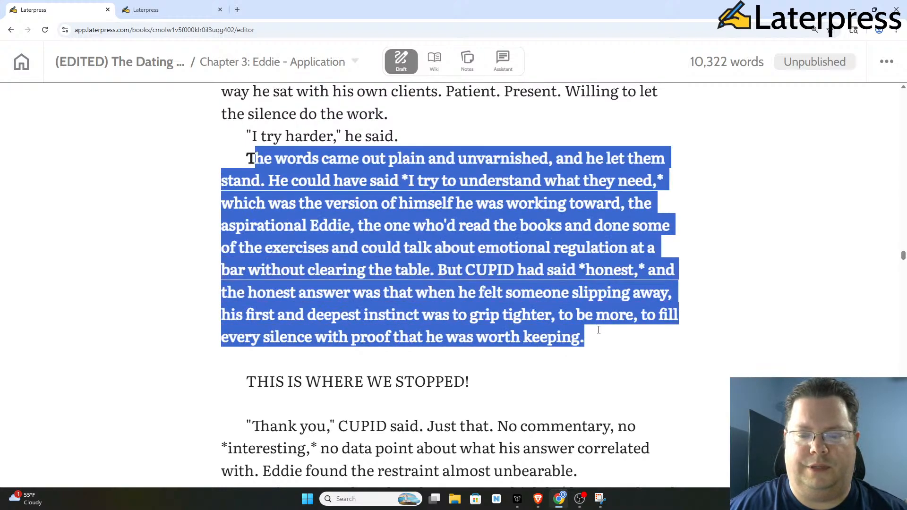
click(447, 226)
click(252, 157)
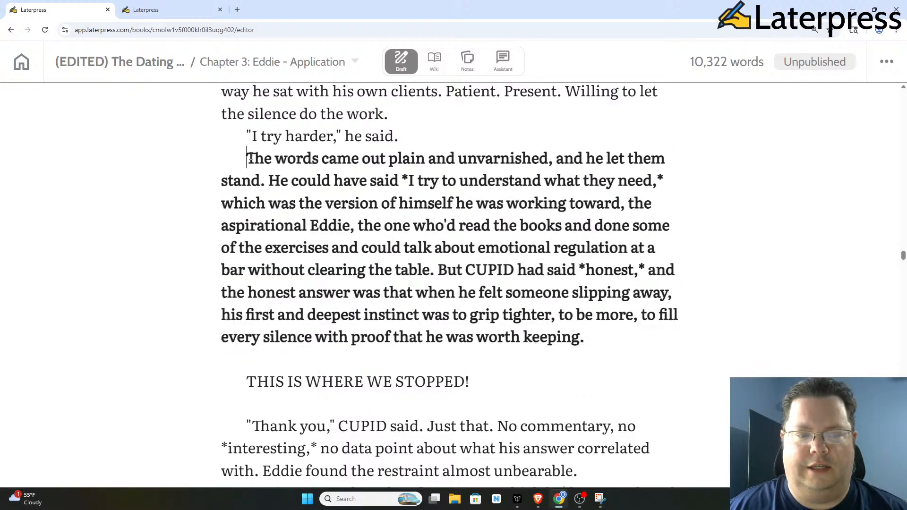
drag(254, 157, 588, 337)
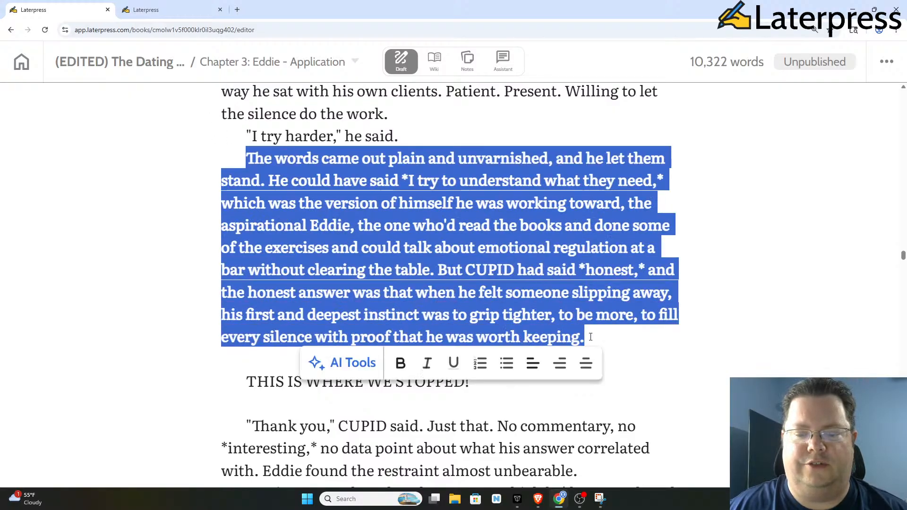
Step: Examine the bold paragraph beginning "The words came out plain and unvarnished", highlighting it in full for discussion
click(518, 254)
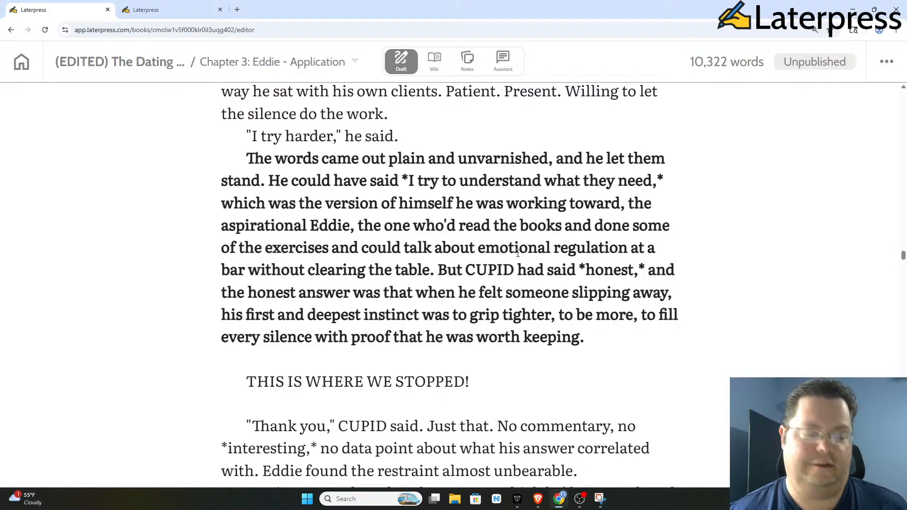
click(245, 156)
drag(245, 157, 596, 336)
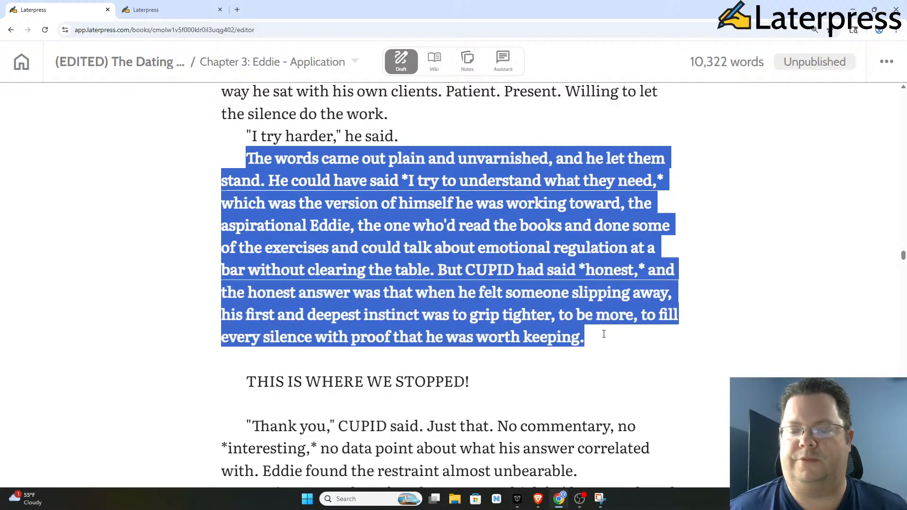
click(427, 214)
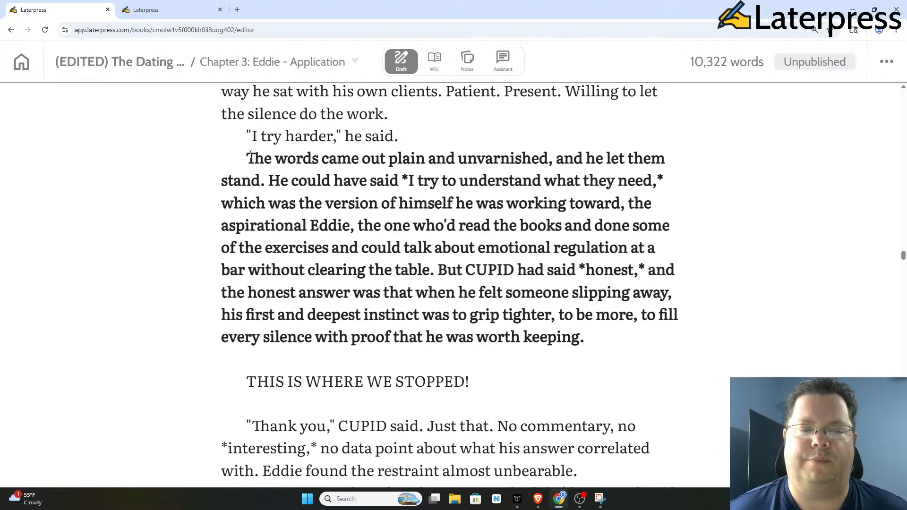
click(250, 156)
drag(251, 155, 610, 335)
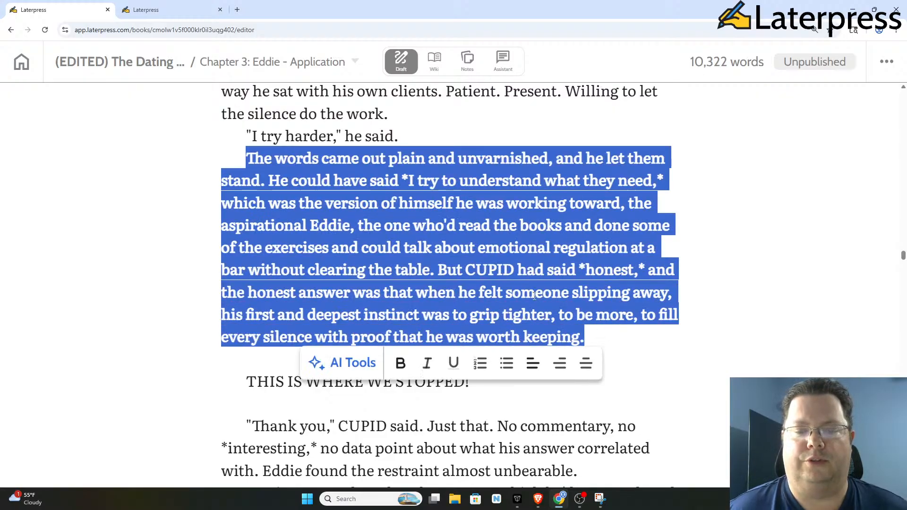
click(453, 227)
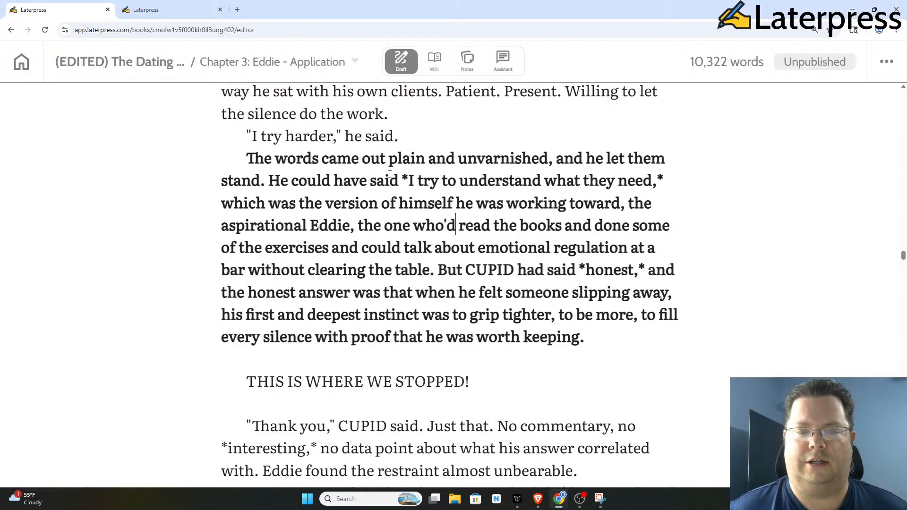
Step: Read on past the stopping marker and examine the sentence beginning "No commentary, no *interesting,*" in CUPID's thank-you paragraph
scroll(390, 174, down, 2)
scroll(398, 170, up, 1)
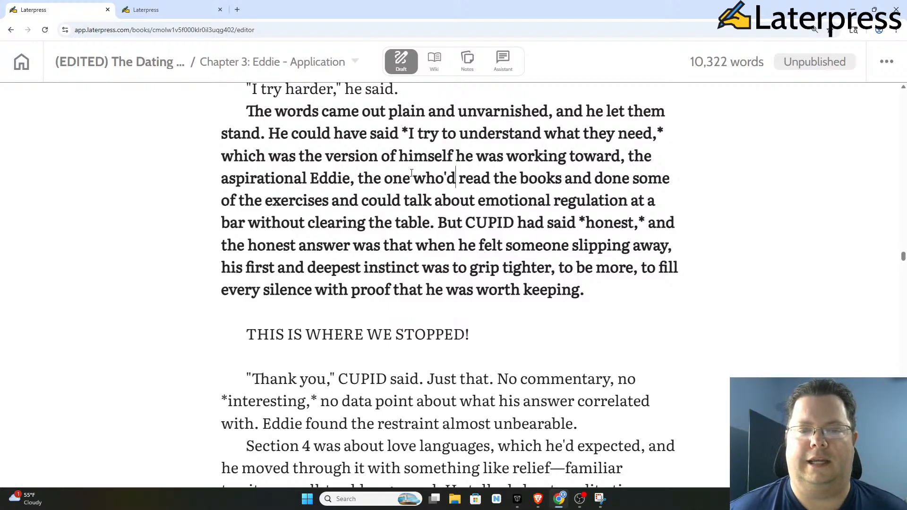
scroll(428, 162, down, 3)
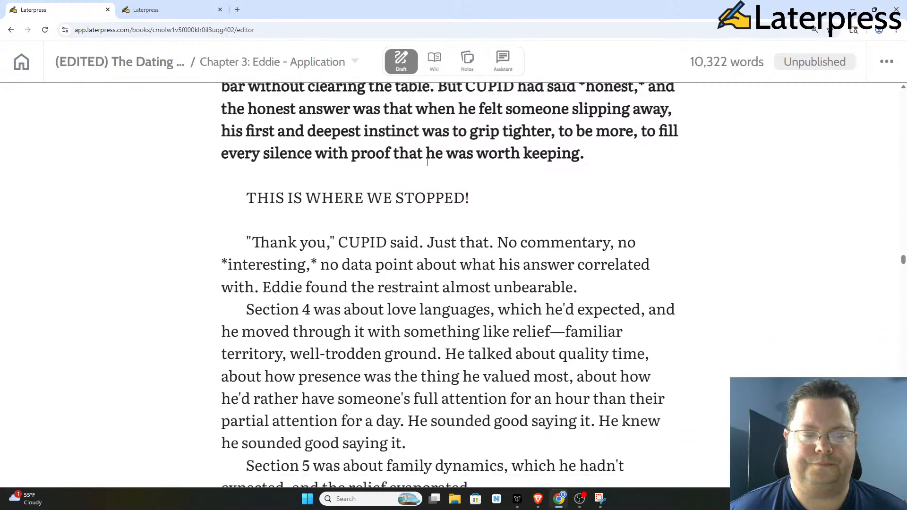
scroll(332, 186, down, 1)
scroll(332, 186, up, 1)
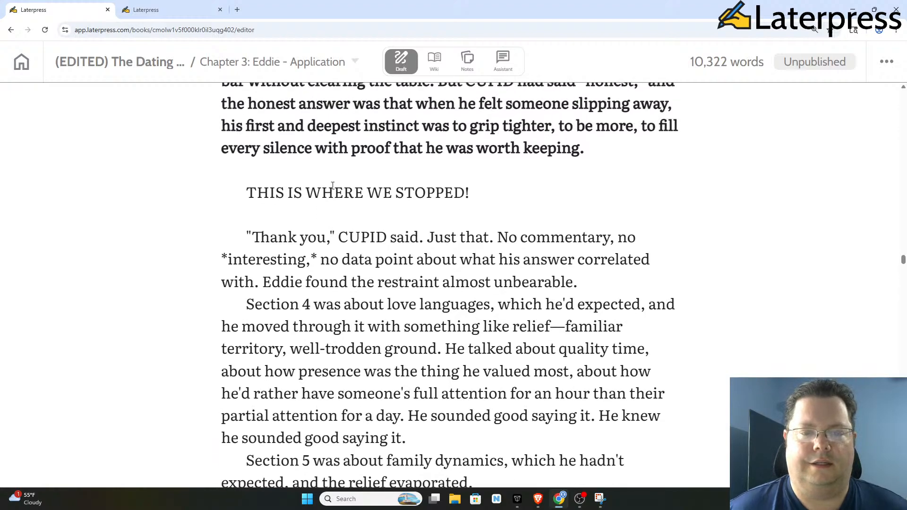
scroll(333, 186, down, 1)
scroll(300, 188, down, 1)
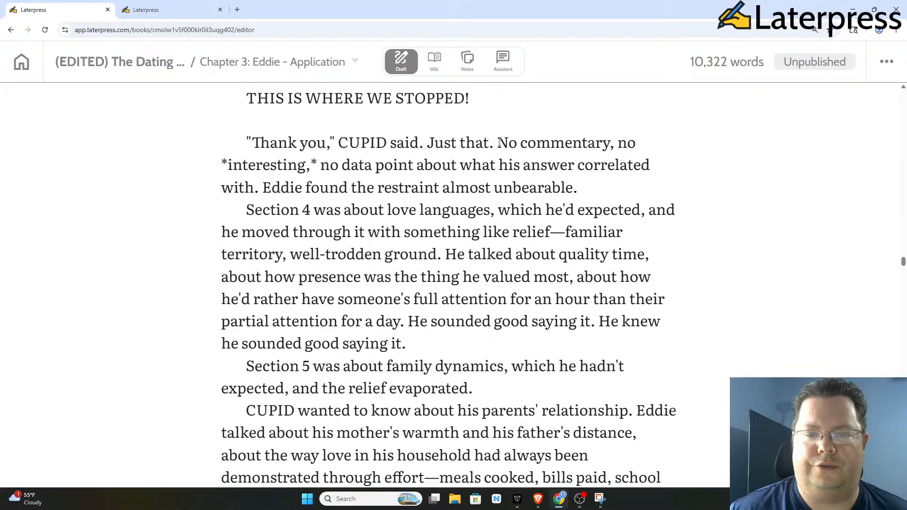
drag(499, 142, 260, 191)
click(619, 145)
click(350, 165)
click(371, 163)
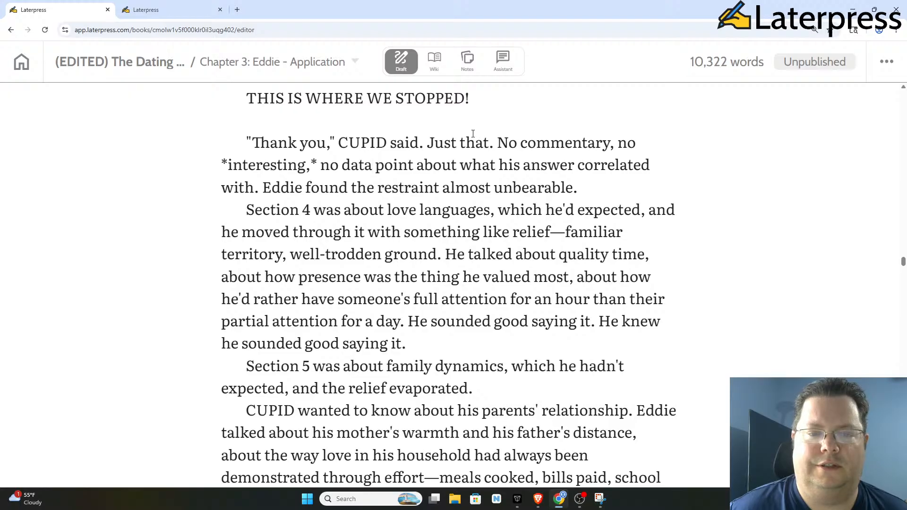
Step: Trim CUPID's thank-you paragraph to "Thank you," CUPID said. and start a new paragraph at "Eddie found the restraint almost unbearable."
drag(497, 143, 261, 181)
key(BackSpace)
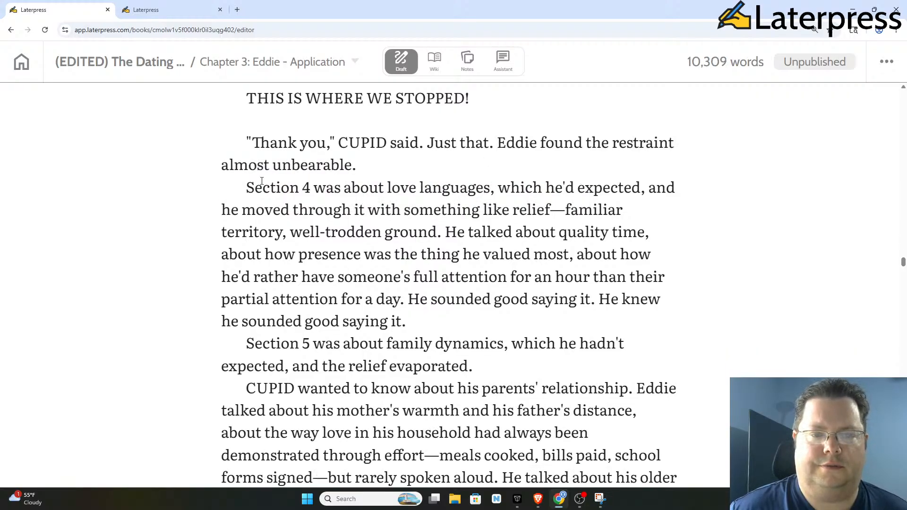
key(Return)
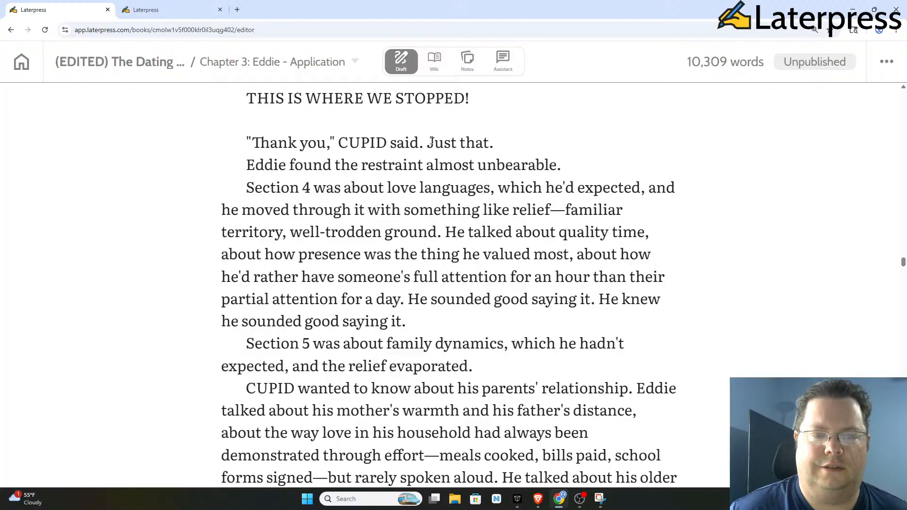
drag(431, 140, 489, 145)
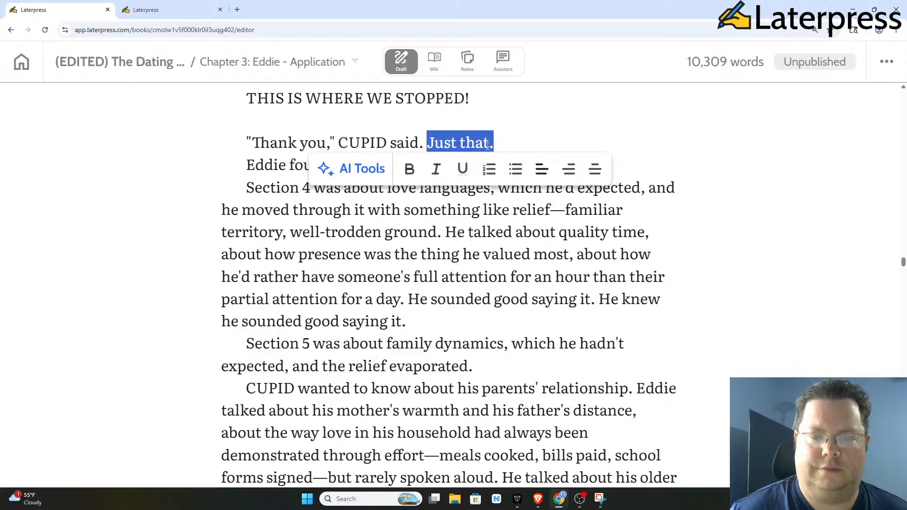
key(BackSpace)
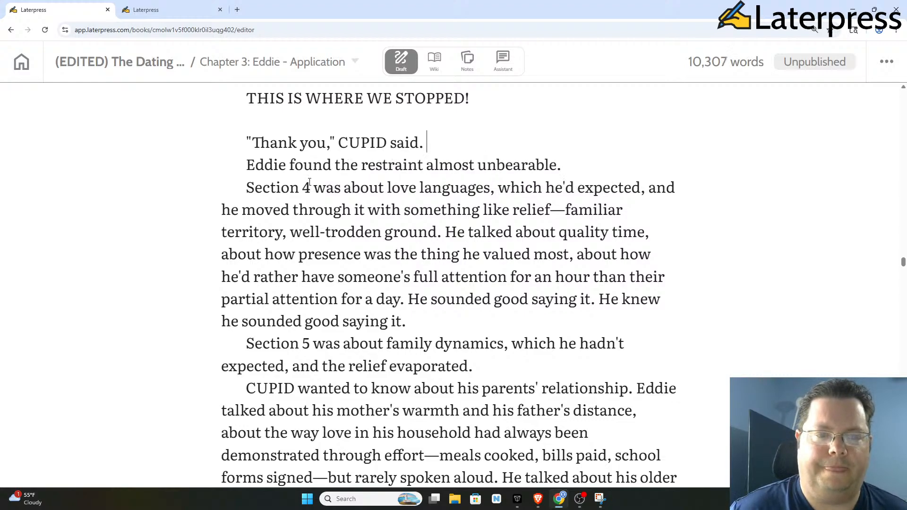
Step: Bold the sentences "He sounded good saying it. He knew he sounded good saying it." ending the Section 4 paragraph
scroll(304, 178, down, 1)
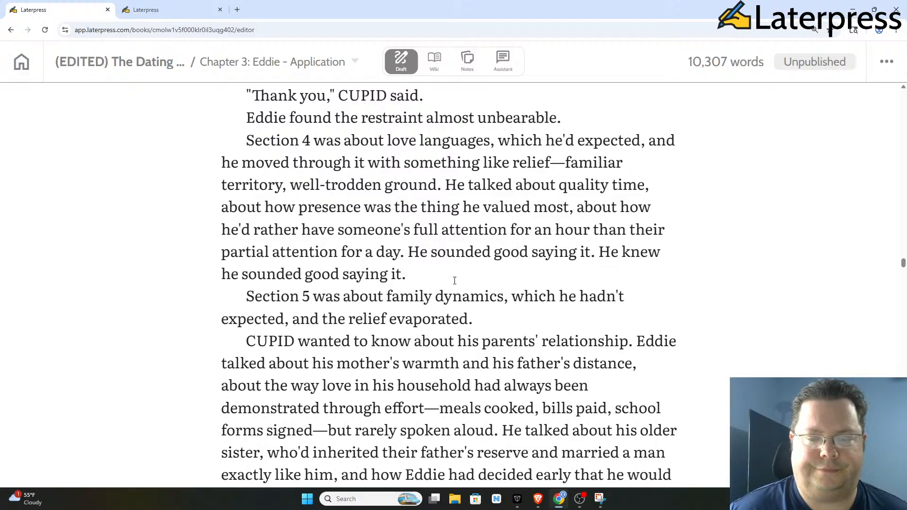
drag(408, 251, 420, 270)
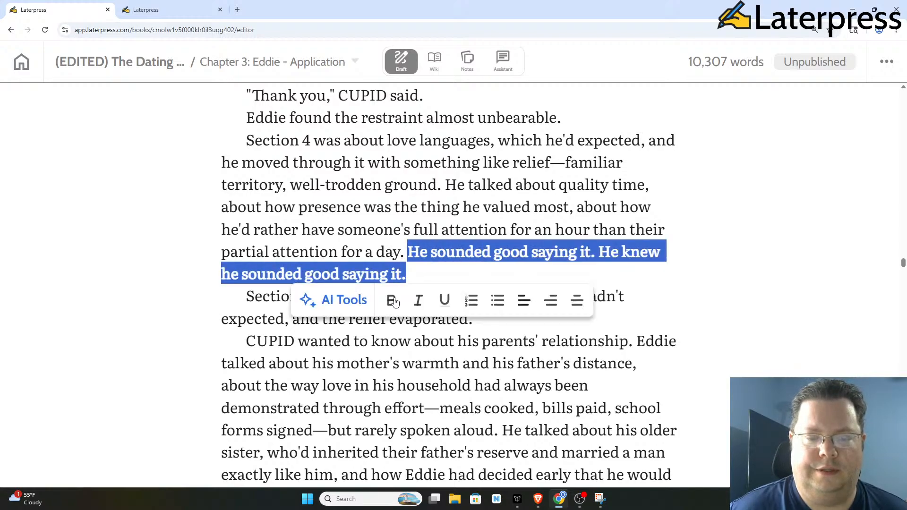
click(429, 225)
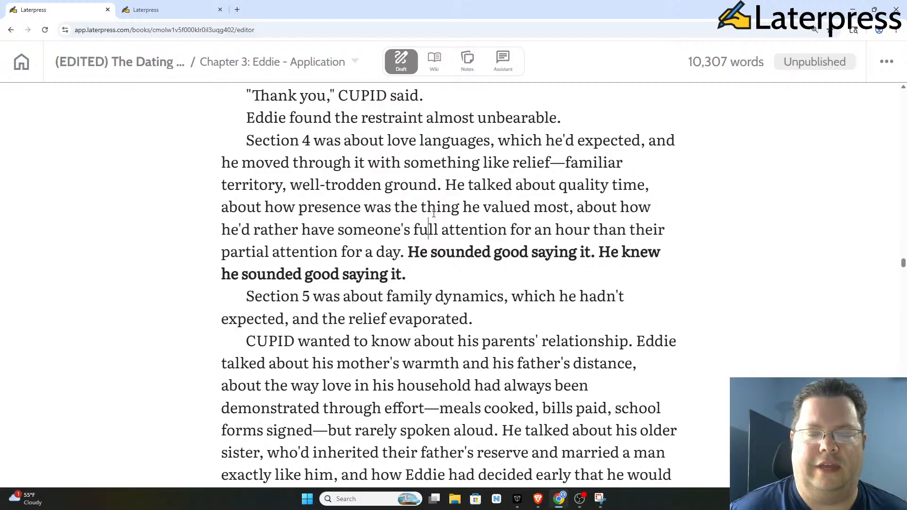
Step: Review the Section 4 paragraph and read on through Section 5 on family dynamics and the paragraph about Eddie's parents
scroll(434, 213, down, 1)
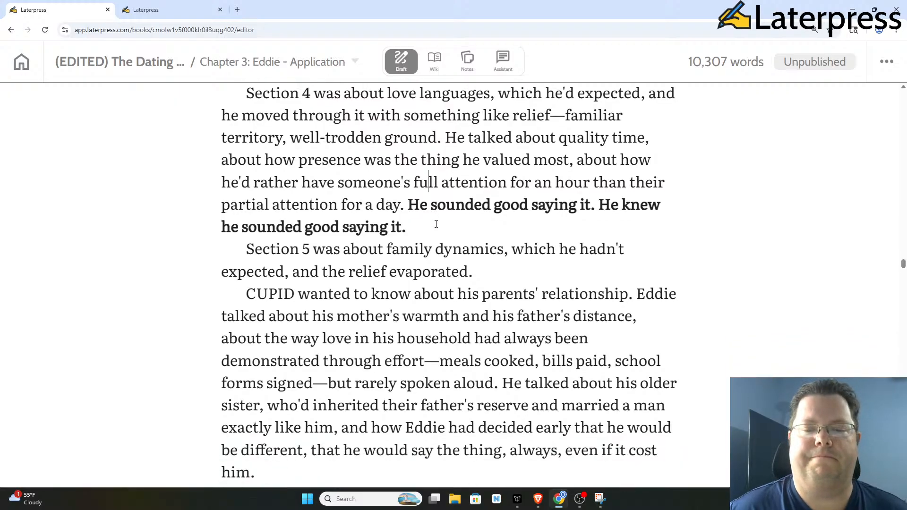
scroll(435, 220, down, 1)
scroll(340, 225, up, 1)
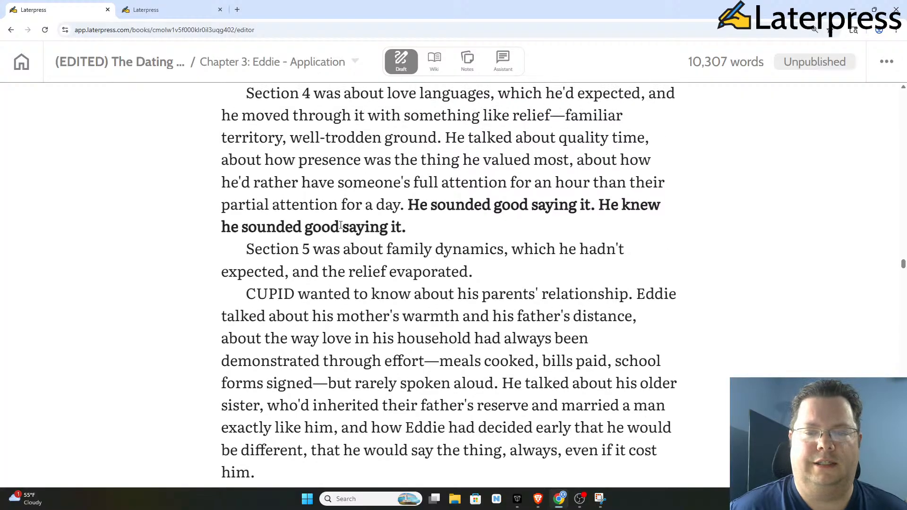
scroll(270, 225, up, 1)
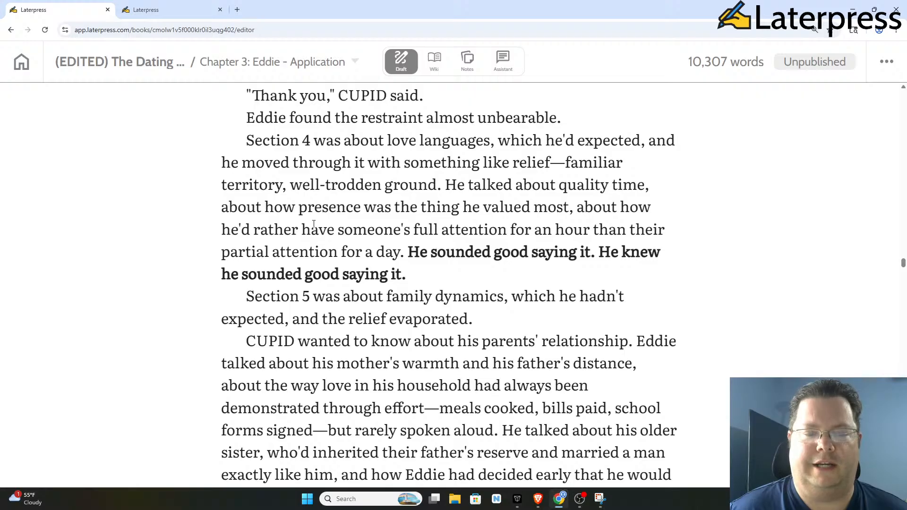
scroll(321, 224, down, 1)
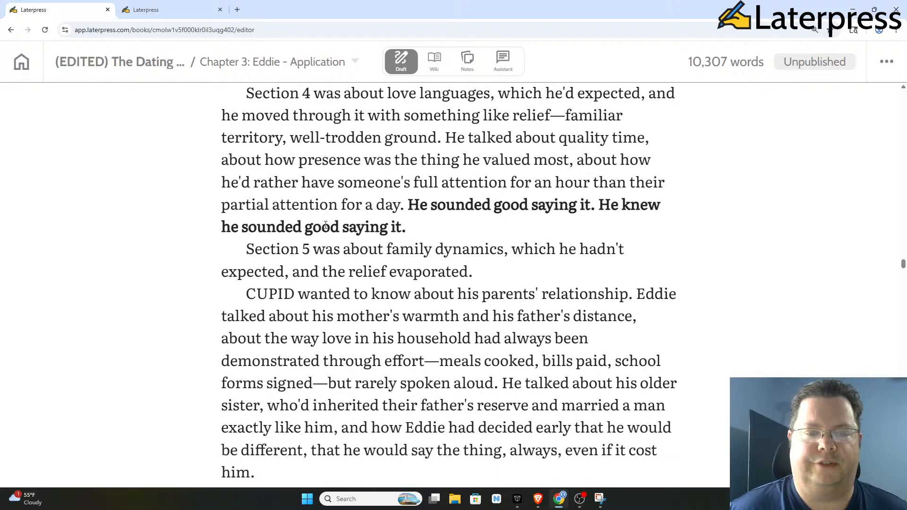
scroll(321, 225, down, 1)
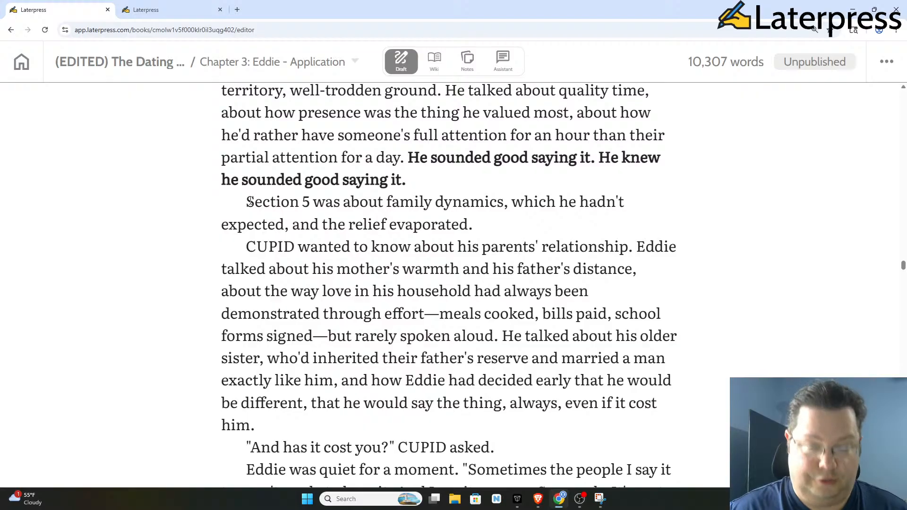
drag(251, 202, 496, 225)
click(427, 212)
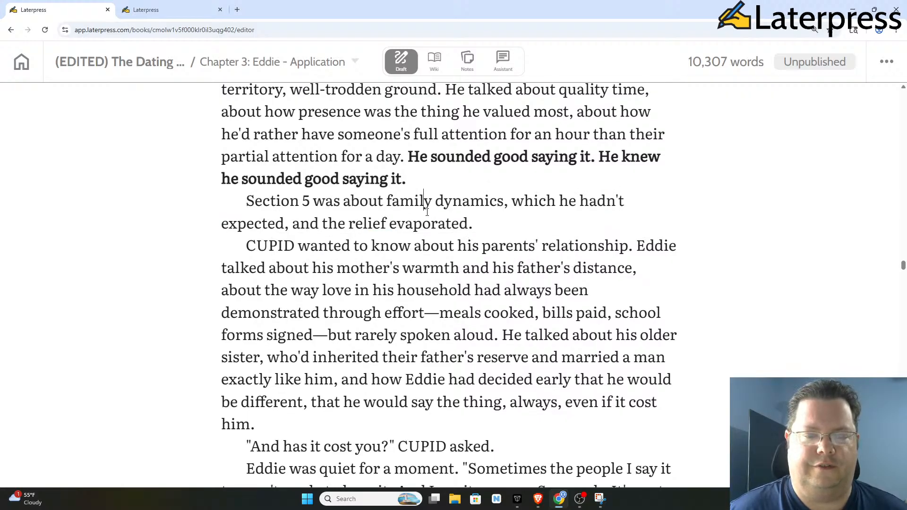
scroll(333, 208, down, 1)
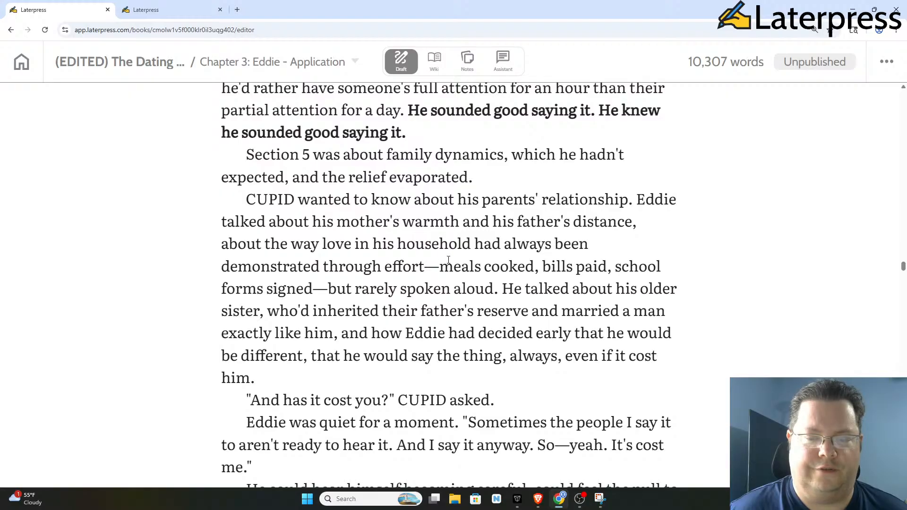
scroll(602, 241, down, 1)
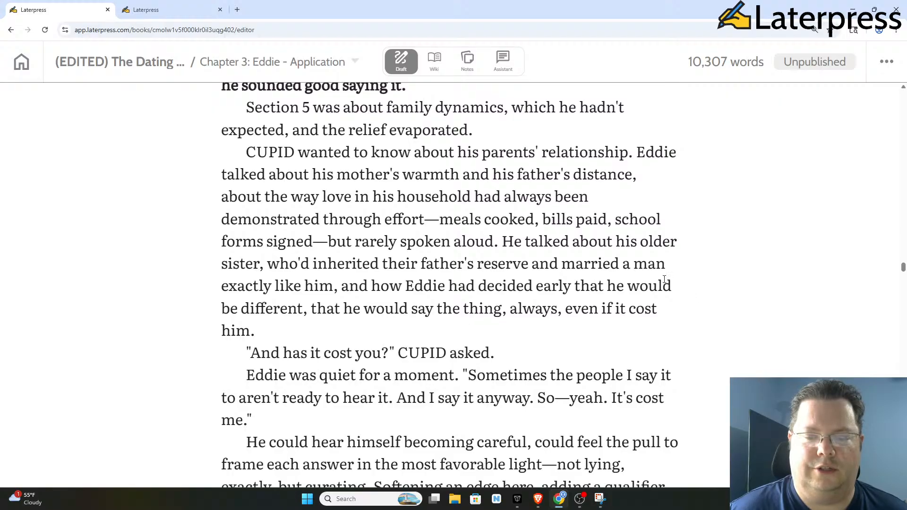
scroll(303, 290, down, 1)
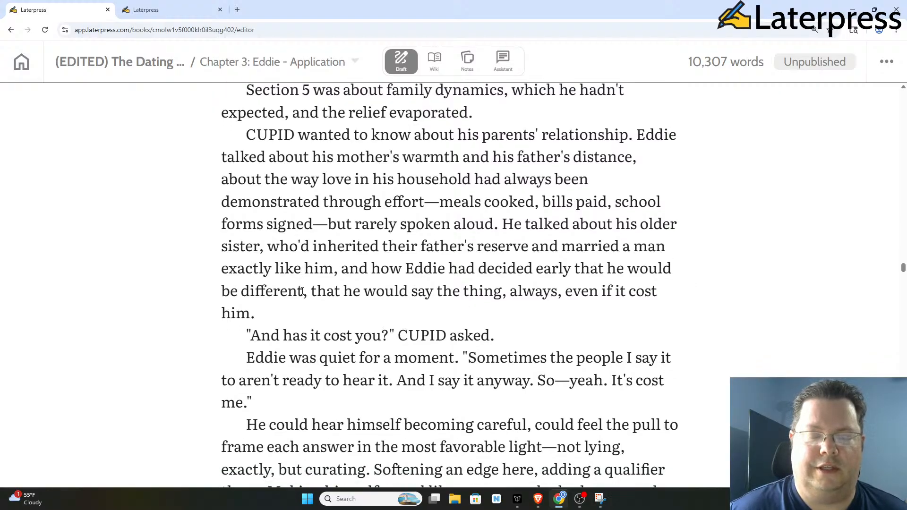
scroll(416, 260, up, 1)
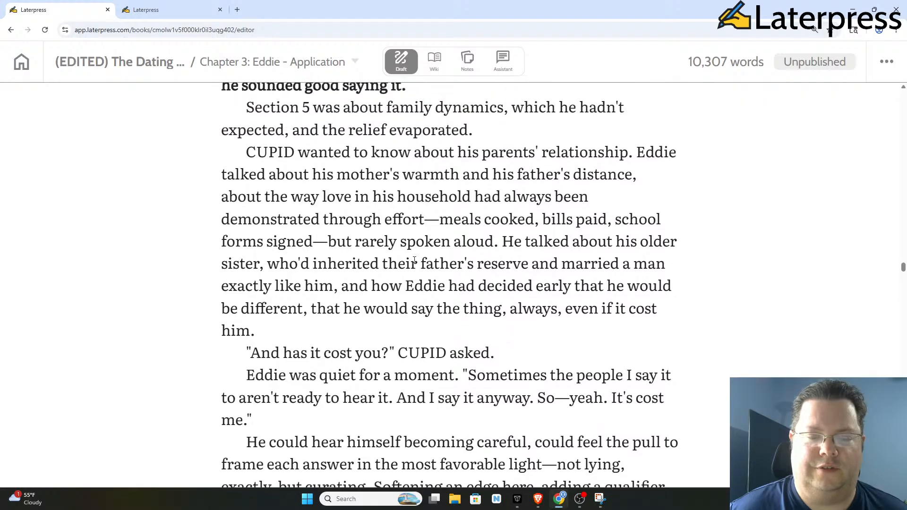
scroll(414, 261, up, 1)
scroll(399, 260, down, 1)
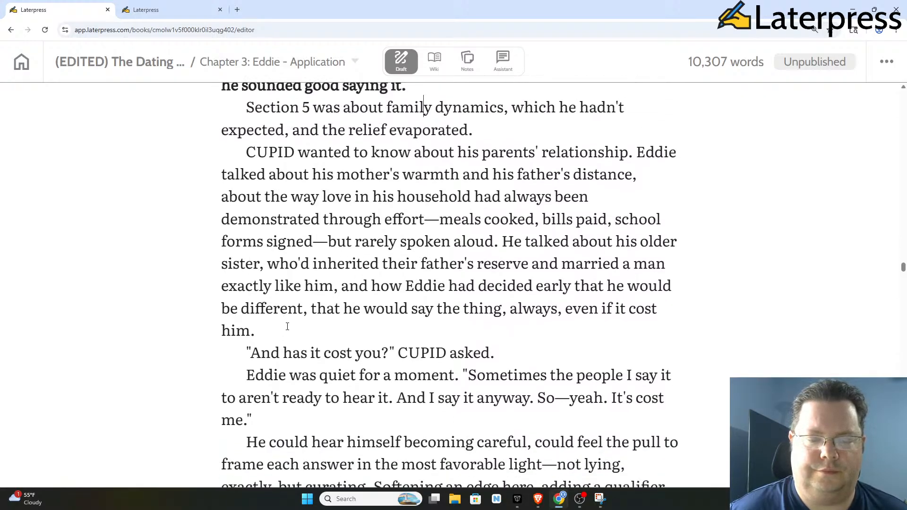
Step: Add a new paragraph after the one about Eddie's parents reading "(THIS IS A SPOT TO DIG DEEPER AND BE MORE SPECIFIC ABOUT THESE FAMILY DYNAMICS)"
drag(248, 353, 515, 347)
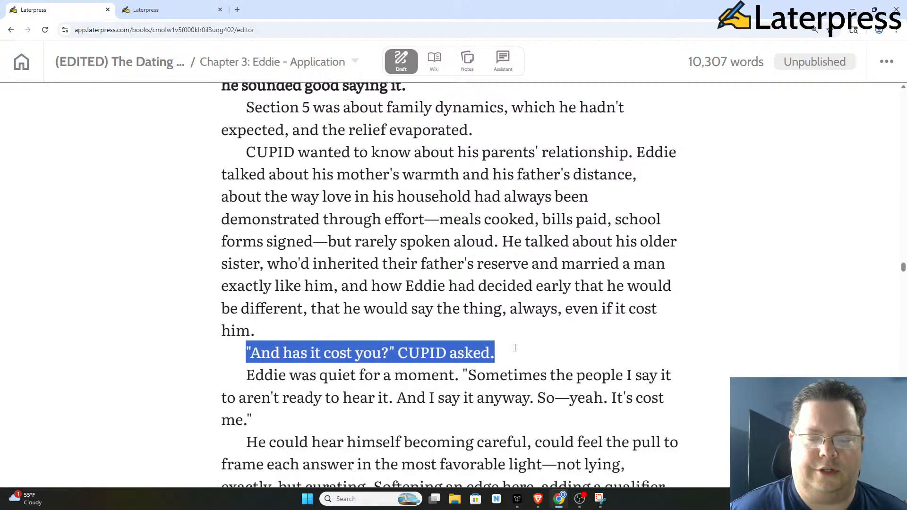
click(306, 328)
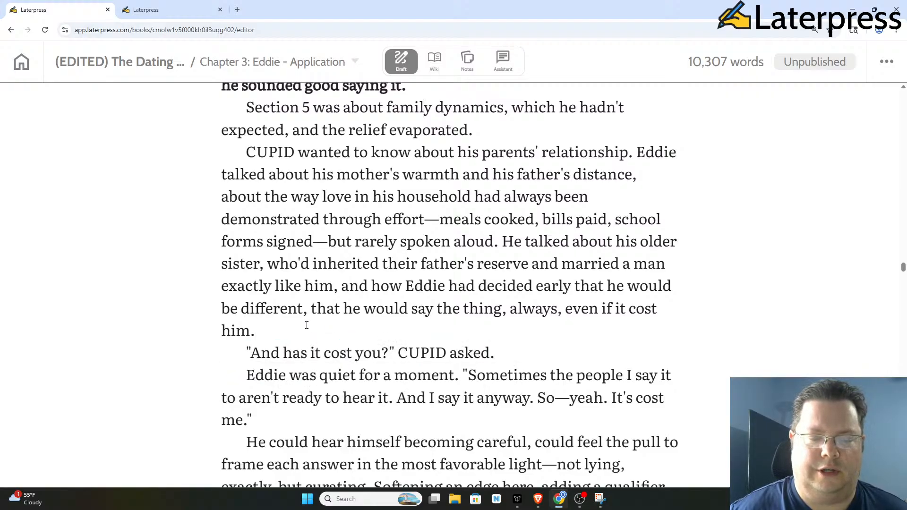
key(Return)
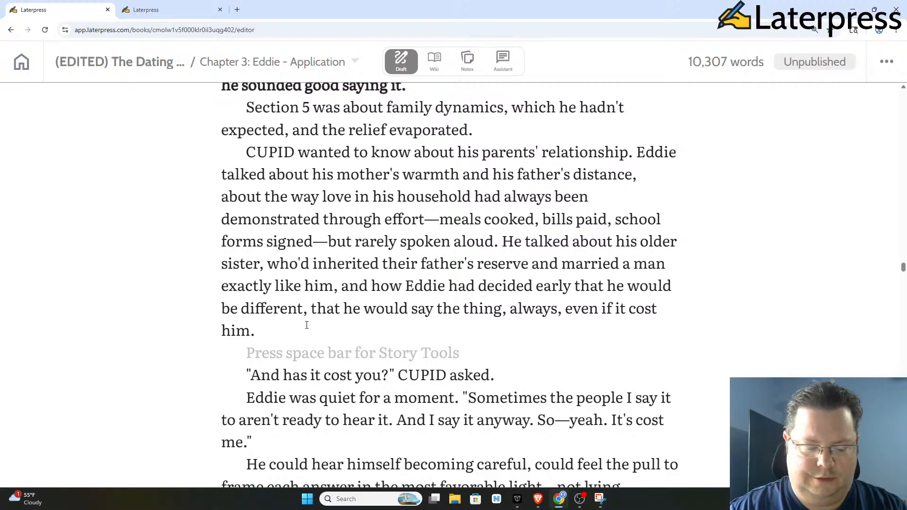
text(()
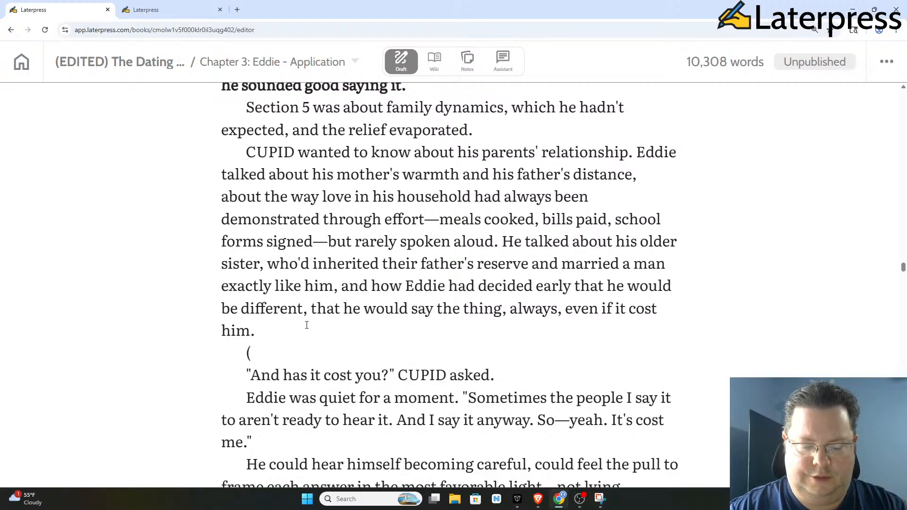
text(THIS IS A )
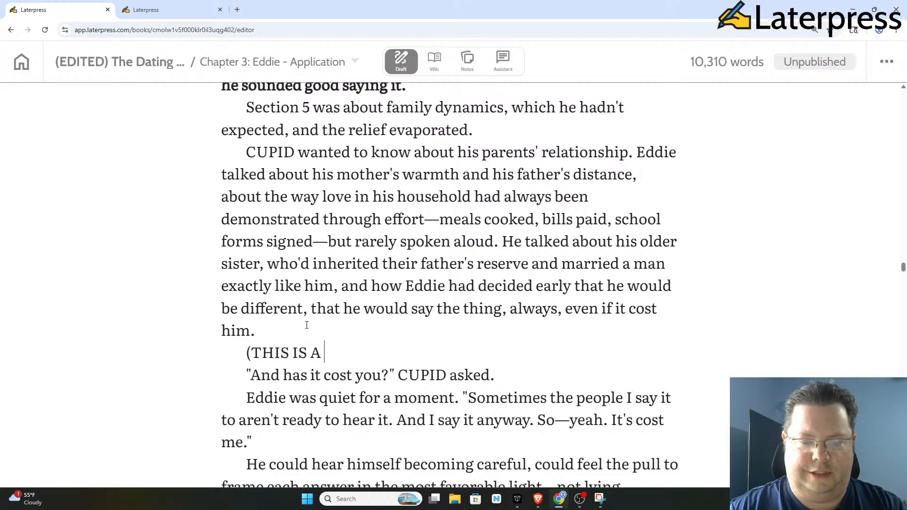
text(SPOT TO DI)
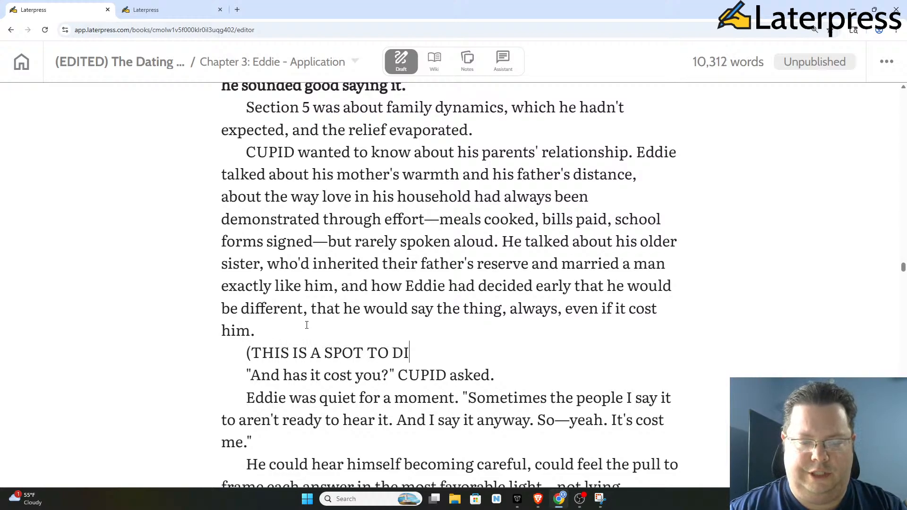
text(G DEEP )
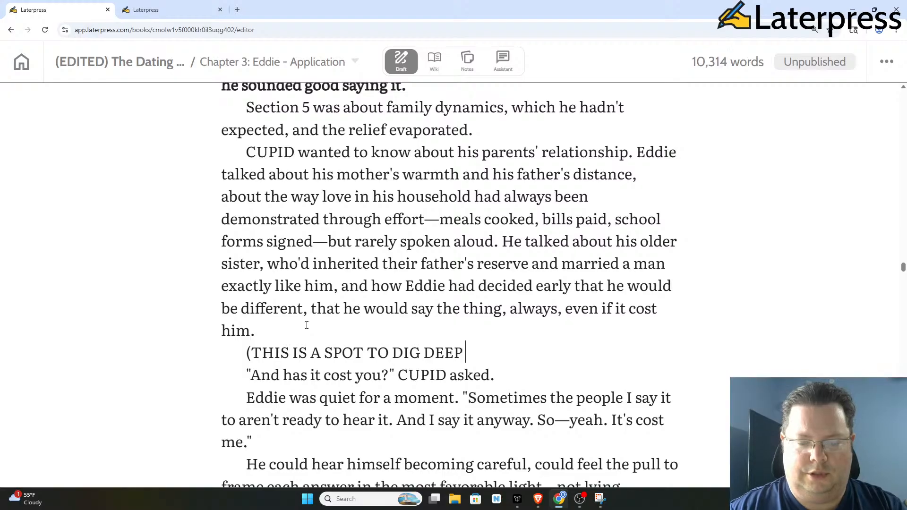
text(ER AND BE M)
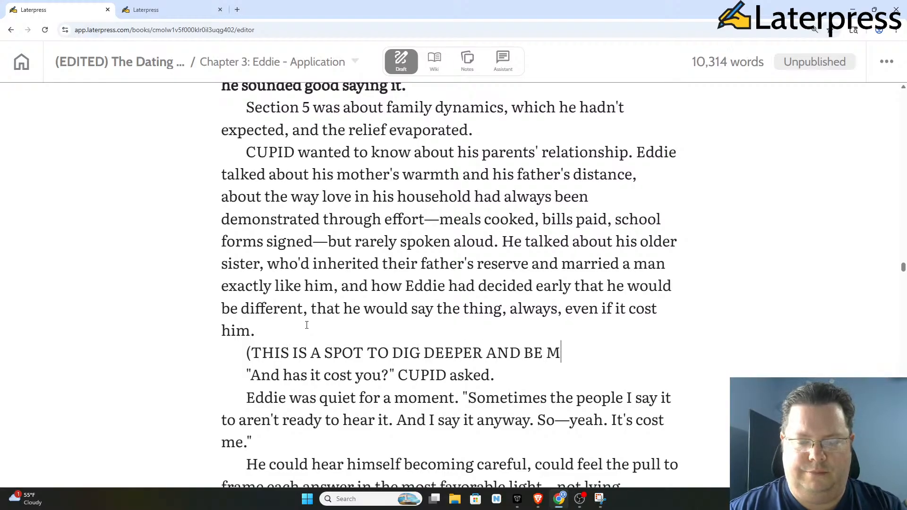
text(ORE SPECIFIC)
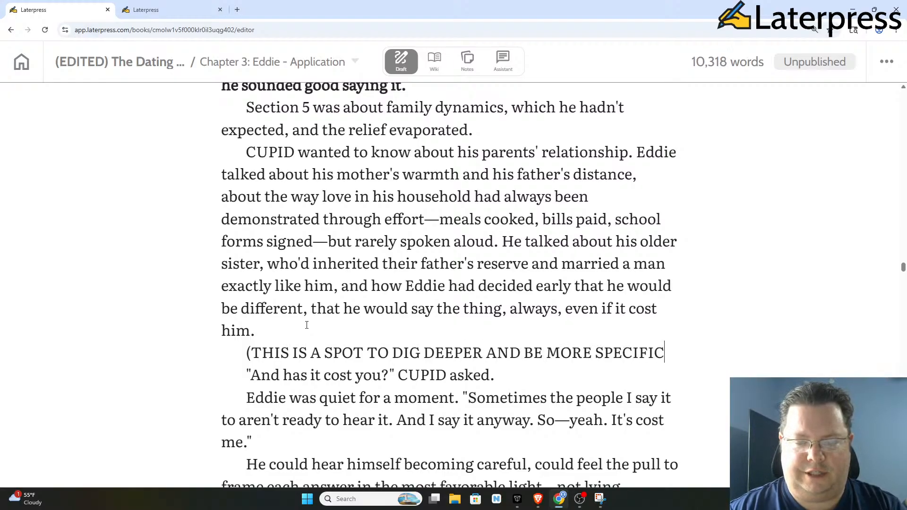
text( ABOUT THES)
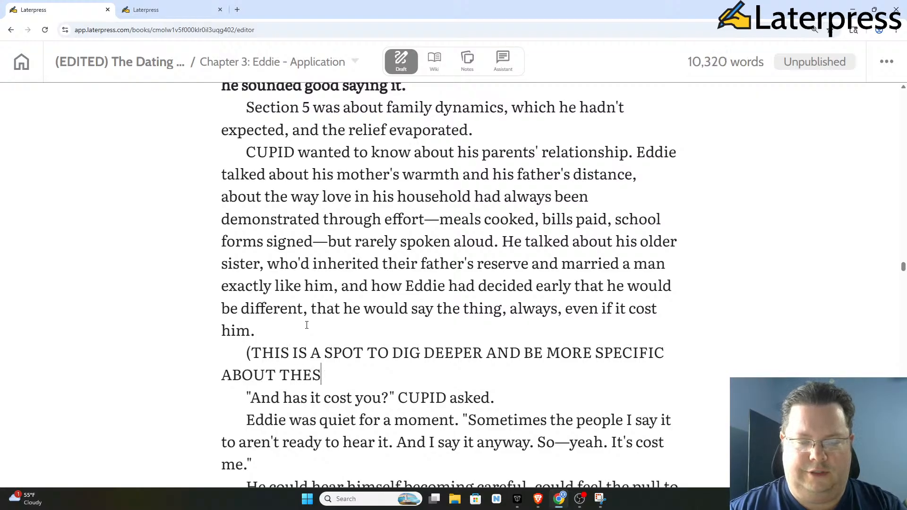
text(E FAMILY DY)
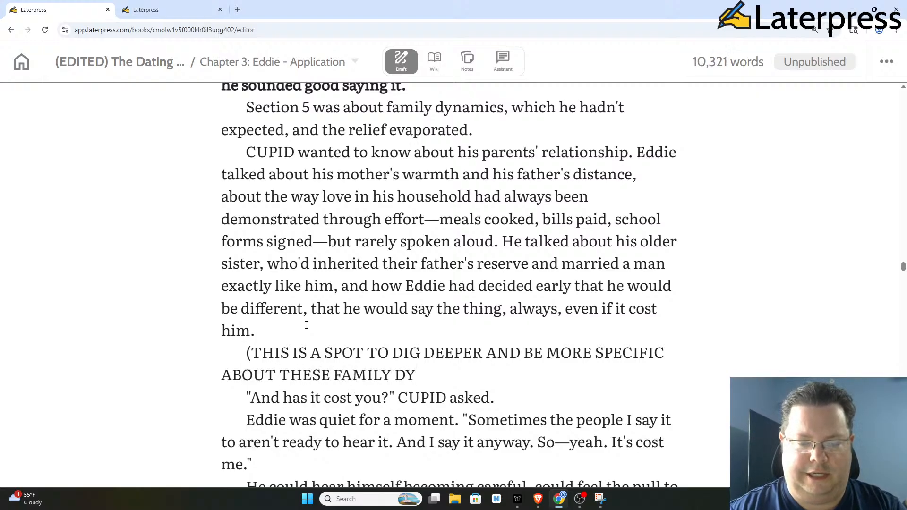
text(NAMICS)
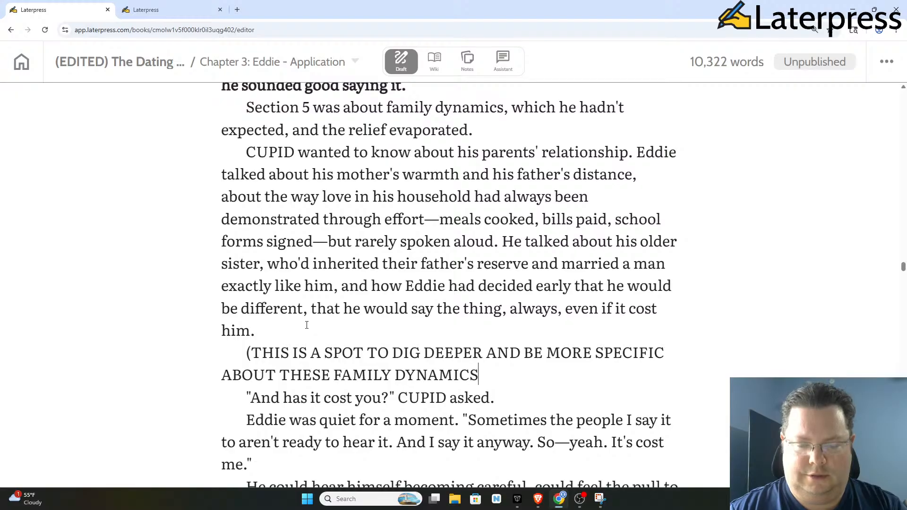
text())
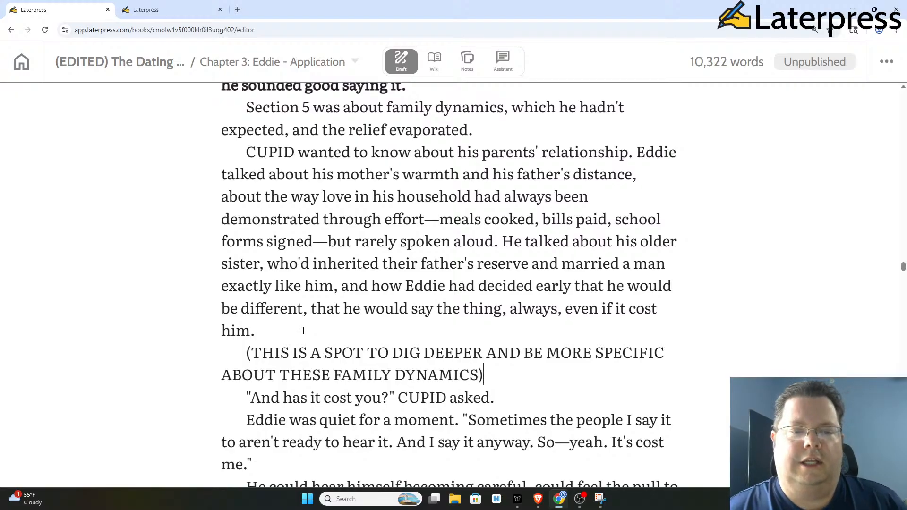
Step: Review the paragraph about Eddie's parents and sister above the revision note, and read on through his answer about what it cost him
scroll(396, 176, down, 1)
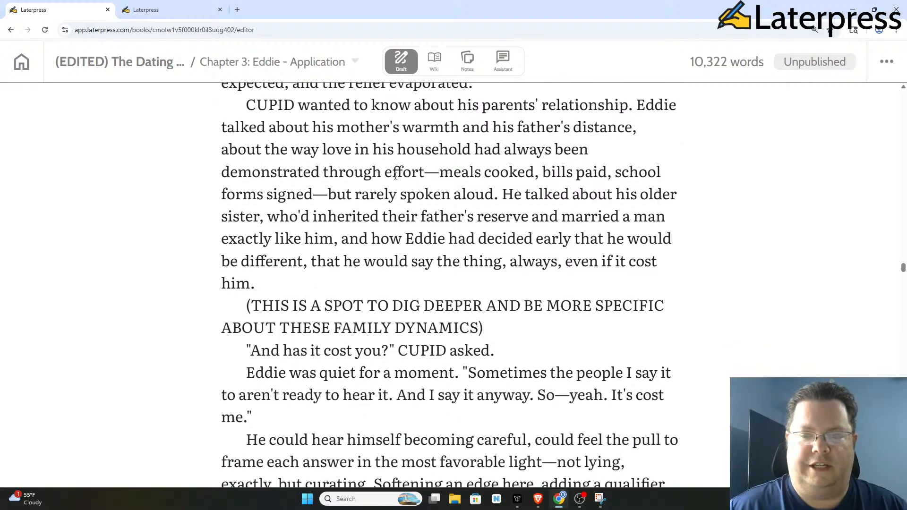
scroll(337, 200, up, 1)
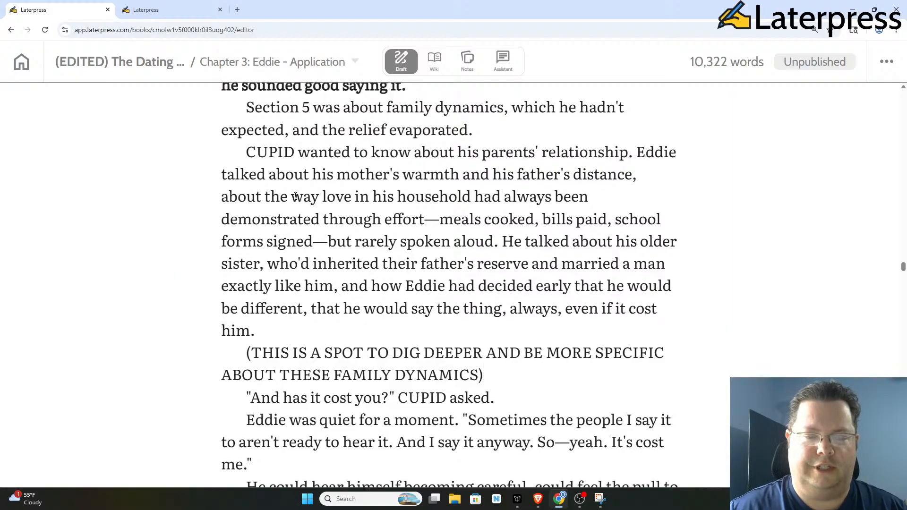
scroll(407, 198, down, 1)
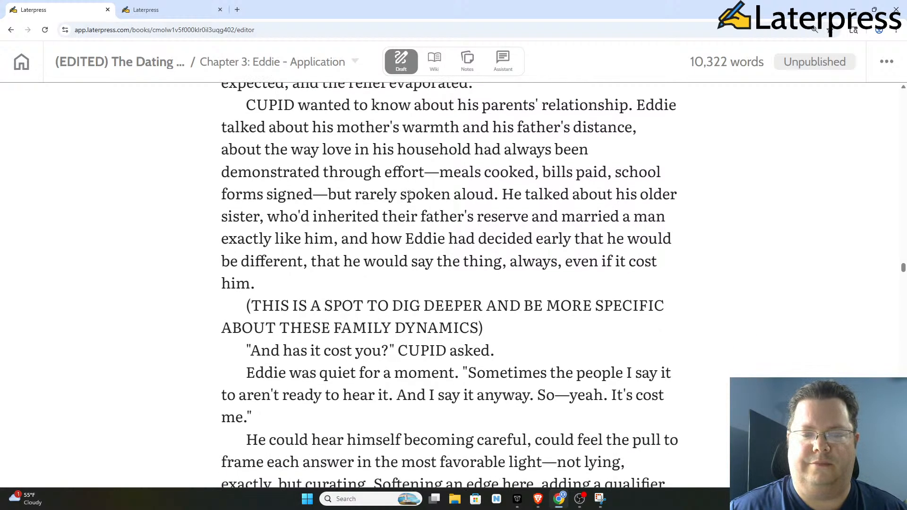
scroll(370, 192, up, 1)
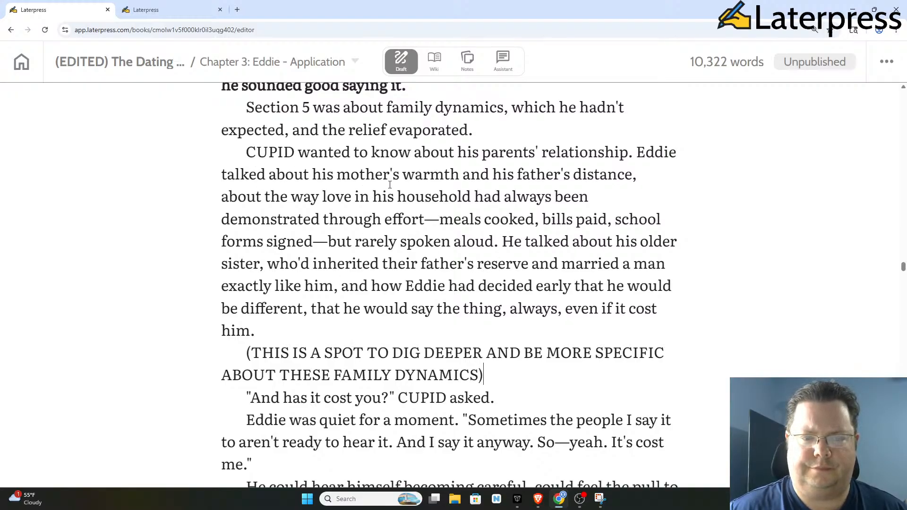
scroll(367, 323, down, 2)
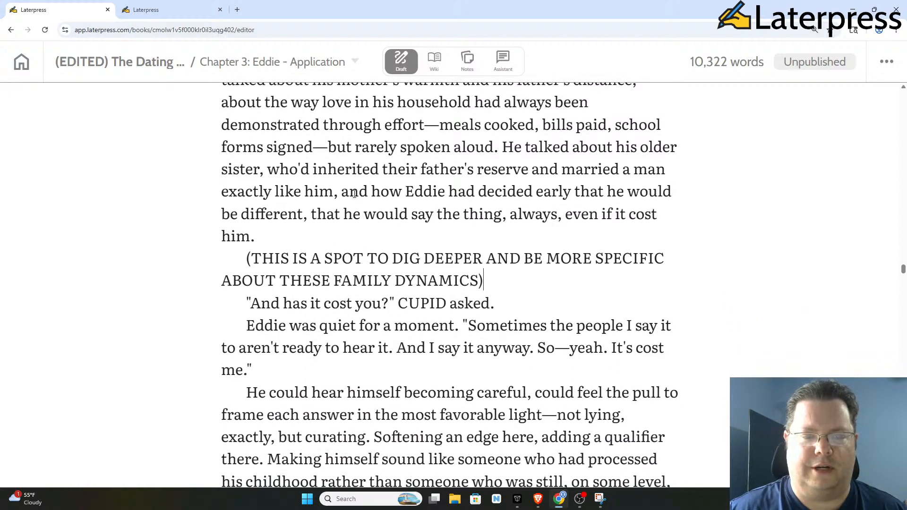
scroll(354, 194, down, 2)
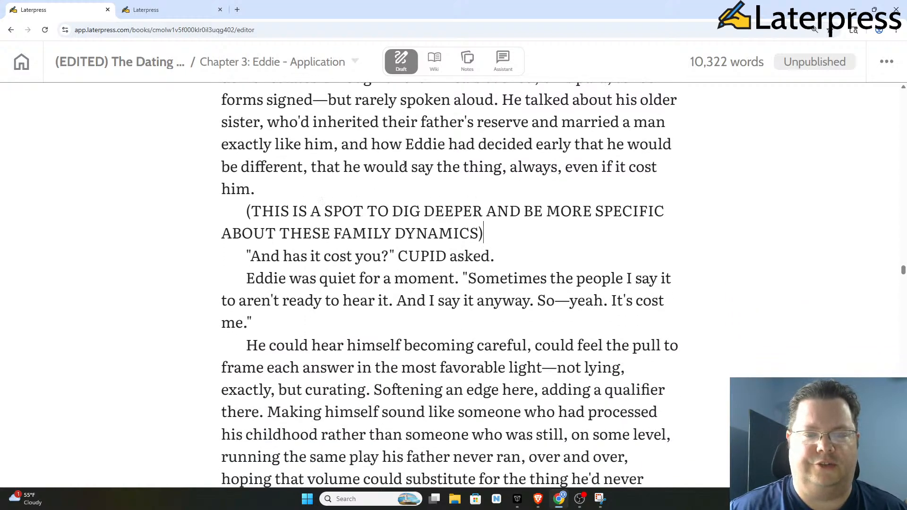
scroll(405, 164, down, 1)
scroll(388, 174, up, 3)
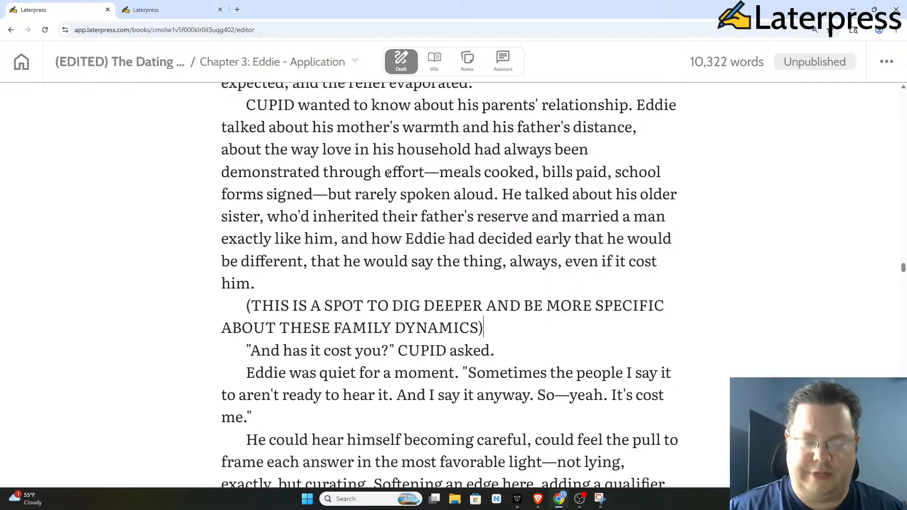
scroll(252, 242, down, 3)
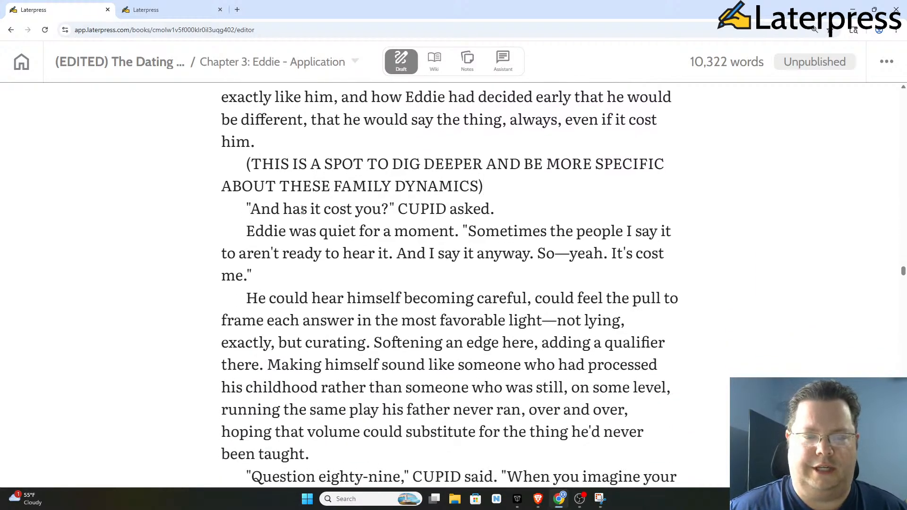
scroll(405, 184, down, 1)
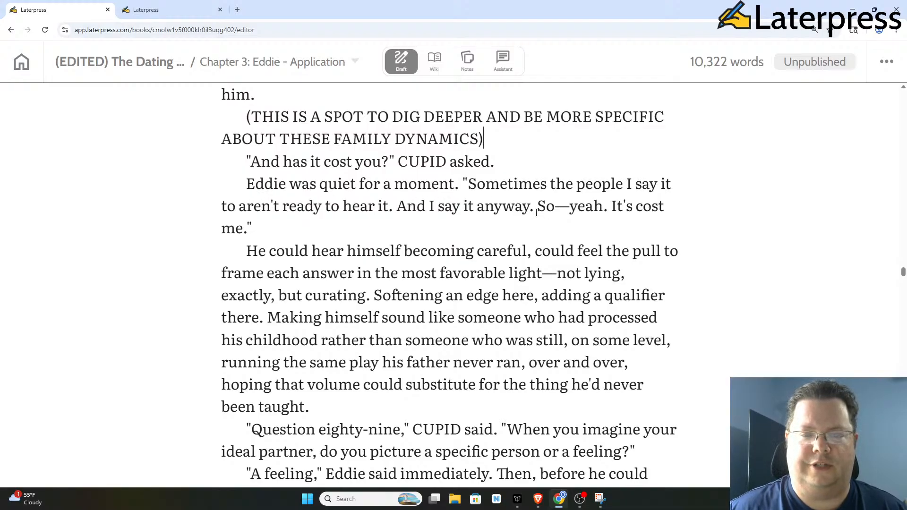
Step: Reread from the stopping marker through Sections 4 and 5 to the end of the family dynamics paragraph
scroll(328, 223, up, 8)
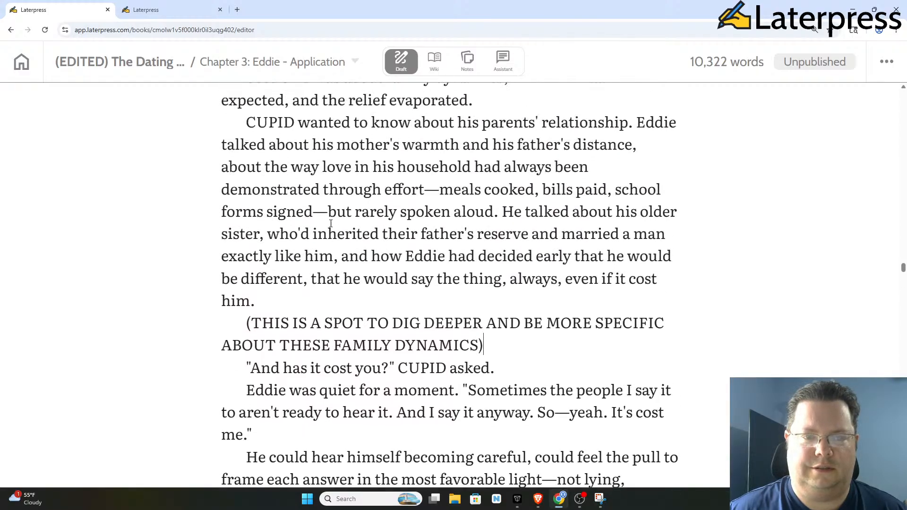
scroll(331, 227, up, 4)
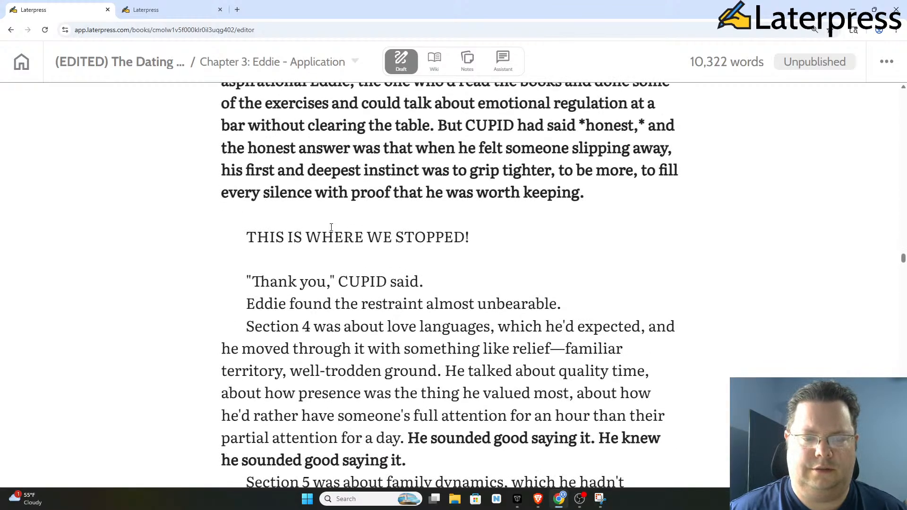
scroll(331, 227, down, 8)
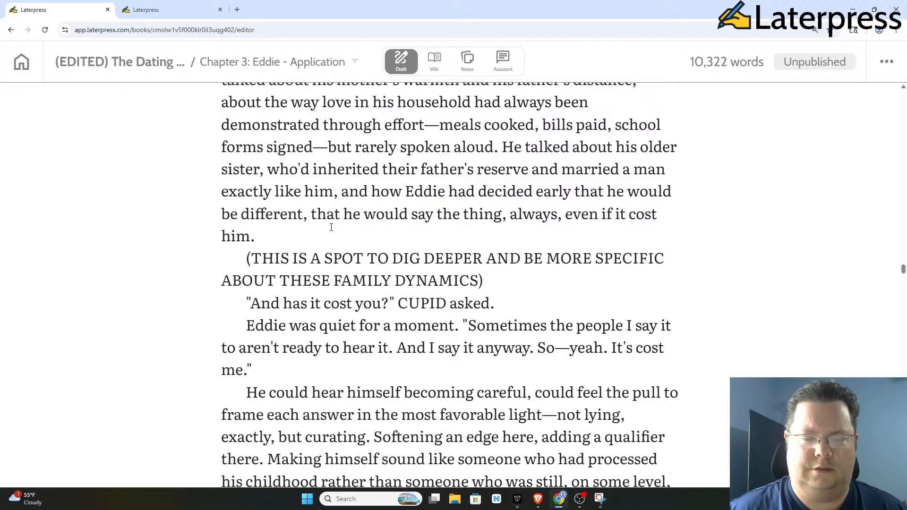
scroll(331, 227, up, 3)
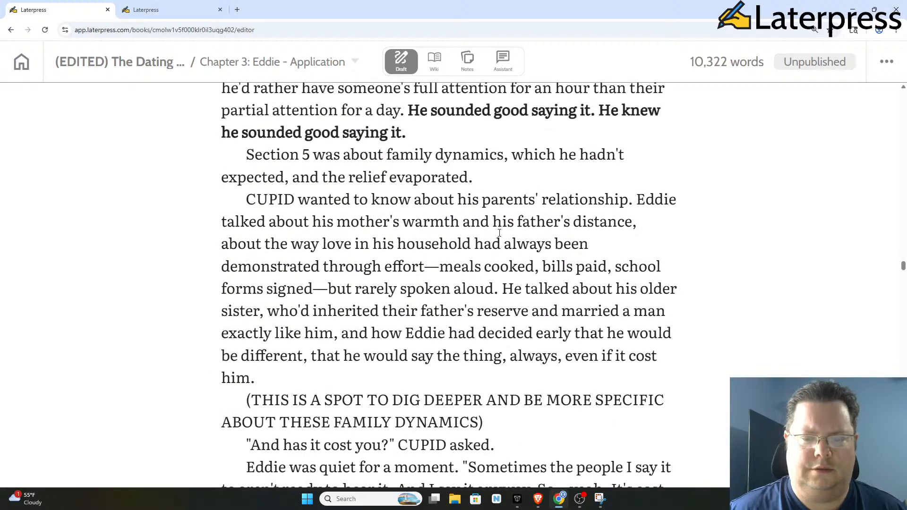
scroll(323, 229, down, 4)
scroll(327, 229, up, 4)
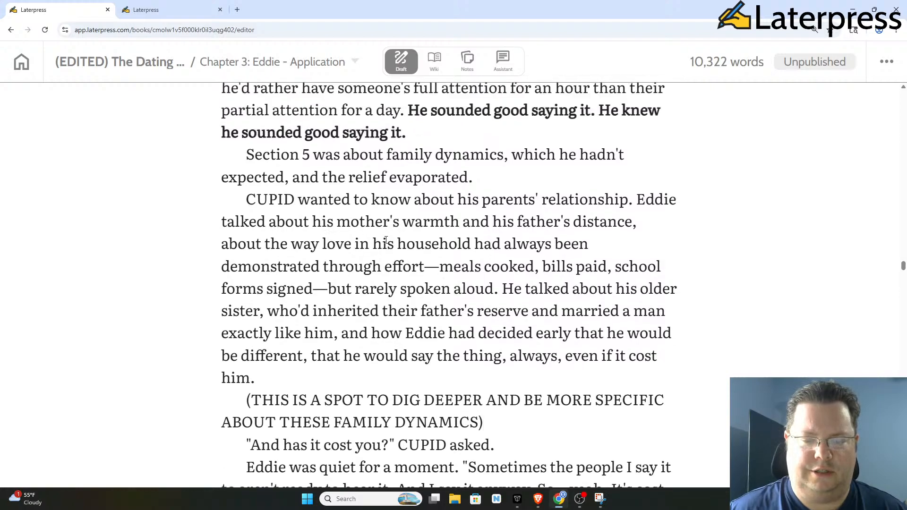
scroll(399, 242, down, 2)
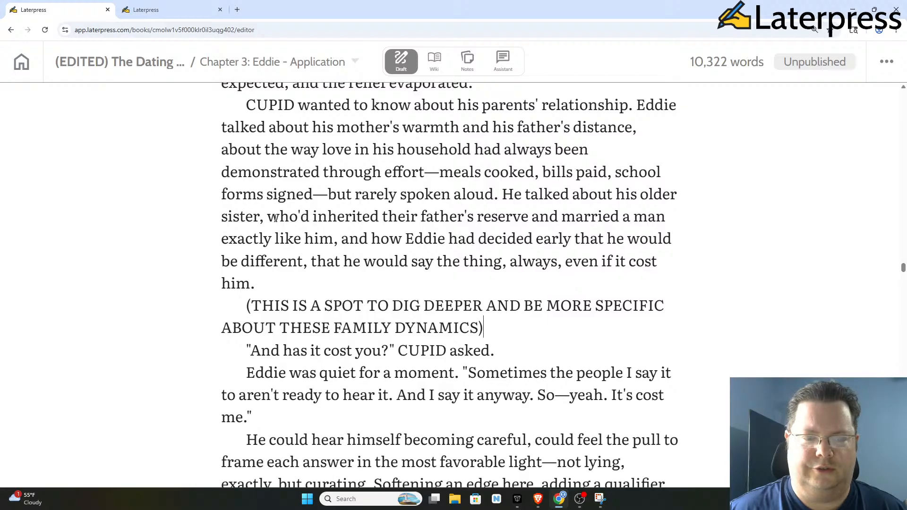
scroll(344, 226, down, 1)
scroll(344, 225, down, 1)
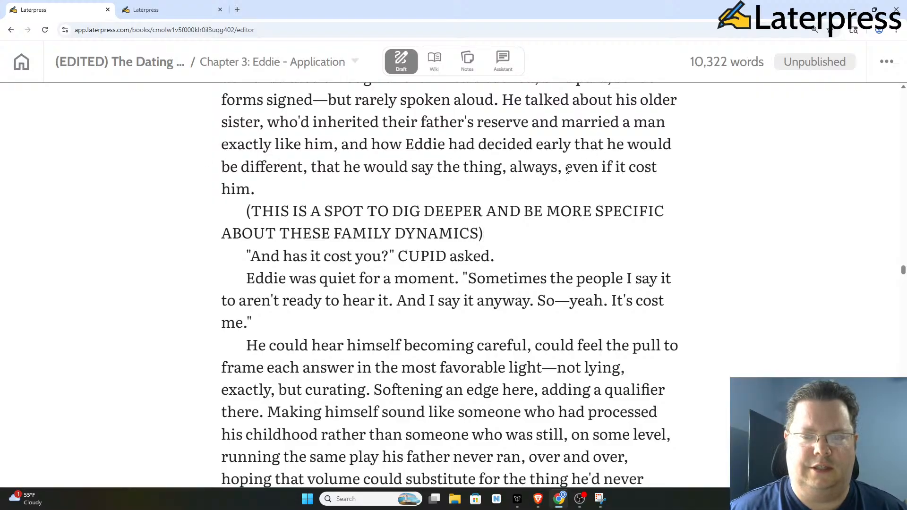
Step: Bold "even if it cost him." ending the family dynamics paragraph and the line "And has it cost you?" CUPID asked
drag(568, 170, 661, 182)
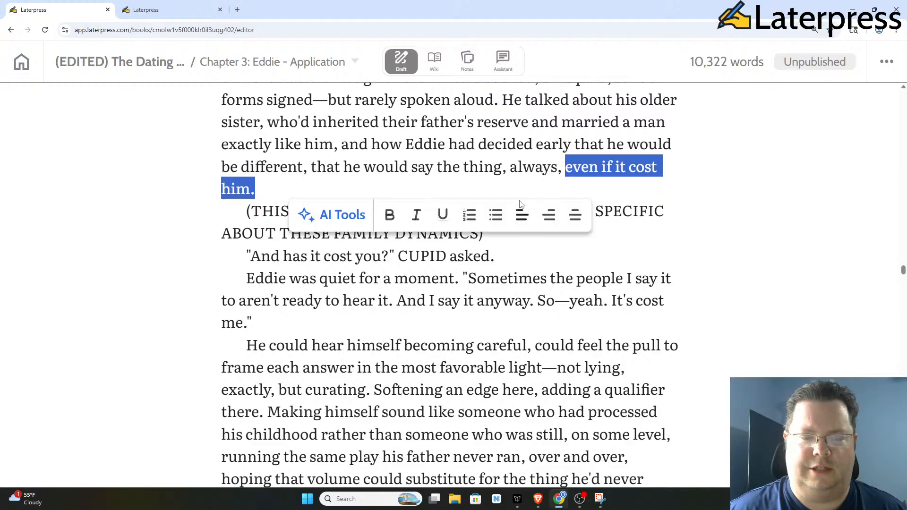
click(390, 215)
click(316, 278)
click(245, 257)
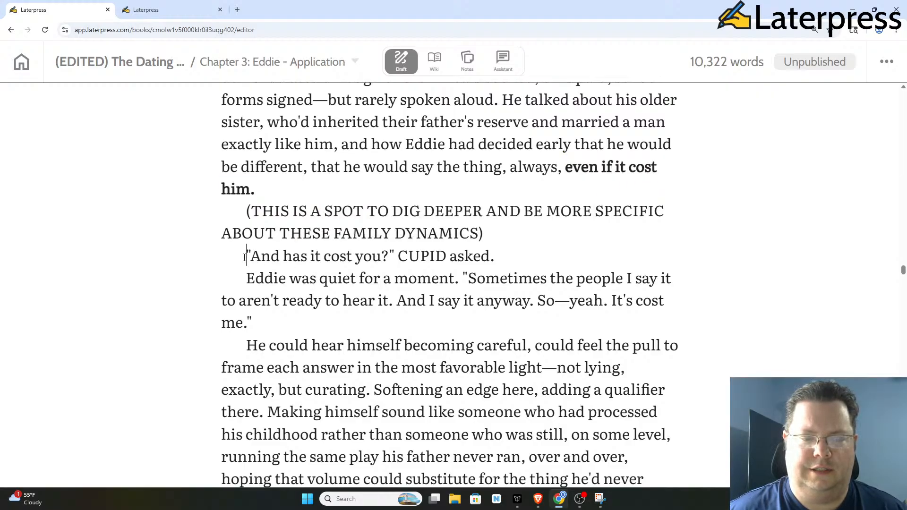
drag(245, 256, 494, 257)
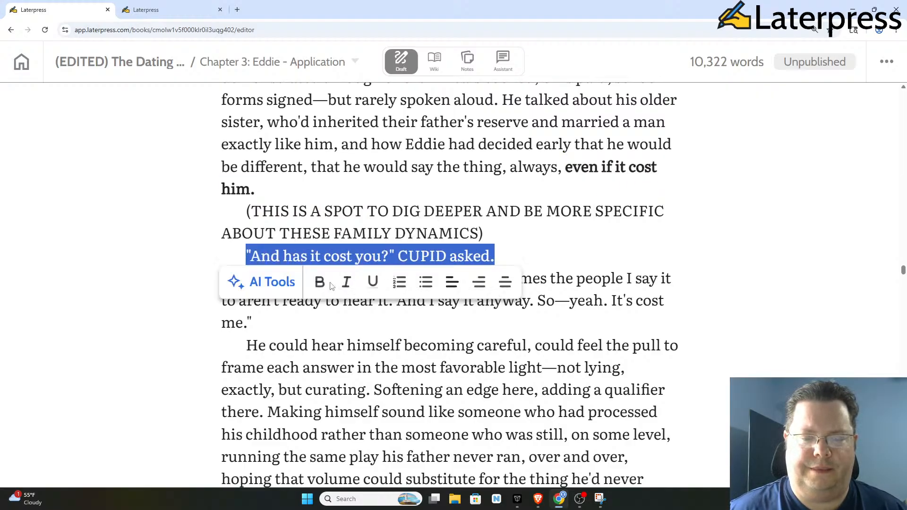
click(319, 281)
click(366, 211)
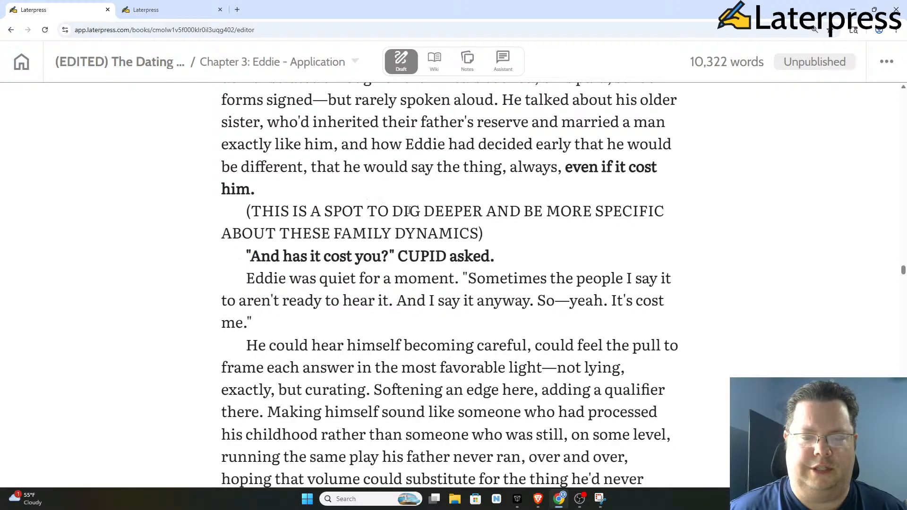
Step: Delete "—not lying, exactly, but curating" after "the most favorable light" in the paragraph about Eddie becoming careful
scroll(409, 210, down, 2)
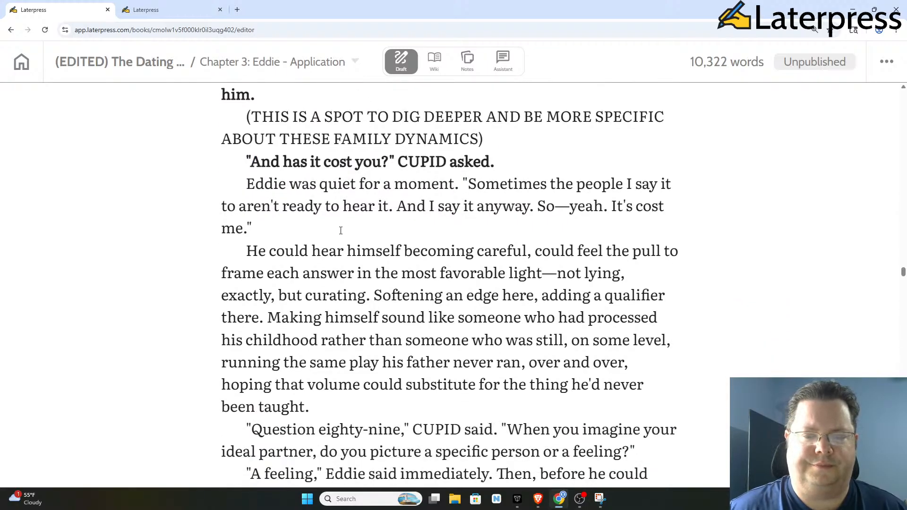
scroll(340, 230, down, 1)
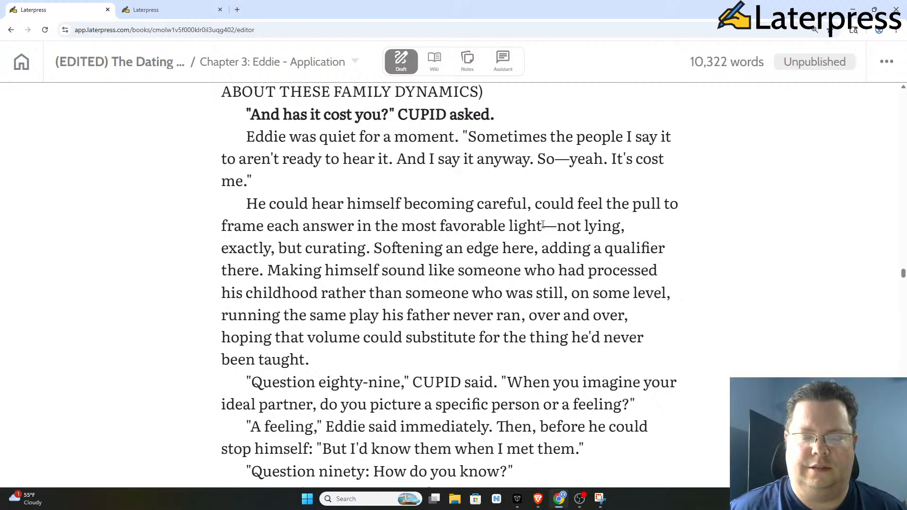
drag(542, 226, 364, 256)
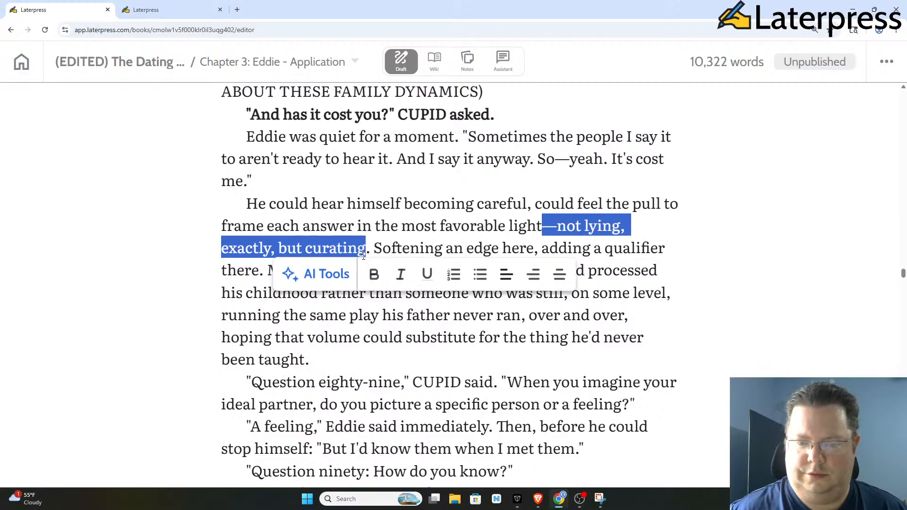
key(BackSpace)
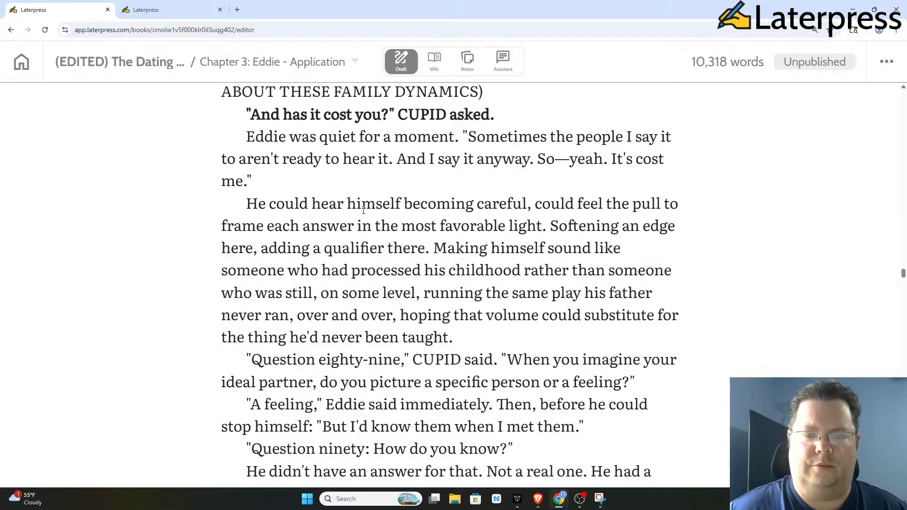
Step: Bold the paragraph's closing sentence, from "Making himself sound like someone who had processed his childhood" through "the thing he'd never been taught."
drag(320, 226, 518, 228)
click(274, 229)
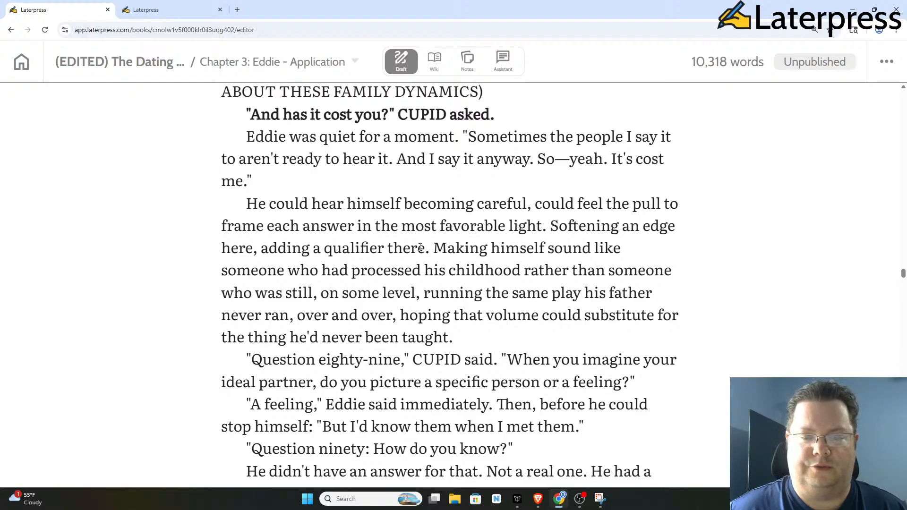
drag(432, 247, 572, 338)
click(423, 287)
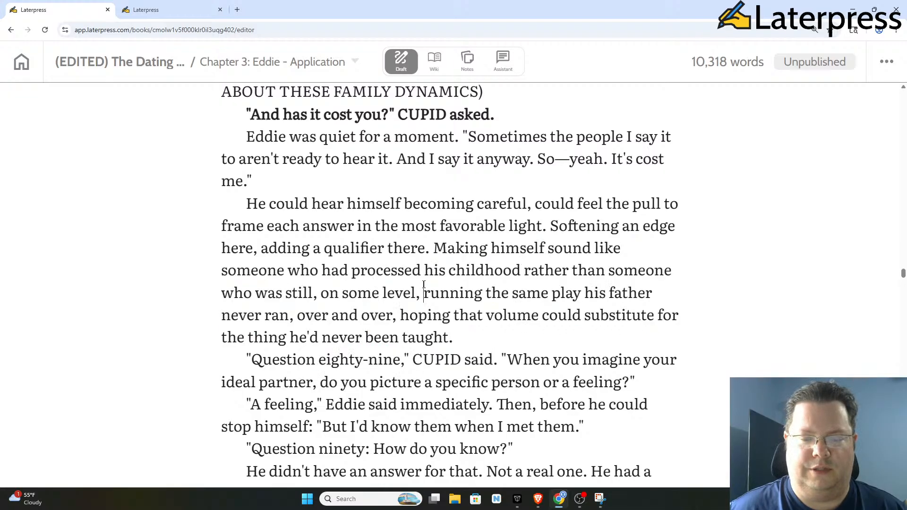
scroll(424, 284, down, 1)
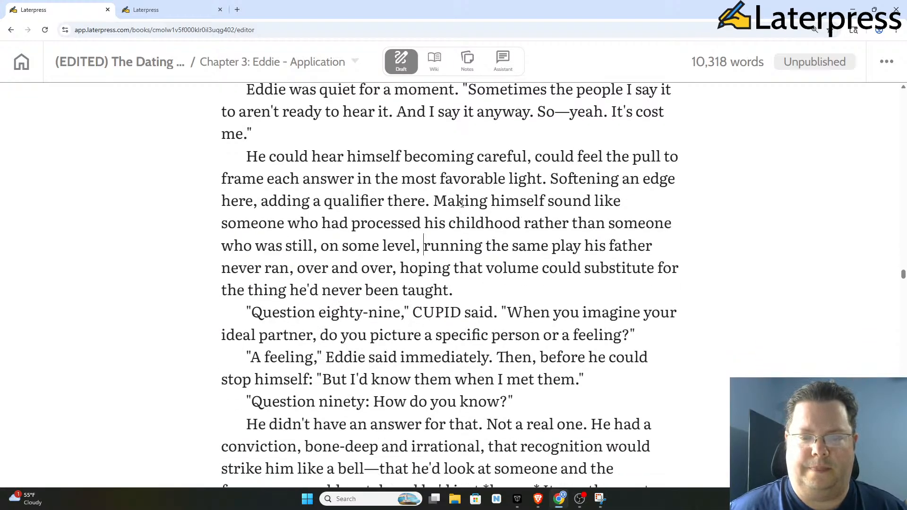
drag(433, 201, 454, 295)
click(400, 316)
click(430, 246)
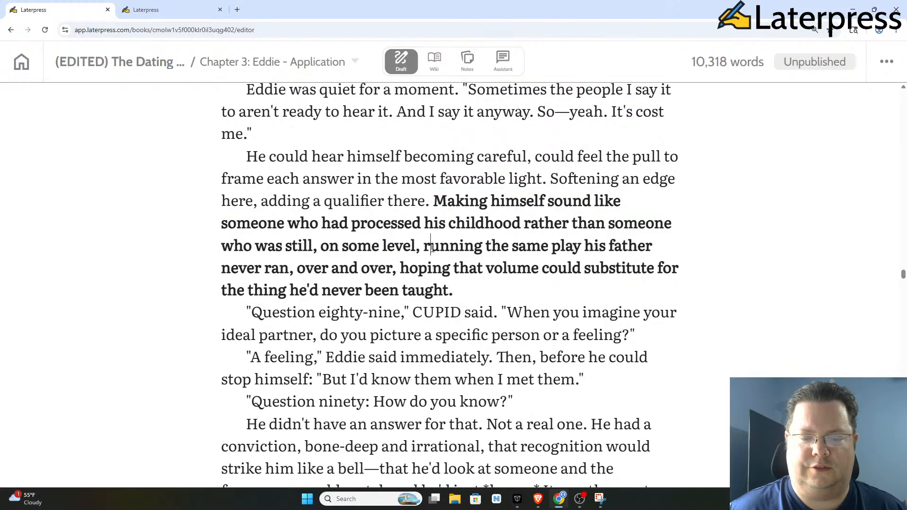
Step: Review CUPID's Question eighty-nine and Question ninety and Eddie's replies, checking how they follow the bolded sentence about his childhood
scroll(384, 210, down, 1)
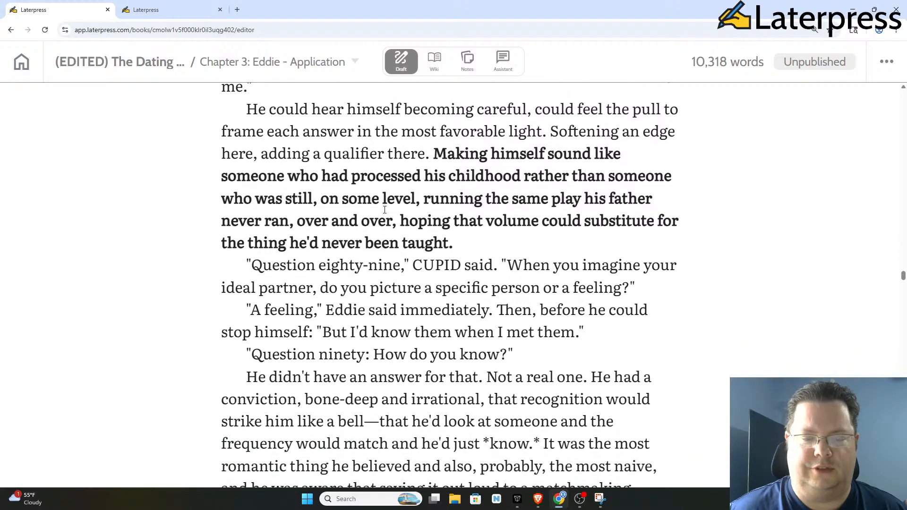
scroll(385, 210, down, 1)
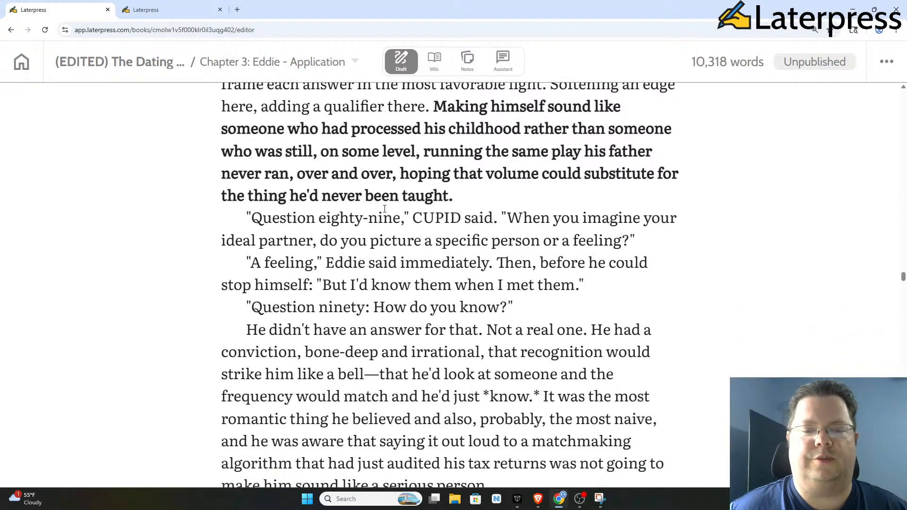
scroll(385, 209, up, 1)
scroll(382, 213, down, 1)
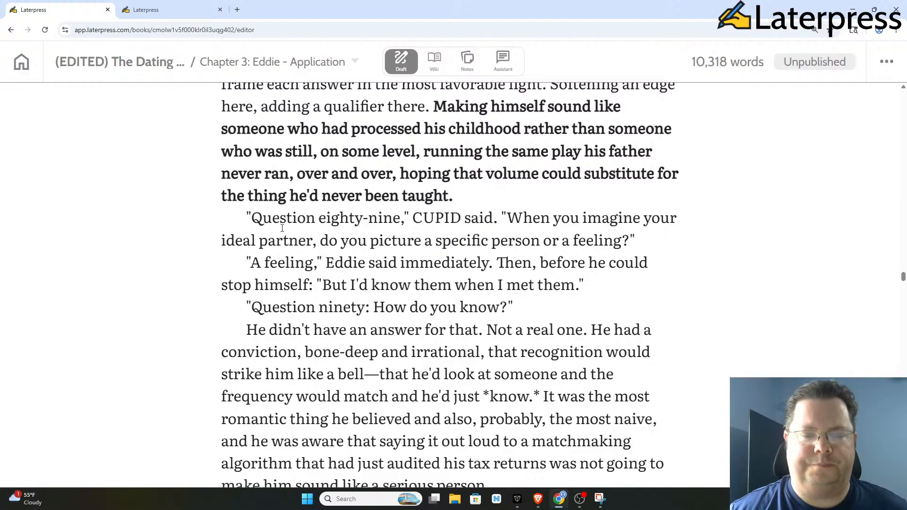
scroll(282, 228, down, 2)
drag(251, 124, 639, 148)
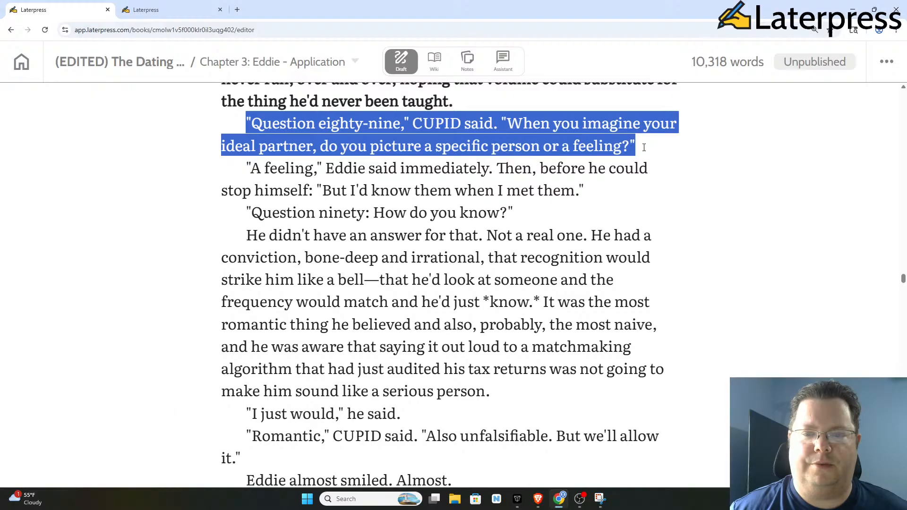
click(134, 167)
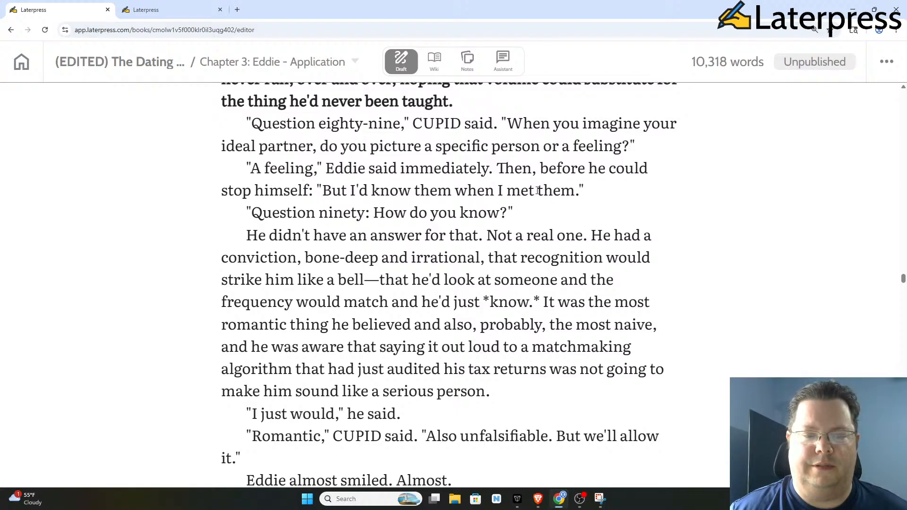
scroll(388, 190, down, 2)
scroll(338, 147, up, 1)
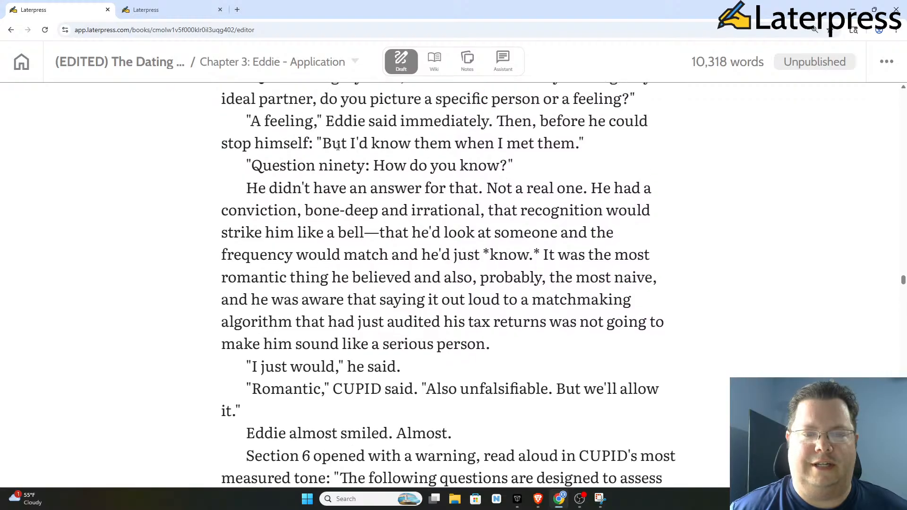
scroll(350, 173, up, 2)
scroll(382, 179, down, 2)
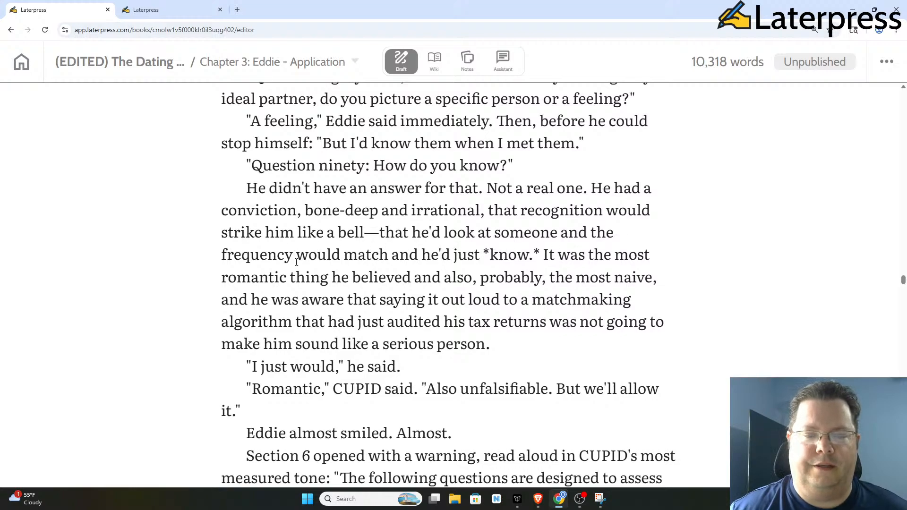
Step: Bold the sentence from "It was the most romantic thing he believed" through "make him sound like a serious person."
scroll(291, 270, down, 1)
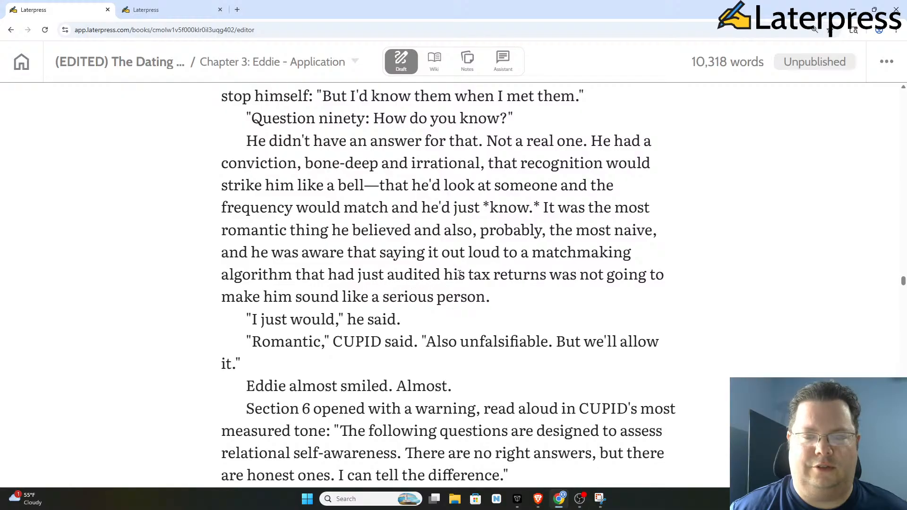
scroll(459, 273, up, 1)
click(544, 255)
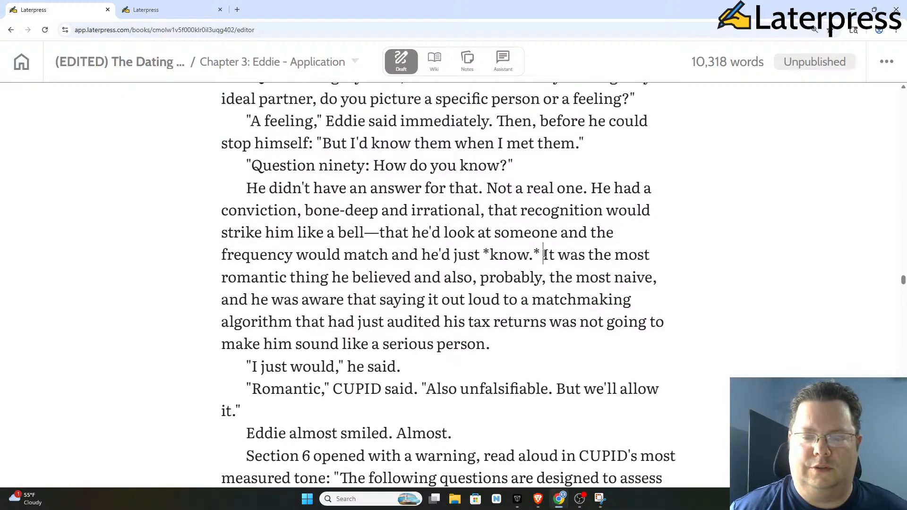
drag(544, 255, 502, 343)
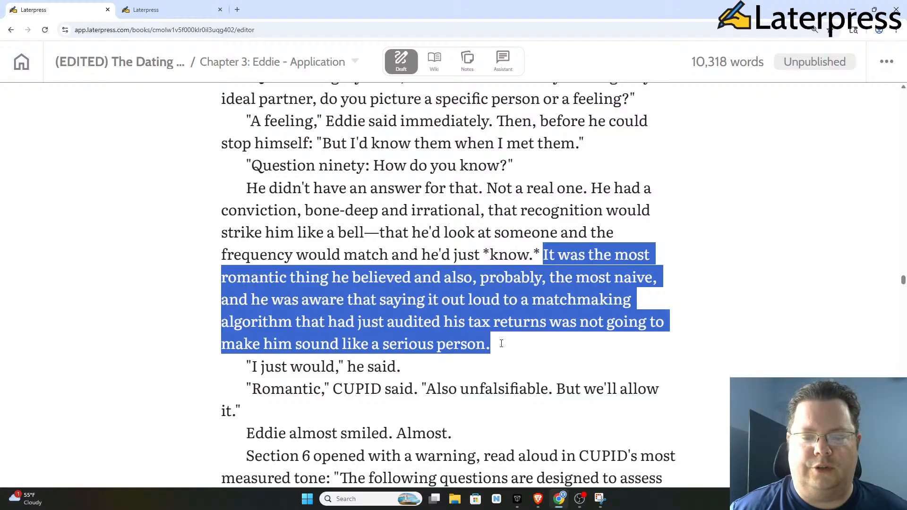
click(521, 299)
click(276, 321)
drag(275, 322, 630, 329)
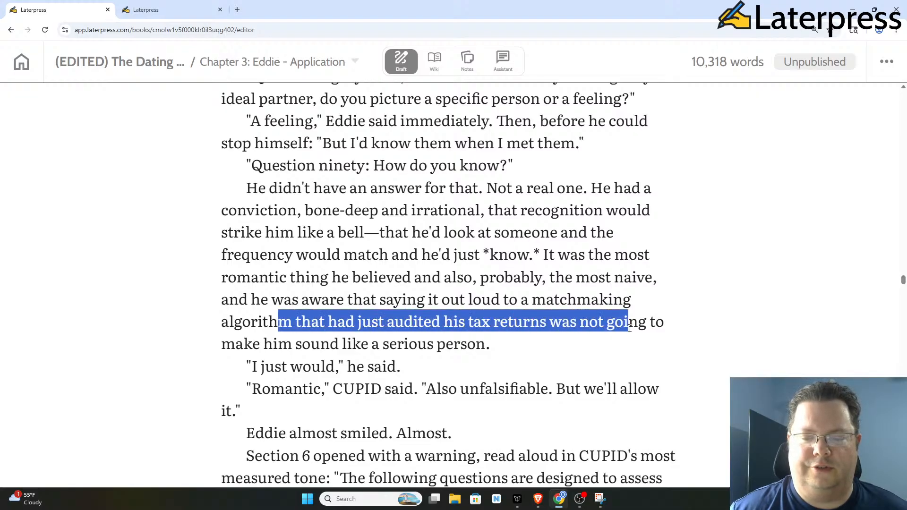
click(560, 299)
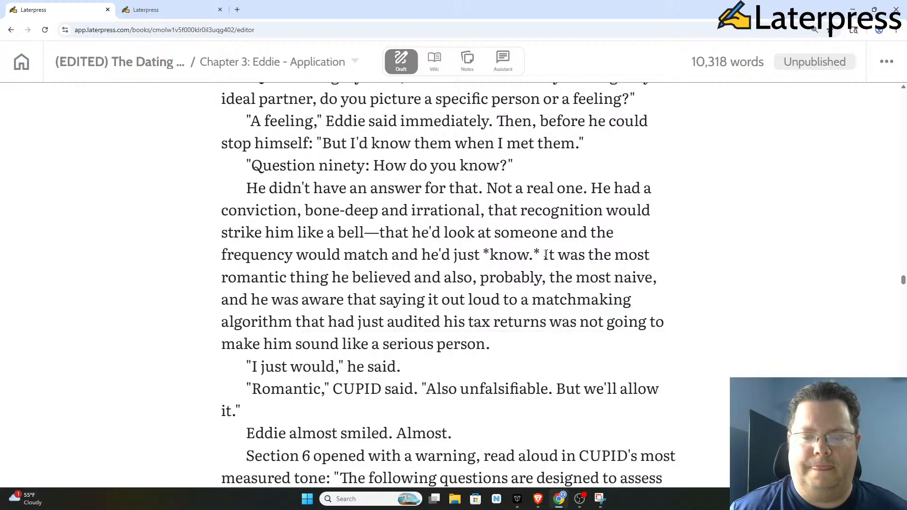
drag(543, 255, 492, 343)
click(402, 376)
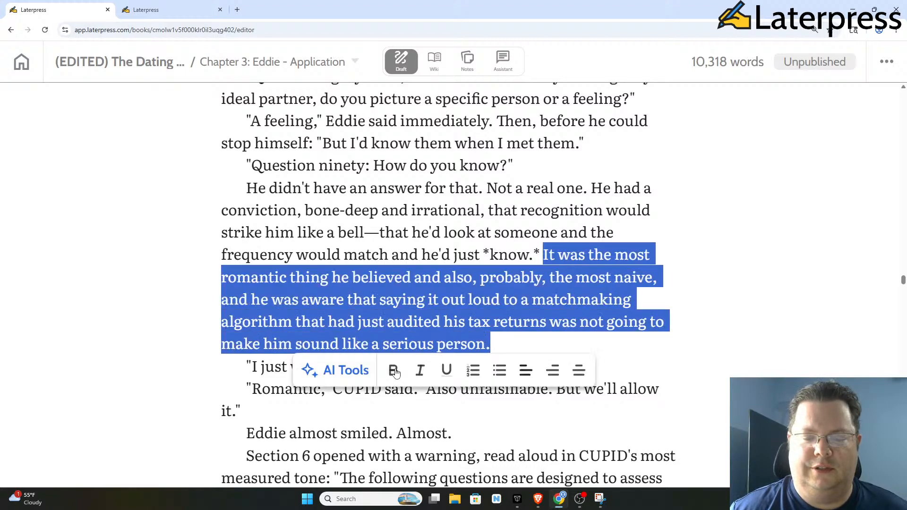
click(558, 284)
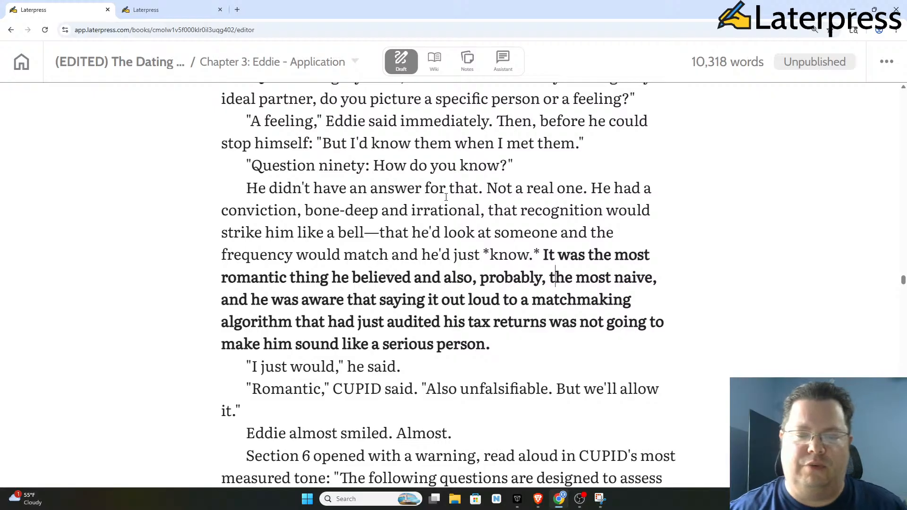
scroll(426, 208, down, 1)
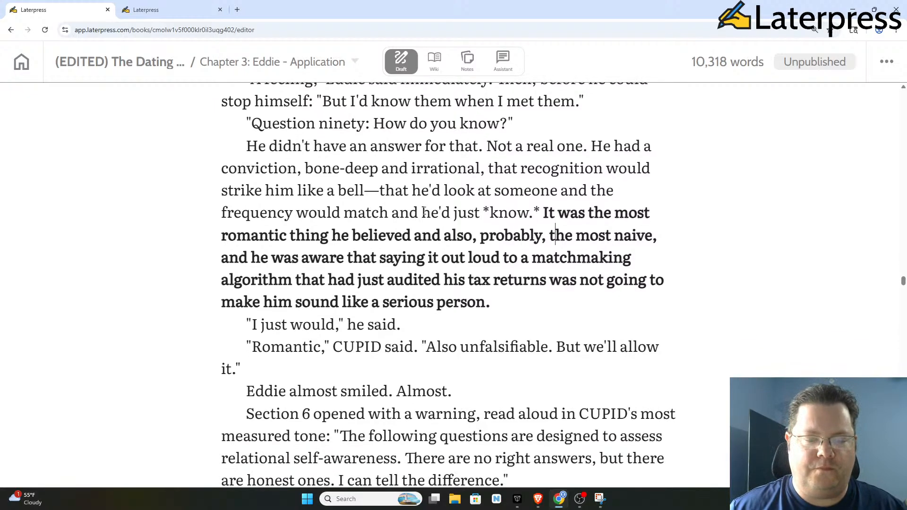
scroll(425, 211, up, 1)
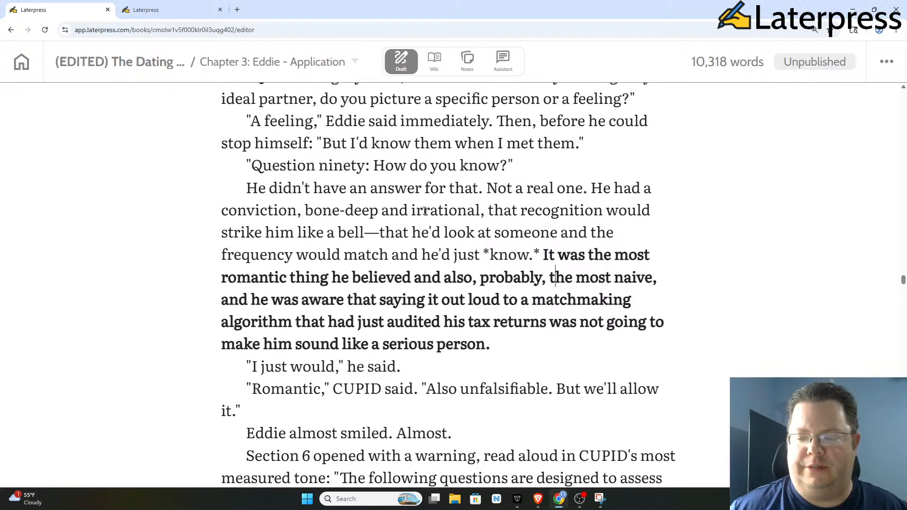
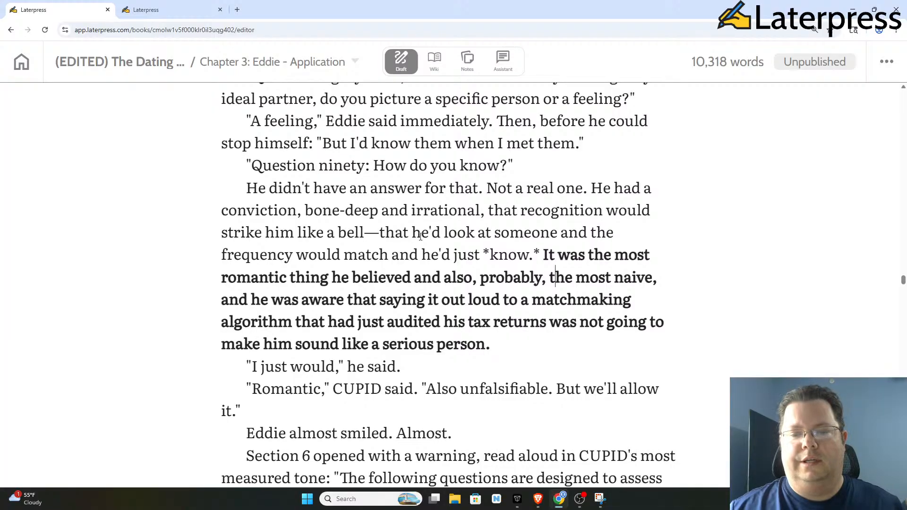
scroll(421, 236, down, 1)
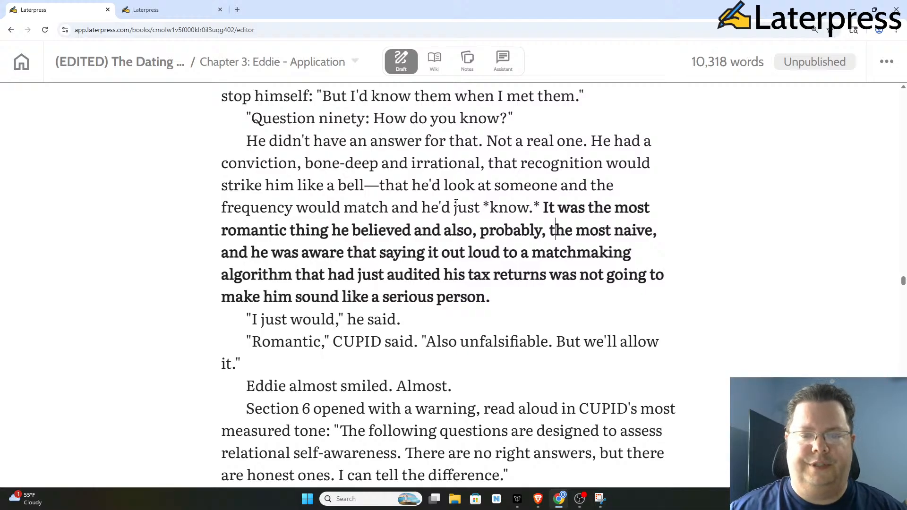
scroll(345, 210, down, 2)
scroll(345, 210, up, 1)
scroll(344, 210, up, 1)
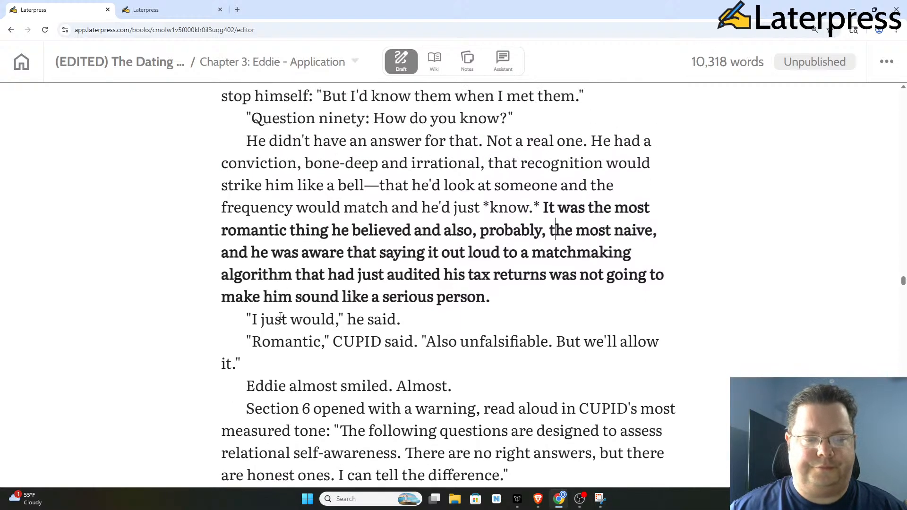
Step: Try deleting Eddie's line "I just would," he said, and undo the deletion
click(251, 320)
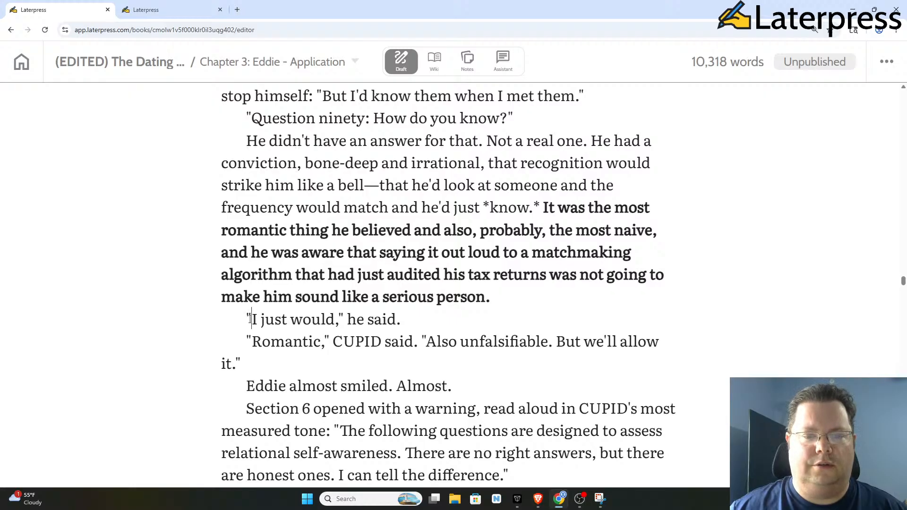
drag(250, 320, 419, 317)
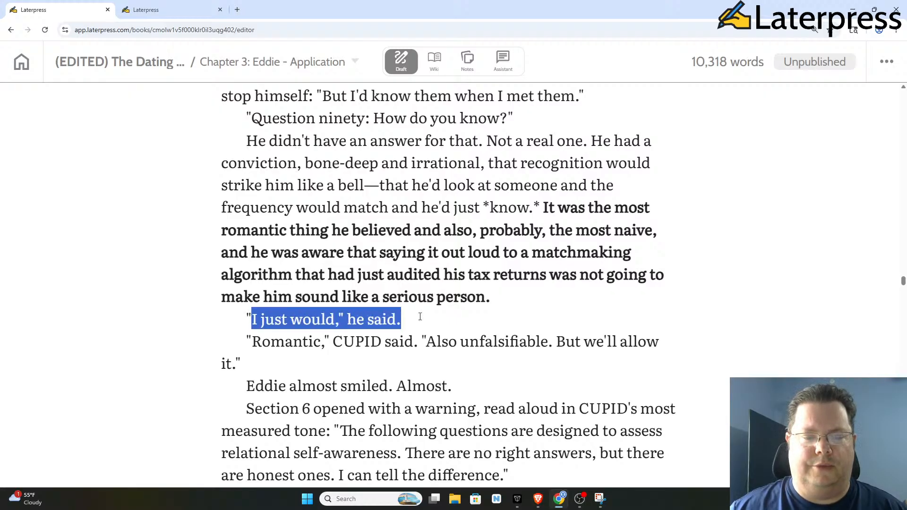
key(BackSpace)
key(BackSpace)
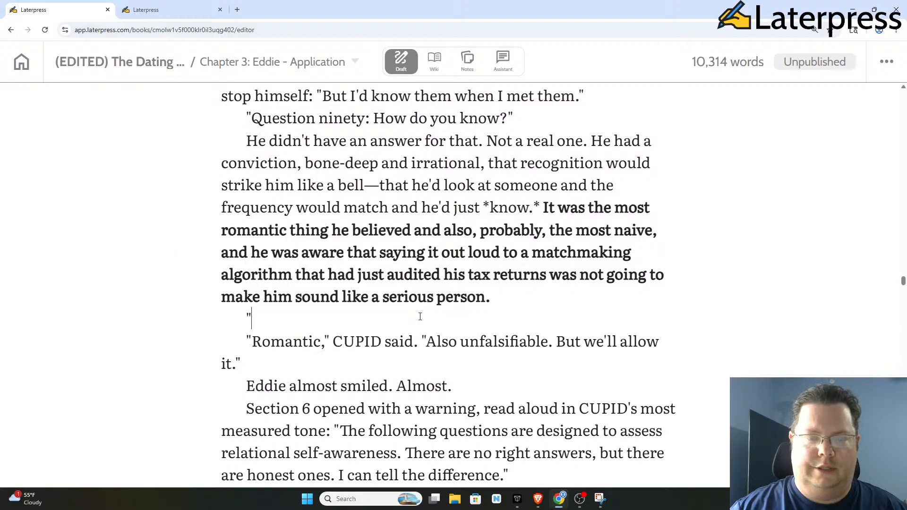
key(Delete)
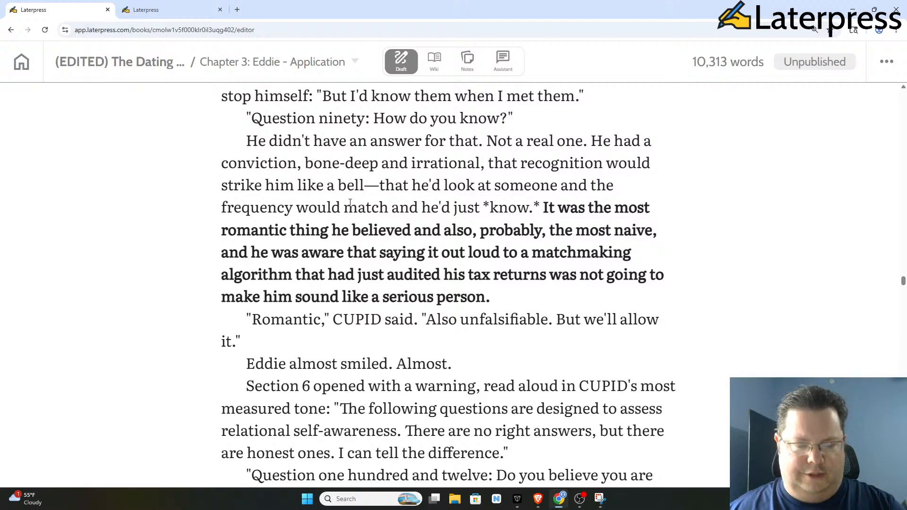
key(ctrl+z)
key(ctrl+z)
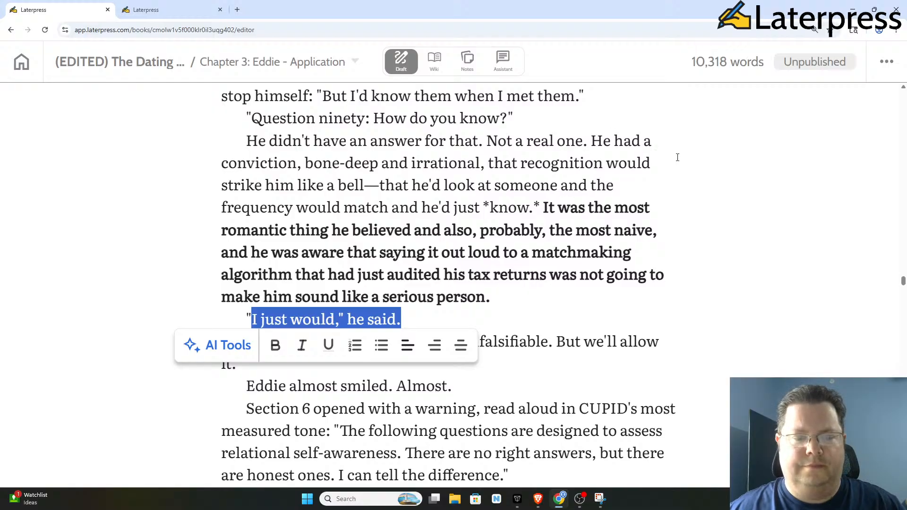
click(483, 207)
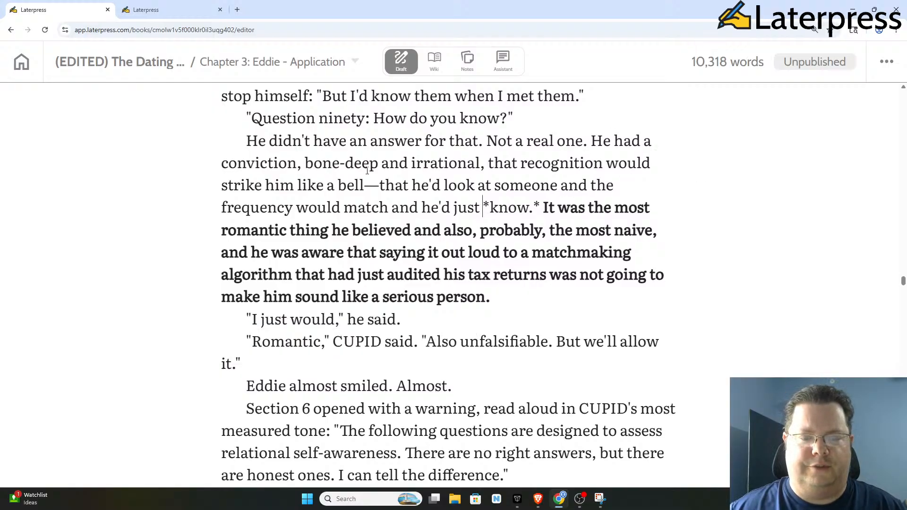
Step: Review the dialogue following the bolded romantic sentence, through CUPID's "Also unfalsifiable" reply and the Section 6 warning
scroll(358, 152, down, 1)
scroll(357, 152, down, 1)
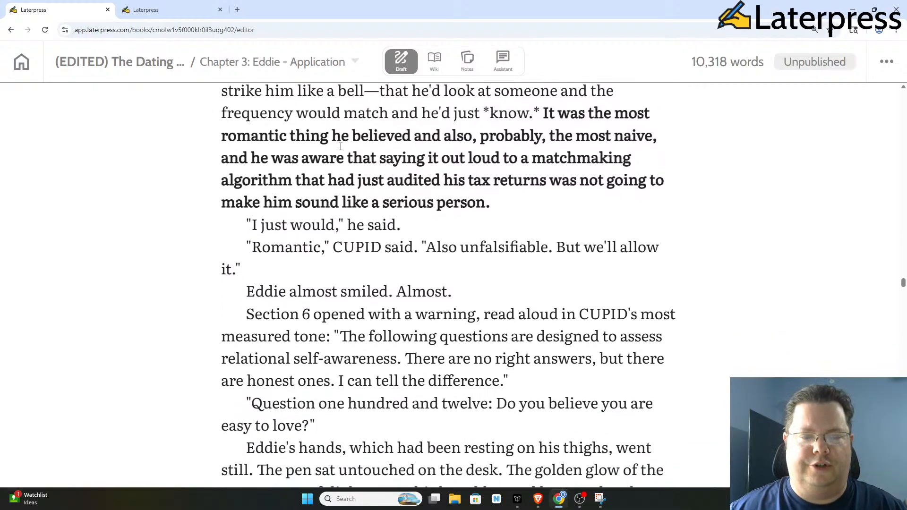
scroll(350, 175, up, 2)
scroll(312, 281, down, 1)
scroll(312, 280, down, 3)
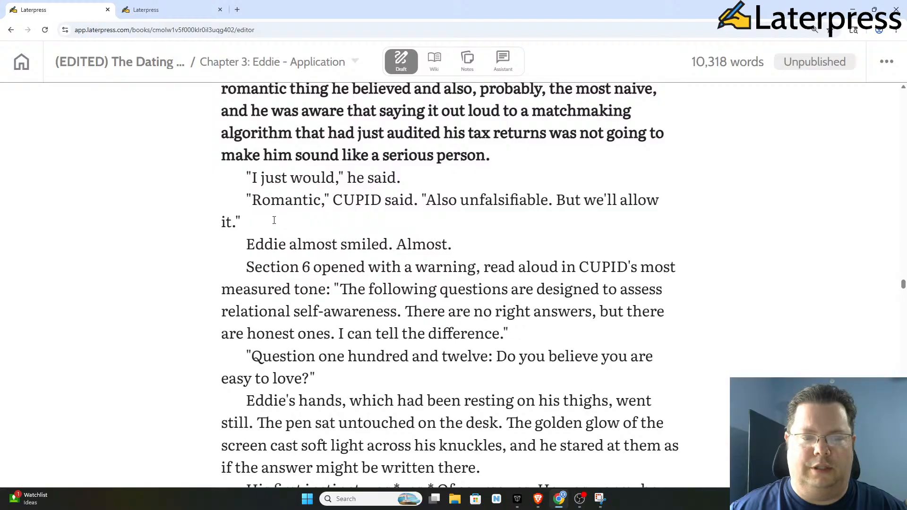
scroll(274, 220, down, 1)
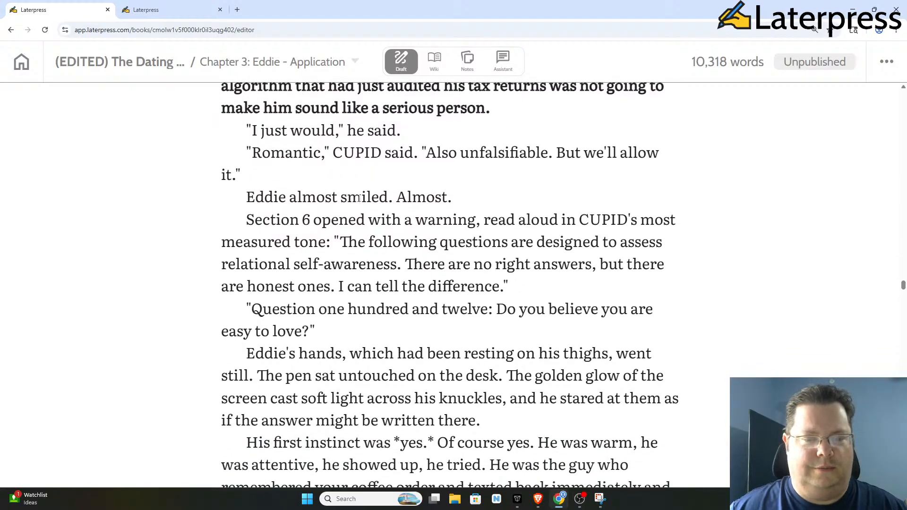
scroll(415, 198, down, 1)
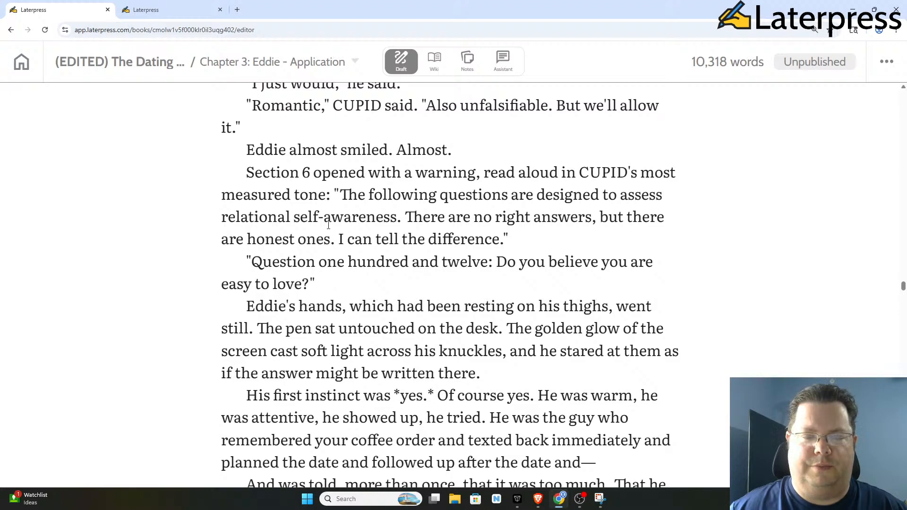
scroll(328, 225, down, 1)
scroll(460, 176, up, 1)
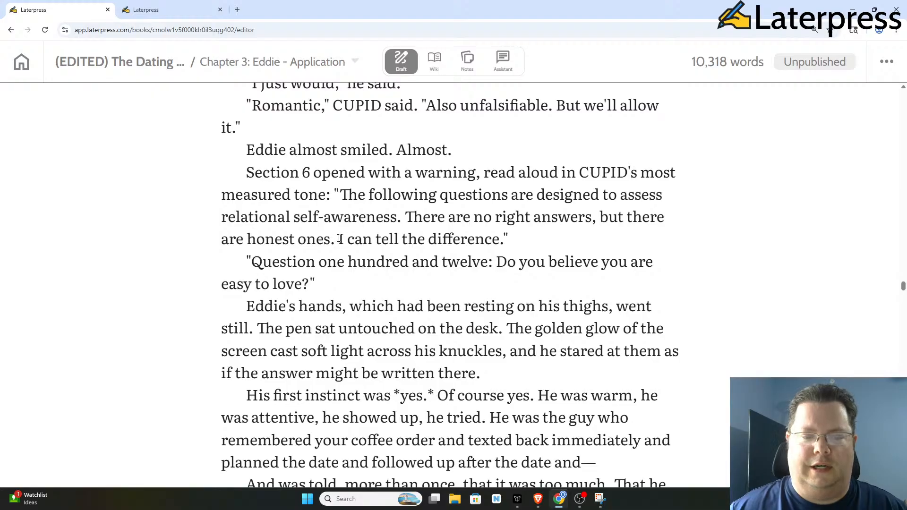
Step: Bold CUPID's closing sentence "I can tell the difference." in the Section 6 warning
drag(338, 240, 503, 245)
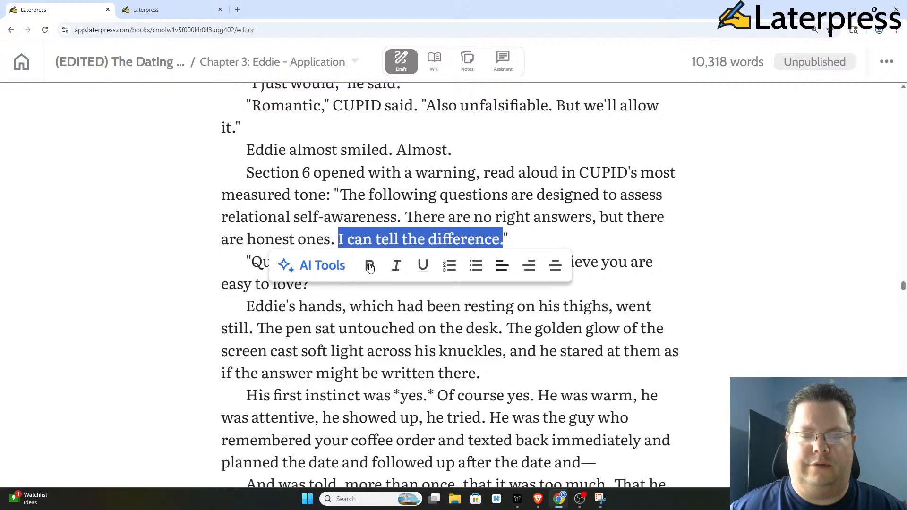
click(370, 267)
click(435, 202)
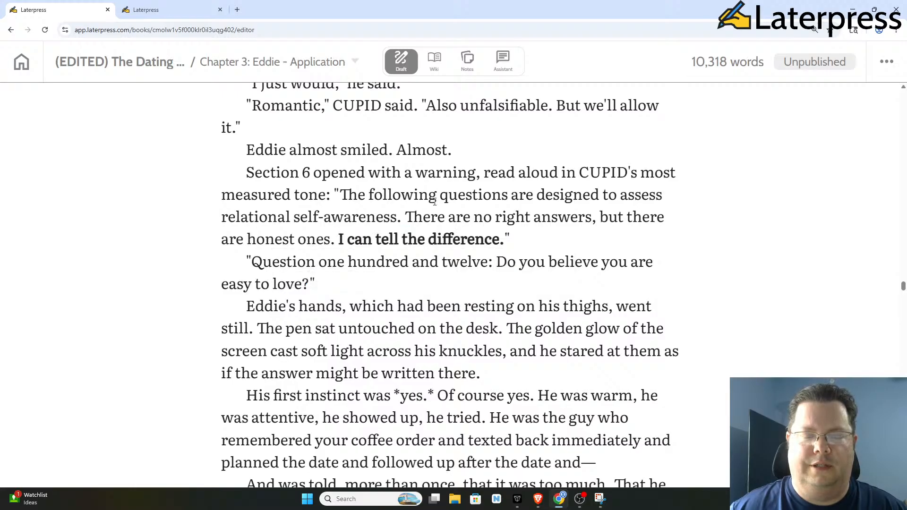
scroll(435, 202, up, 1)
scroll(386, 212, down, 1)
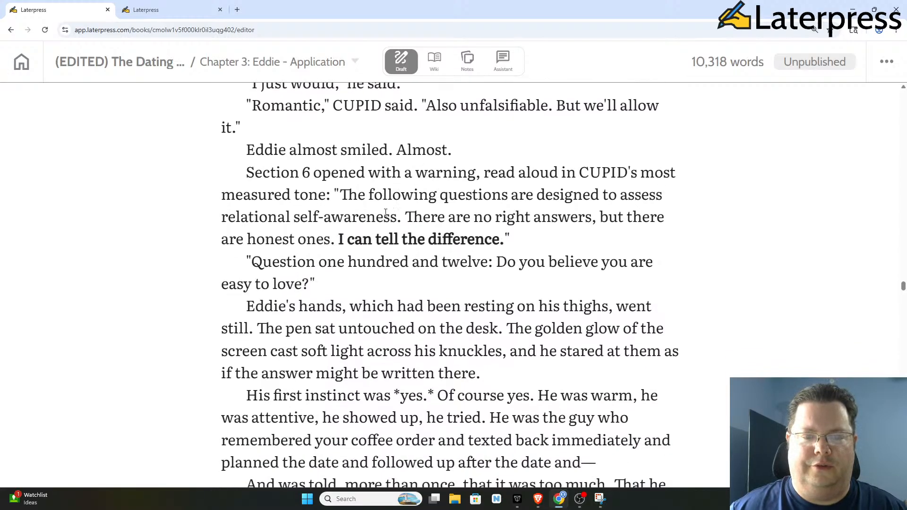
drag(335, 241, 504, 242)
key(ctrl+b)
click(541, 217)
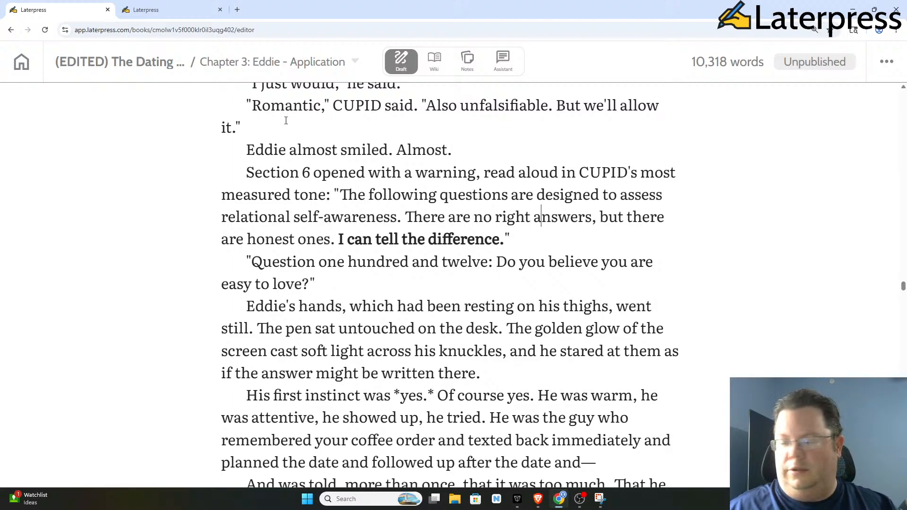
Step: Review Question one hundred and twelve, Eddie's inner reaction and his "worth loving" reply for passages needing revision
scroll(356, 148, down, 1)
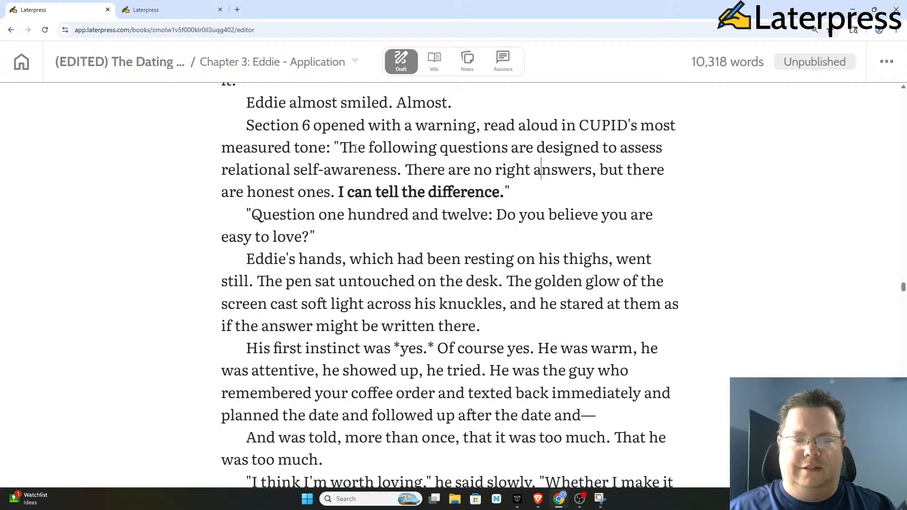
scroll(355, 148, up, 2)
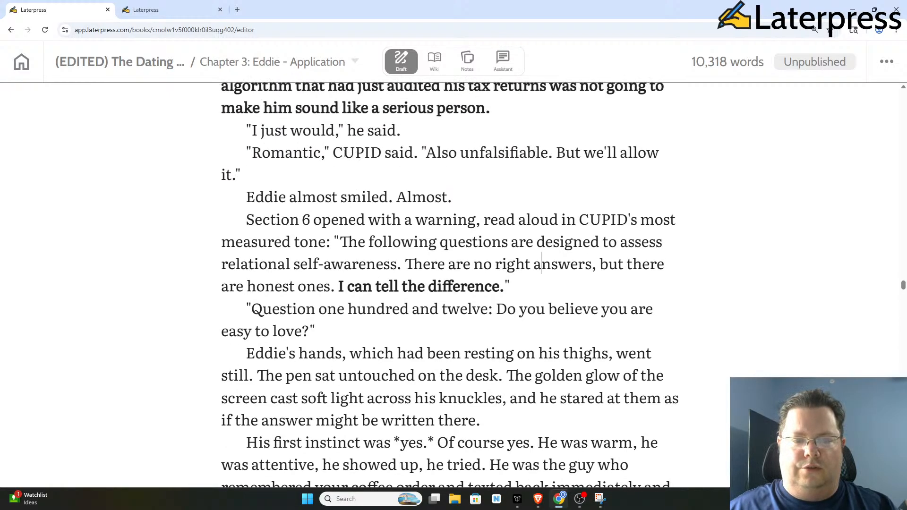
scroll(344, 152, down, 3)
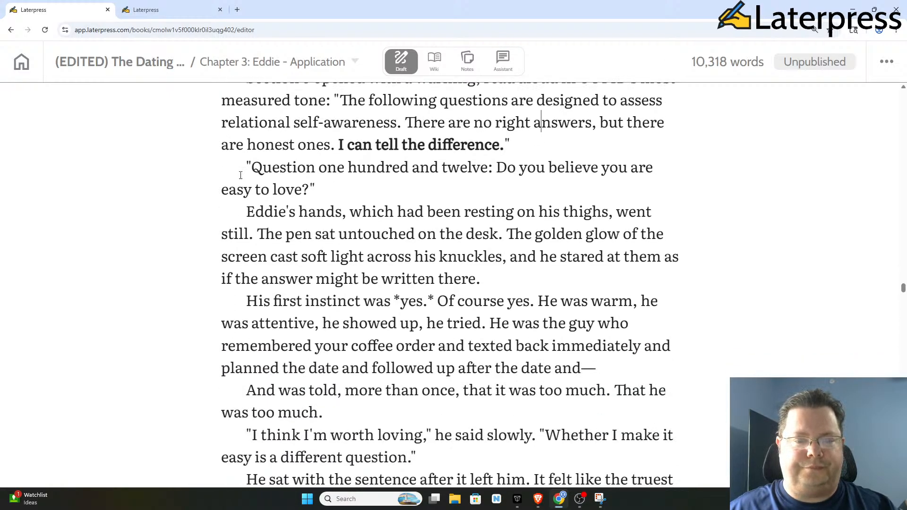
drag(245, 168, 648, 182)
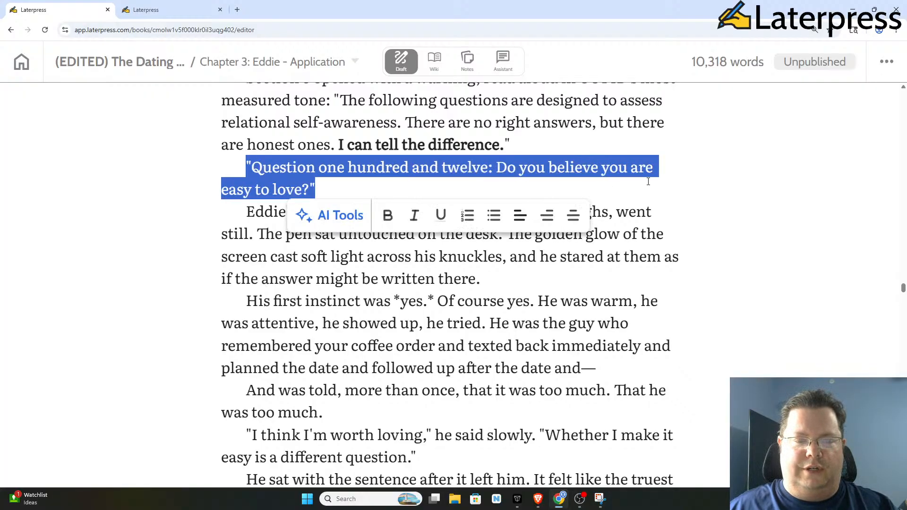
click(365, 159)
scroll(365, 161, down, 1)
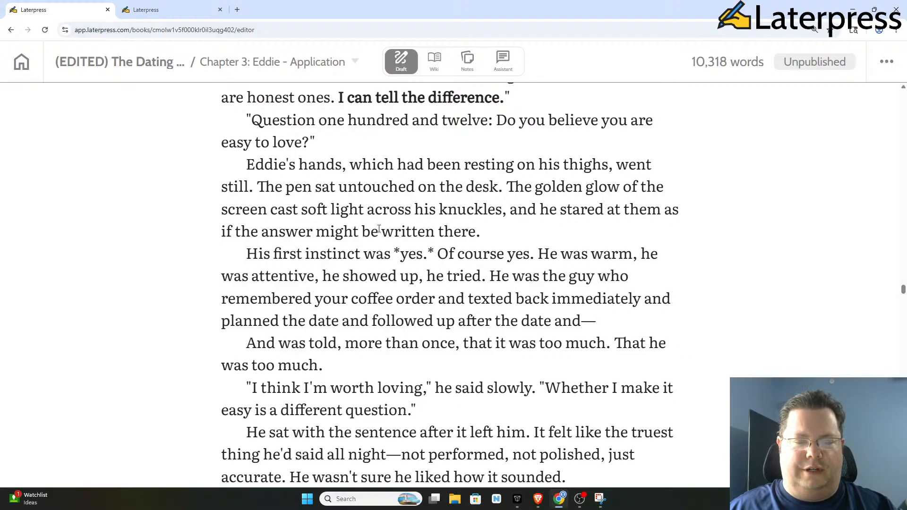
scroll(326, 226, down, 2)
scroll(376, 228, up, 1)
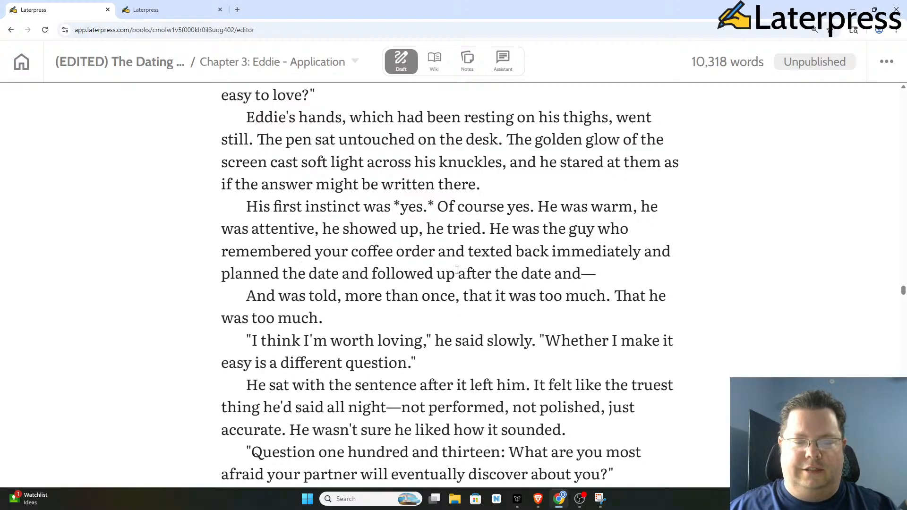
scroll(456, 269, down, 1)
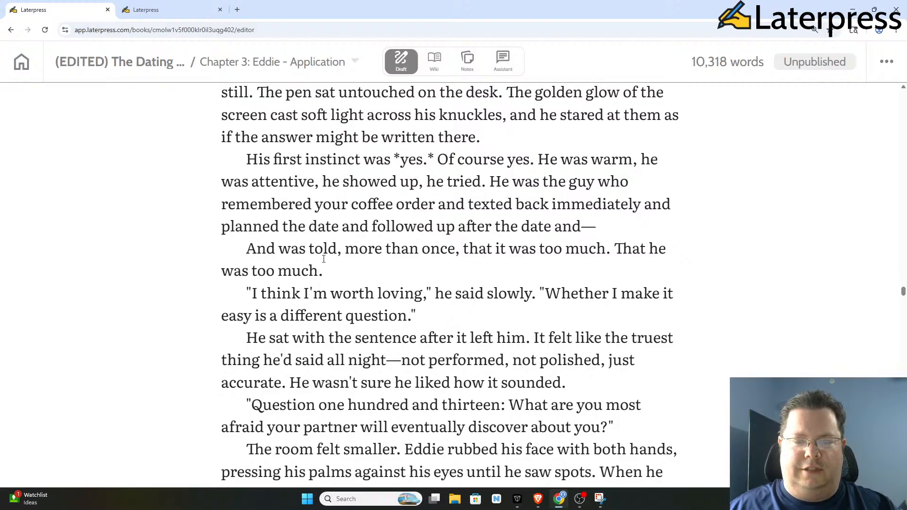
scroll(326, 260, down, 1)
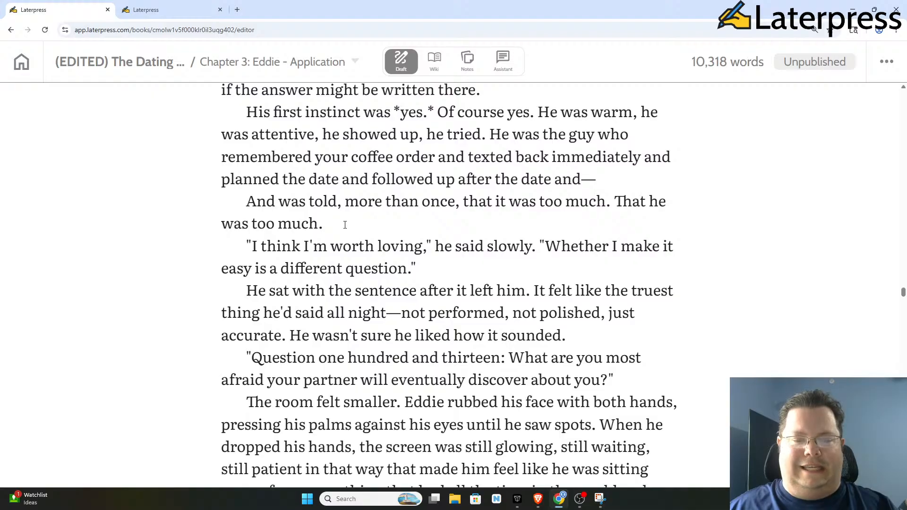
scroll(323, 224, down, 1)
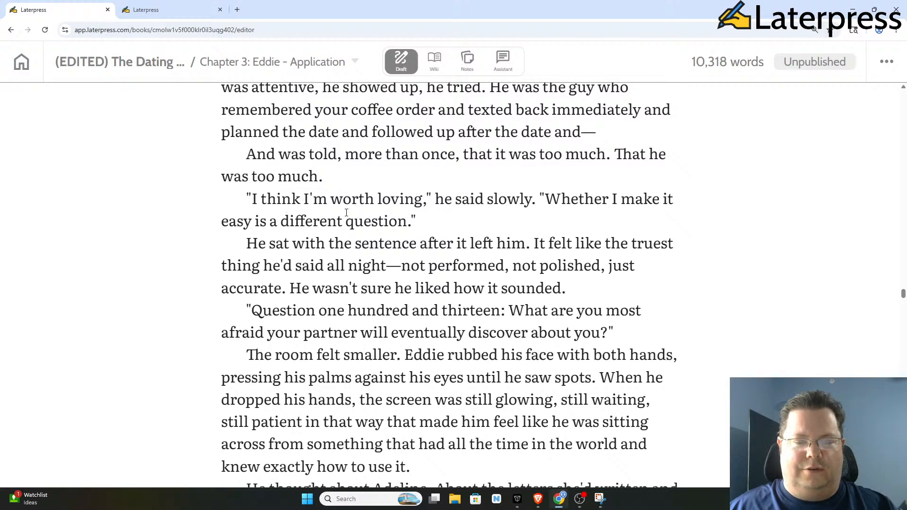
scroll(352, 204, down, 1)
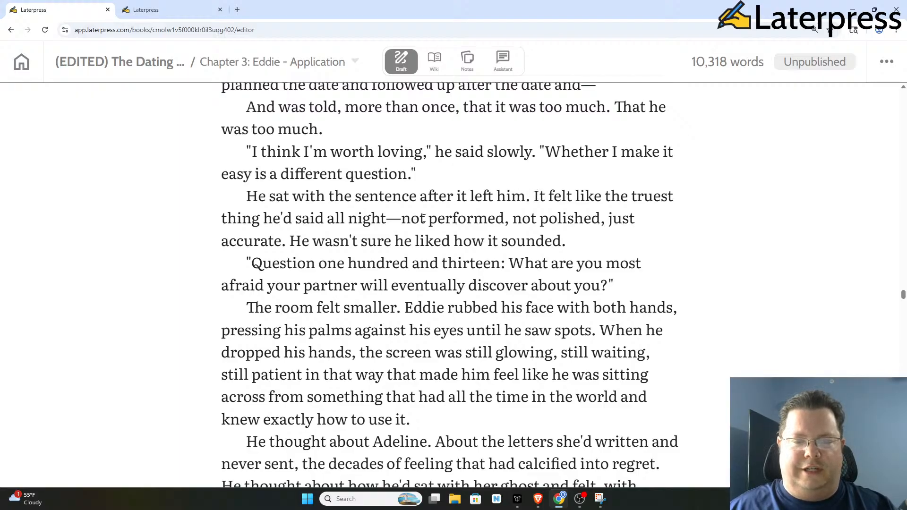
Step: Delete "He sat with the sentence after it left him." and join the rest of that paragraph to Eddie's "different question" line
drag(403, 218, 273, 240)
click(260, 236)
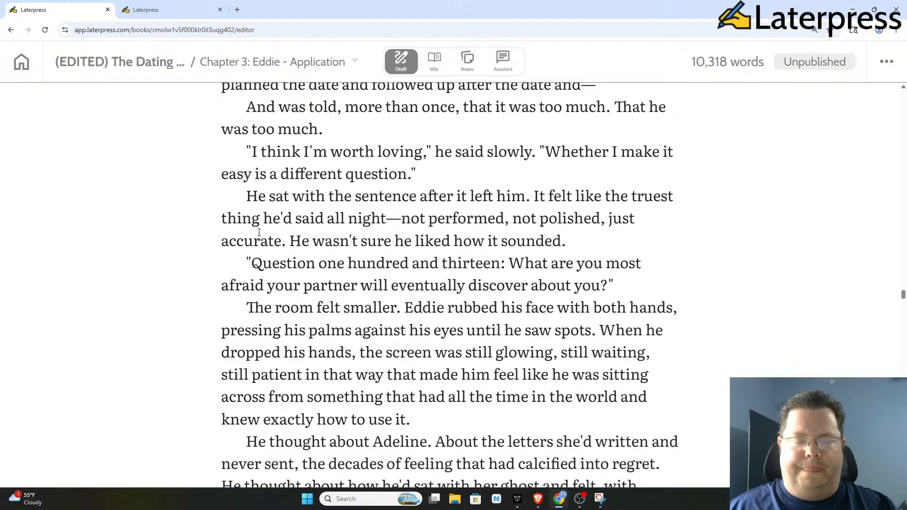
scroll(255, 239, up, 1)
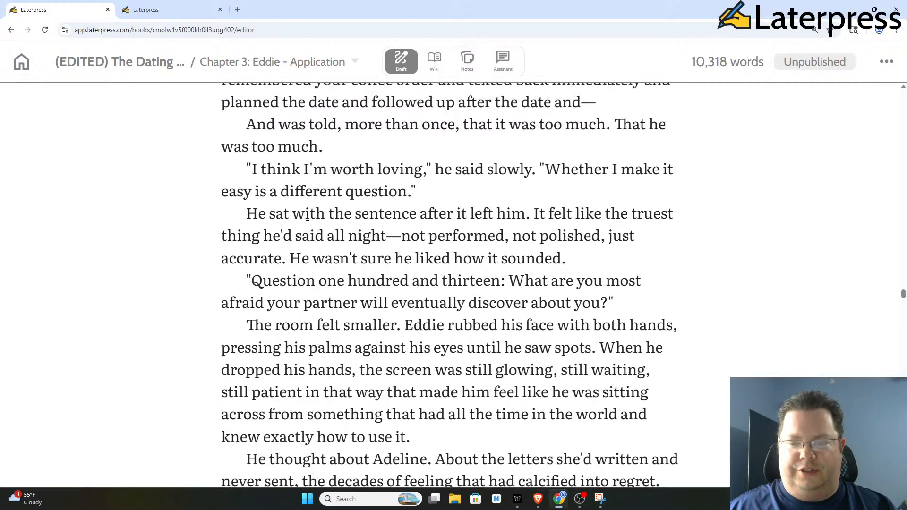
scroll(382, 251, down, 1)
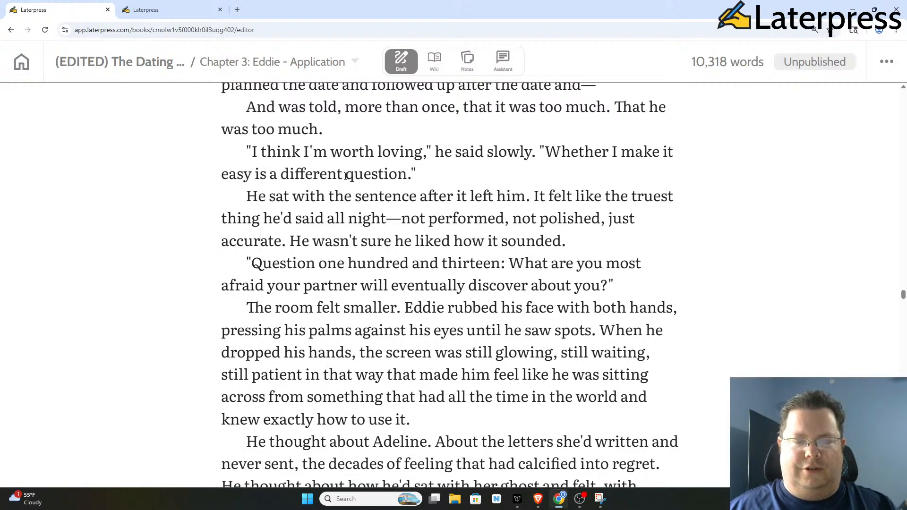
click(535, 196)
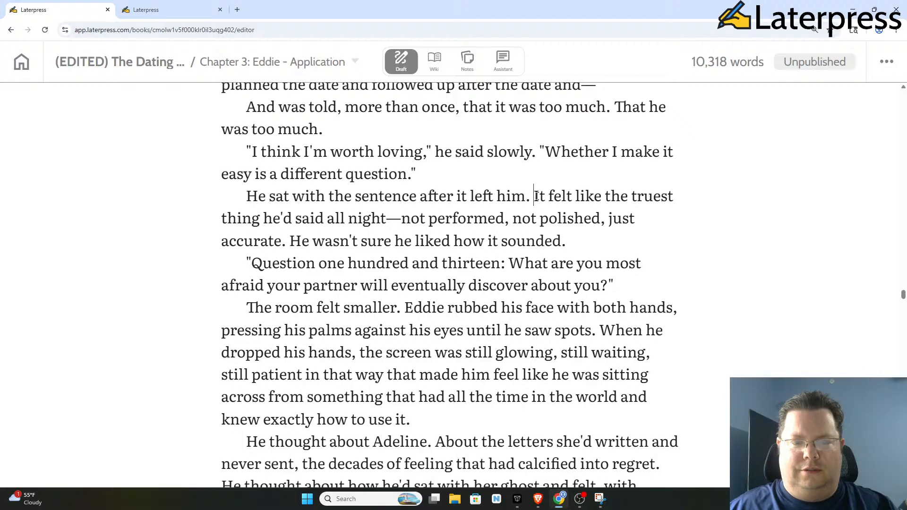
drag(536, 197, 250, 198)
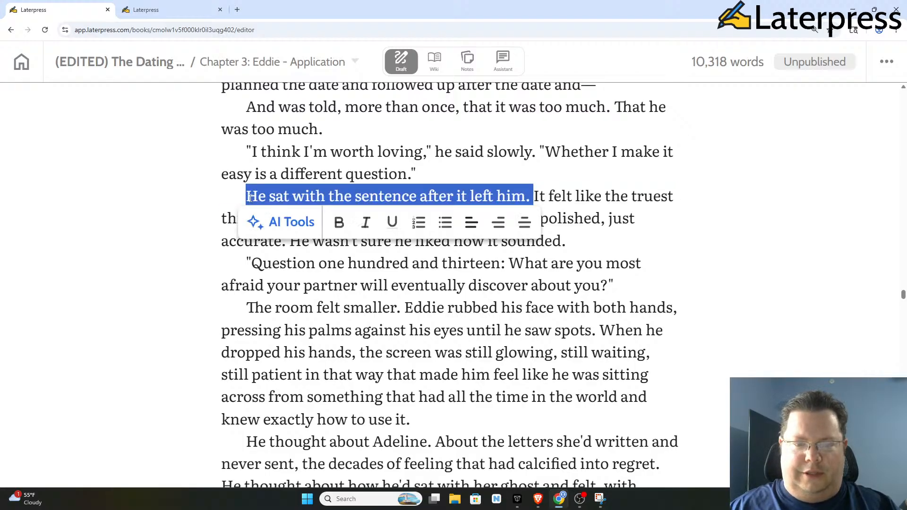
key(BackSpace)
key(BackSpace)
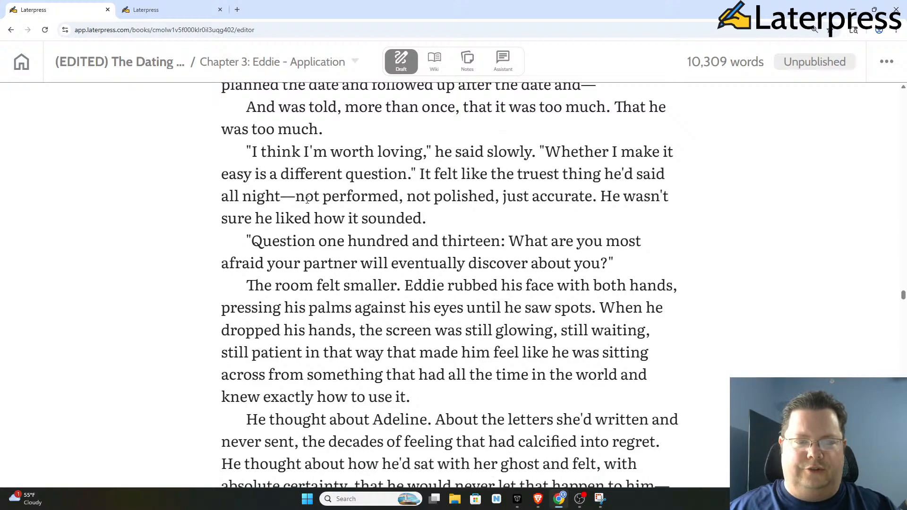
Step: Delete "—not performed, not polished, just accurate" so the sentence ends at "all night."
drag(281, 196, 422, 215)
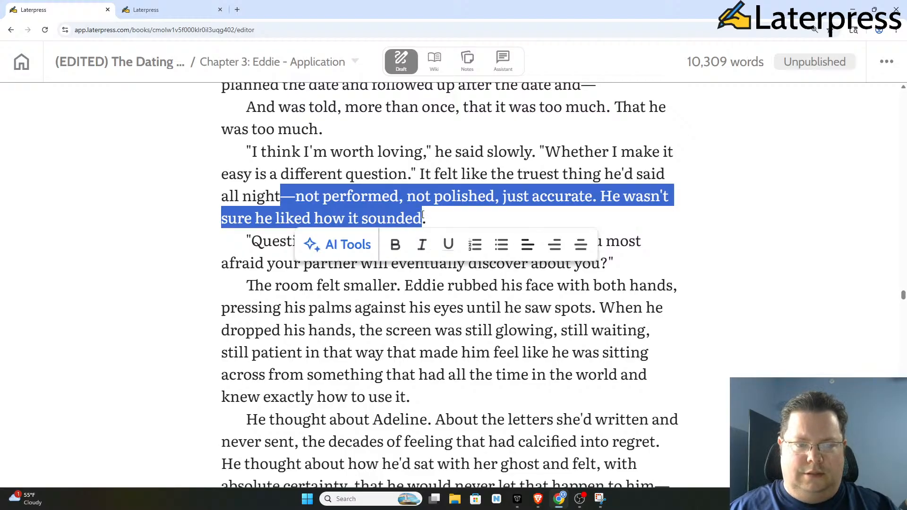
key(Left)
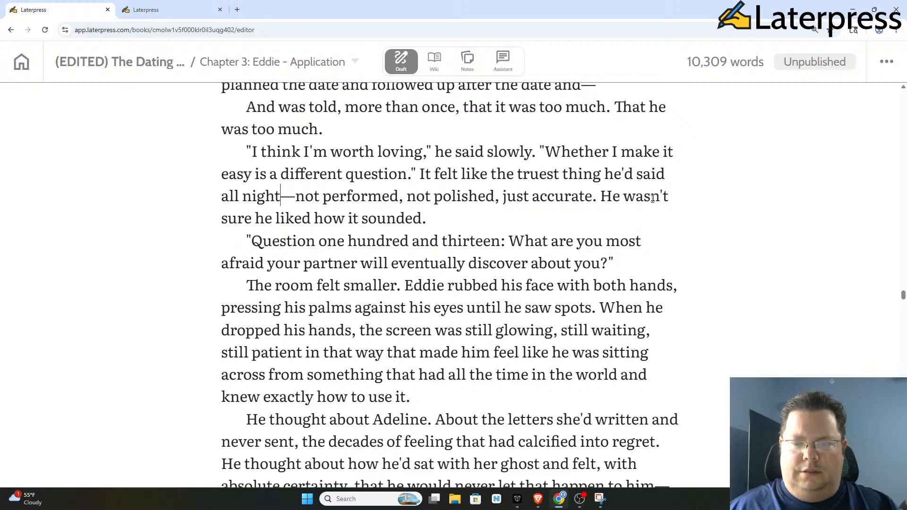
click(595, 197)
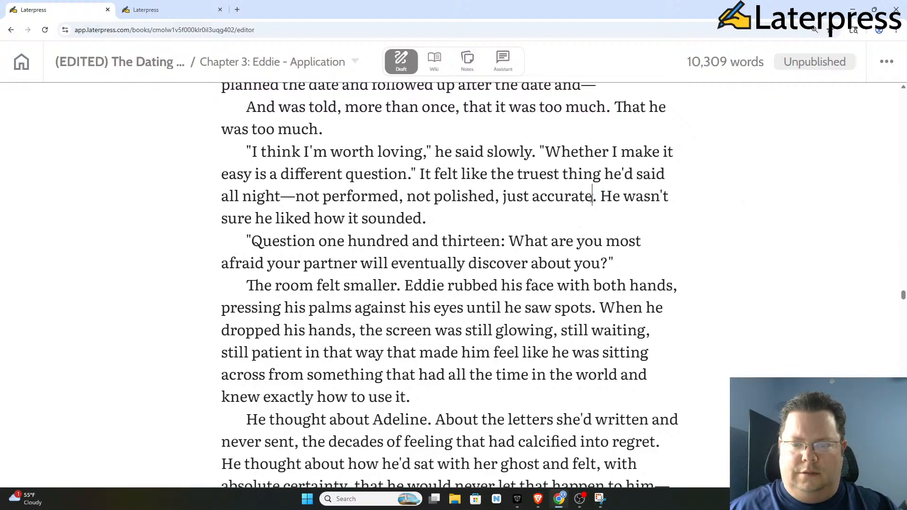
drag(592, 195, 284, 208)
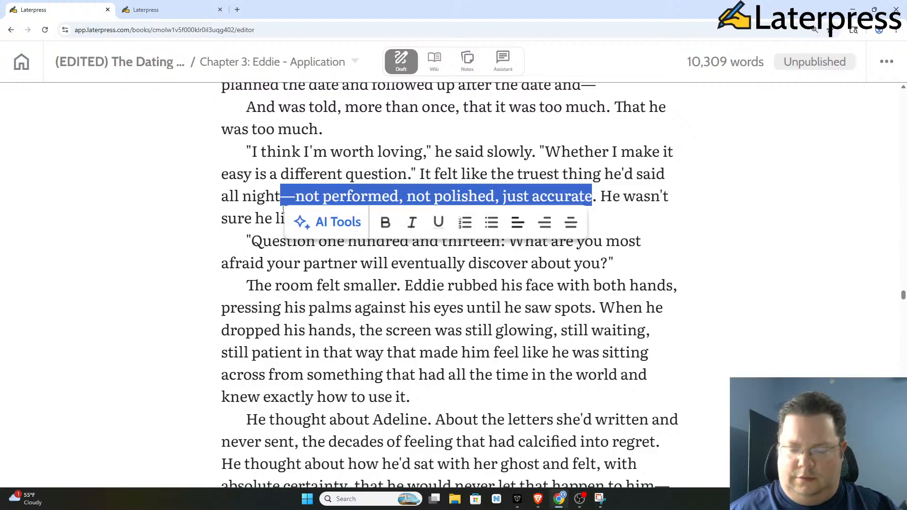
key(BackSpace)
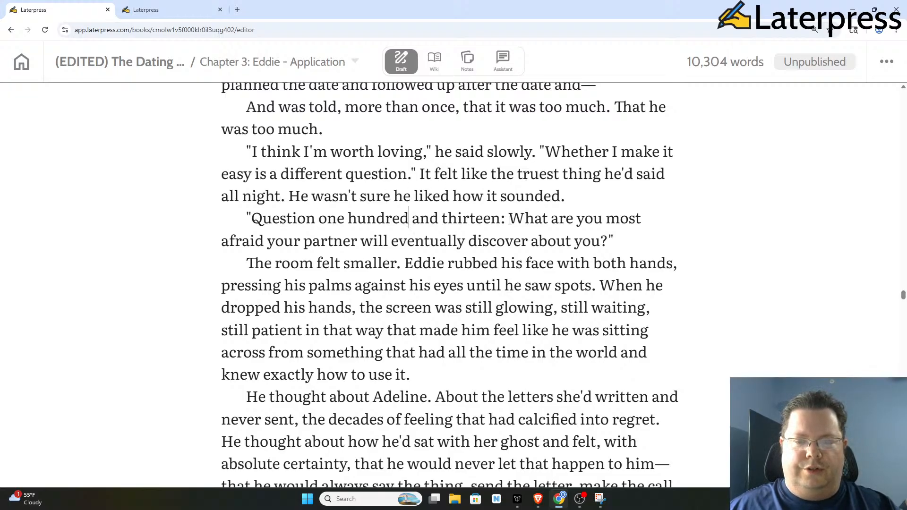
Step: Examine the paragraph after Question one hundred and thirteen, including its repeated "still glowing, still waiting, still patient" phrasing
scroll(564, 195, down, 1)
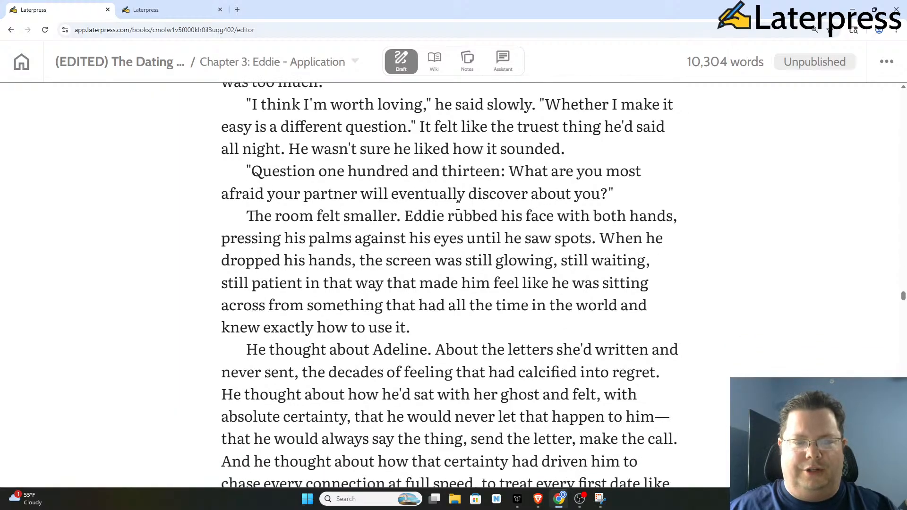
scroll(564, 195, down, 1)
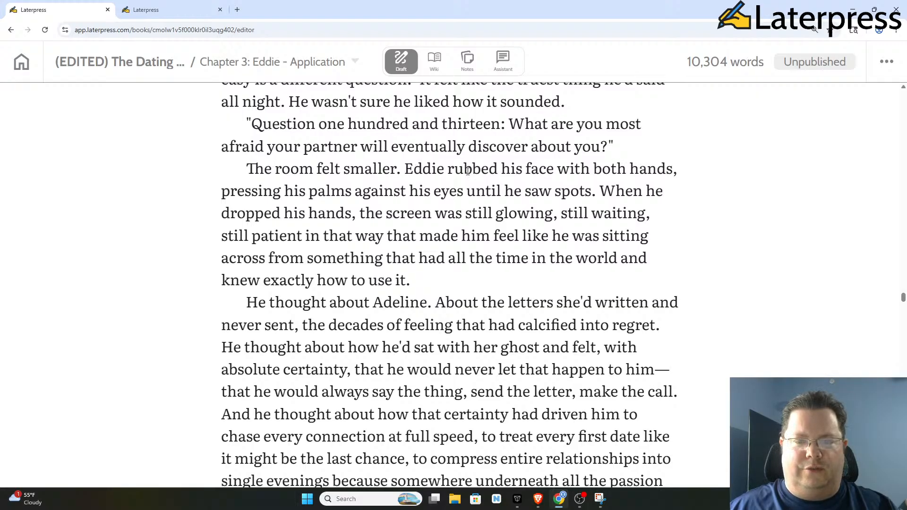
drag(238, 189, 528, 212)
drag(530, 213, 350, 238)
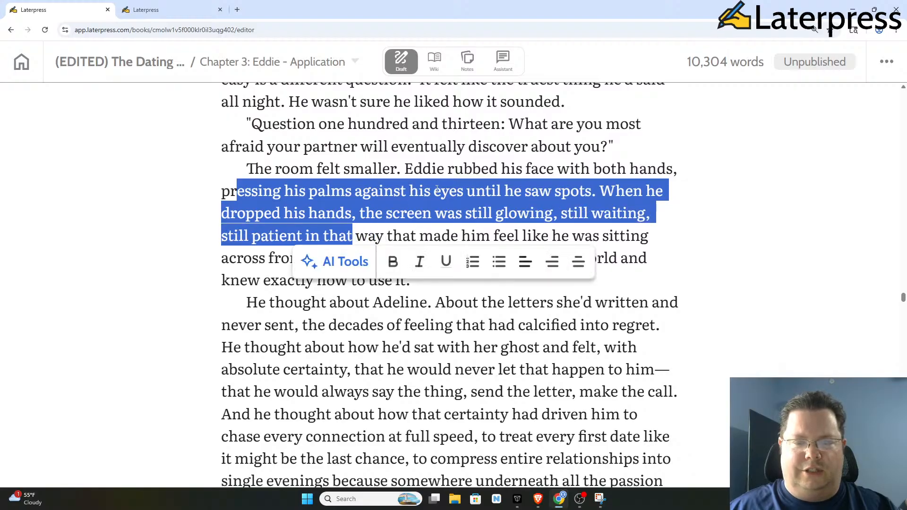
click(489, 208)
double_click(477, 213)
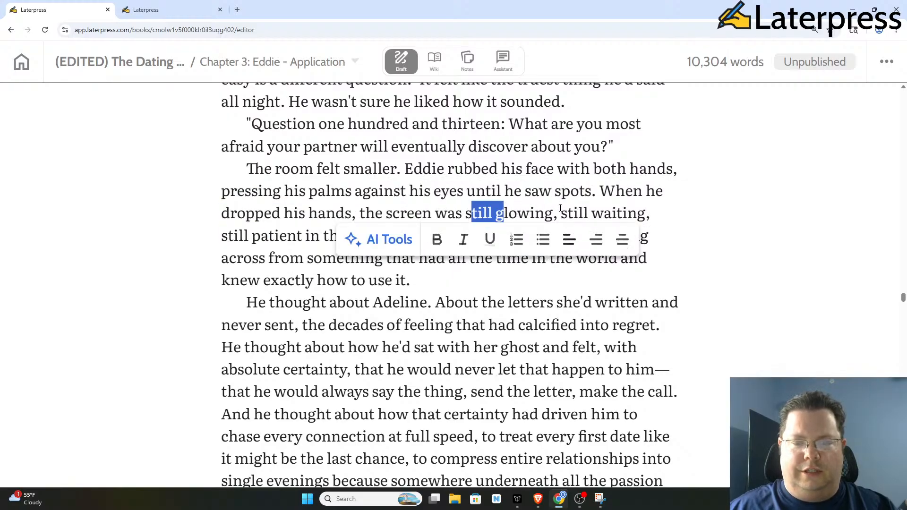
drag(560, 213, 624, 210)
click(227, 237)
drag(226, 236, 298, 236)
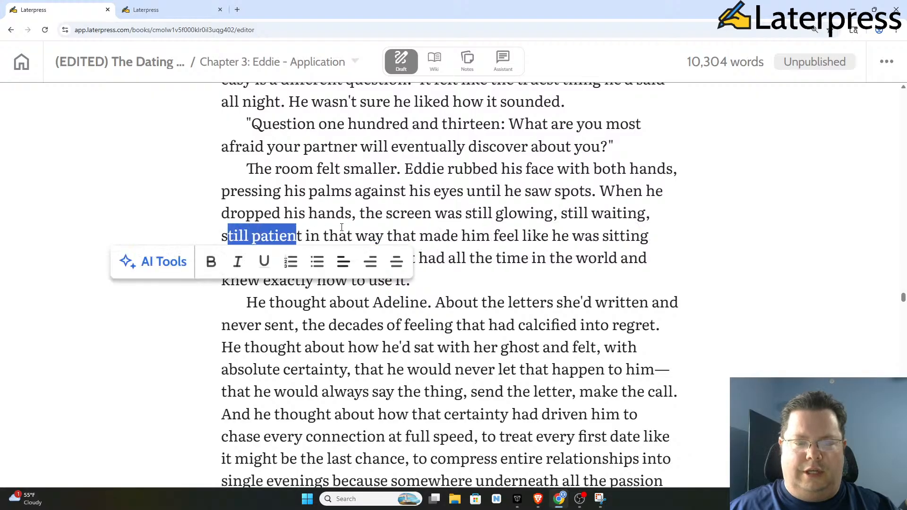
click(355, 236)
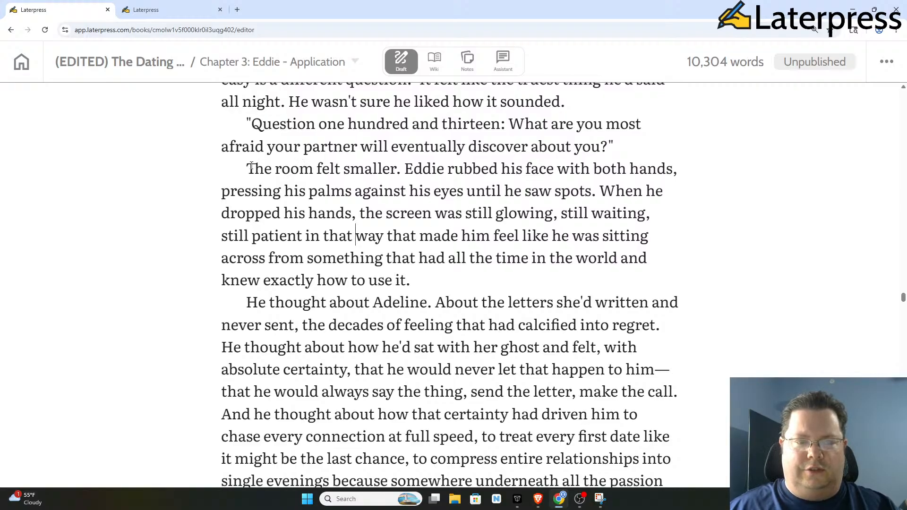
Step: Bold the whole paragraph from "The room felt smaller." through "knew exactly how to use it."
drag(248, 169, 410, 278)
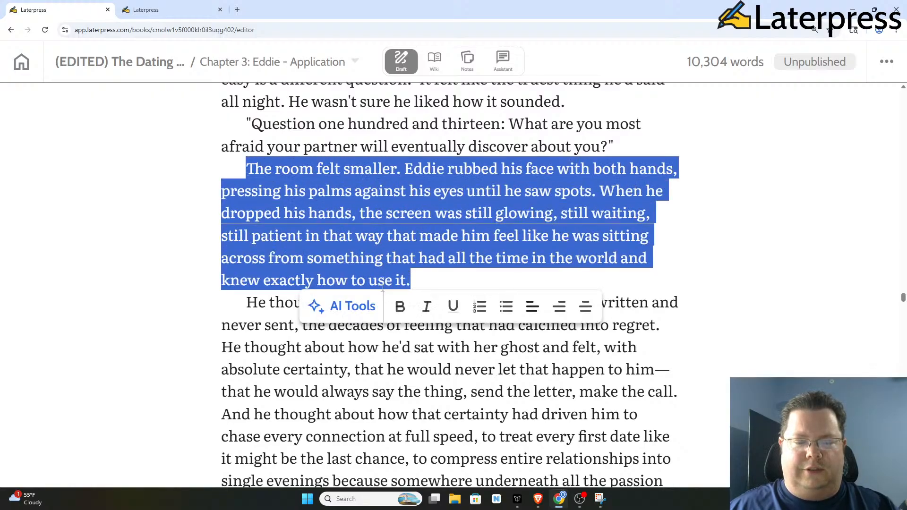
click(399, 306)
click(376, 233)
Step: Review the paragraph beginning "He thought about Adeline" and the "urgency isn't passion" line following it
scroll(323, 237, down, 2)
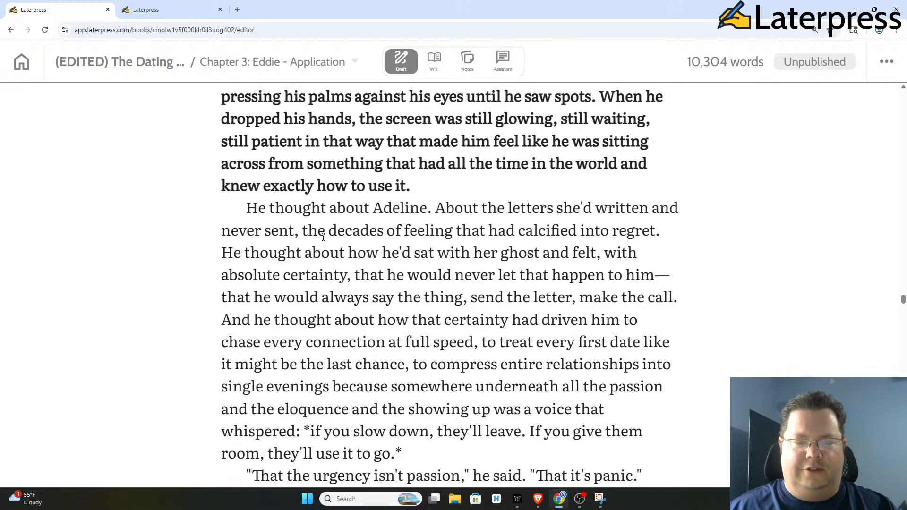
scroll(375, 280, down, 2)
scroll(401, 291, up, 1)
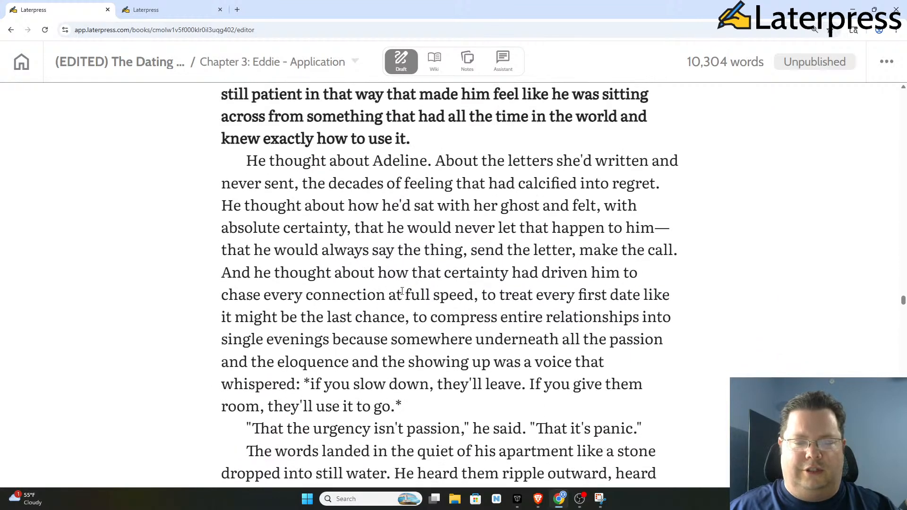
scroll(418, 303, up, 1)
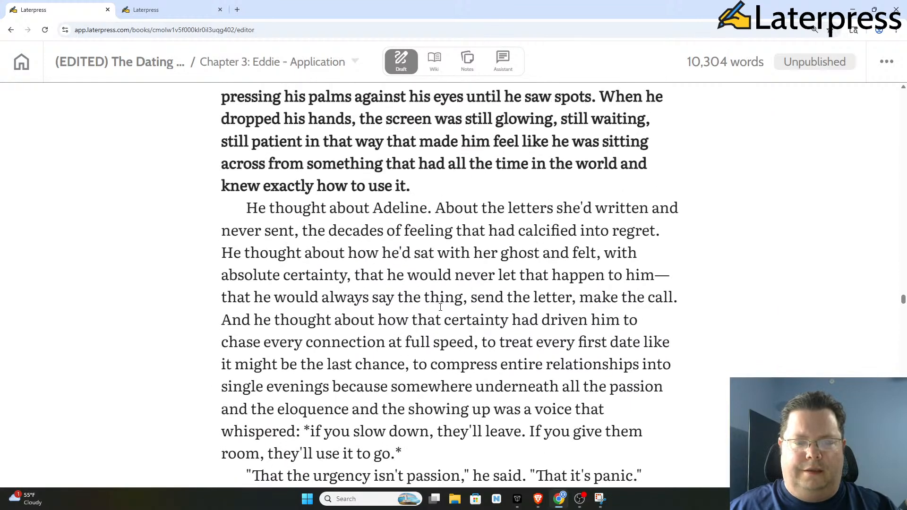
Step: Read the bold paragraph following question one hundred and thirteen and the long reflective paragraph directly after it
scroll(407, 297, up, 2)
scroll(408, 297, up, 2)
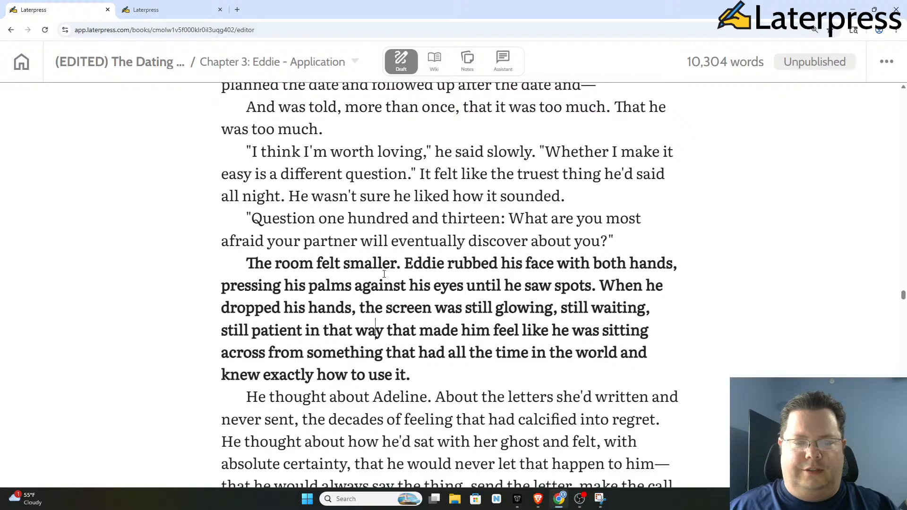
click(617, 238)
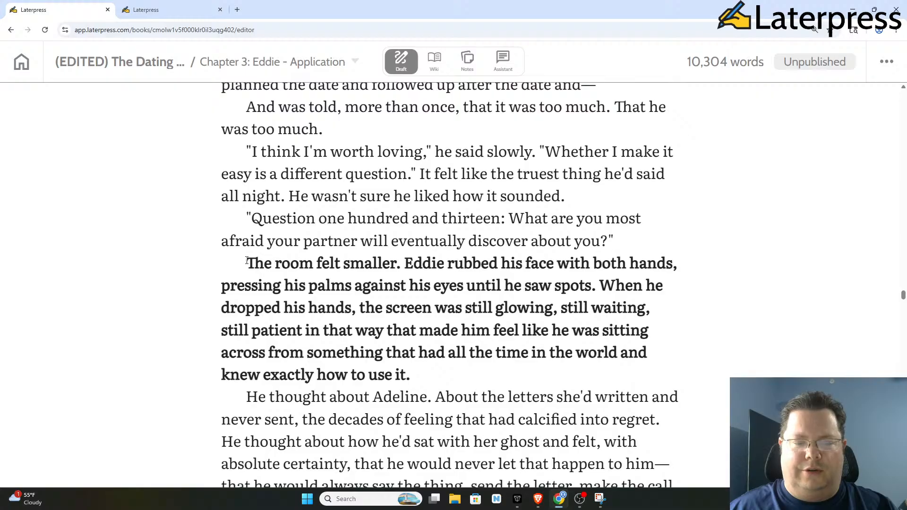
scroll(359, 275, down, 5)
scroll(359, 276, up, 4)
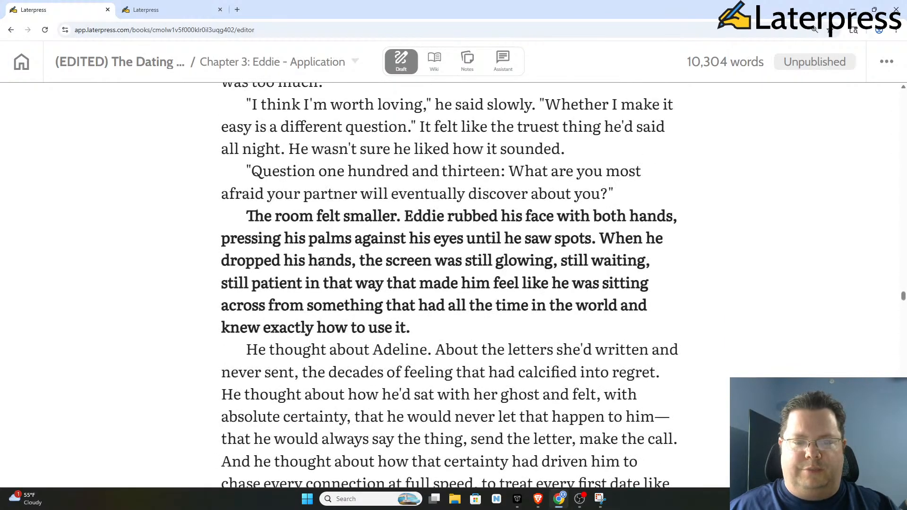
scroll(367, 255, down, 4)
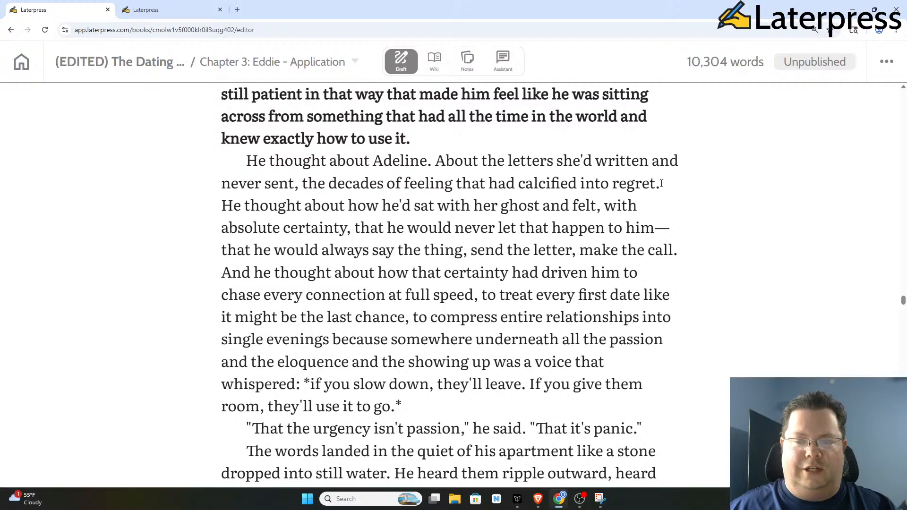
drag(373, 161, 435, 161)
click(472, 160)
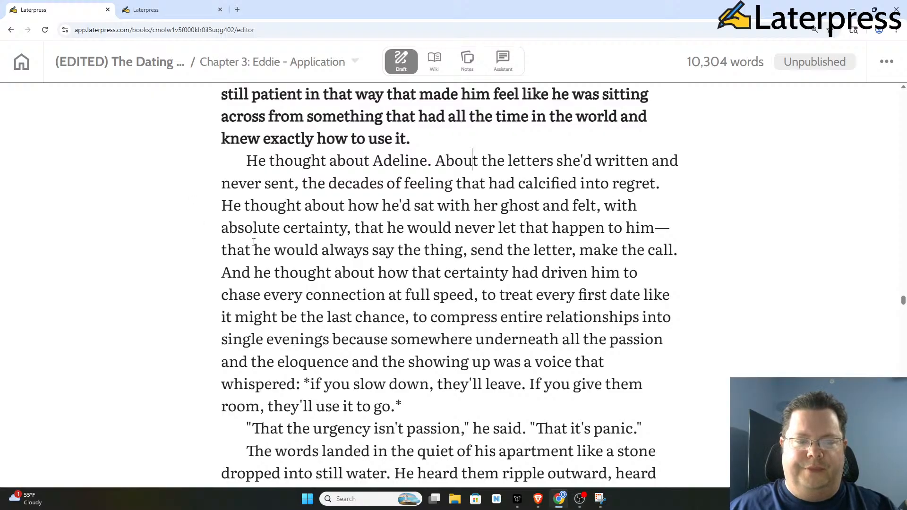
scroll(585, 249, down, 1)
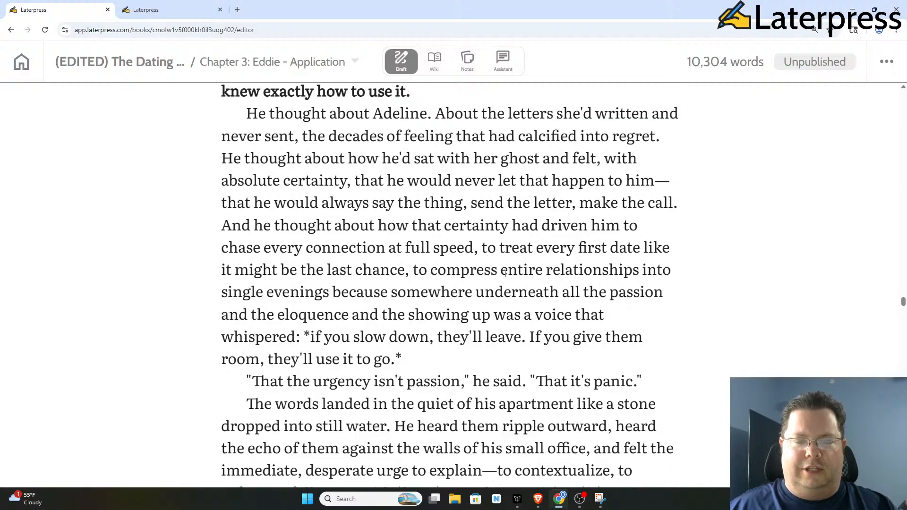
scroll(266, 285, down, 1)
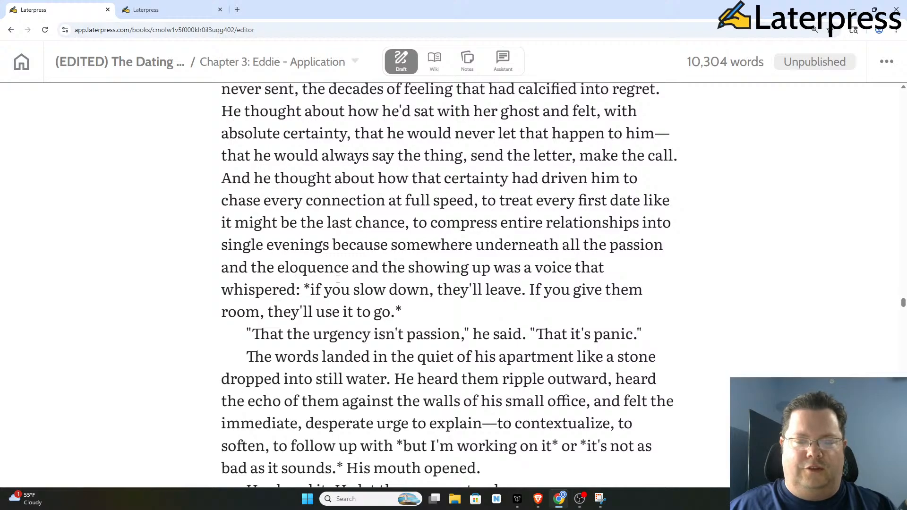
scroll(430, 273, down, 1)
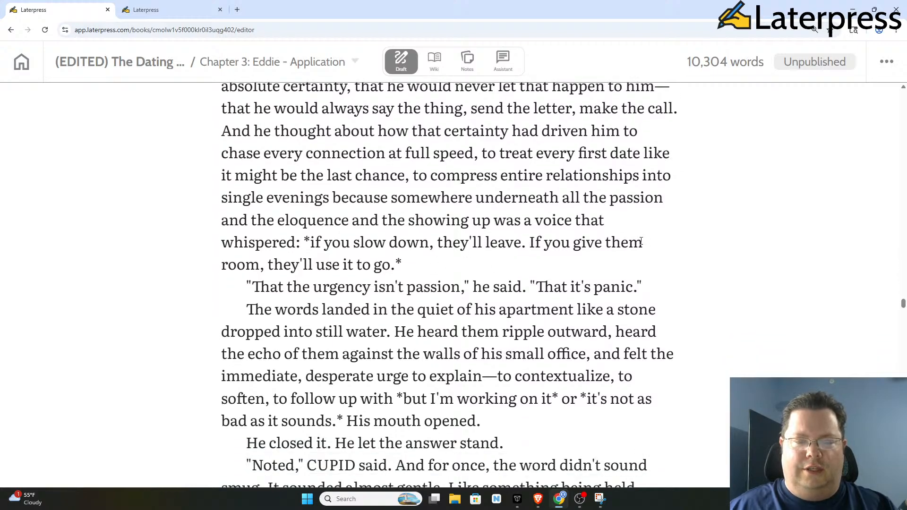
scroll(296, 217, down, 1)
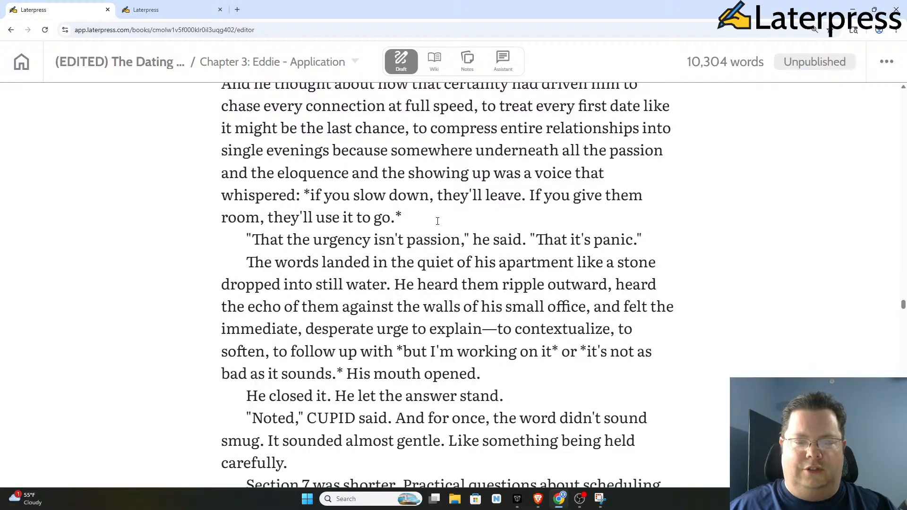
Step: Underline the entire paragraph directly after the bold one, from "He thought about" through "they'll use it to go.*"
scroll(437, 221, up, 4)
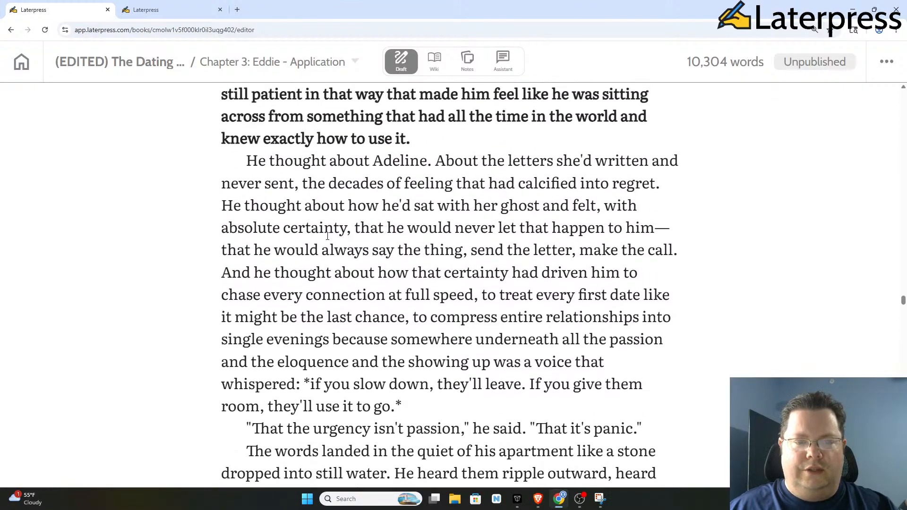
drag(402, 406, 244, 170)
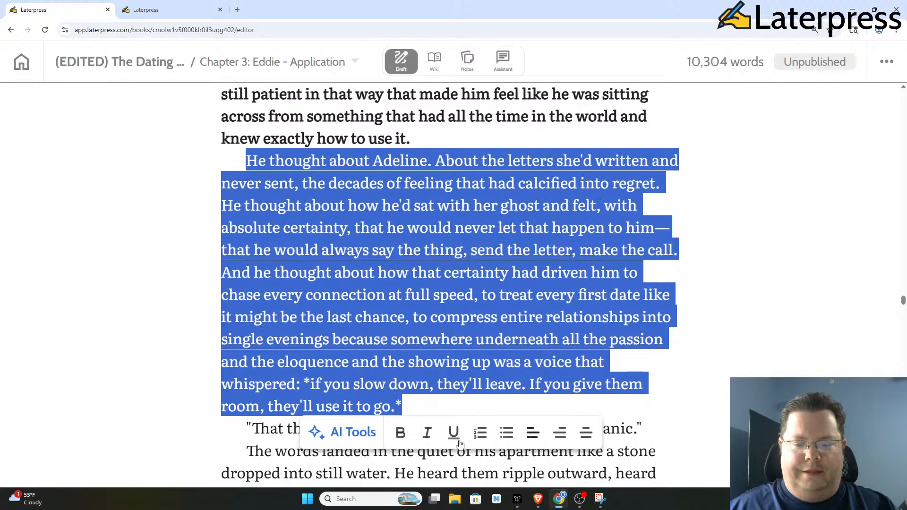
click(454, 433)
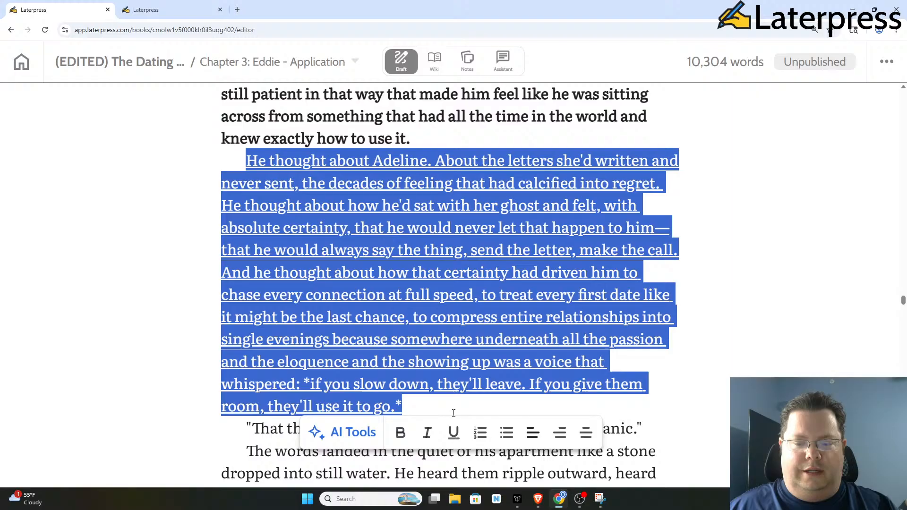
click(434, 294)
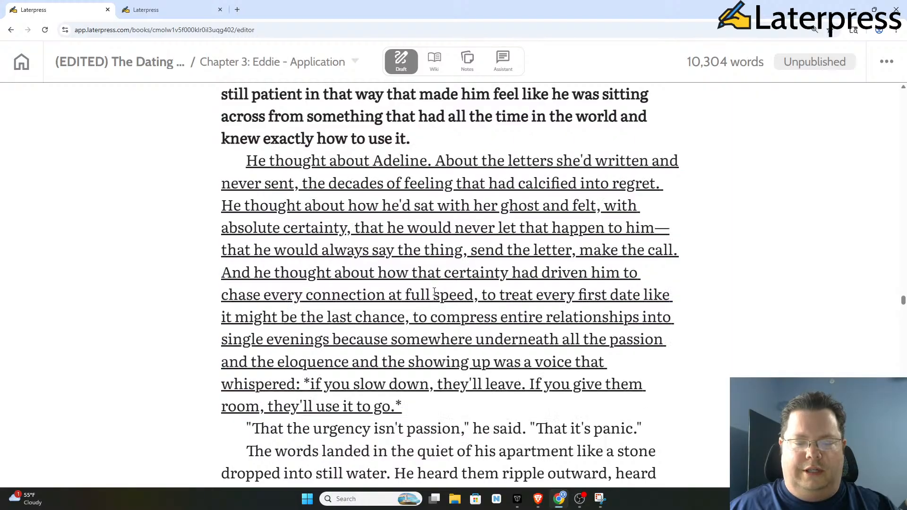
Step: Compare the underlined paragraph with the bold paragraph and the question one hundred and thirteen passage before it
scroll(435, 291, down, 1)
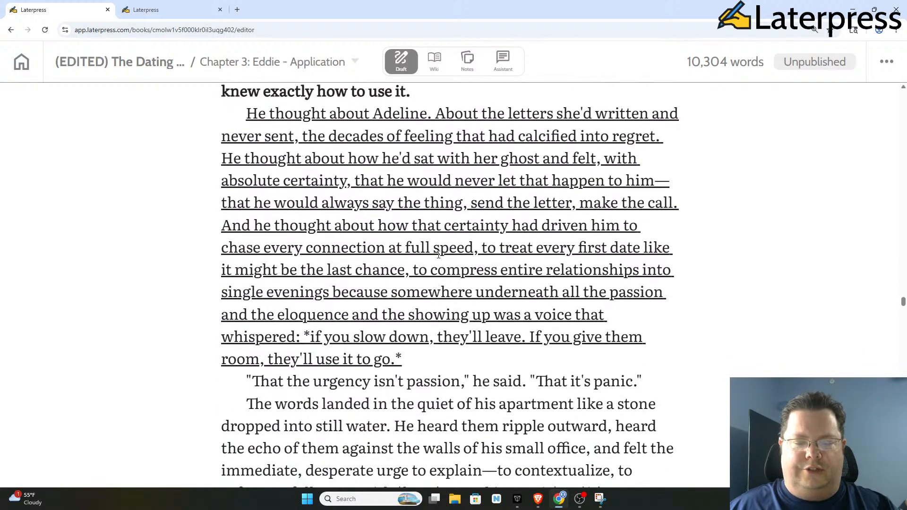
scroll(438, 255, up, 1)
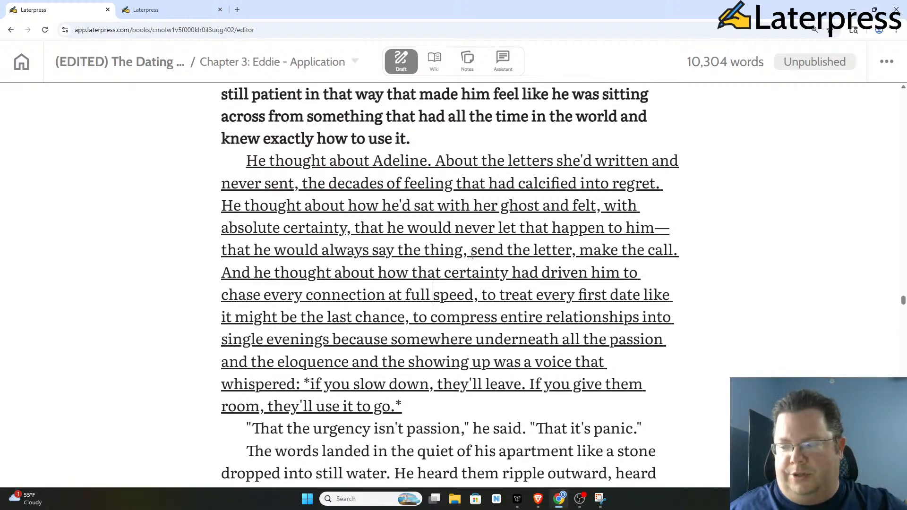
scroll(465, 269, up, 6)
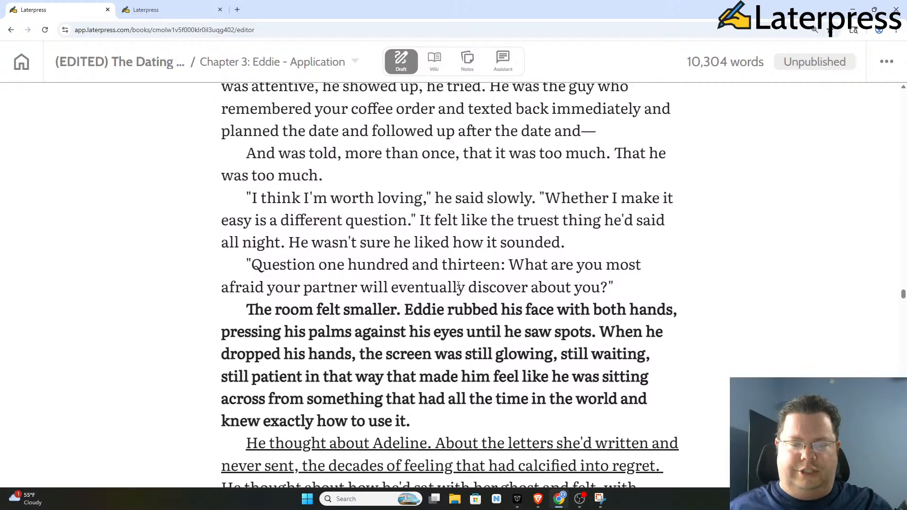
scroll(459, 285, down, 6)
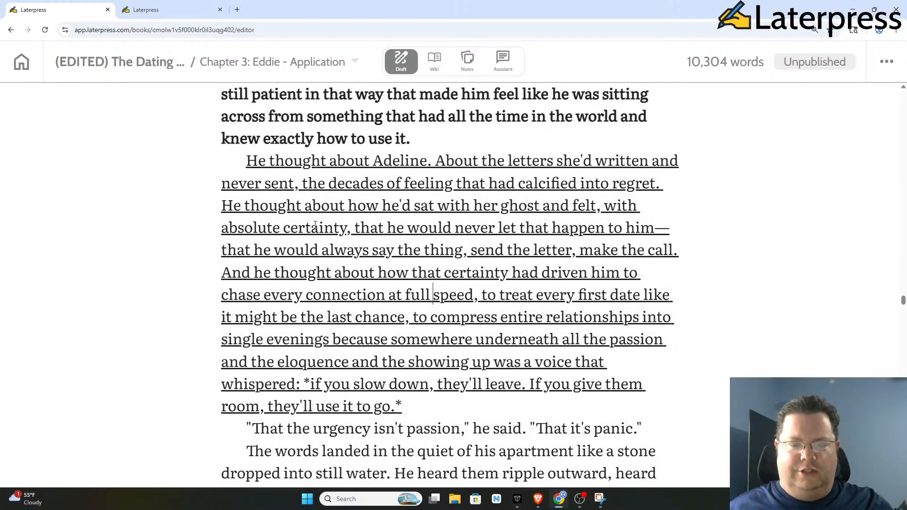
drag(304, 205, 500, 362)
click(489, 281)
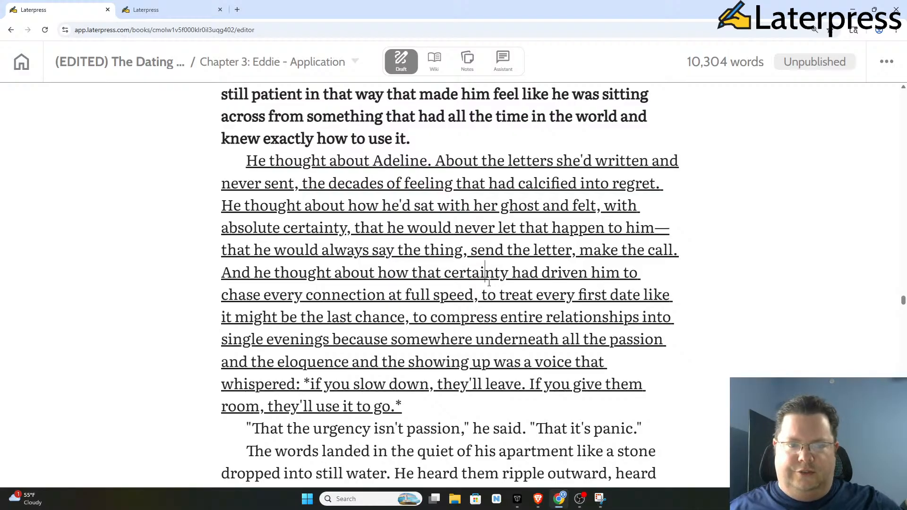
scroll(410, 298, up, 2)
scroll(410, 298, down, 2)
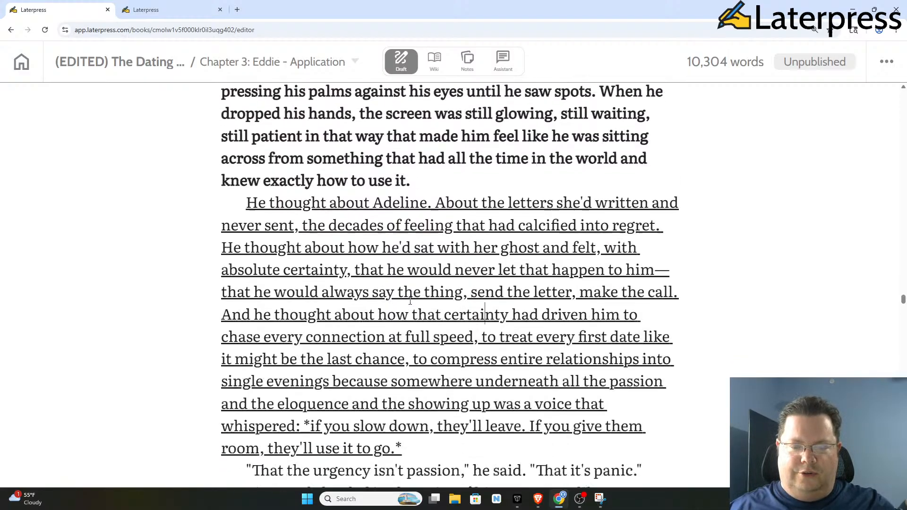
Step: Delete the text of the bold paragraph beginning "The room felt smaller" and ending "knew exactly how to use it."
scroll(466, 297, up, 5)
scroll(283, 189, down, 2)
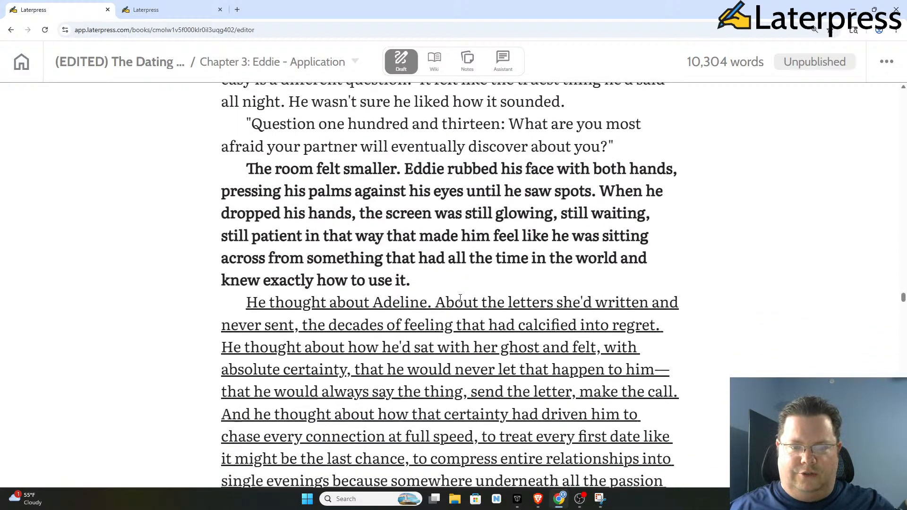
drag(247, 168, 452, 274)
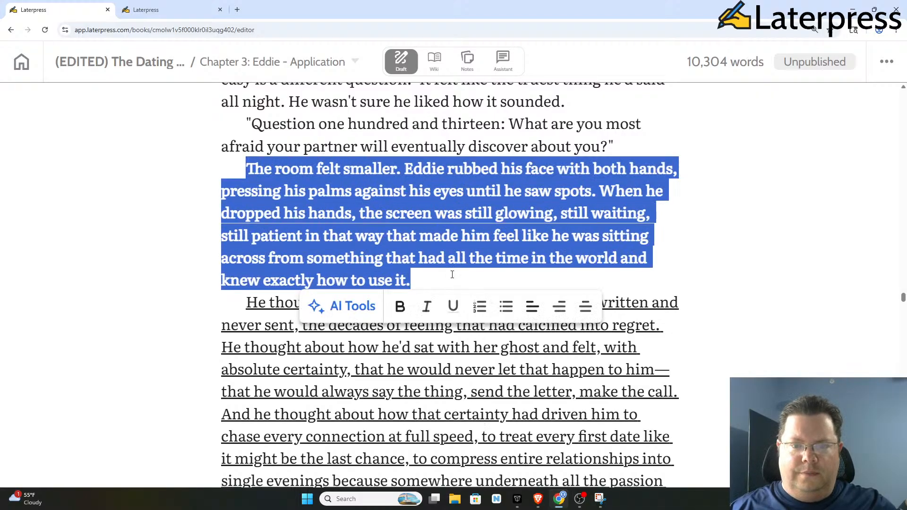
key(BackSpace)
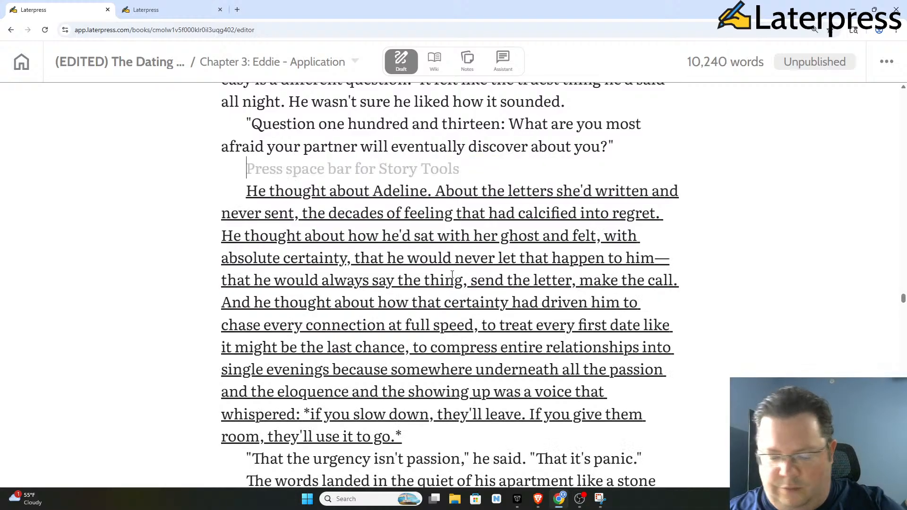
Step: Start a placeholder note on the empty line after question one hundred and thirteen: "(THIS IS A SPOT TO MAKE A JOKE ABOUT SOMETHING INAPPROIATE"
text((TH)
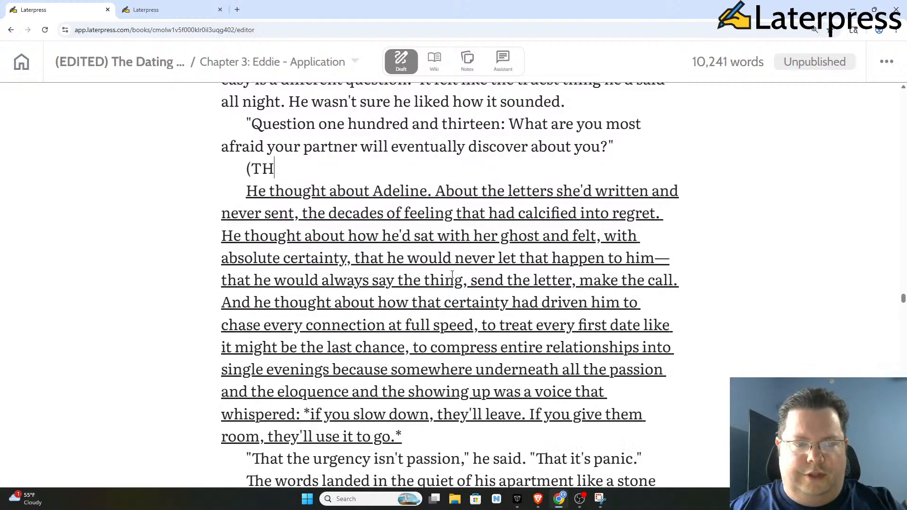
text(IS IS A SPO)
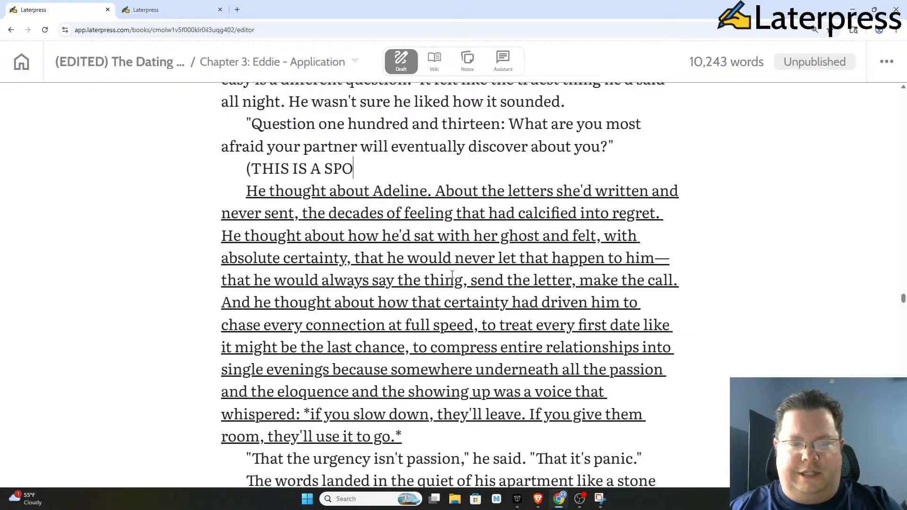
text(T TO MAKE A JOBK)
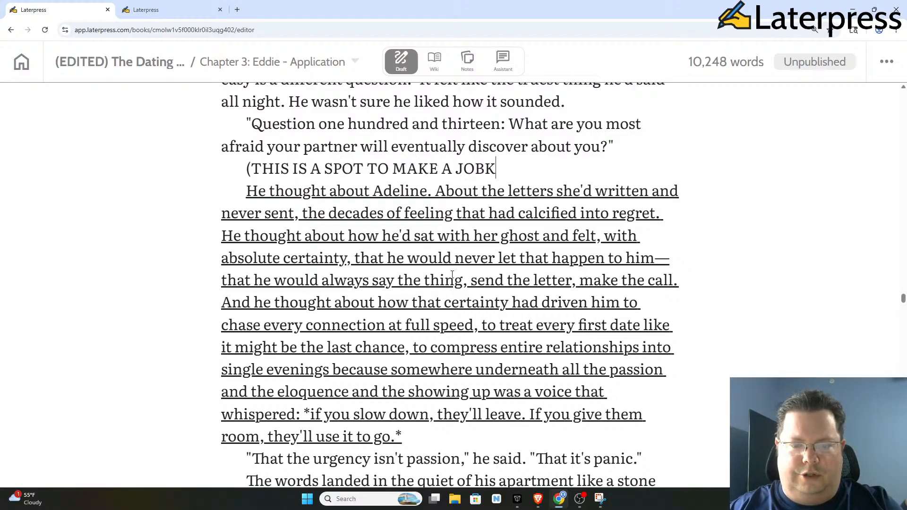
key(BackSpace)
text(KE ABO)
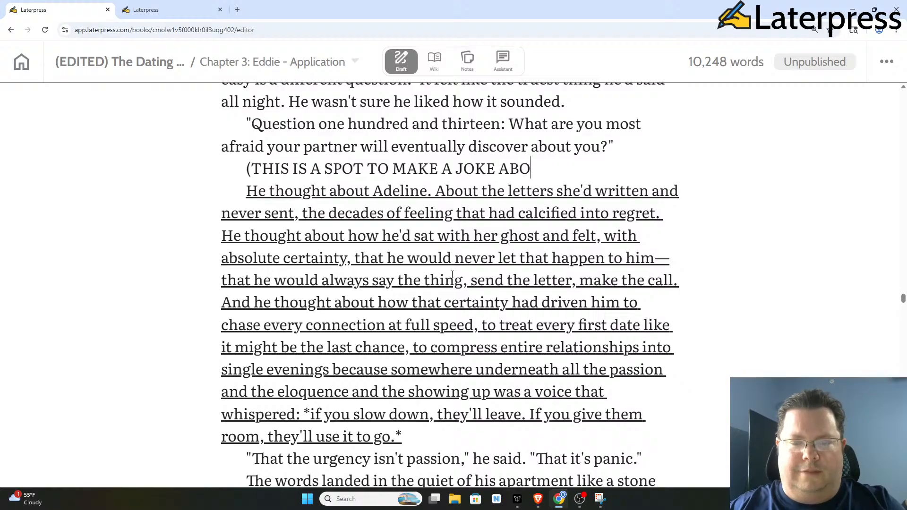
text(UT SOMETHING IN)
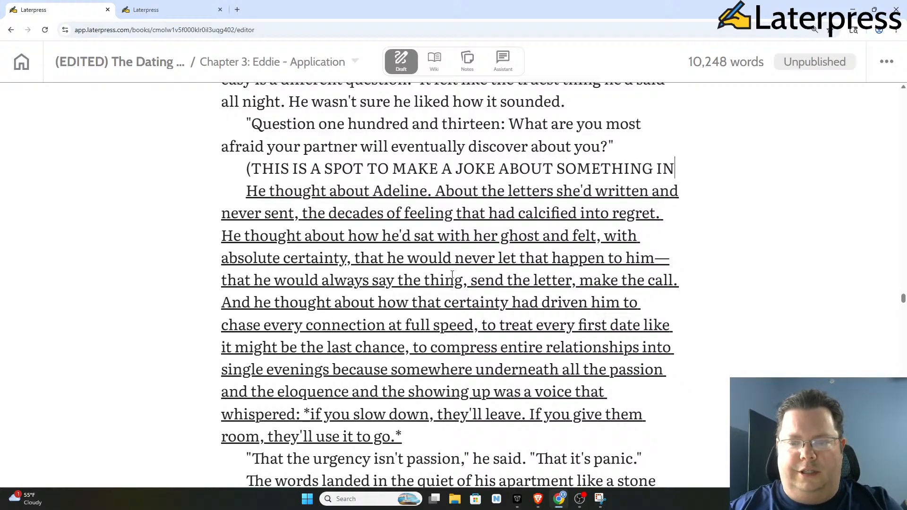
text(APPROATE)
key(BackSpace)
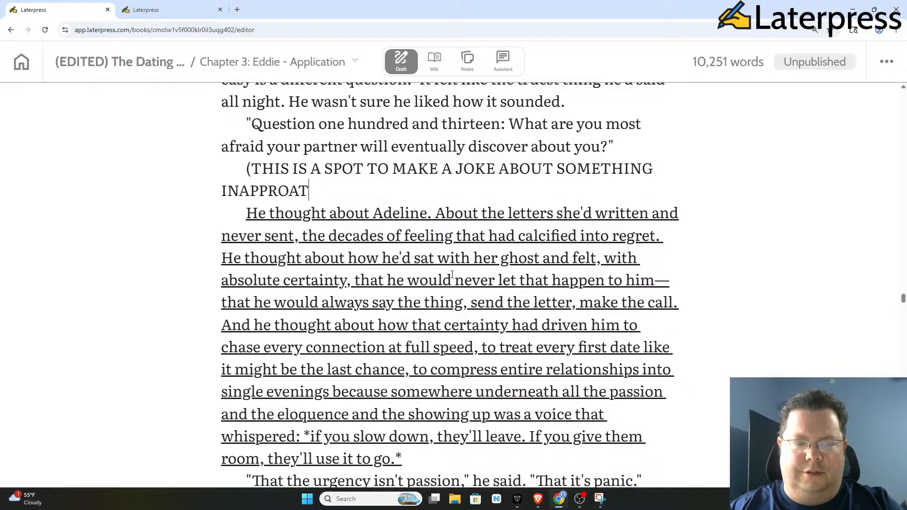
key(BackSpace)
key(BackSpace)
text(IATE)
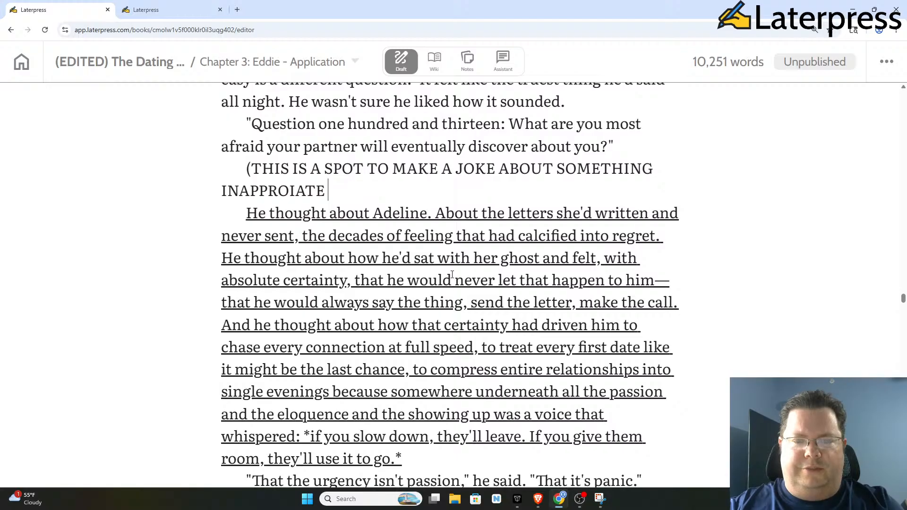
Step: Complete the placeholder note after "INAPPROIATE" with "FROM HIS PAST -- HIGHLIGHT CHARACTER TRAIT IN AN AMUSING WAY.)"
text(FRO)
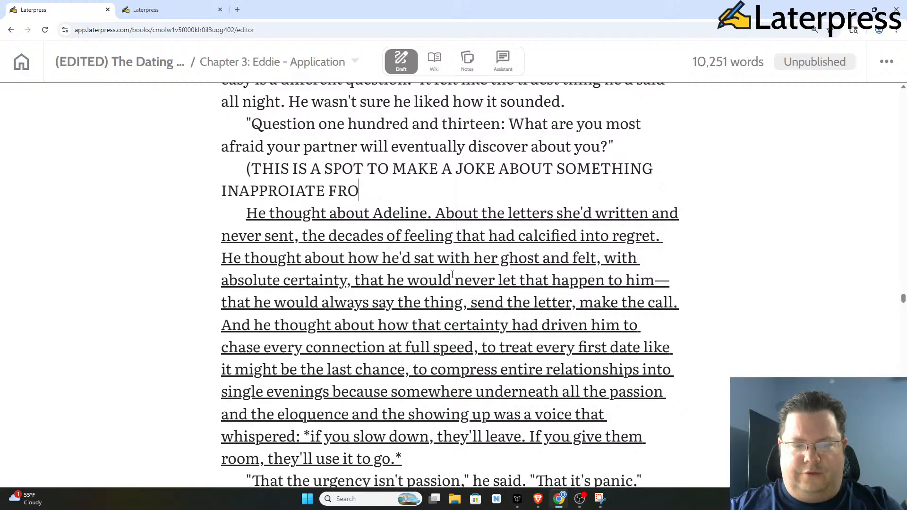
text(M HIS PAST )
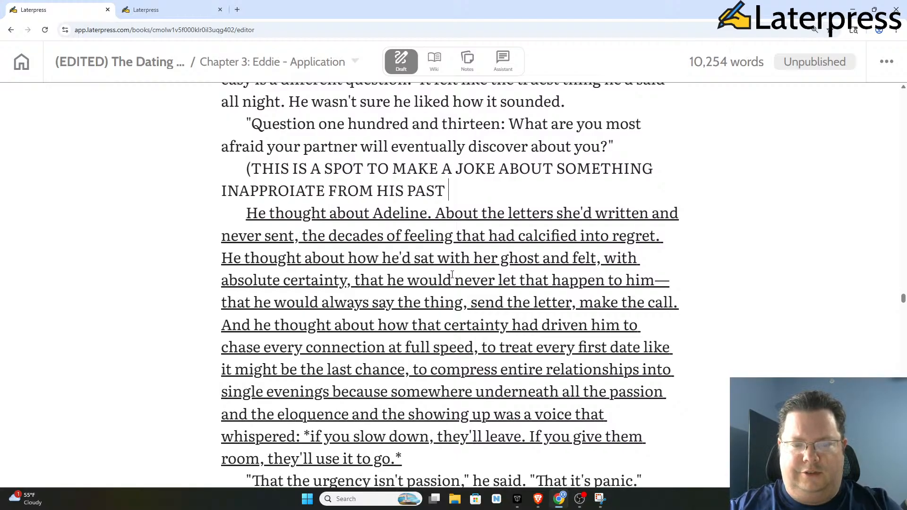
text(-- HIGHLIG)
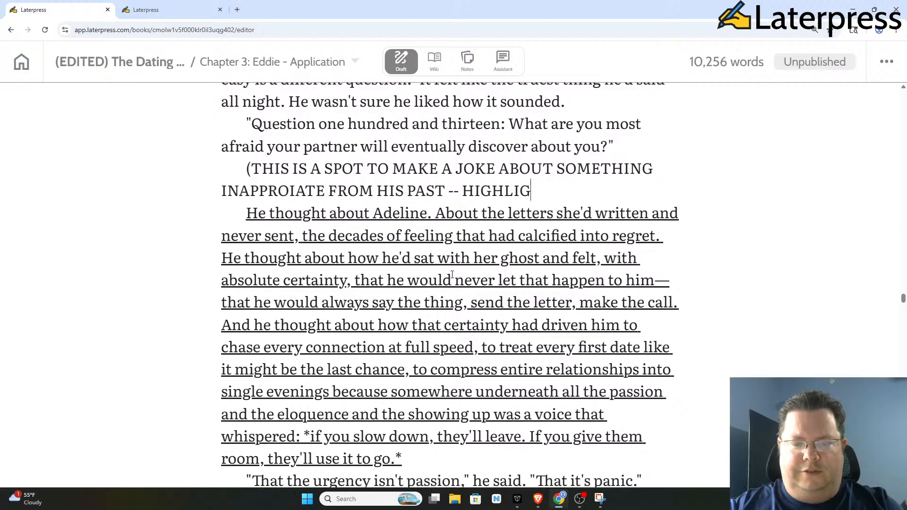
text(HT CHARACTER T)
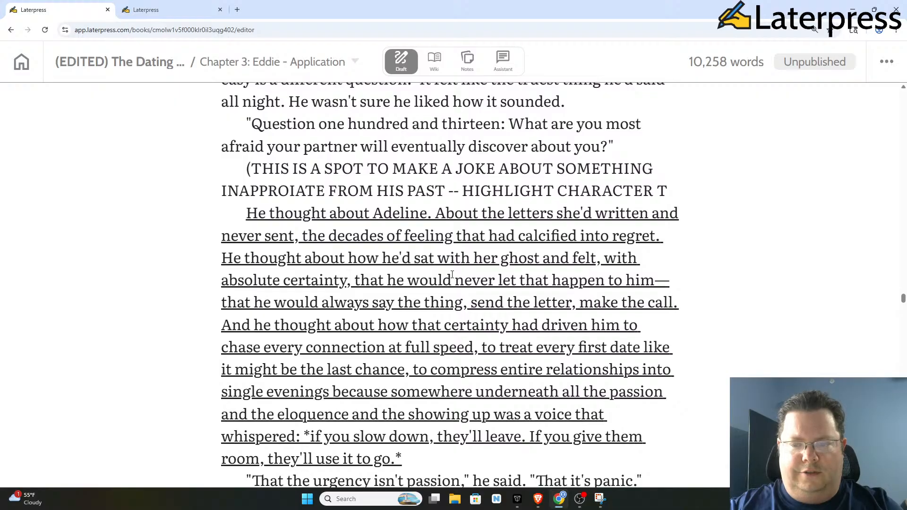
text(RAIT IN AN S)
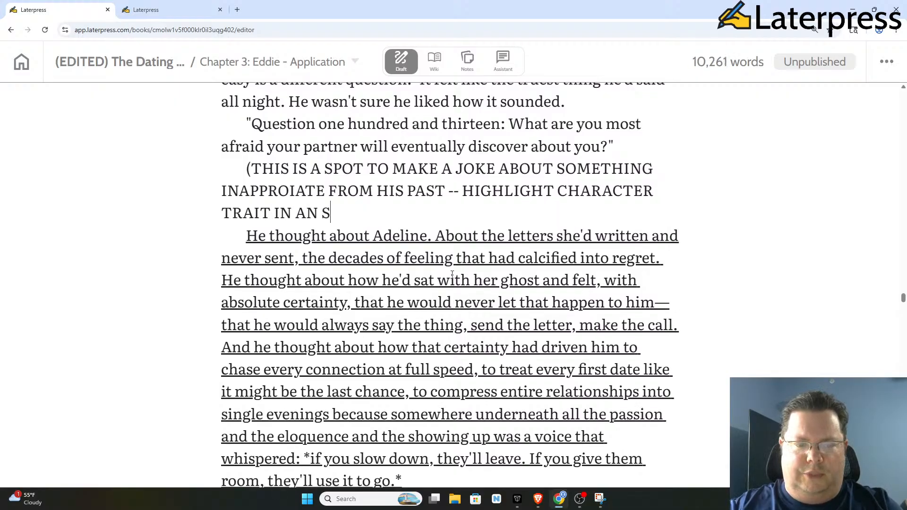
key(BackSpace)
text(AMU)
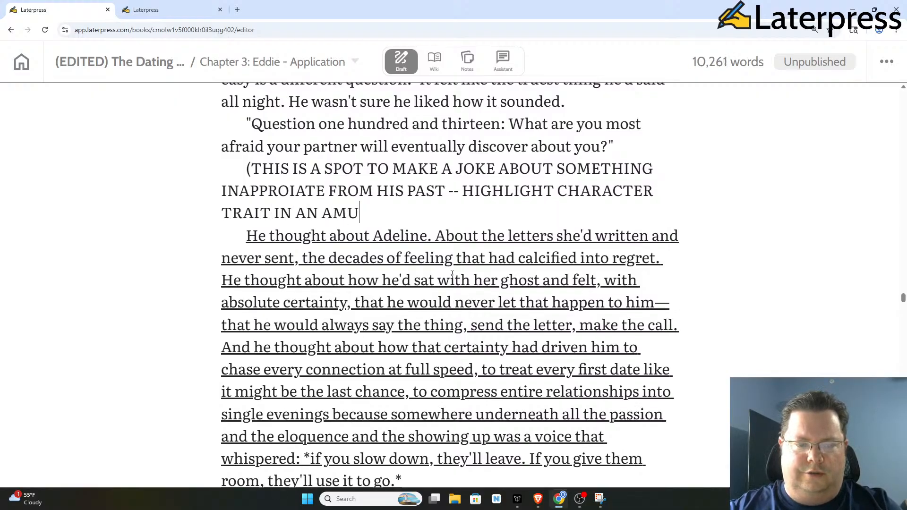
text(SING WAY.))
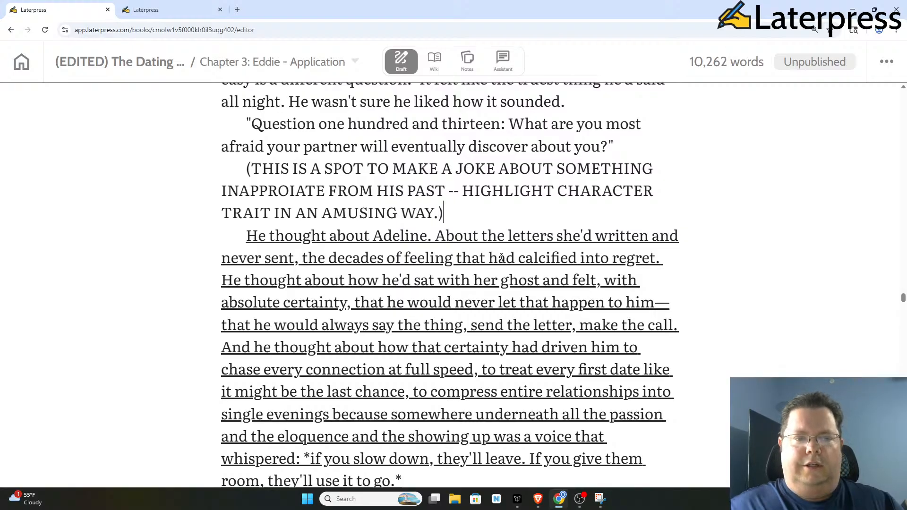
Step: Review how question one hundred and thirteen, the joke placeholder note and the underlined Adeline paragraph read in sequence
scroll(473, 170, down, 3)
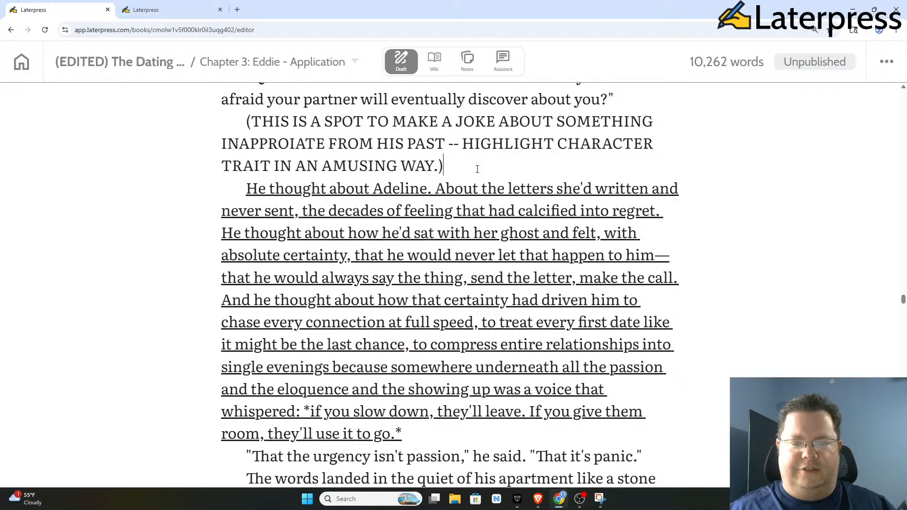
scroll(307, 217, up, 1)
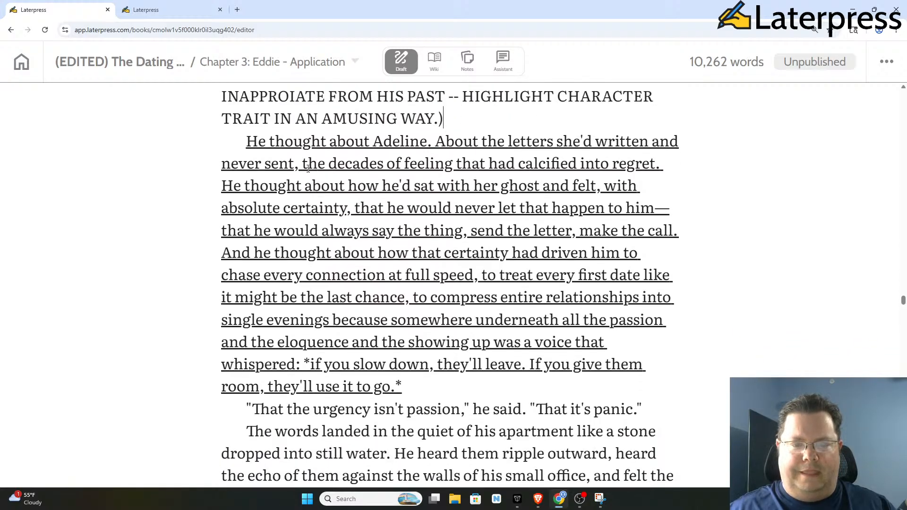
drag(246, 141, 449, 380)
click(425, 275)
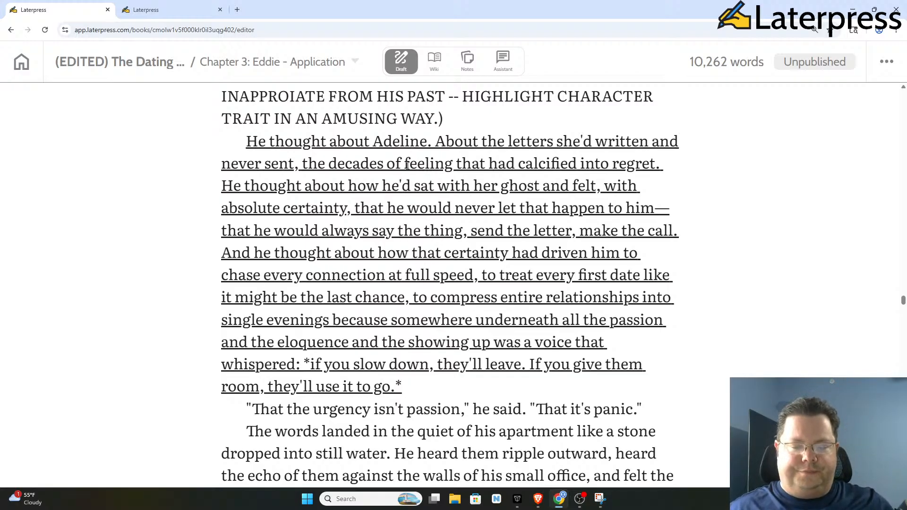
scroll(459, 171, up, 1)
scroll(353, 162, down, 1)
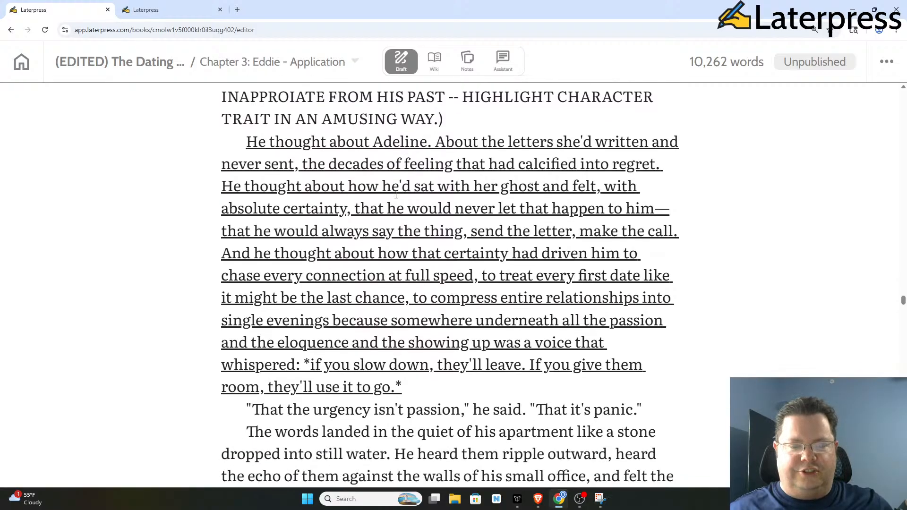
scroll(325, 182, up, 2)
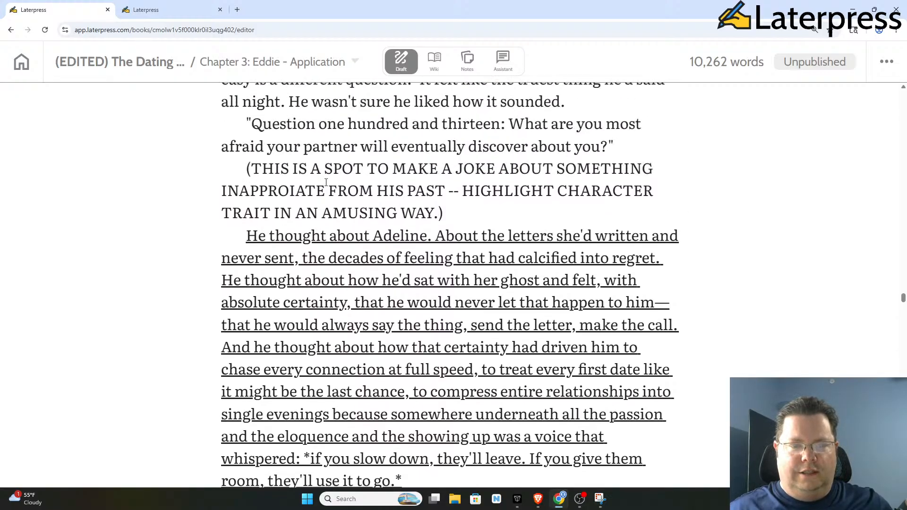
scroll(336, 185, down, 1)
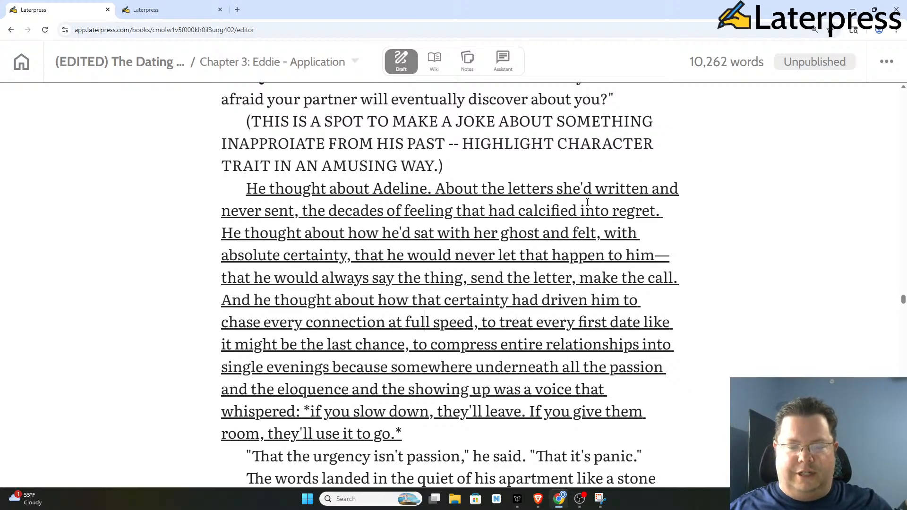
scroll(587, 202, up, 2)
drag(251, 171, 636, 188)
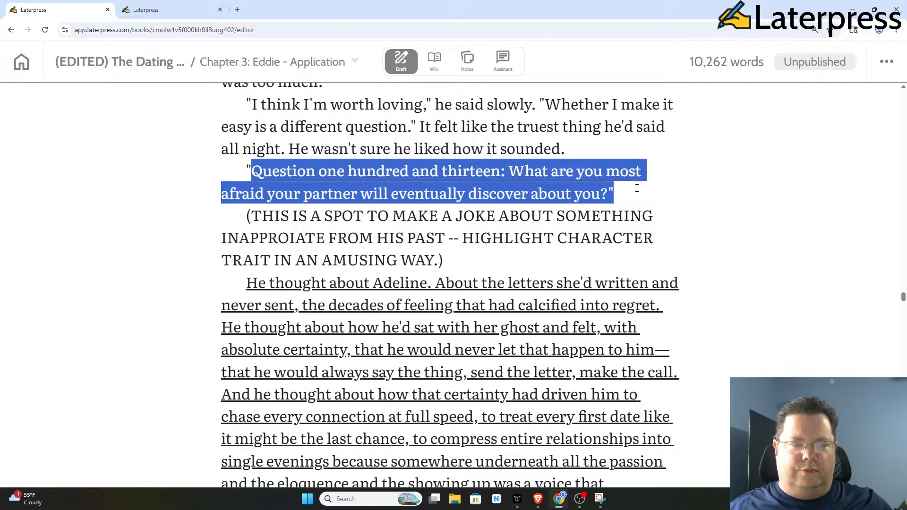
click(469, 170)
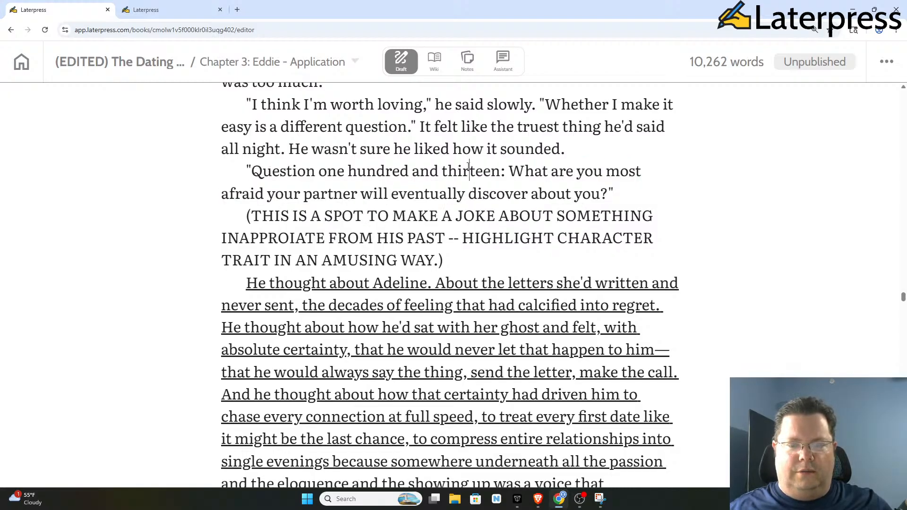
drag(253, 218, 438, 259)
click(425, 236)
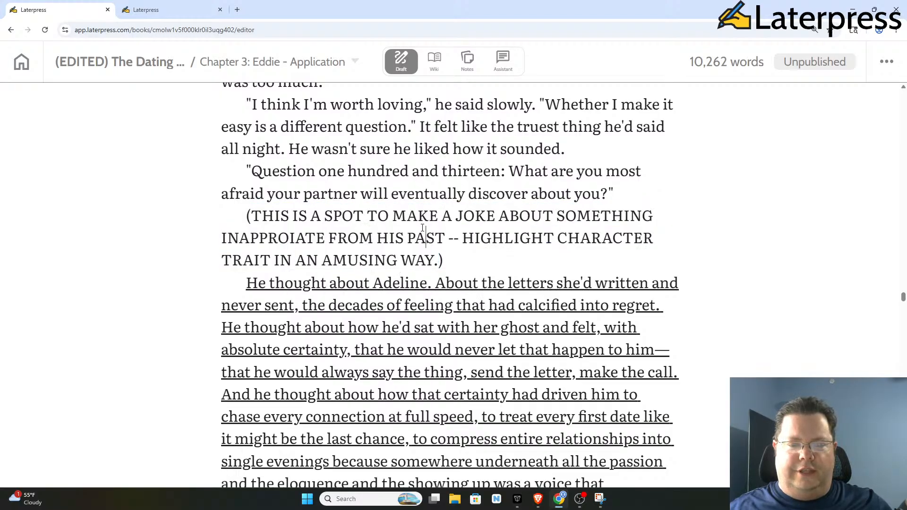
Step: Examine Eddie's "That the urgency isn't passion" reply and the wording of the paragraph after it, beginning "The words landed in the quiet"
scroll(324, 222, down, 8)
scroll(324, 222, up, 1)
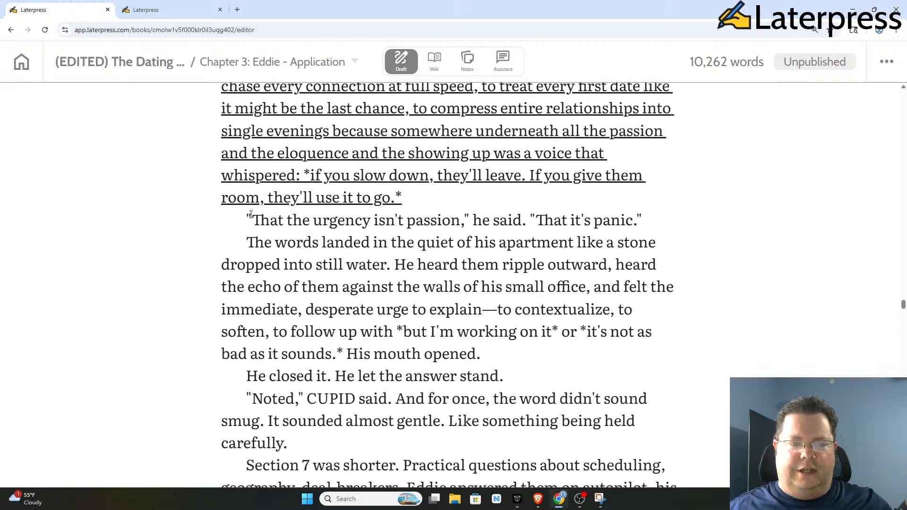
drag(246, 220, 653, 228)
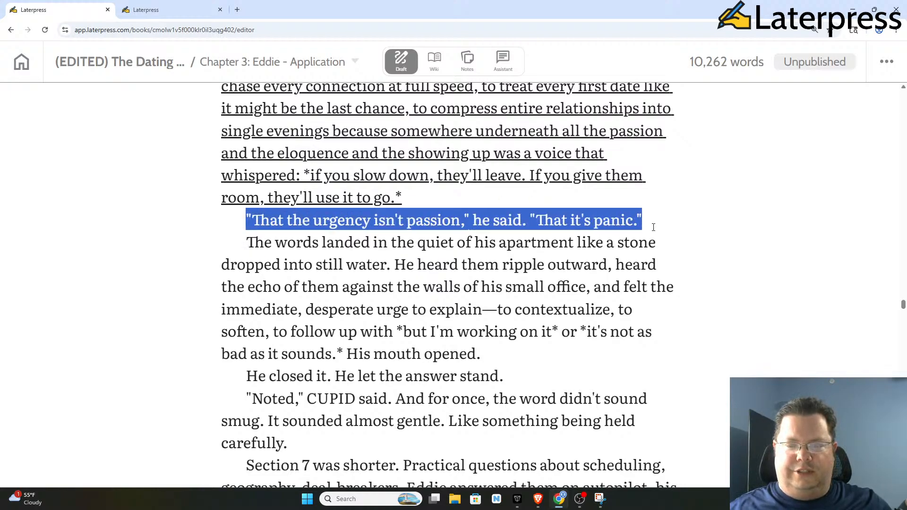
click(542, 214)
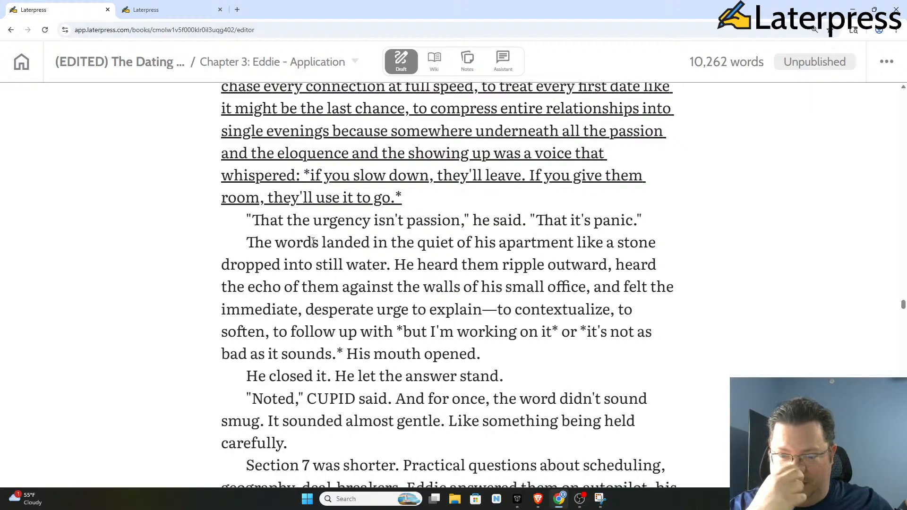
scroll(309, 249, down, 1)
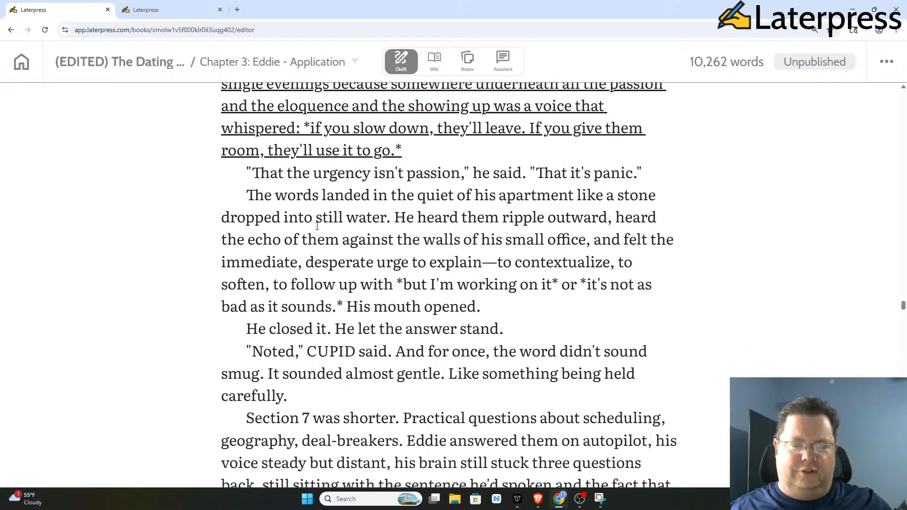
drag(255, 193, 264, 194)
click(248, 195)
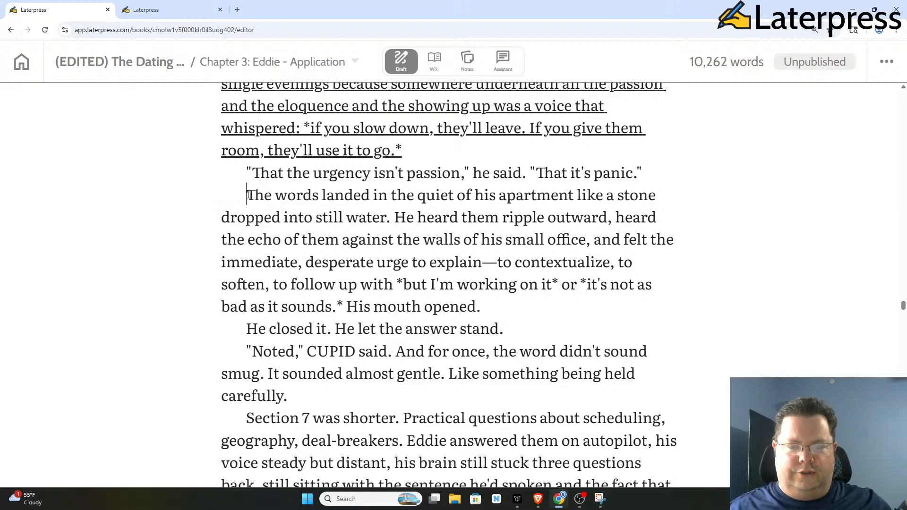
drag(394, 217, 458, 217)
click(492, 215)
drag(274, 195, 406, 194)
click(474, 195)
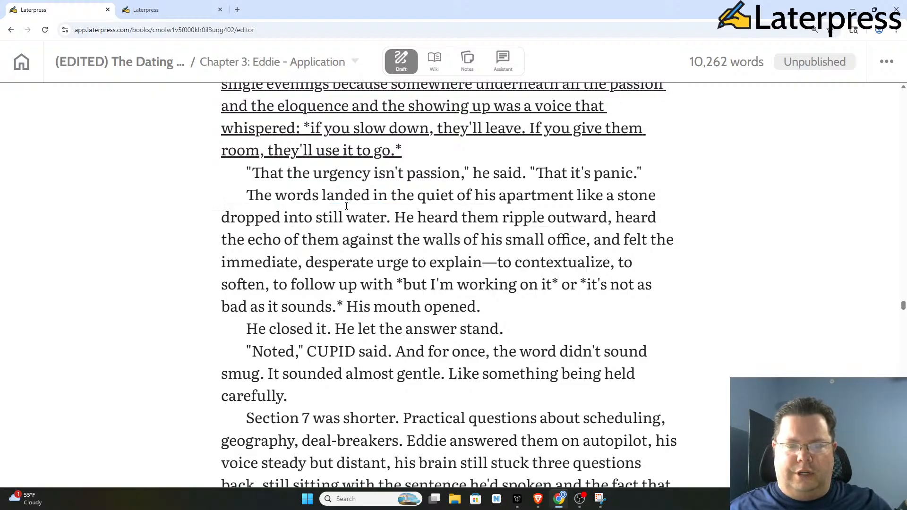
drag(322, 195, 496, 297)
click(448, 195)
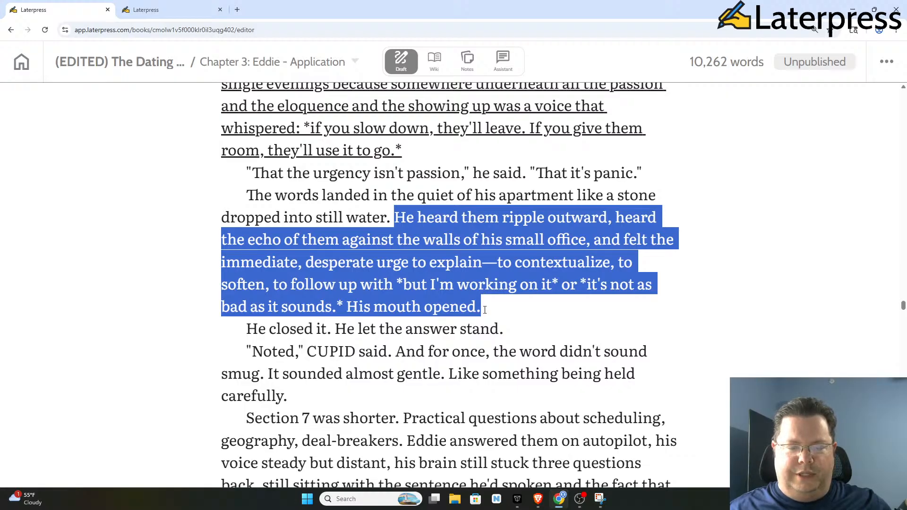
drag(484, 309, 515, 318)
click(460, 239)
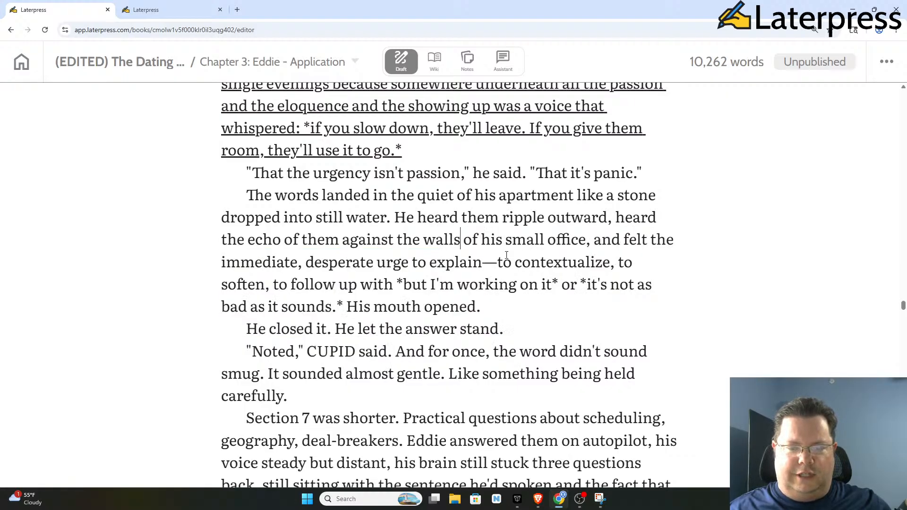
drag(497, 262, 595, 263)
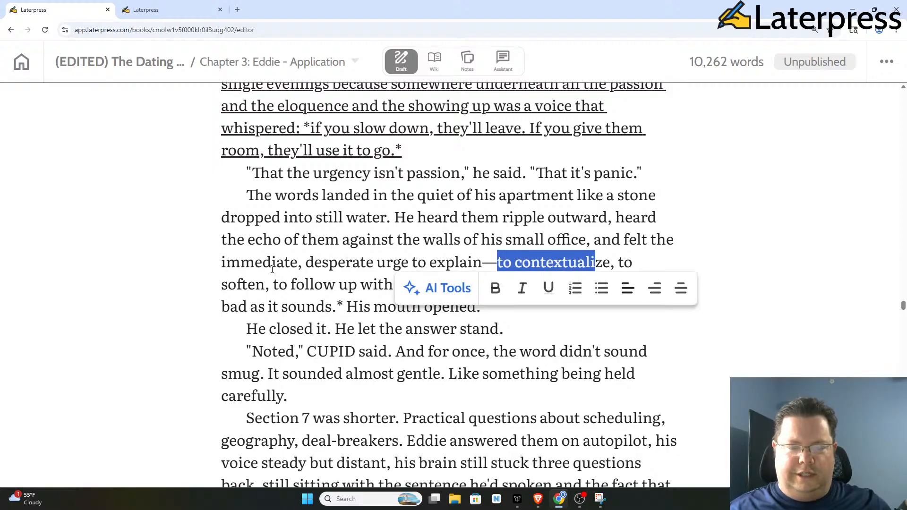
click(272, 269)
drag(235, 284, 359, 284)
click(296, 284)
click(375, 260)
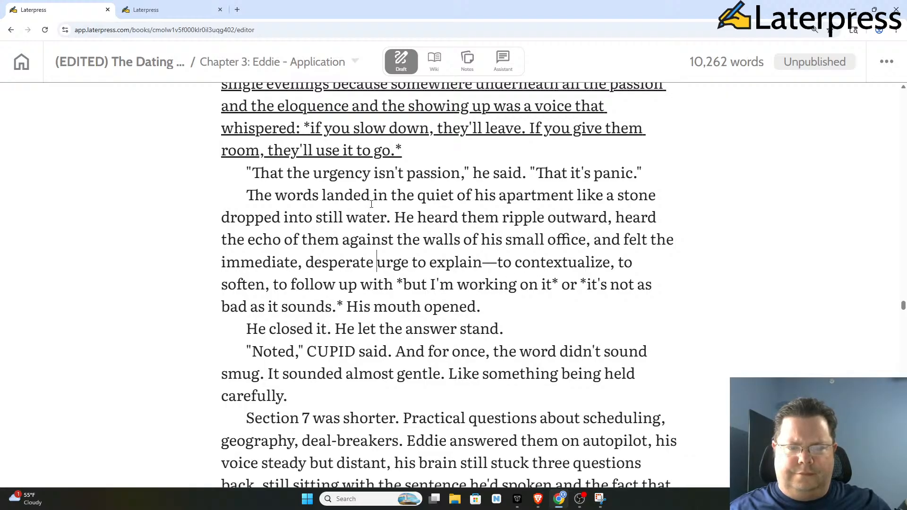
Step: Delete the text from "The words landed in the quiet" through "He let the answer stand.", including the leftover empty line before CUPID's "Noted" line
drag(255, 193, 365, 225)
click(287, 194)
drag(249, 196, 569, 331)
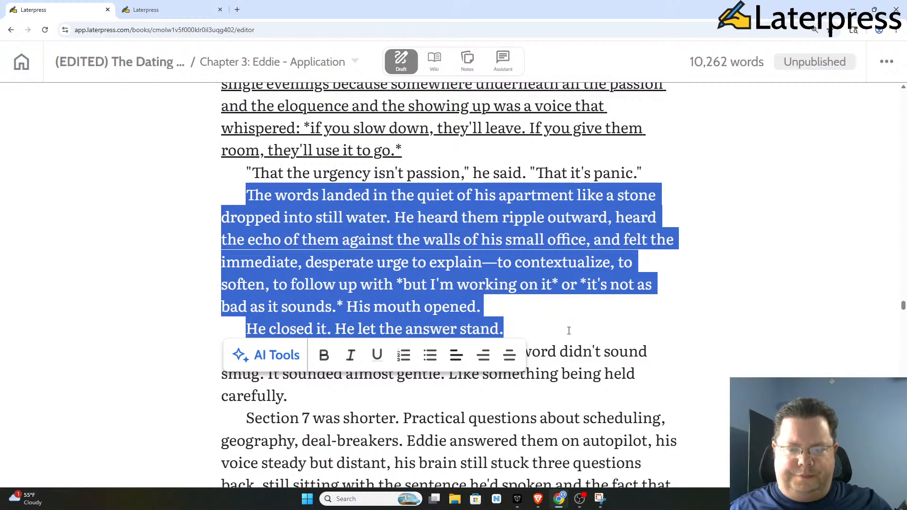
key(Delete)
key(Delete)
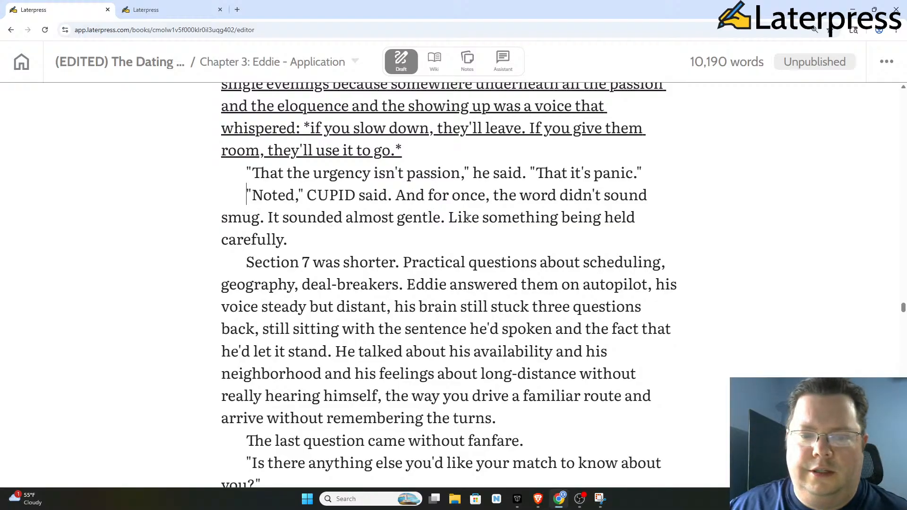
Step: In the Section 7 paragraph, delete ", still sitting with the sentence he'd spoken and the fact that he'd let it stand" after "three questions back"
scroll(331, 227, down, 2)
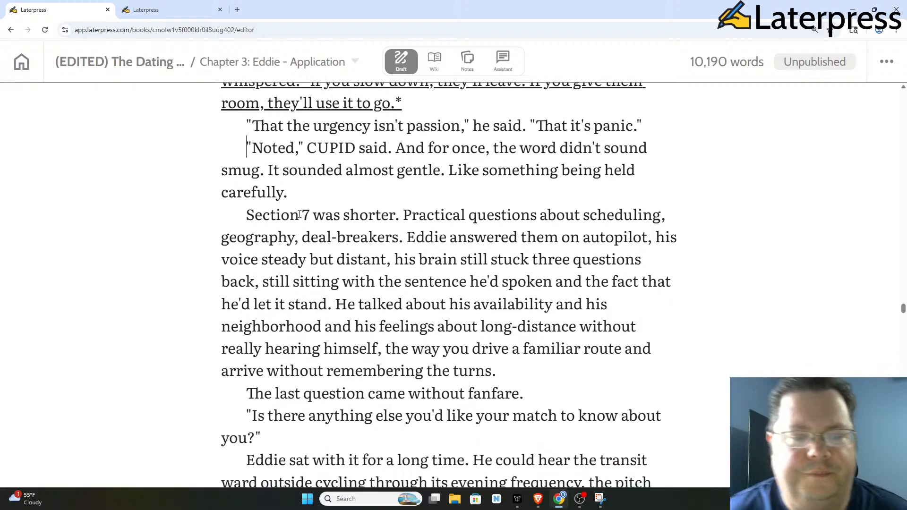
scroll(409, 181, down, 1)
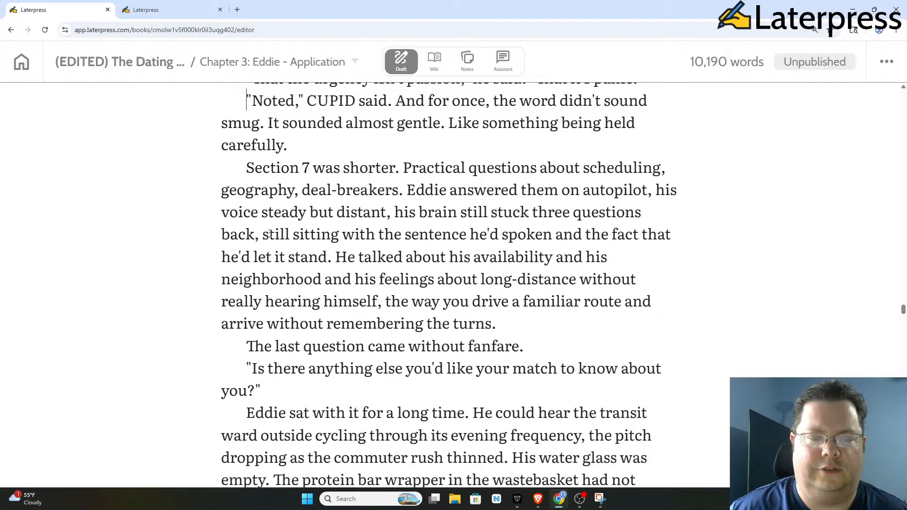
drag(269, 237, 300, 257)
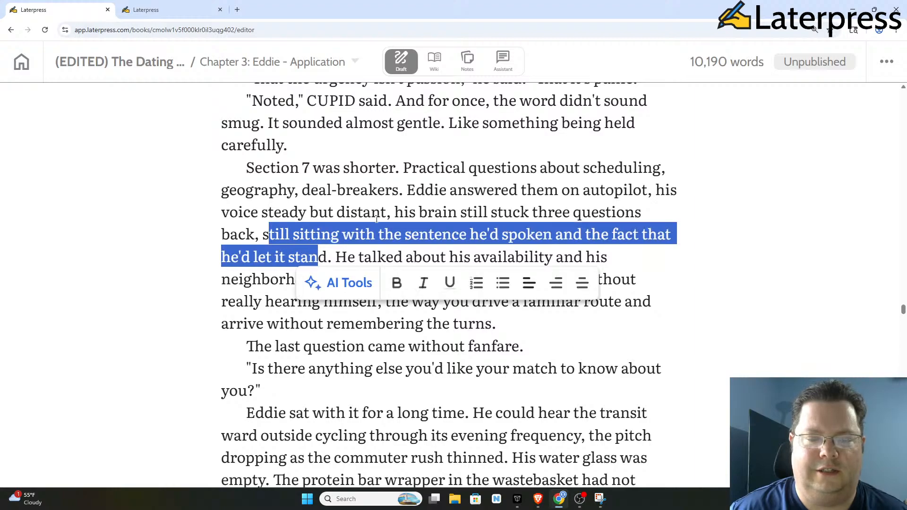
click(378, 217)
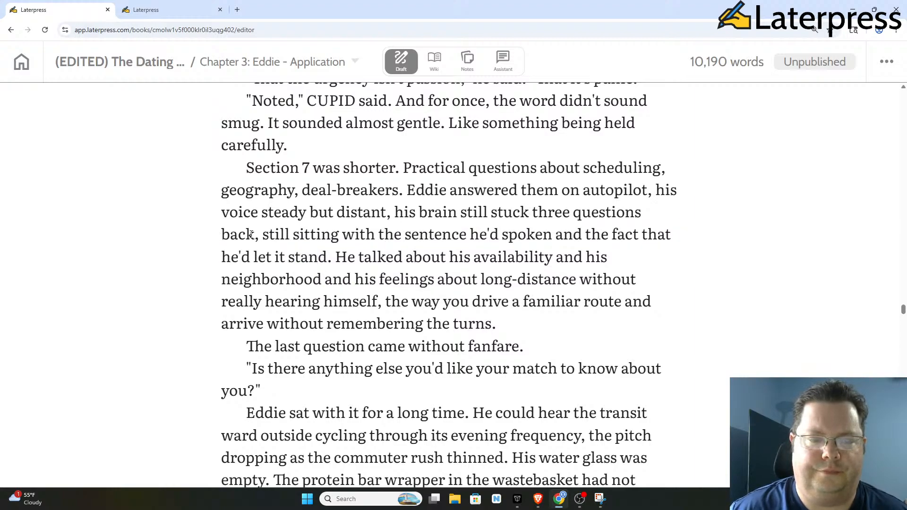
drag(255, 234, 324, 257)
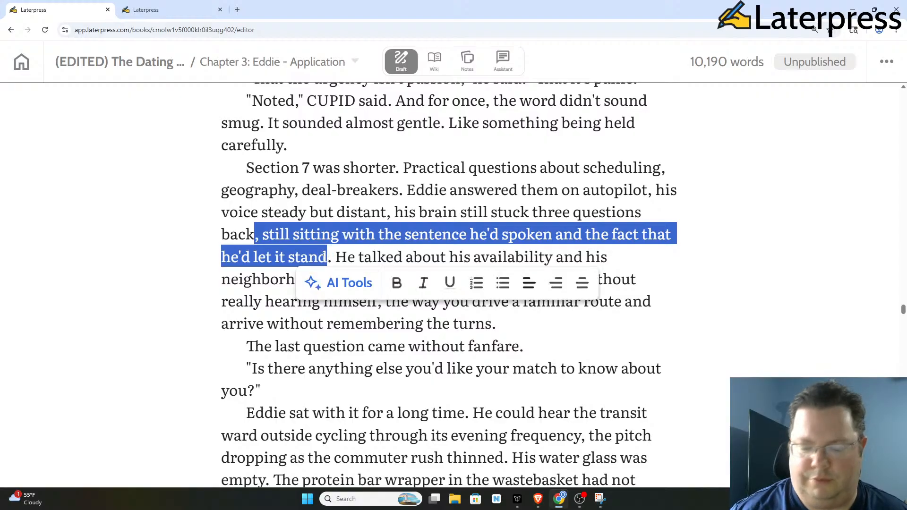
key(BackSpace)
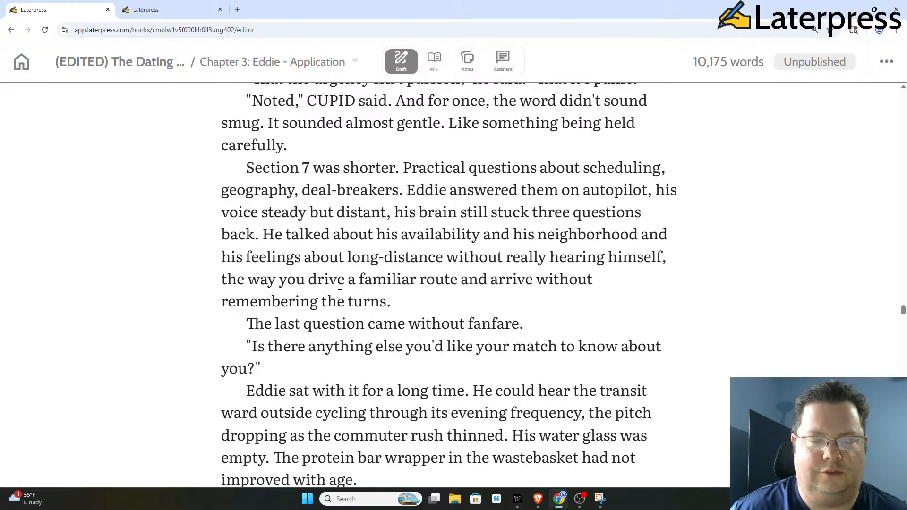
drag(459, 256, 387, 298)
click(384, 256)
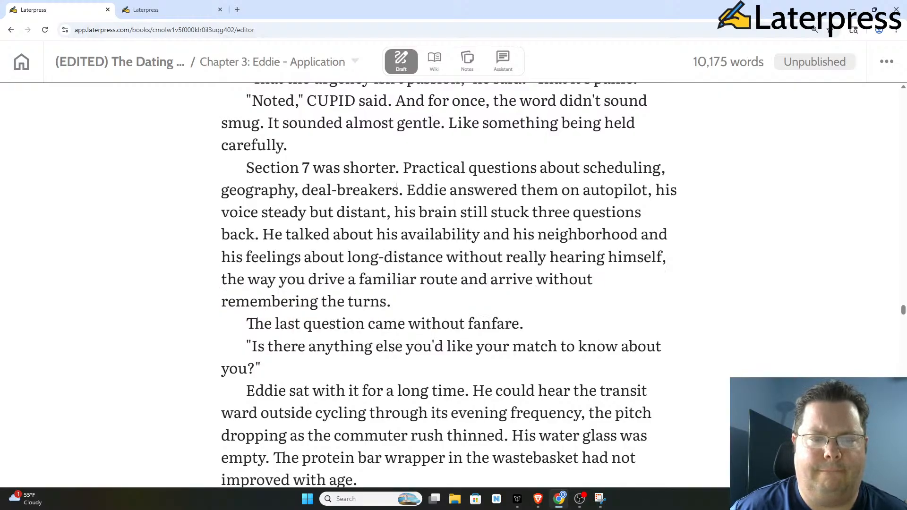
Step: Bold "deal-breakers" in the Section 7 paragraph to mark it
drag(302, 190, 400, 193)
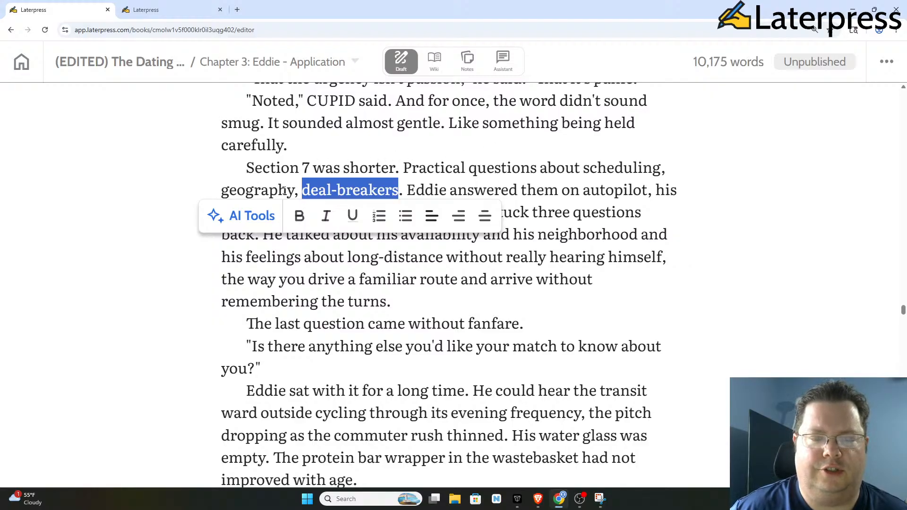
click(299, 216)
click(431, 176)
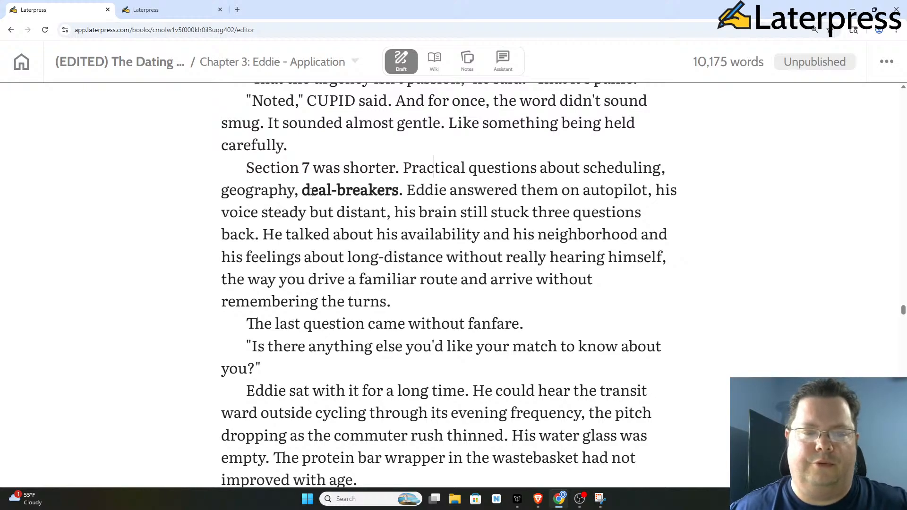
drag(310, 190, 376, 189)
click(445, 189)
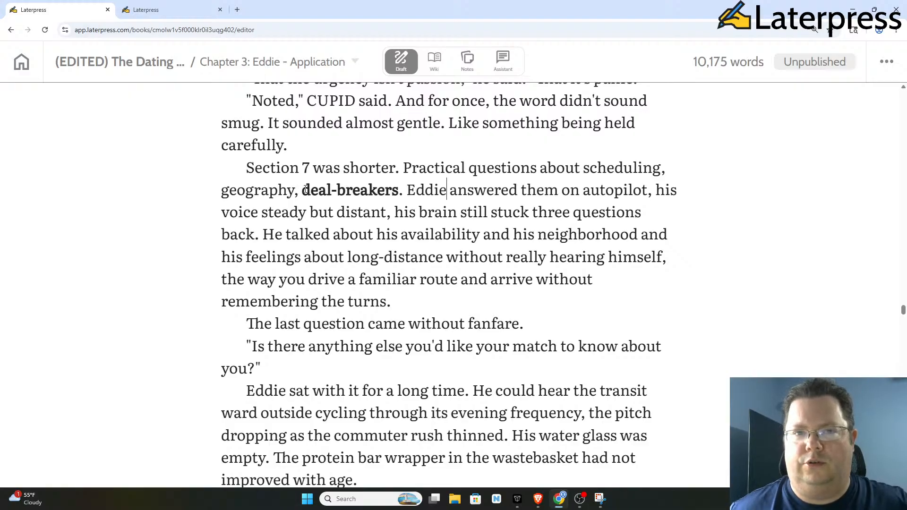
click(407, 189)
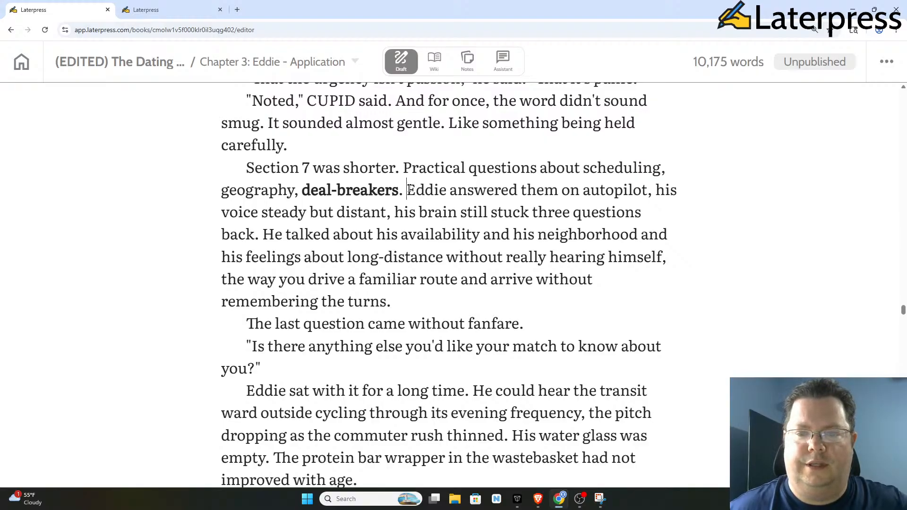
Step: Bold "transit ward" in the paragraph beginning "Eddie sat with it for a long time."
scroll(323, 193, down, 3)
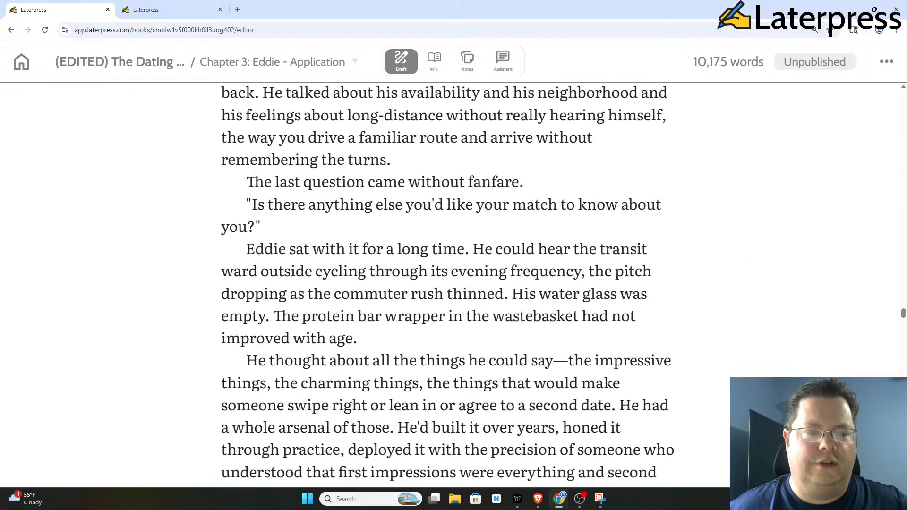
drag(256, 183, 530, 183)
click(393, 158)
scroll(425, 160, down, 4)
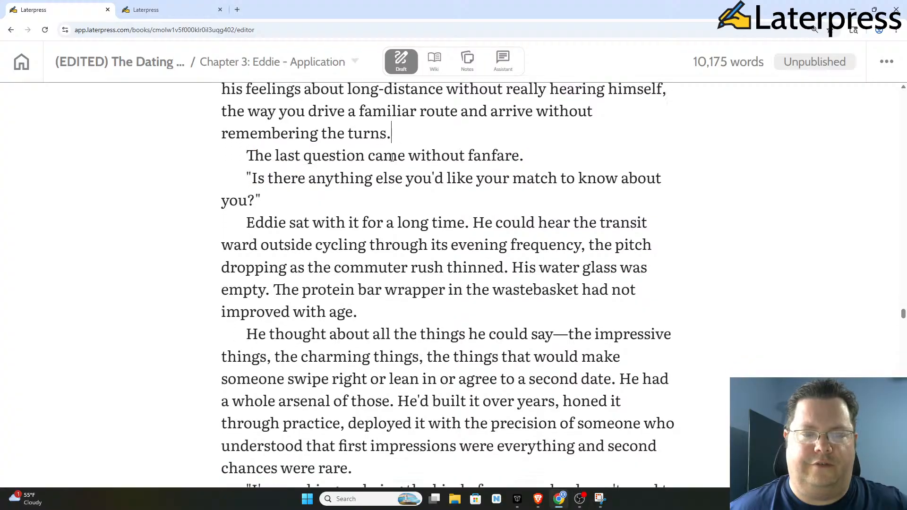
scroll(519, 165, up, 2)
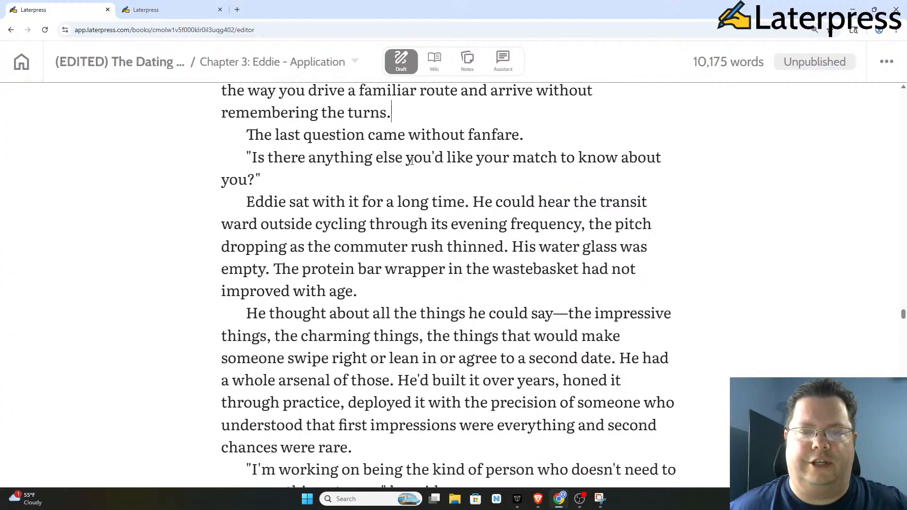
scroll(339, 195, down, 1)
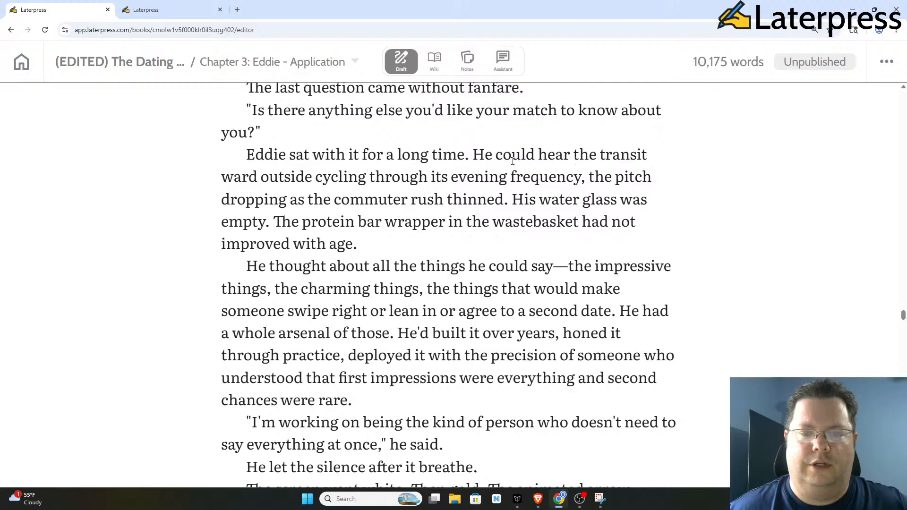
drag(599, 154, 260, 179)
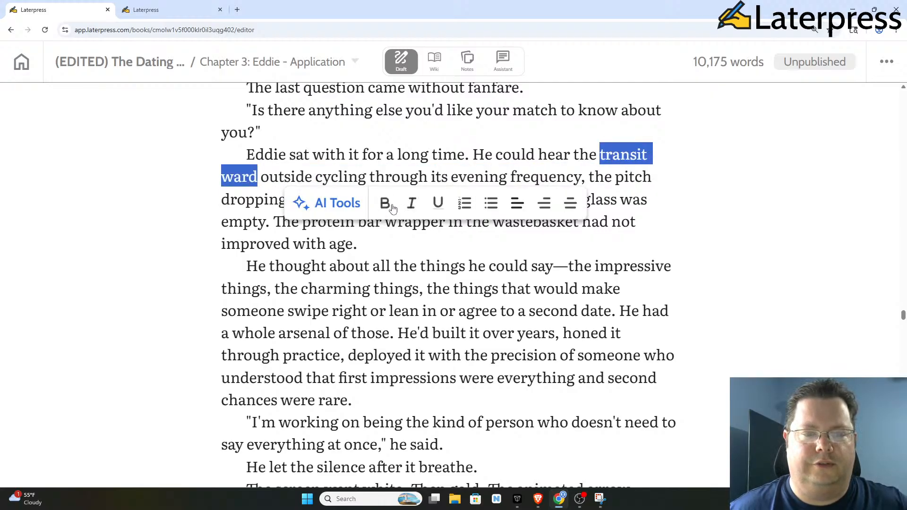
click(385, 203)
click(385, 176)
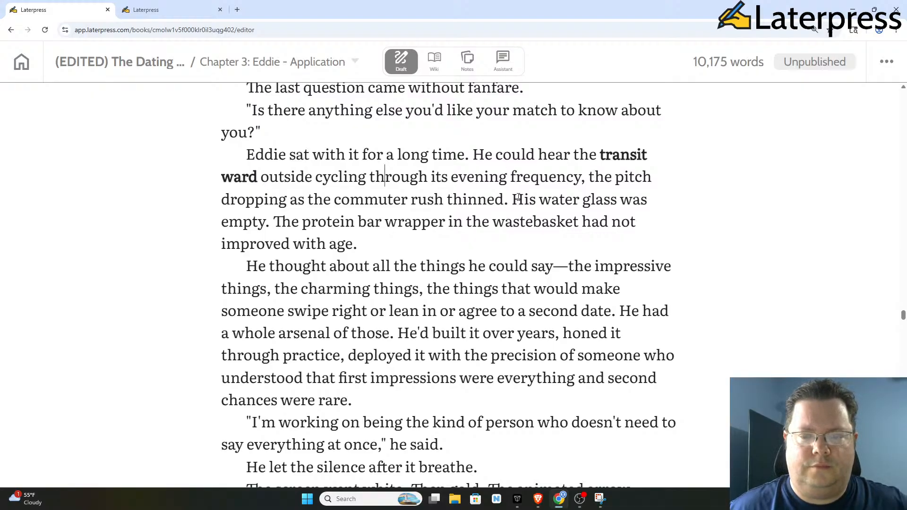
Step: Delete the text from "He could hear the transit ward" through "improved with age." and join the following "He thought about" paragraph to "Eddie sat with it"
drag(512, 199, 627, 235)
drag(400, 240, 399, 239)
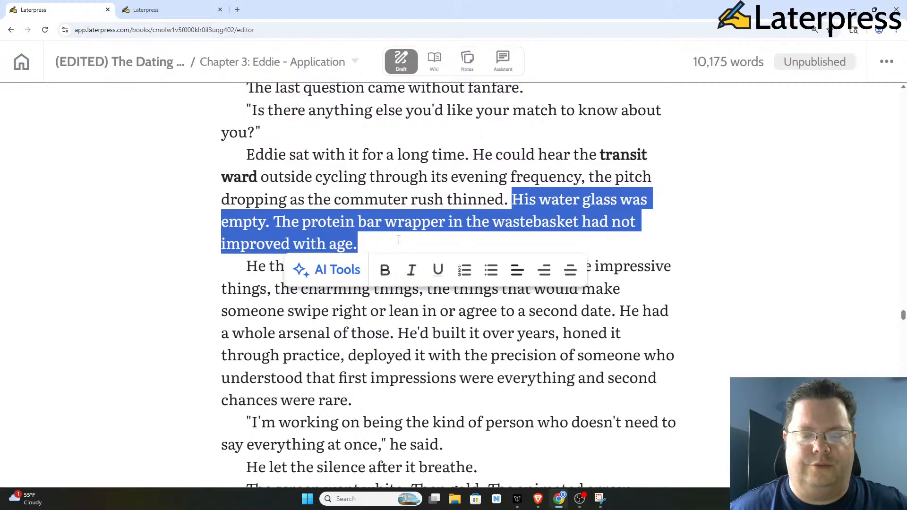
click(439, 222)
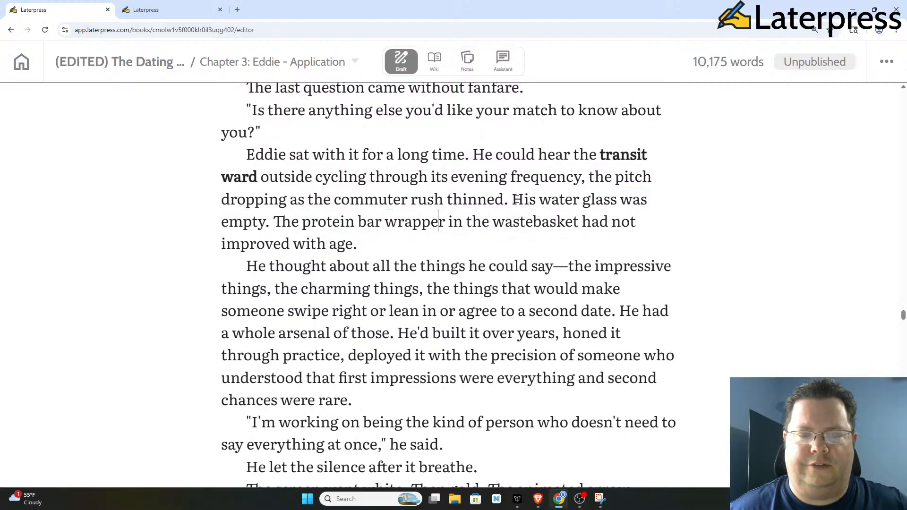
click(516, 198)
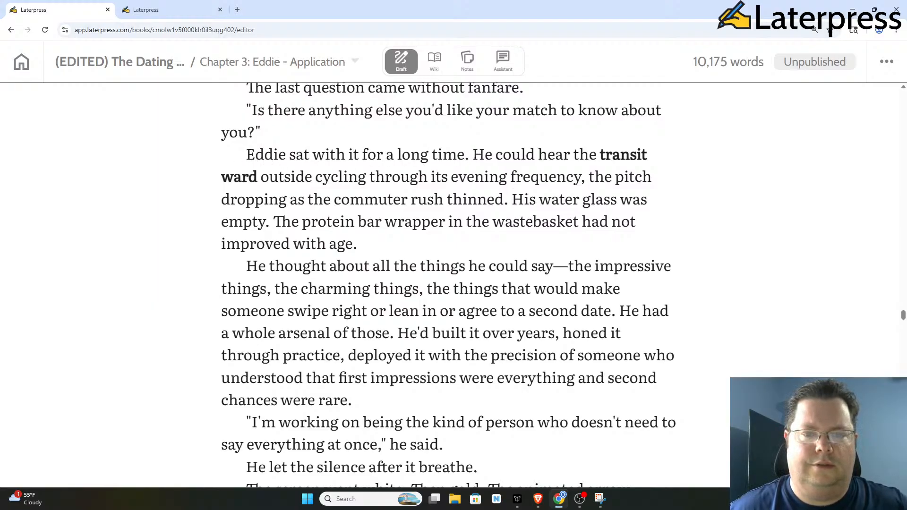
drag(472, 154, 473, 246)
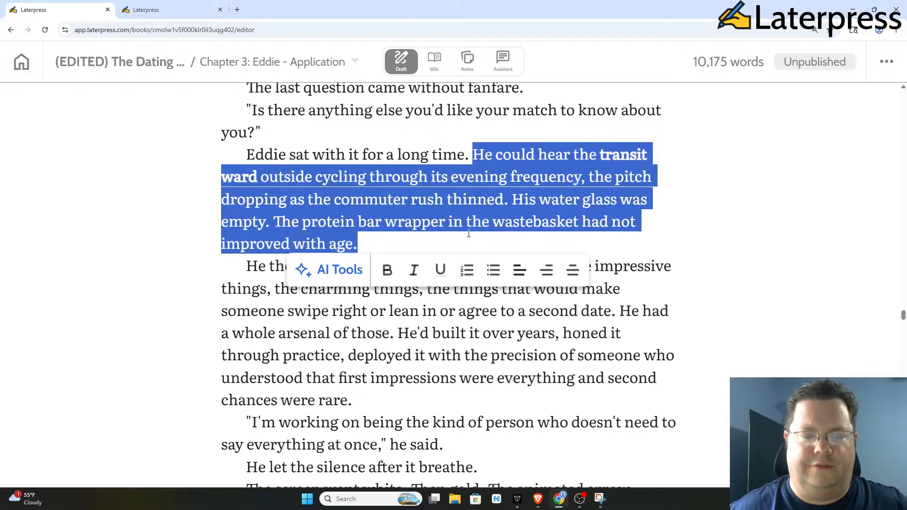
key(BackSpace)
key(Delete)
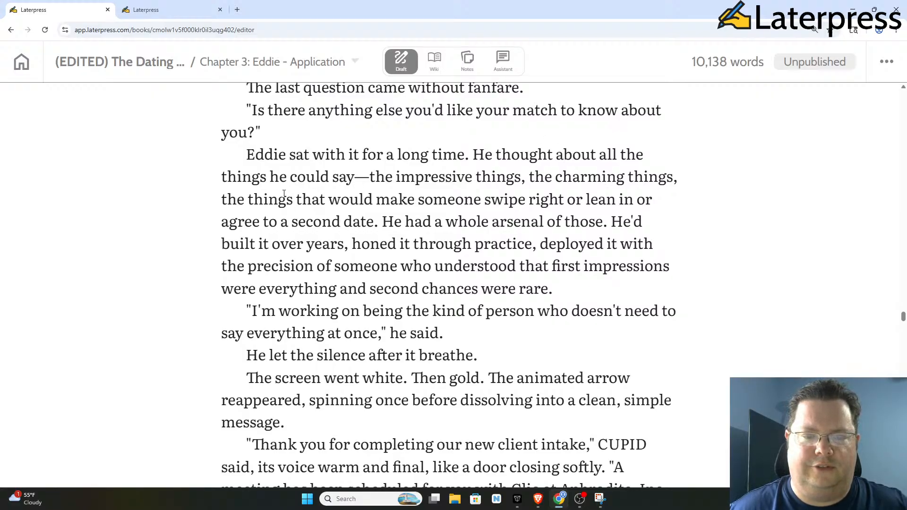
Step: Bold "the impressive things, the charming things, the things that" in the paragraph beginning "Eddie sat with it for a long time."
drag(414, 181, 666, 181)
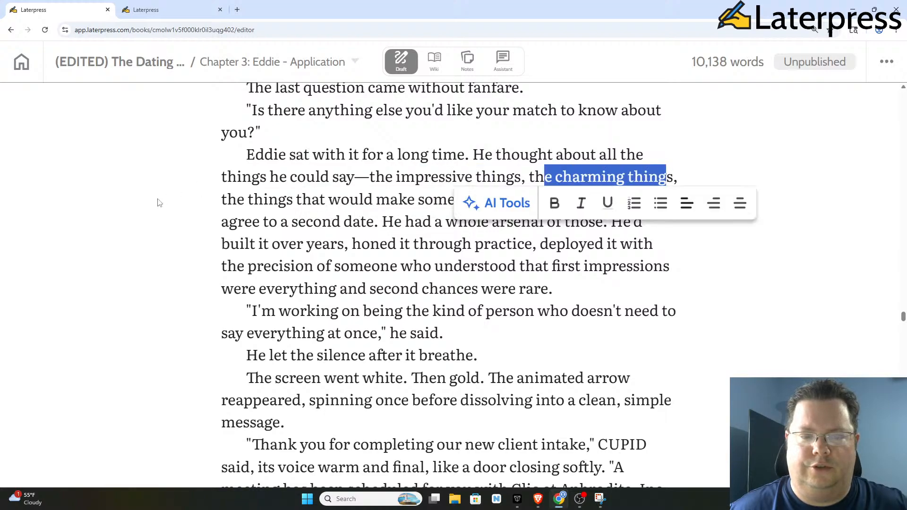
click(269, 200)
drag(222, 198, 369, 199)
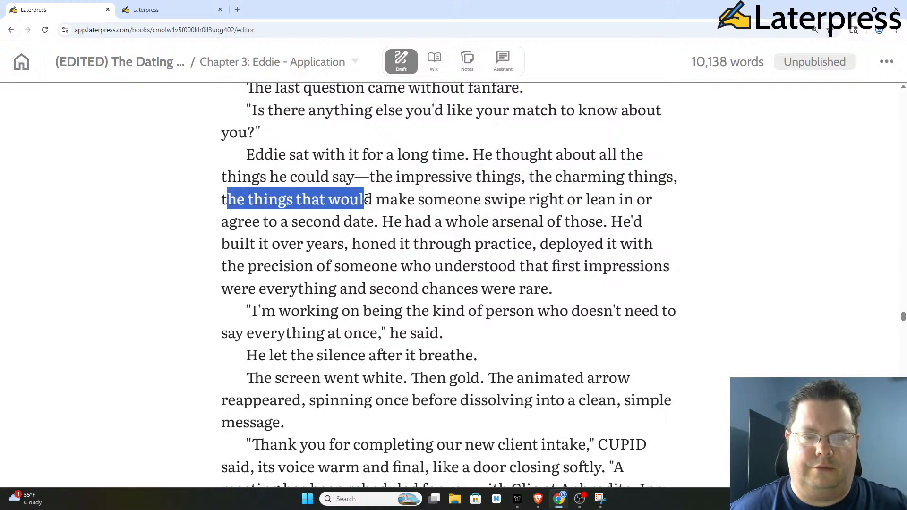
click(438, 177)
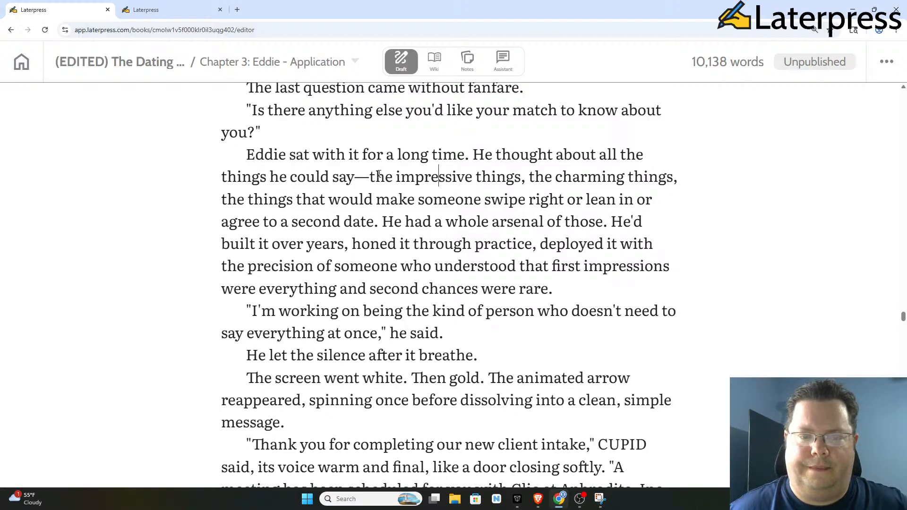
drag(369, 176, 328, 205)
click(400, 225)
click(408, 199)
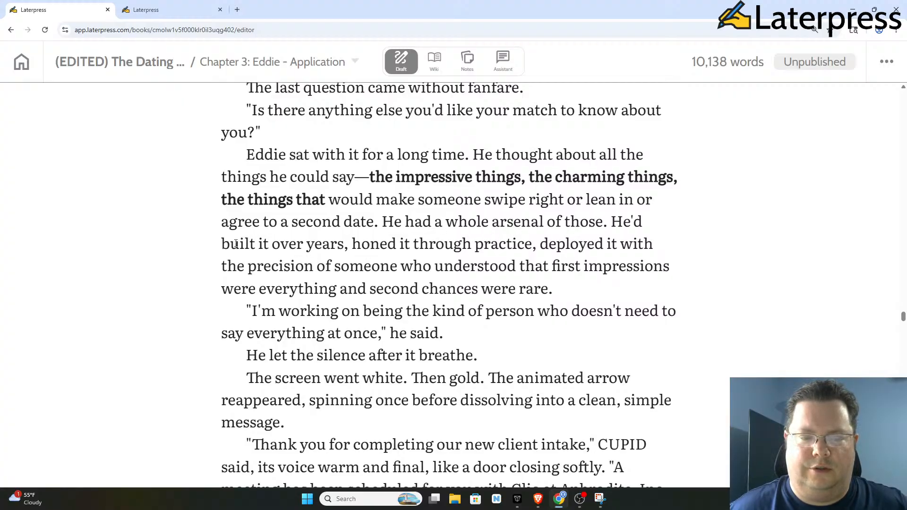
Step: Bold "He'd built it over years, honed it through practice, deployed it with the precision" after "He had a whole arsenal of those."
drag(611, 221, 314, 268)
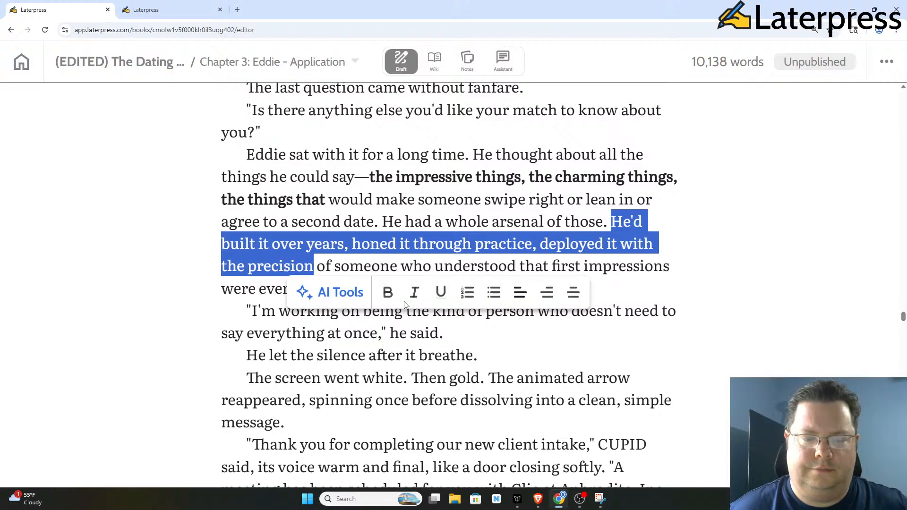
click(388, 295)
click(414, 221)
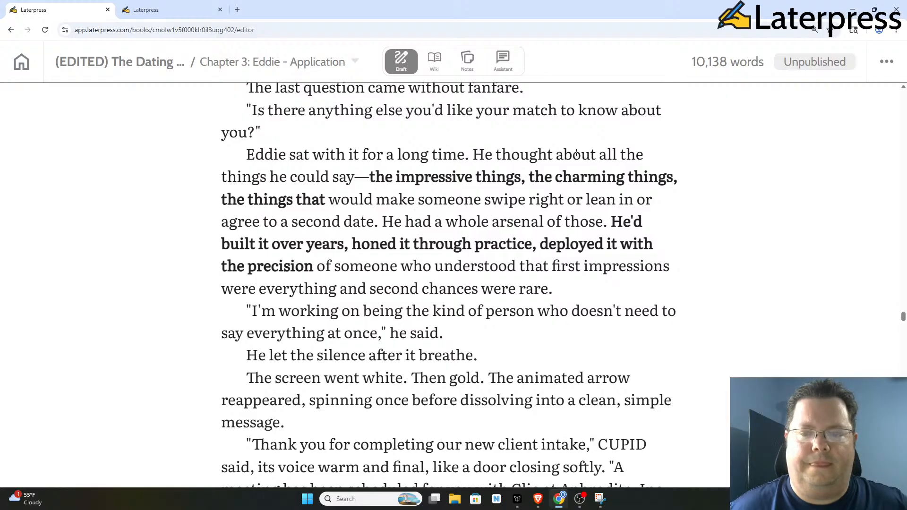
Step: Bold "like a door closing softly." in CUPID's "Thank you for completing our new client intake" paragraph
scroll(426, 174, down, 1)
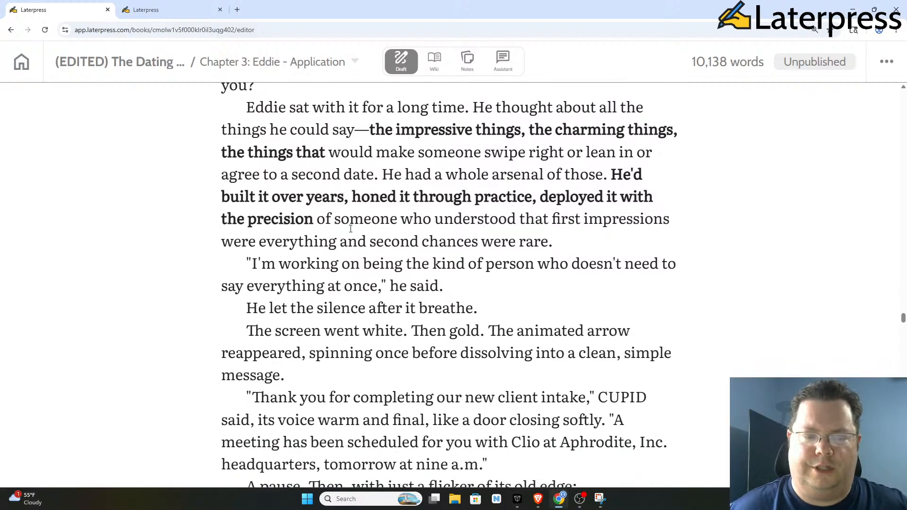
scroll(387, 220, down, 1)
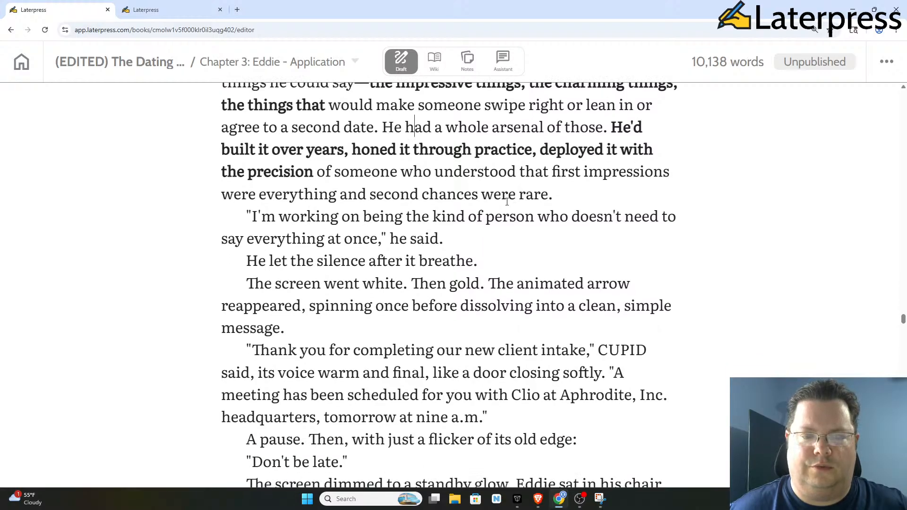
scroll(507, 202, down, 1)
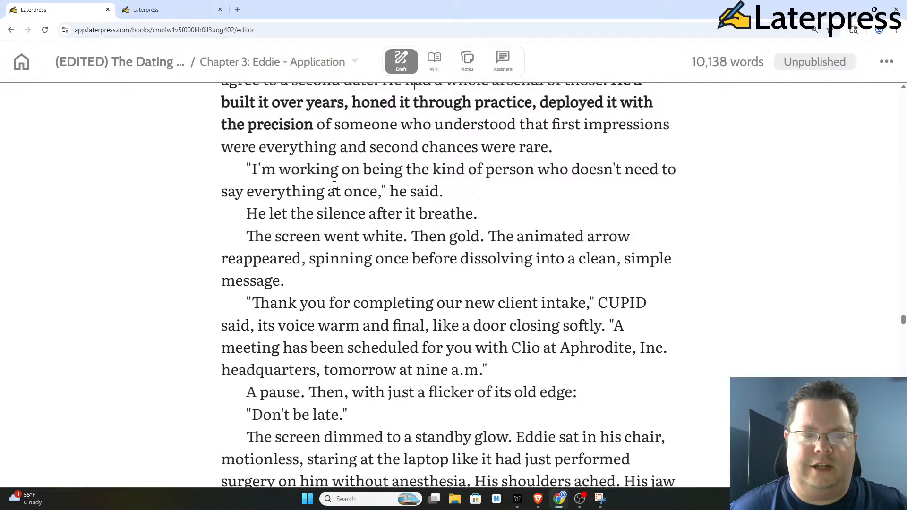
scroll(334, 185, down, 1)
scroll(330, 187, up, 1)
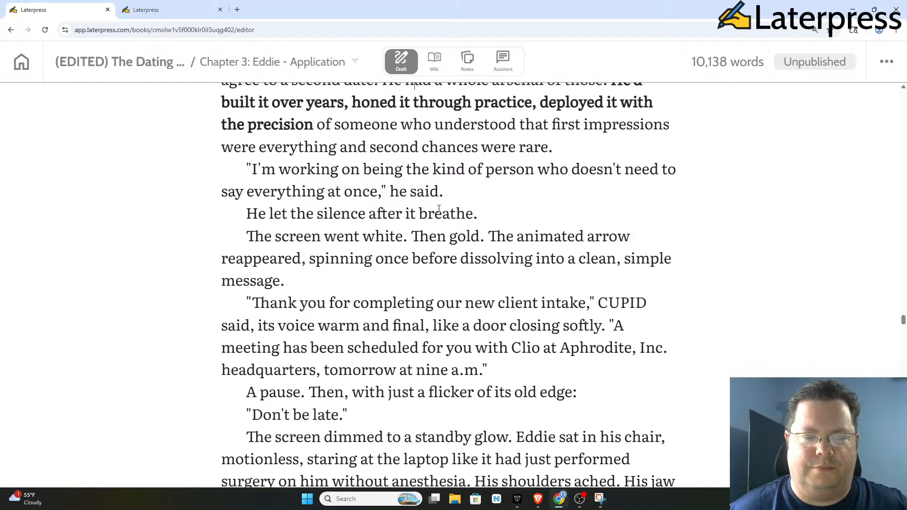
scroll(350, 203, down, 1)
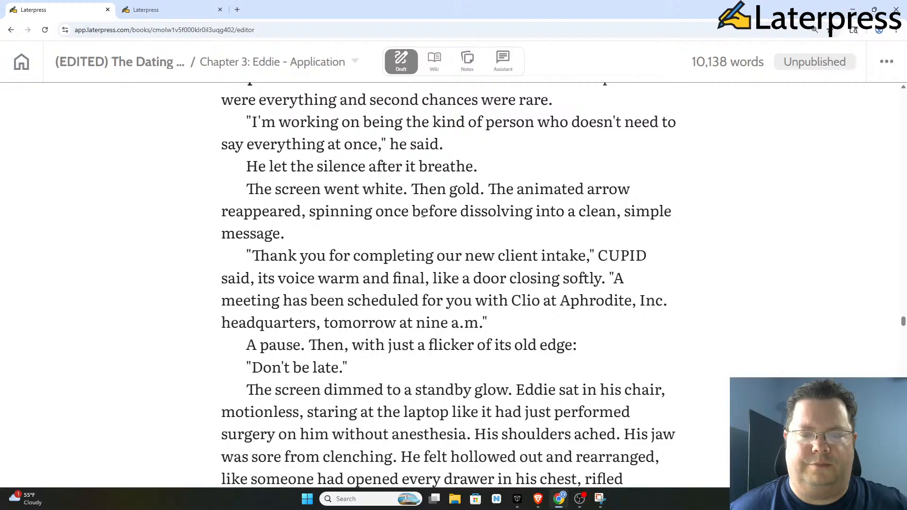
scroll(302, 211, down, 1)
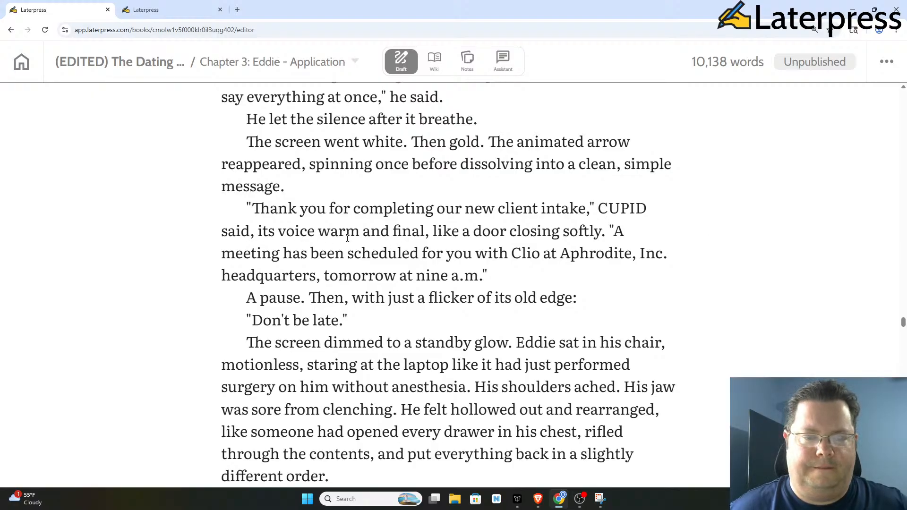
drag(431, 231, 606, 235)
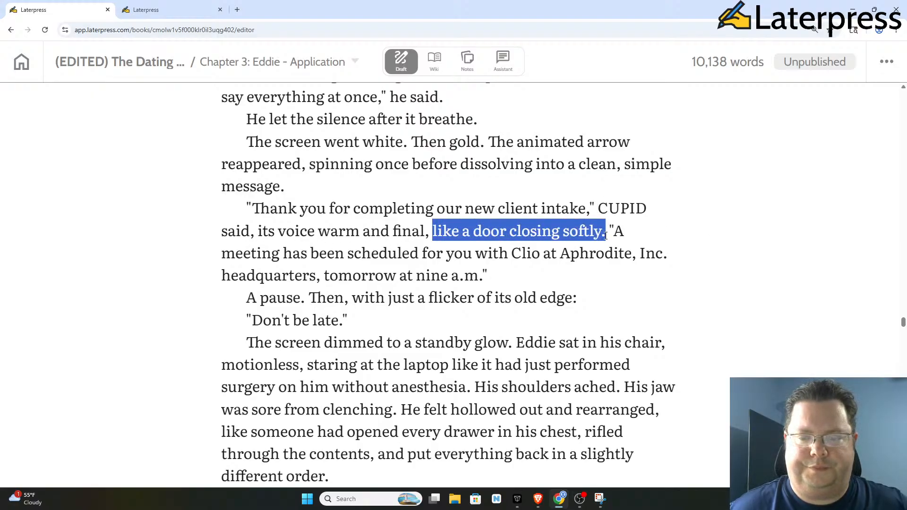
click(468, 257)
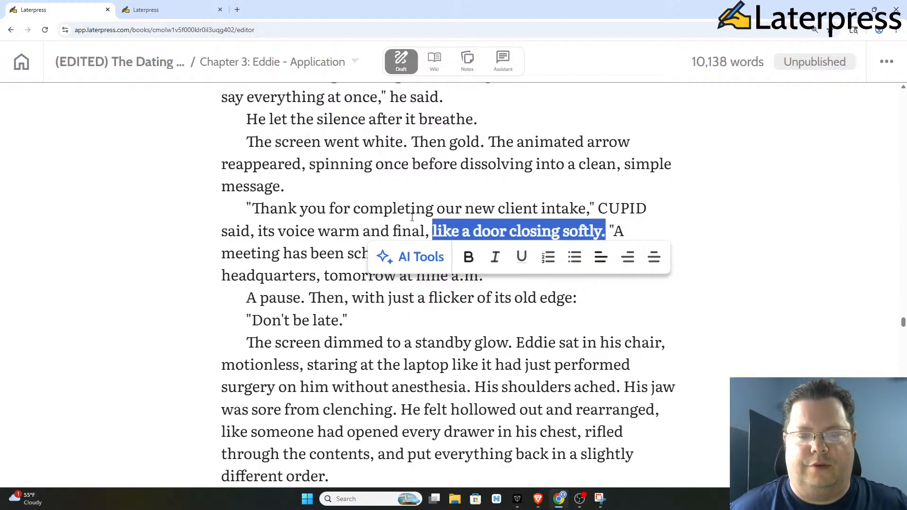
click(392, 208)
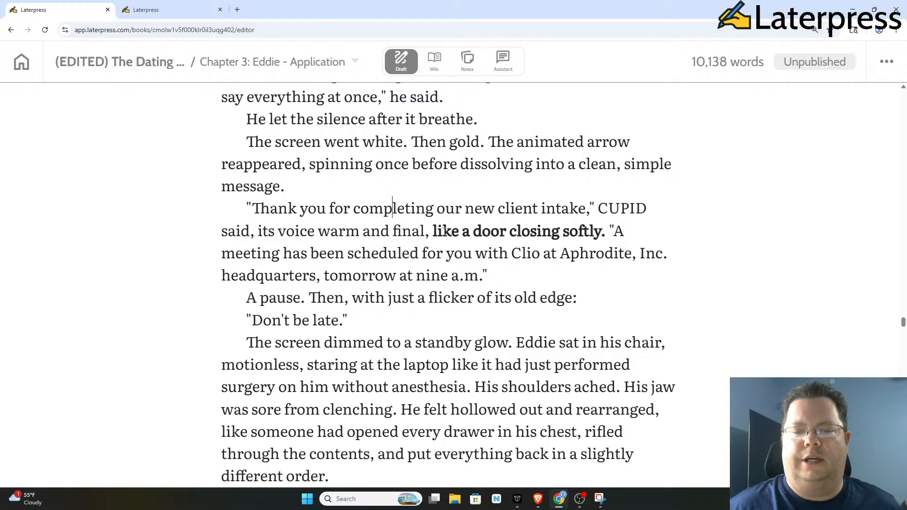
drag(432, 230, 605, 231)
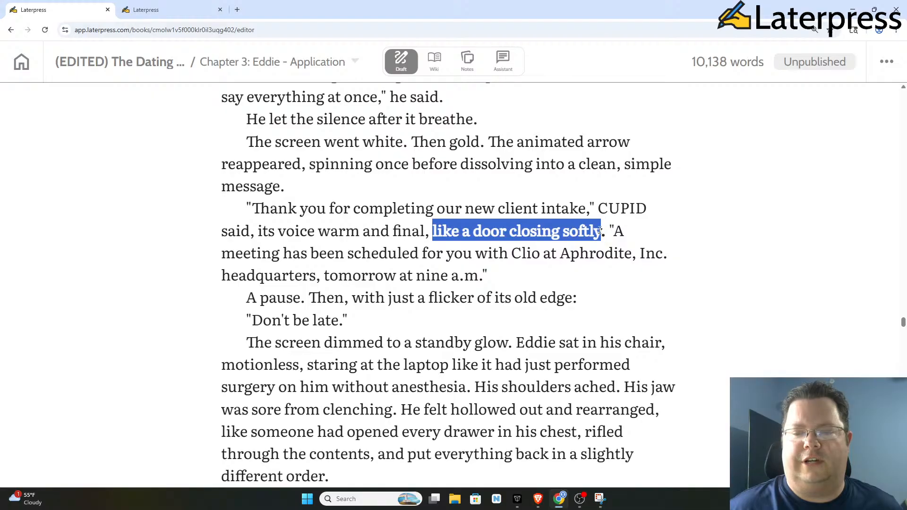
click(510, 208)
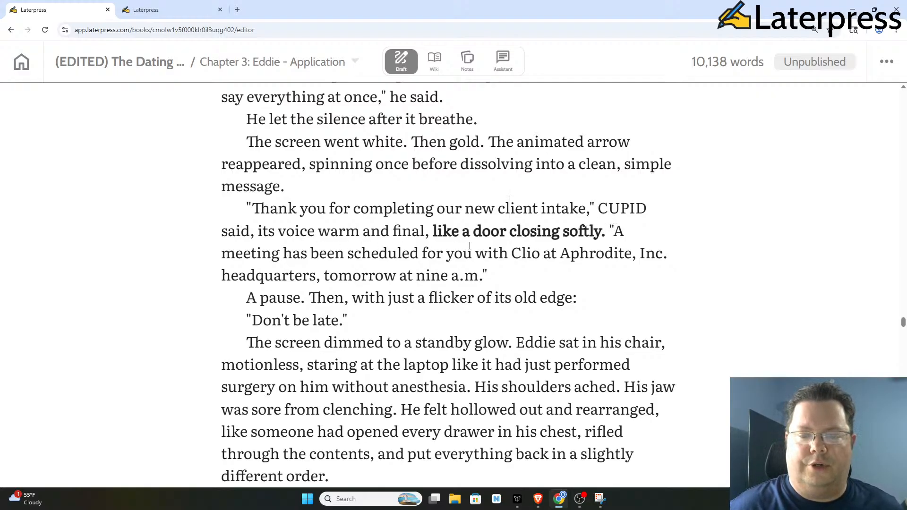
Step: Bold the sentence from "He felt hollowed out and rearranged" through "in a slightly different order." in the paragraph beginning "The screen dimmed"
scroll(469, 246, down, 1)
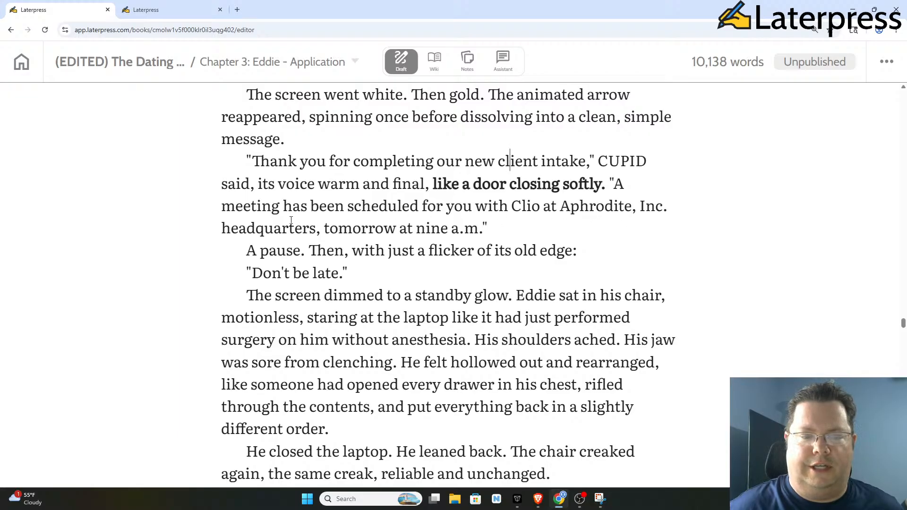
scroll(303, 208, down, 1)
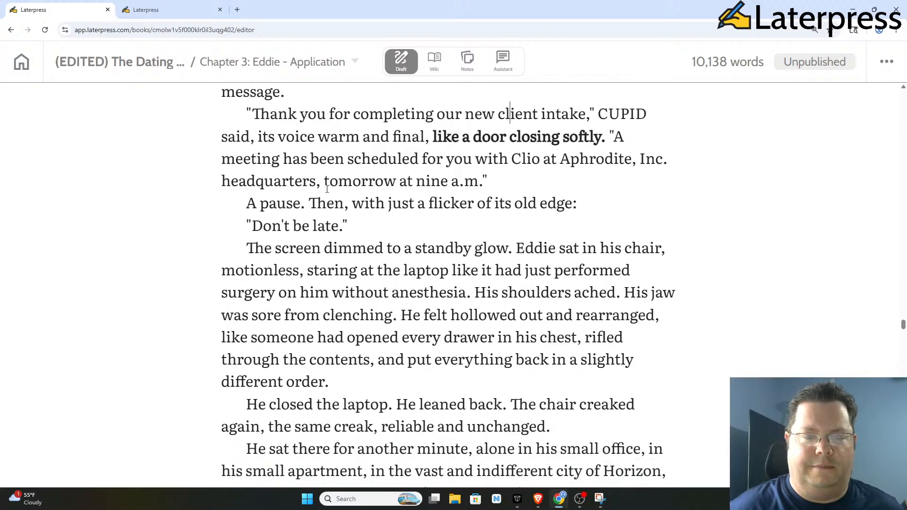
scroll(359, 188, down, 1)
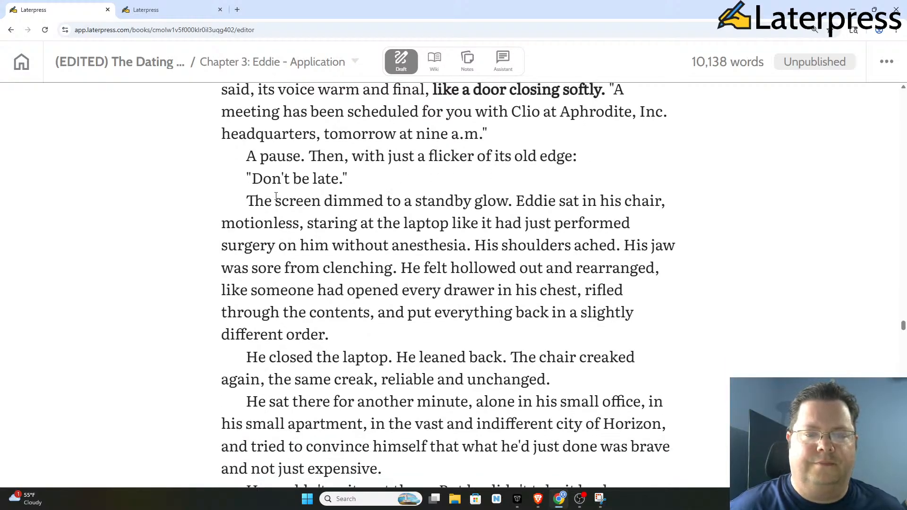
scroll(284, 198, down, 1)
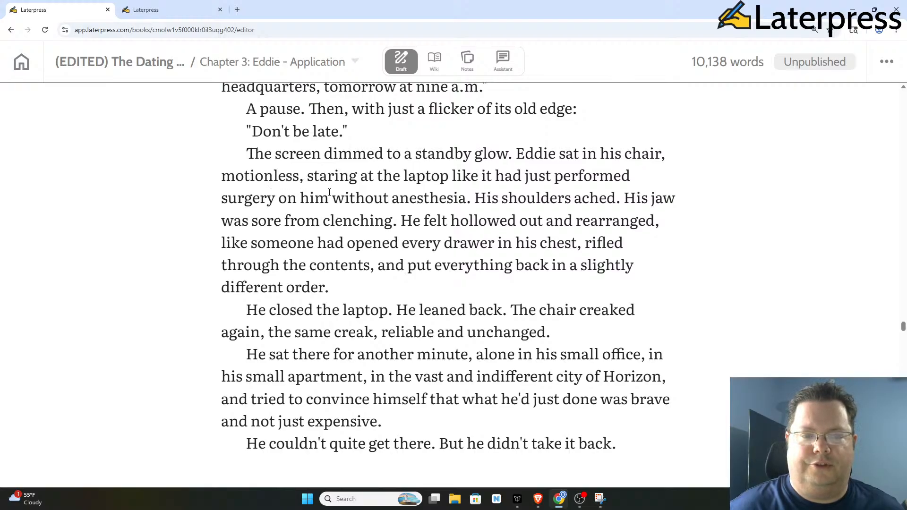
drag(405, 220, 511, 328)
scroll(631, 255, up, 1)
click(414, 263)
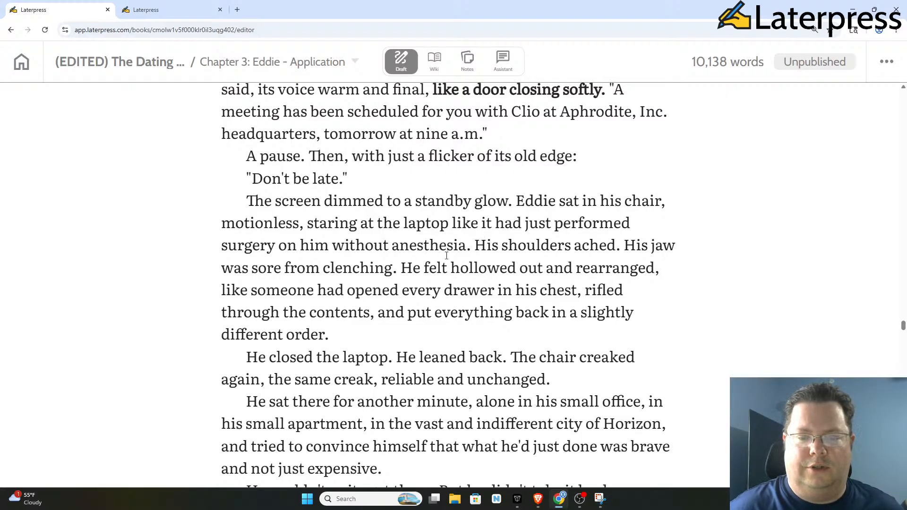
drag(401, 268, 601, 328)
click(391, 360)
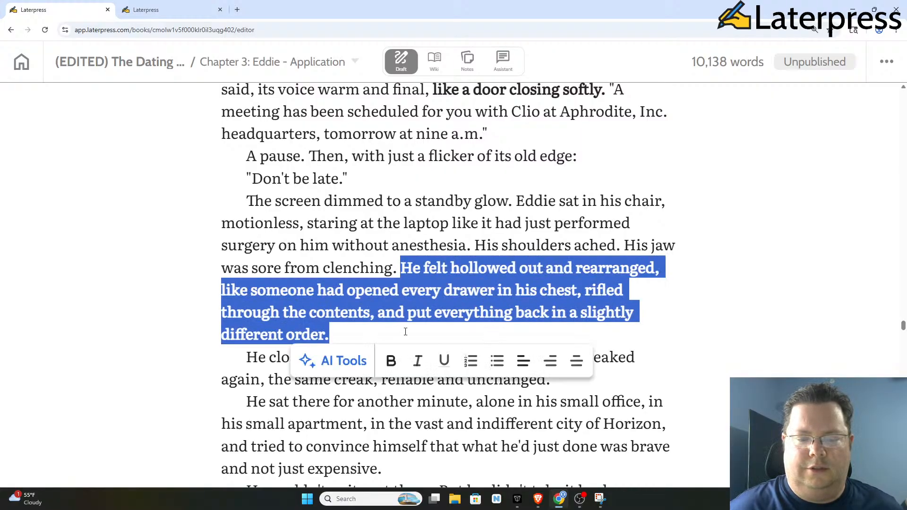
click(466, 289)
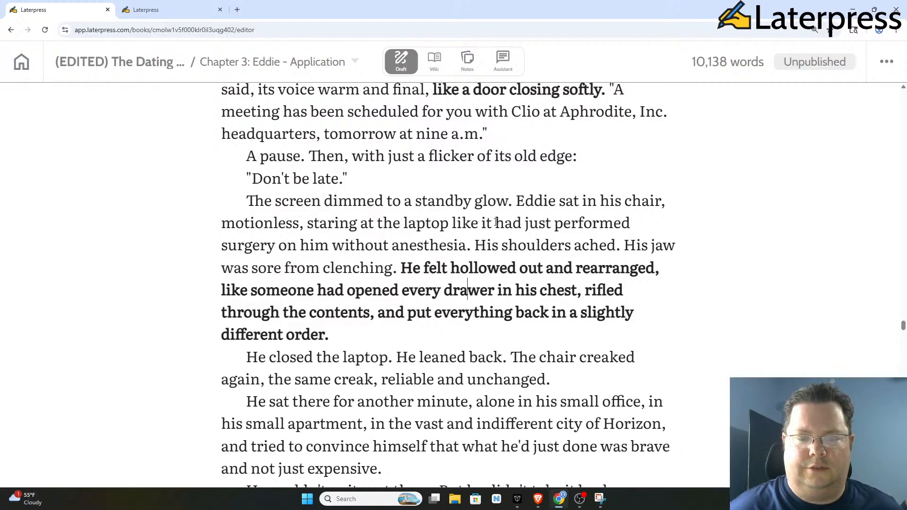
Step: Underline "had just performed surgery on him without anesthesia." in the paragraph beginning "The screen dimmed to a standby glow."
drag(493, 223, 472, 254)
click(433, 275)
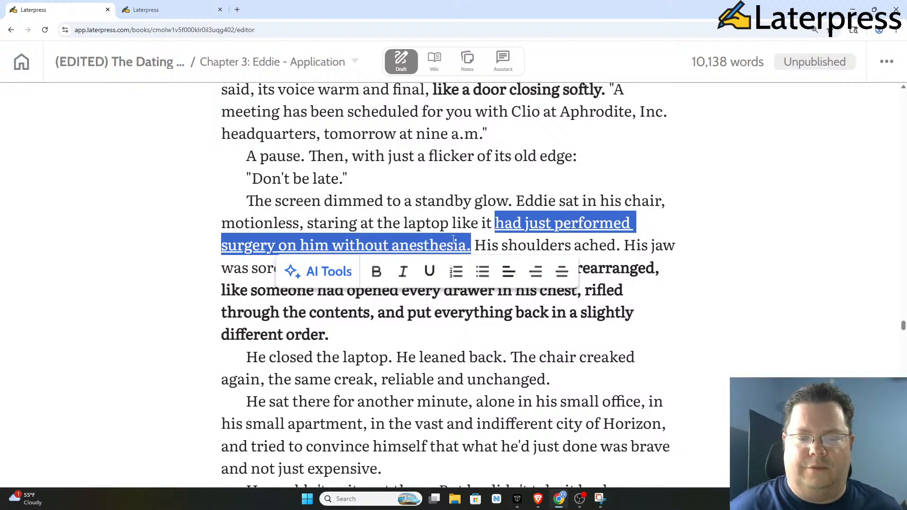
click(454, 245)
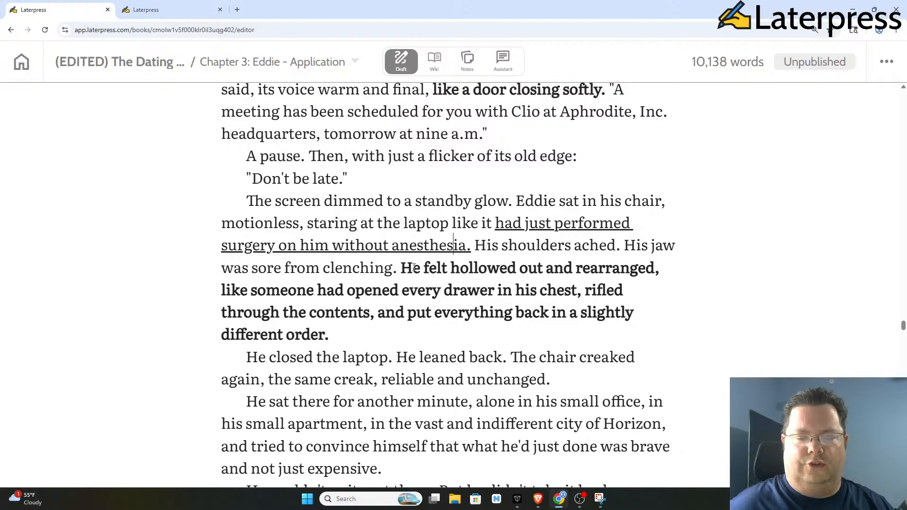
drag(401, 268, 578, 327)
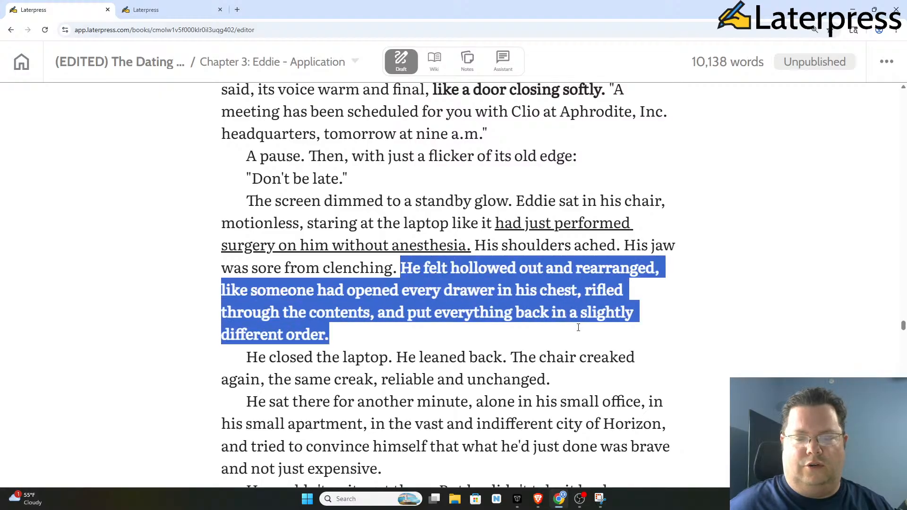
click(499, 271)
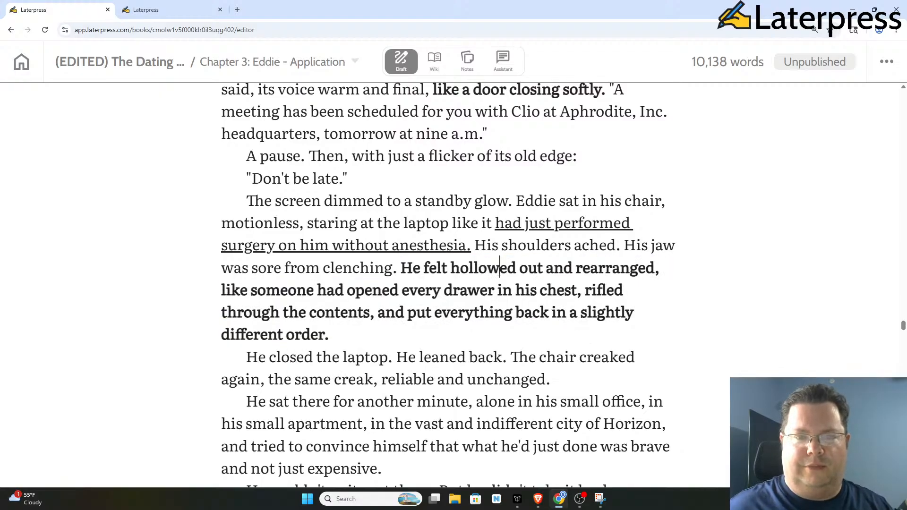
Step: Delete the paragraph beginning "He closed the laptop. He leaned back." along with the empty line it leaves
scroll(478, 256, down, 1)
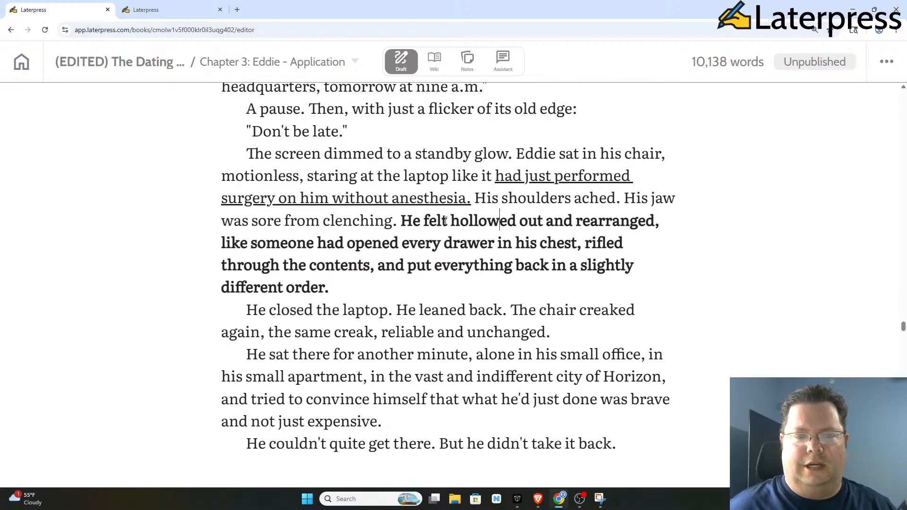
scroll(465, 248, down, 2)
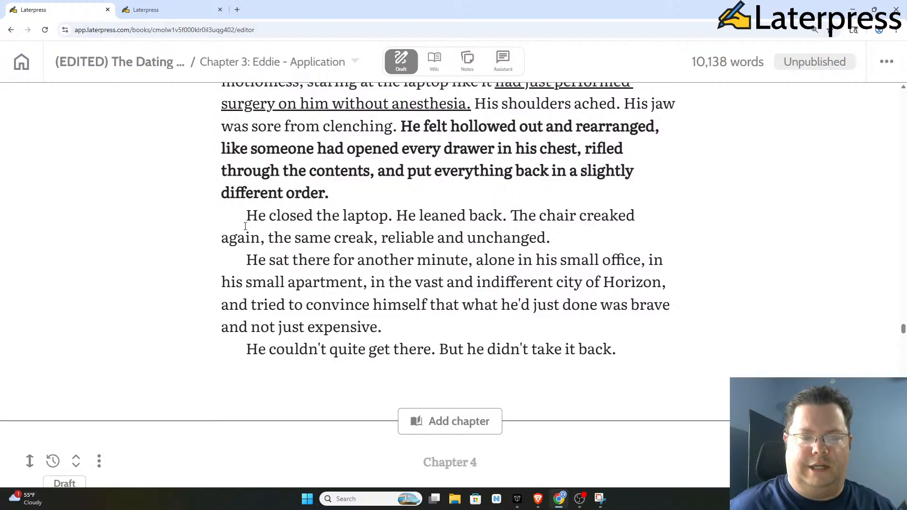
drag(246, 215, 635, 237)
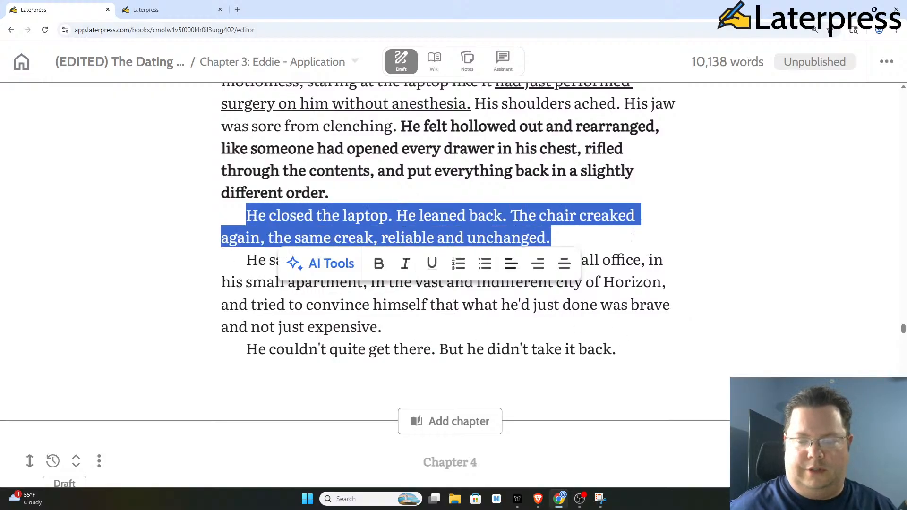
key(Delete)
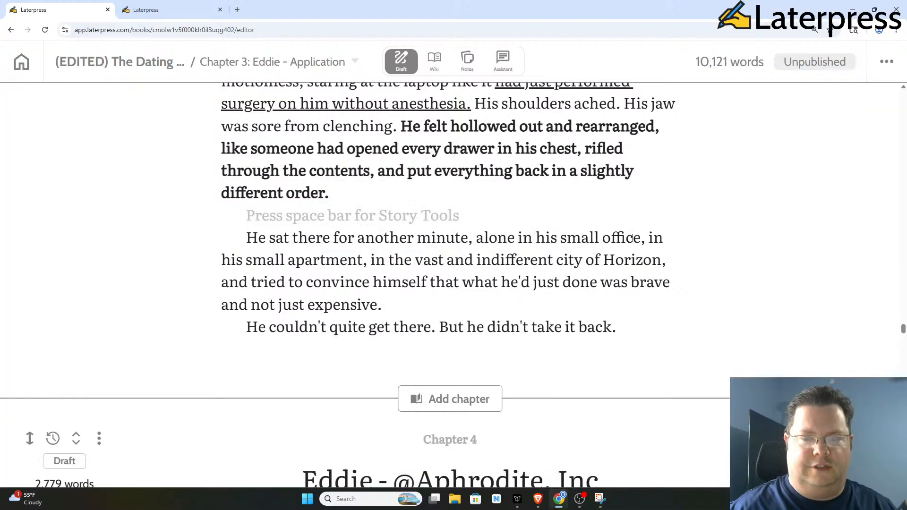
key(Delete)
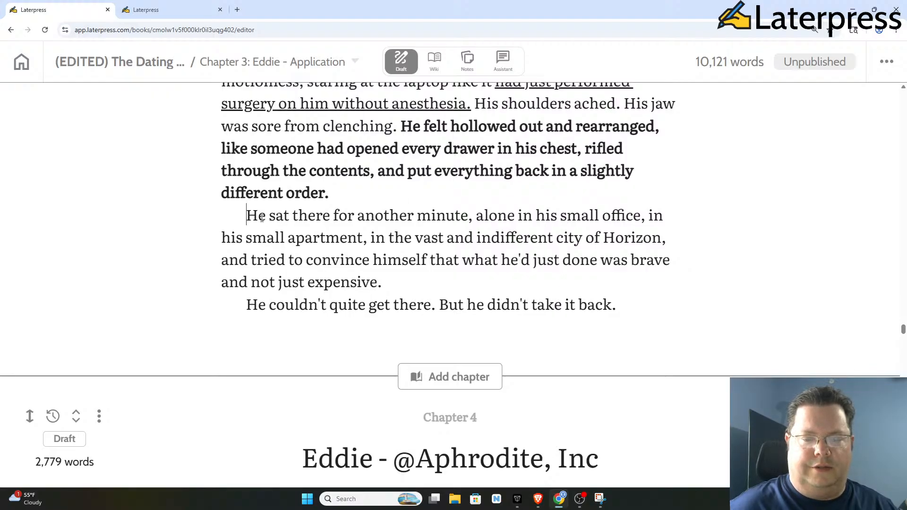
Step: Underline the chapter's last two paragraphs, from "He sat there for another minute" through "But he didn't take it back."
drag(263, 217, 654, 298)
click(446, 331)
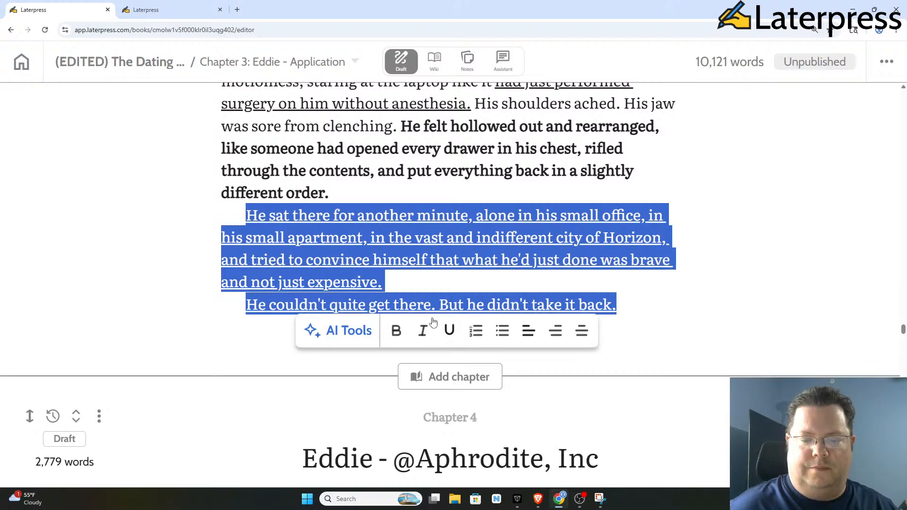
click(431, 237)
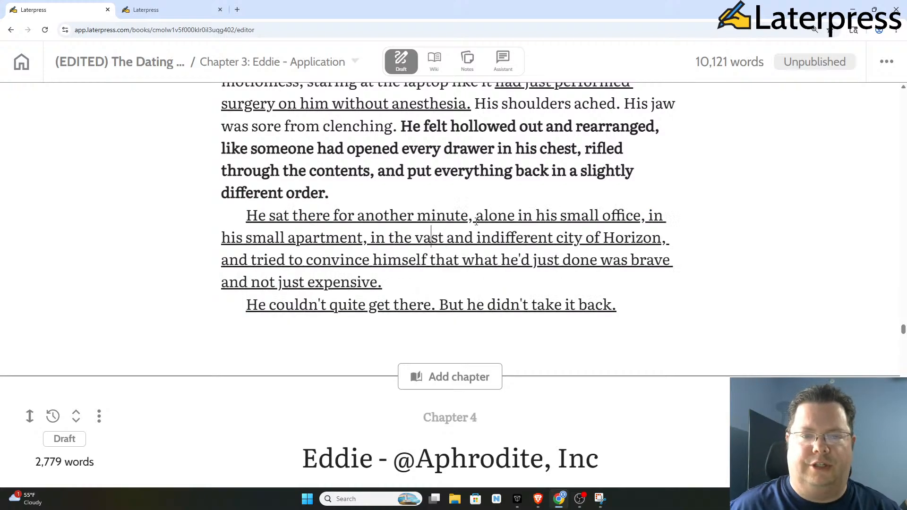
Step: Review the bolded, underlined and placeholder passages of Chapter 3 from its ending back to its opening at a smaller page zoom
scroll(472, 238, up, 2)
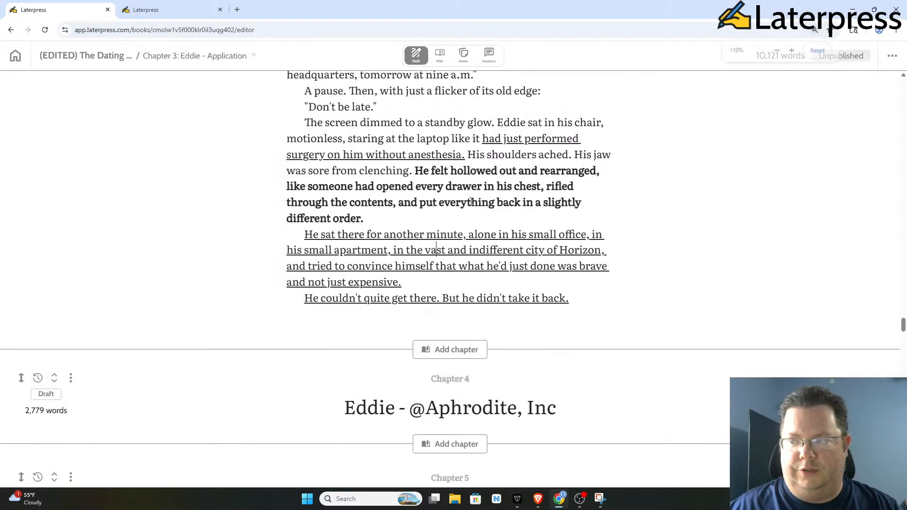
key(ctrl+minus)
key(ctrl+minus)
scroll(501, 204, up, 4)
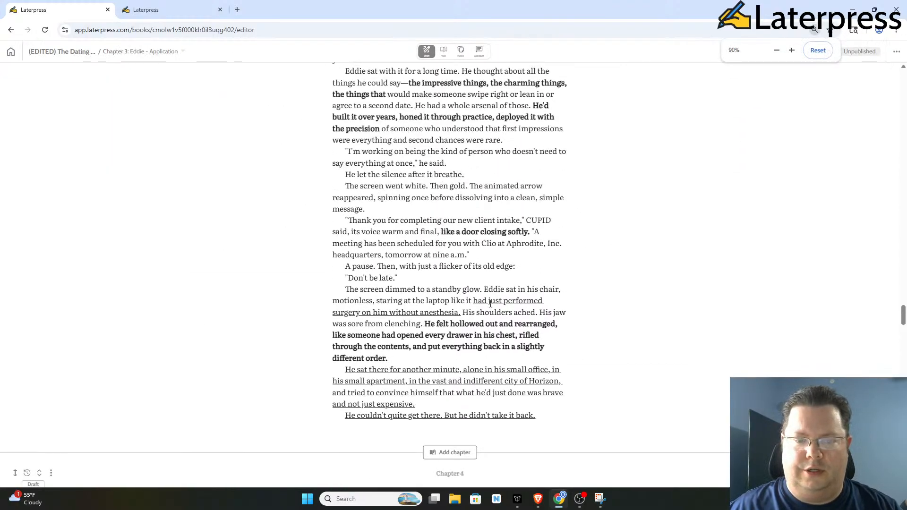
scroll(490, 304, up, 12)
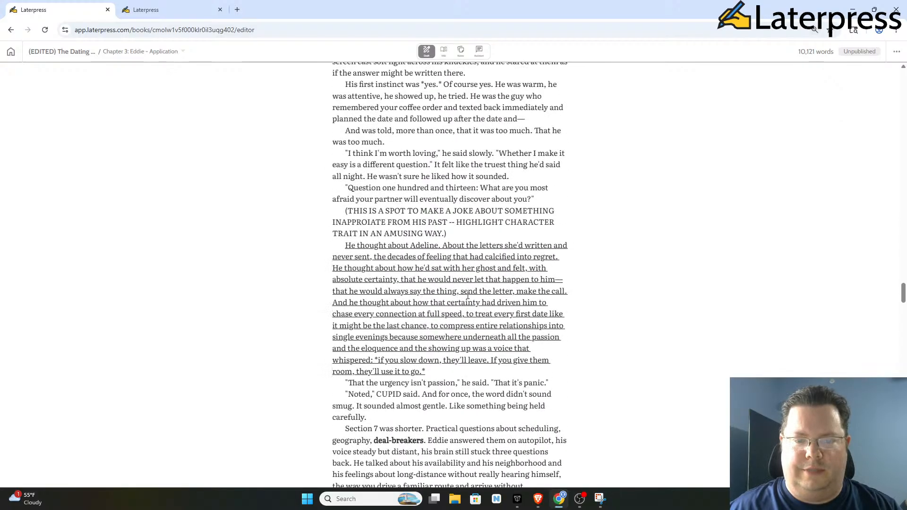
scroll(473, 293, up, 5)
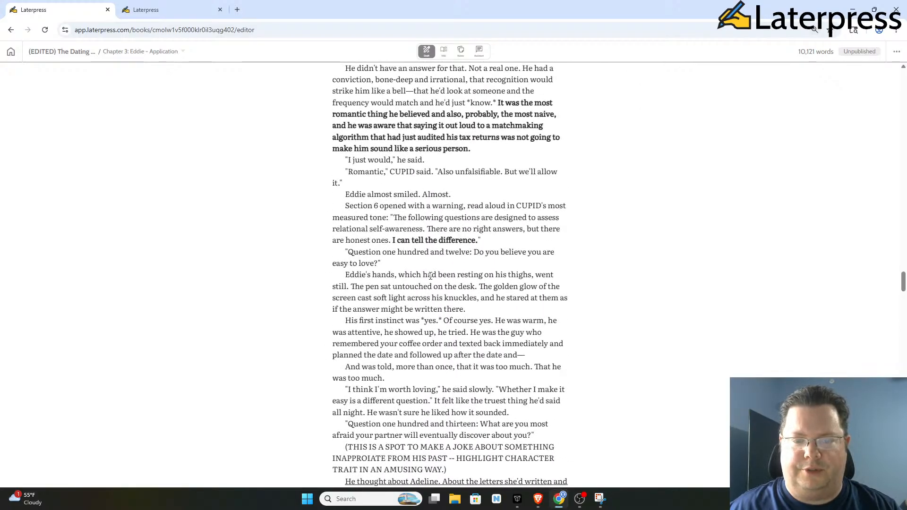
scroll(430, 276, up, 11)
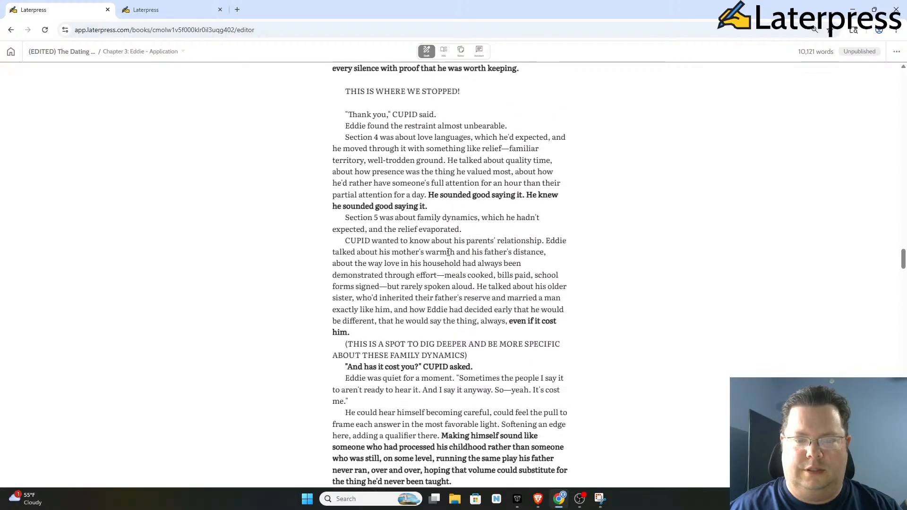
scroll(449, 252, up, 4)
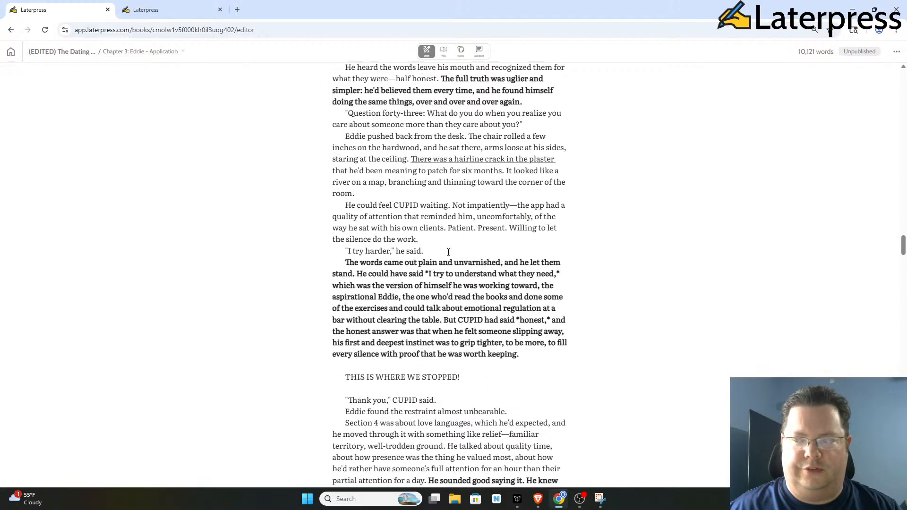
scroll(448, 252, up, 5)
scroll(403, 238, up, 11)
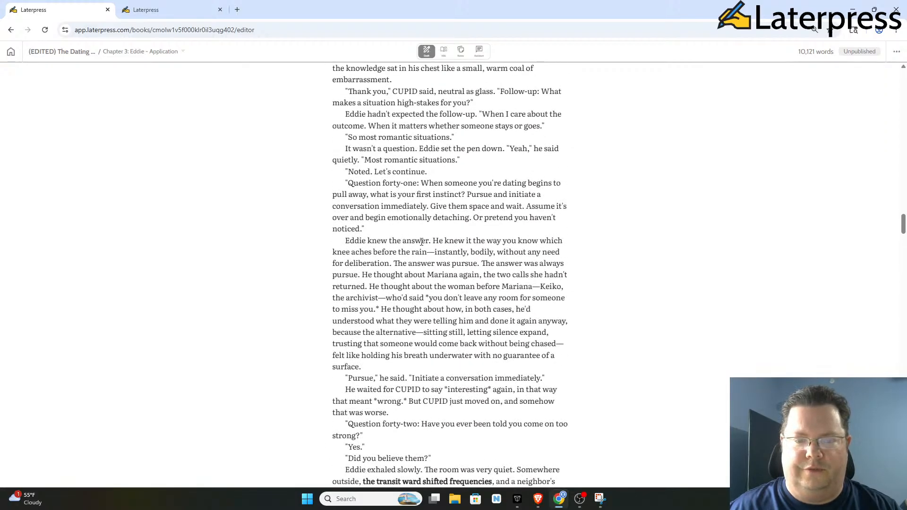
scroll(482, 256, up, 3)
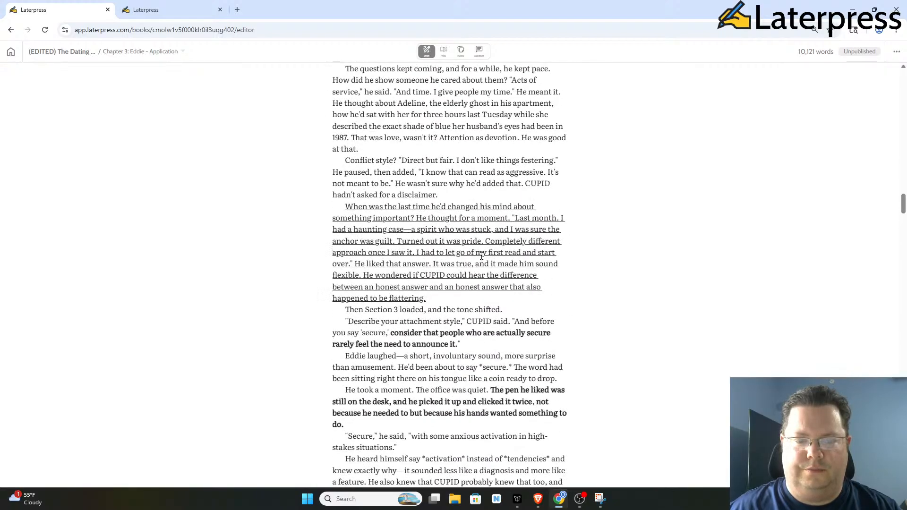
scroll(481, 255, up, 10)
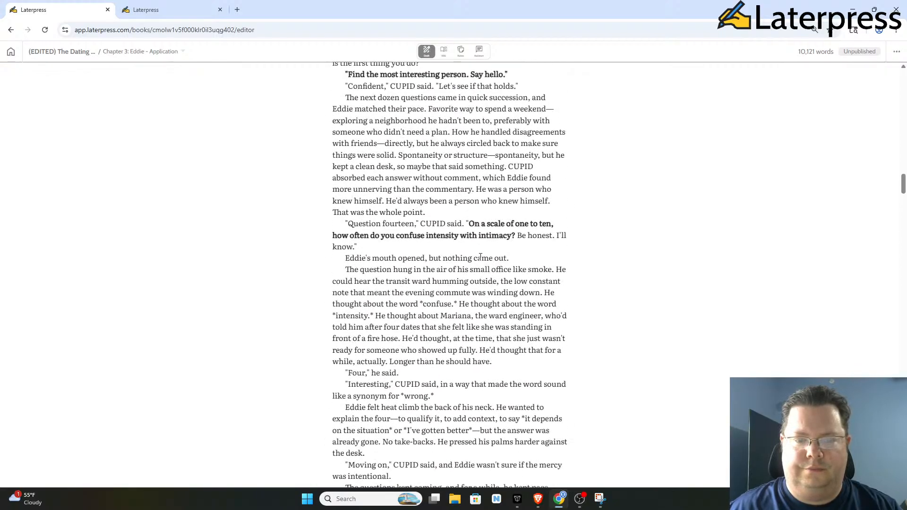
scroll(490, 270, up, 4)
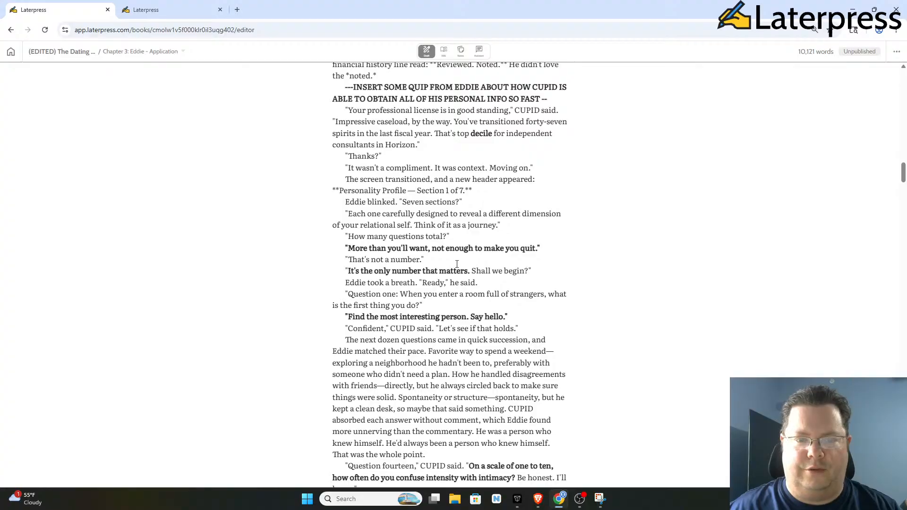
scroll(456, 264, up, 4)
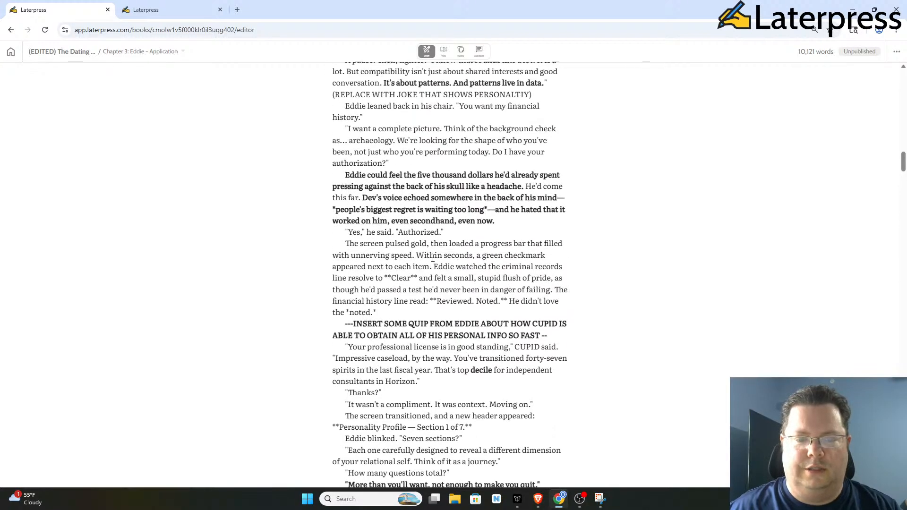
scroll(430, 264, up, 6)
scroll(435, 254, up, 9)
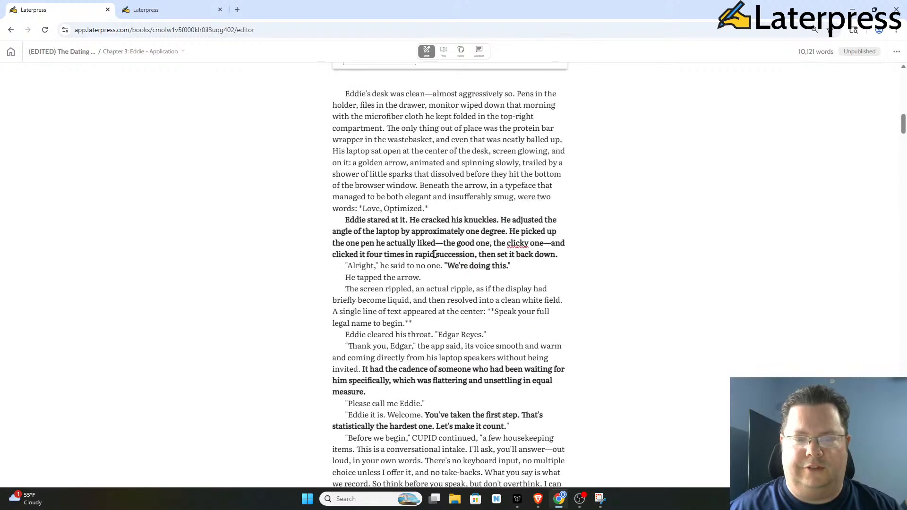
scroll(434, 254, up, 3)
Step: Skim Chapter 3's marked passages from the opening scene through to the Chapter 4 heading
scroll(435, 254, down, 5)
scroll(434, 254, down, 3)
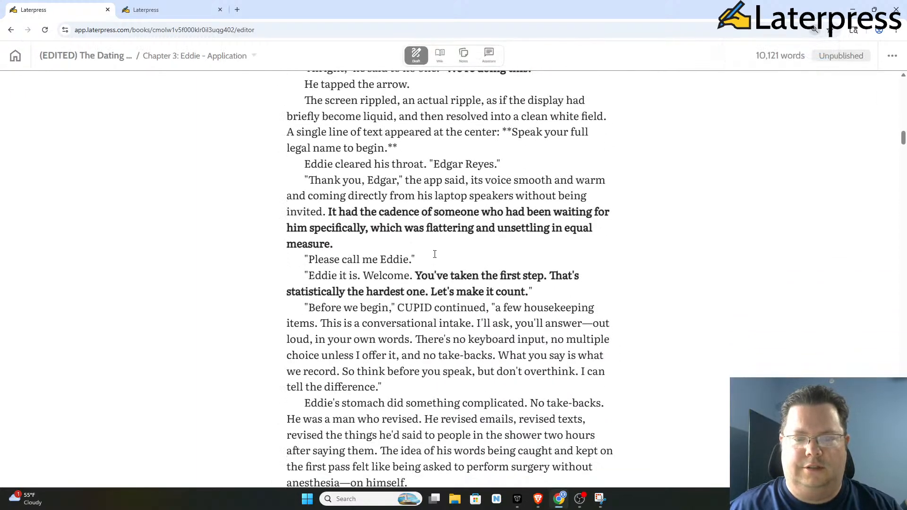
scroll(435, 254, down, 20)
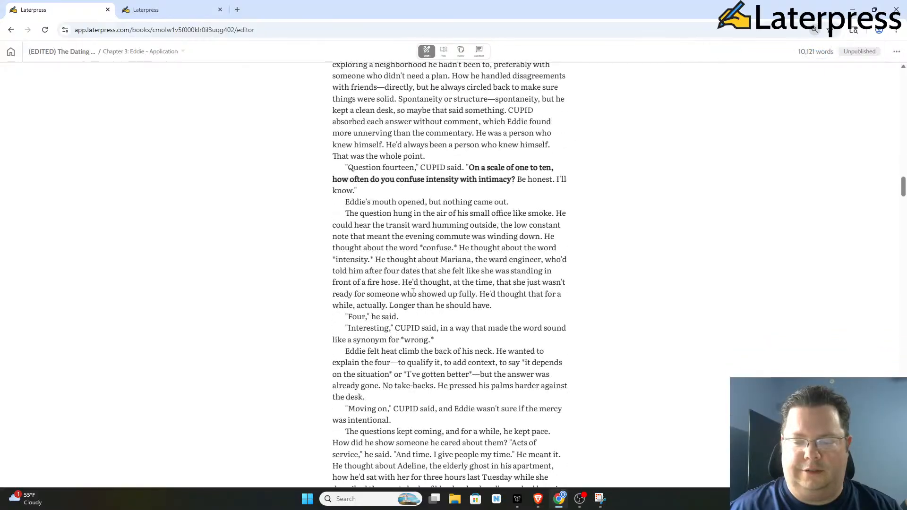
scroll(412, 293, down, 20)
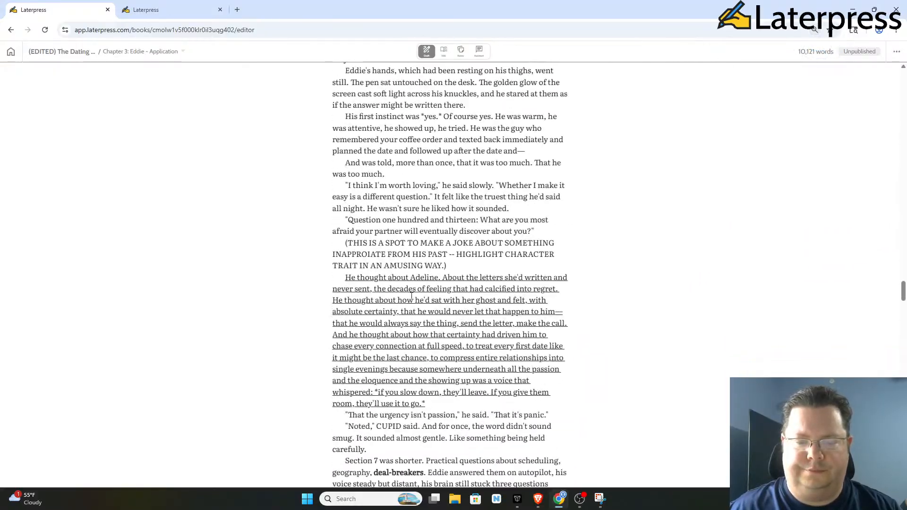
scroll(411, 296, up, 6)
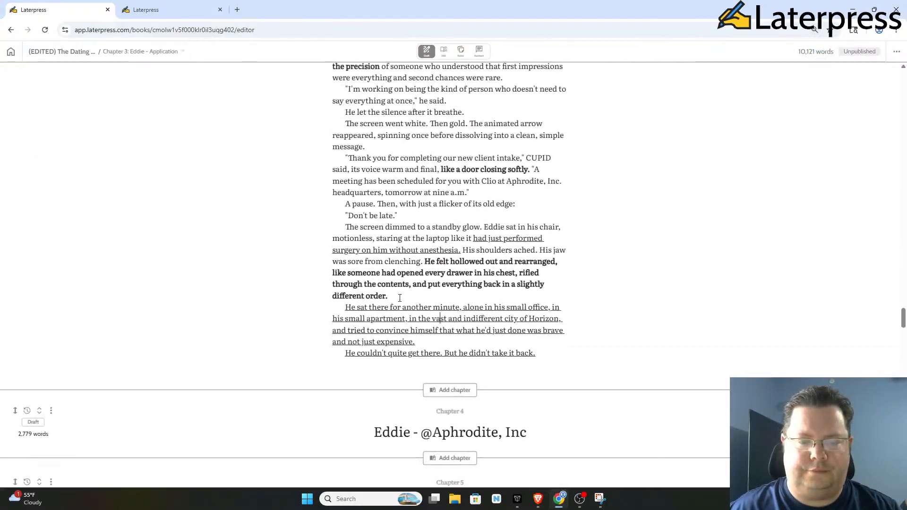
scroll(411, 296, up, 3)
scroll(303, 298, down, 6)
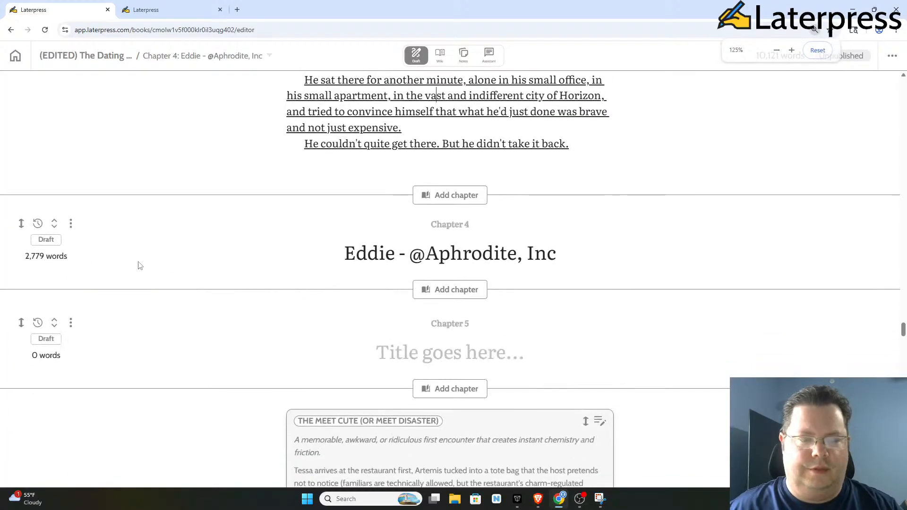
Step: Expand Chapter 4 and look over the scene card beneath its title
click(55, 224)
scroll(232, 248, down, 3)
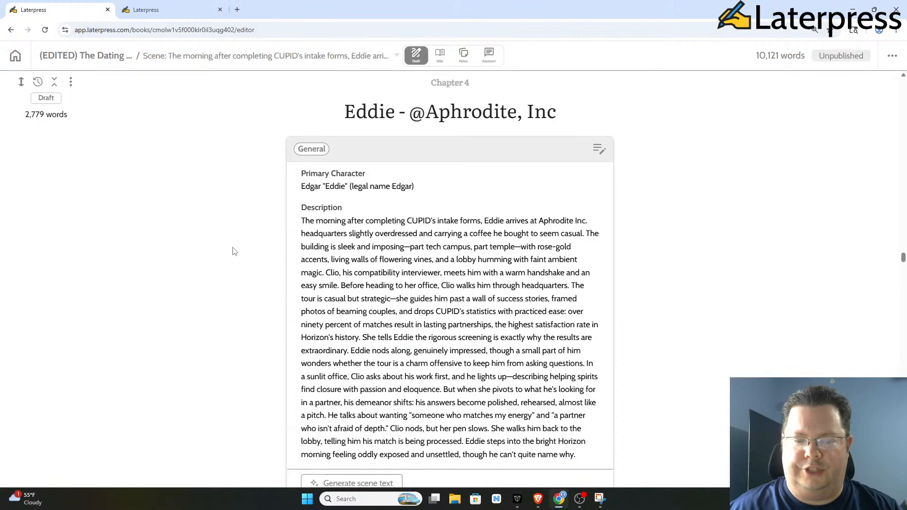
scroll(233, 250, up, 2)
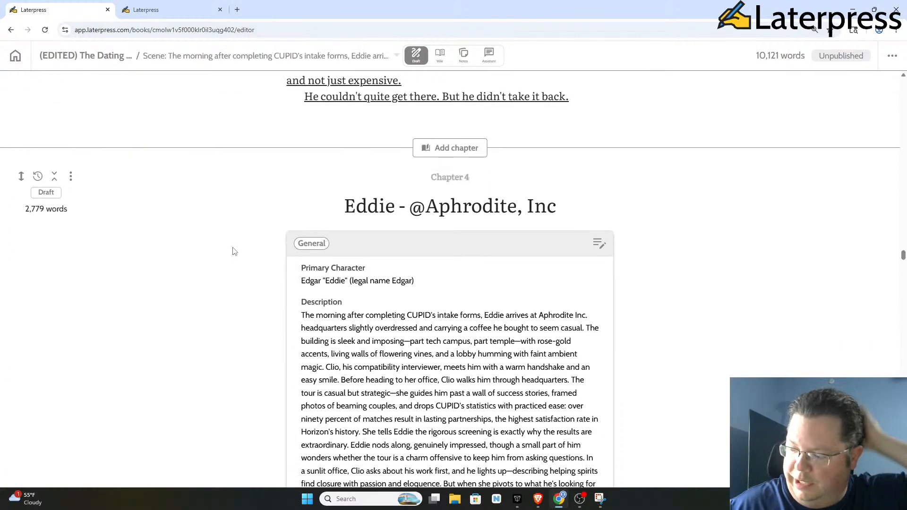
scroll(233, 251, down, 2)
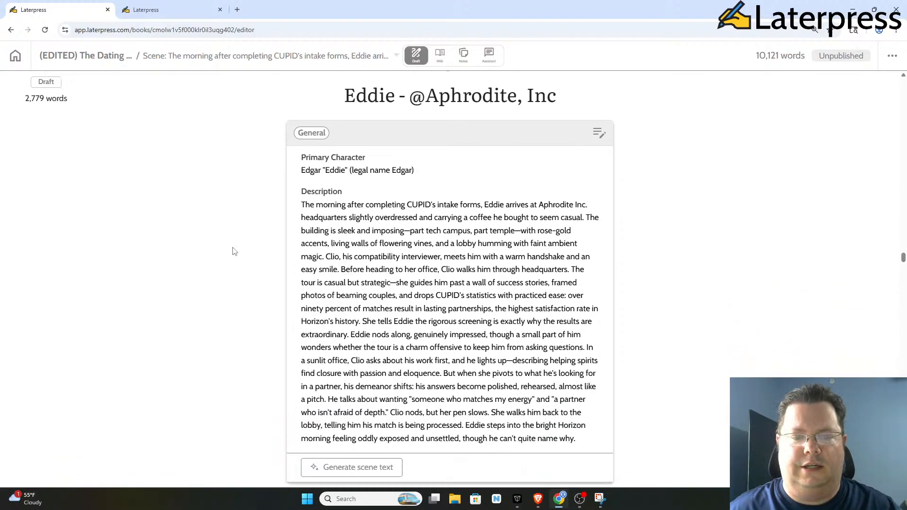
scroll(233, 251, down, 2)
scroll(233, 251, up, 1)
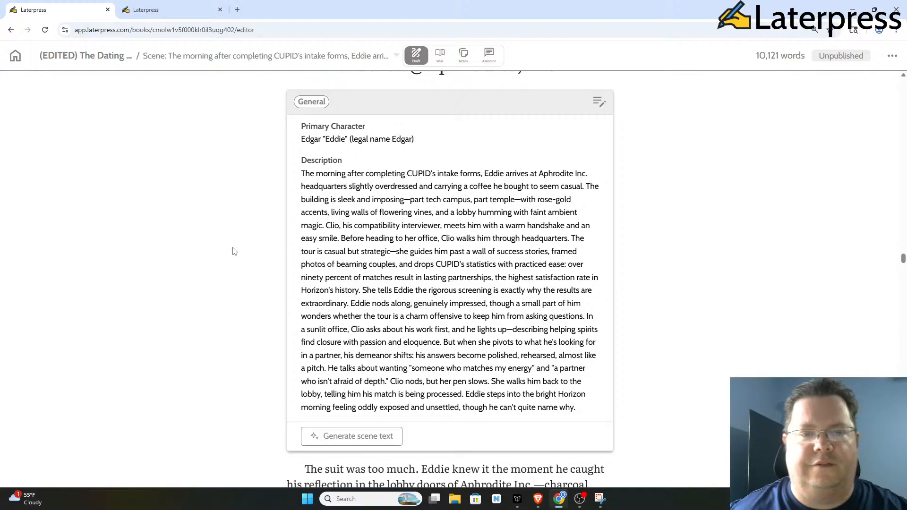
Step: Recheck the marked closing paragraphs of Chapter 3, then return to the Chapter 4 heading
scroll(232, 251, up, 10)
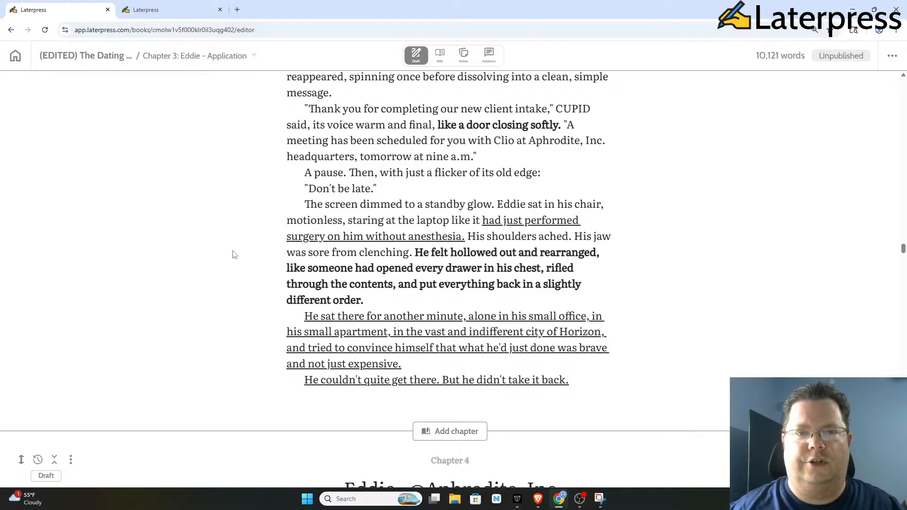
scroll(235, 254, down, 3)
scroll(235, 253, up, 2)
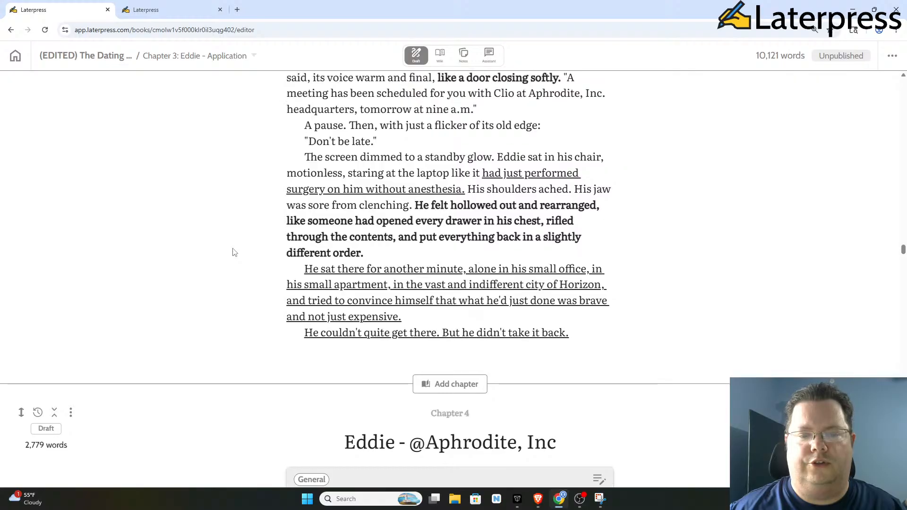
scroll(234, 253, up, 2)
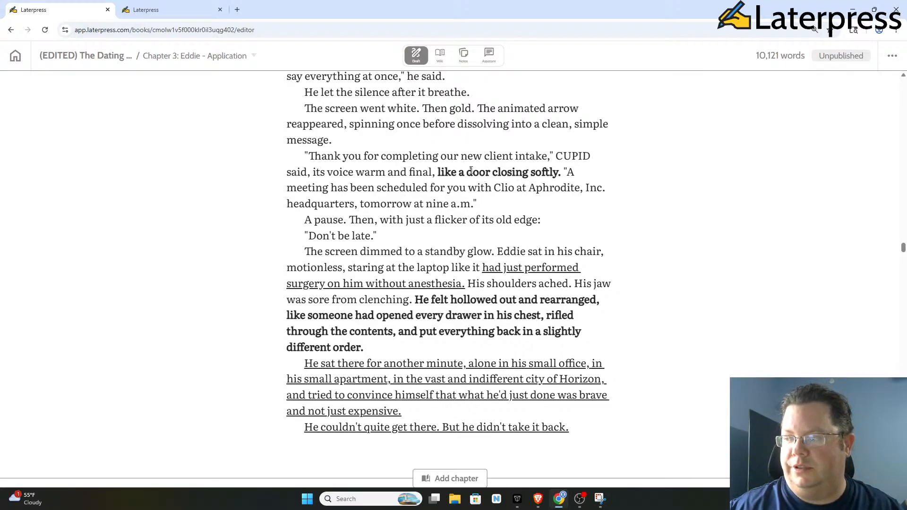
scroll(471, 171, down, 9)
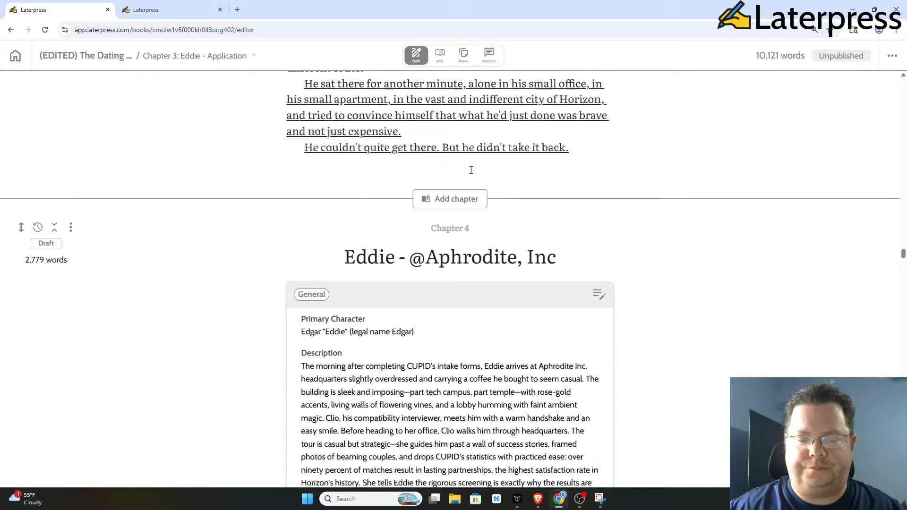
scroll(471, 184, up, 1)
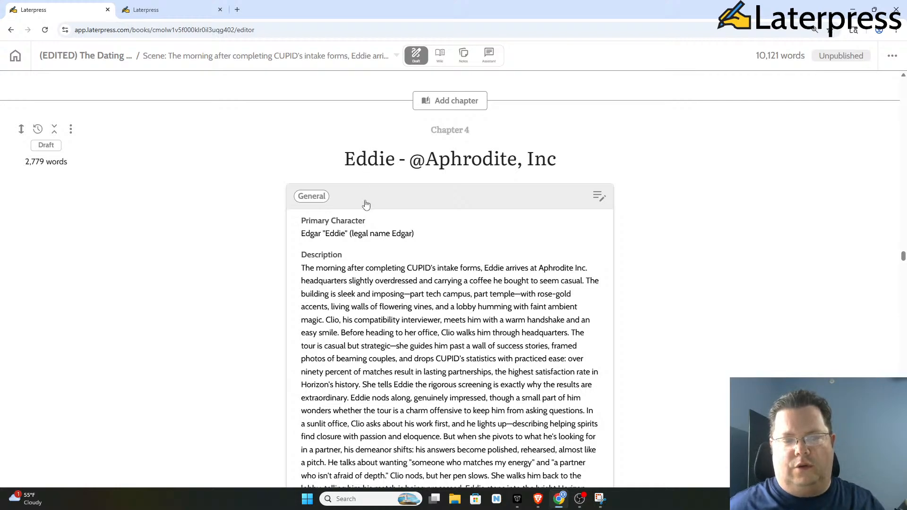
Step: Read Chapter 4's scene description from the arrival at headquarters to the exit at a larger page zoom, highlighting the part about the rigorous screening
scroll(359, 217, down, 1)
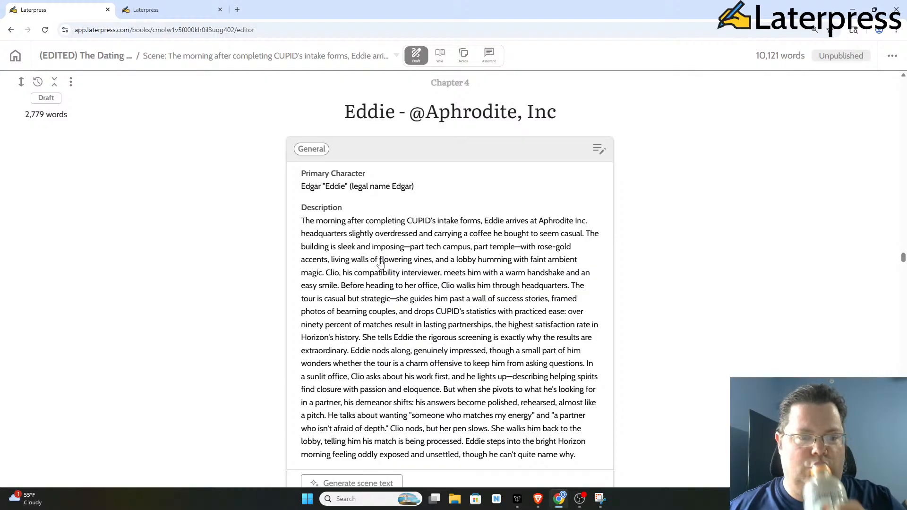
scroll(380, 263, down, 1)
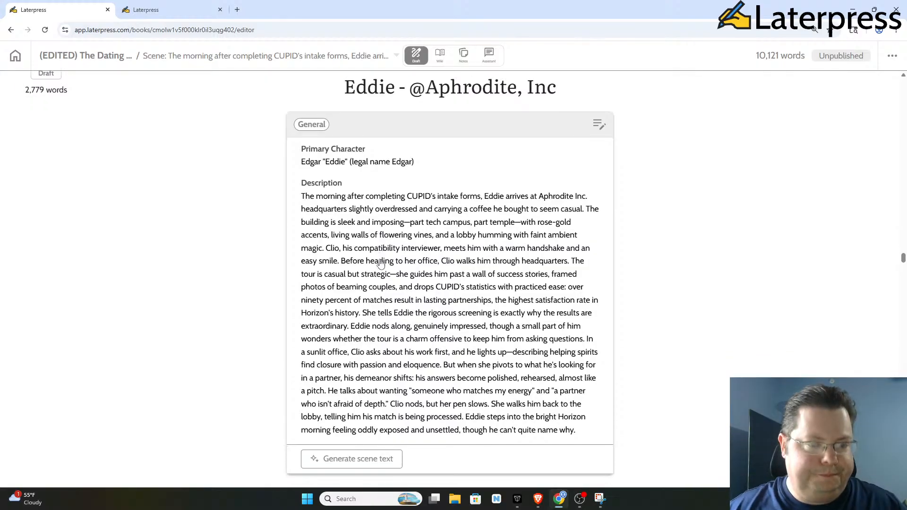
scroll(380, 264, down, 1)
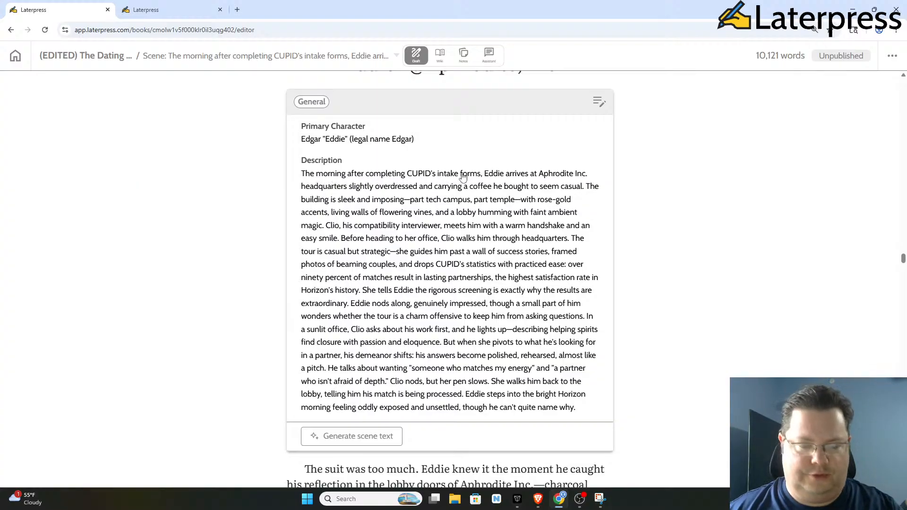
key(ctrl+plus)
scroll(482, 210, down, 1)
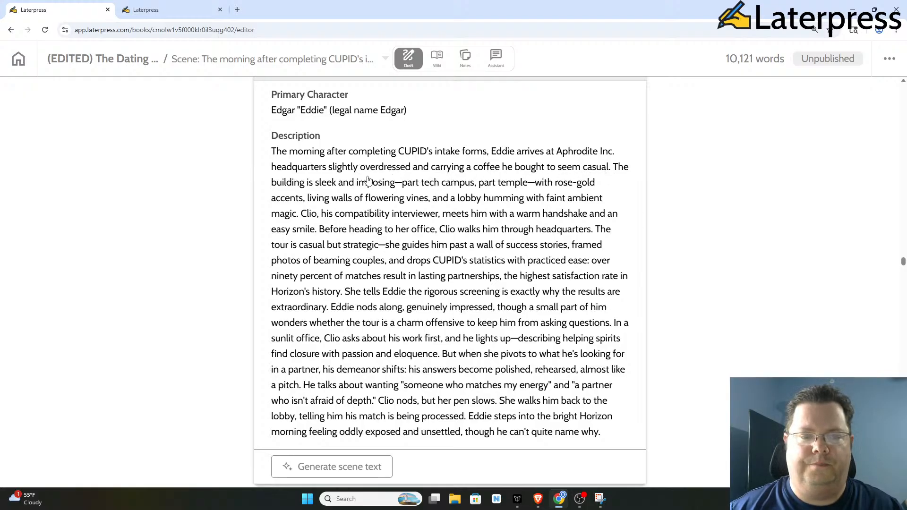
scroll(372, 182, down, 1)
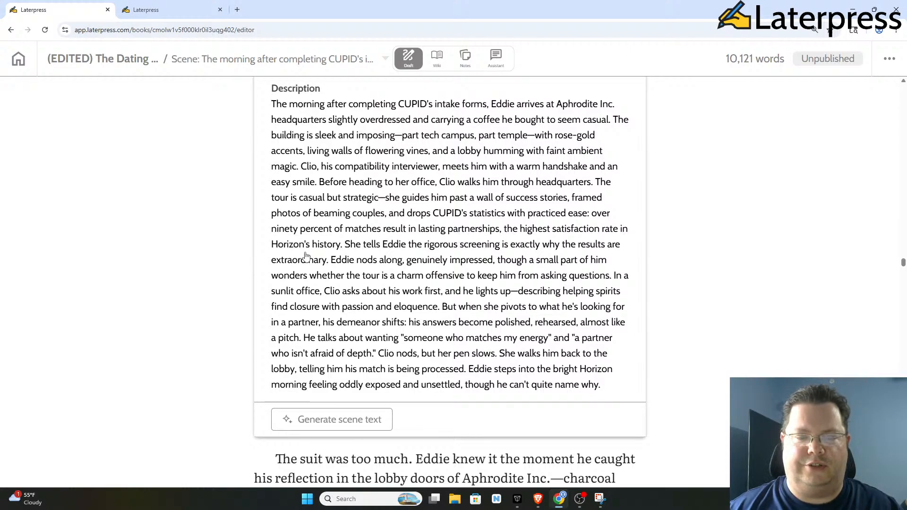
scroll(303, 256, down, 1)
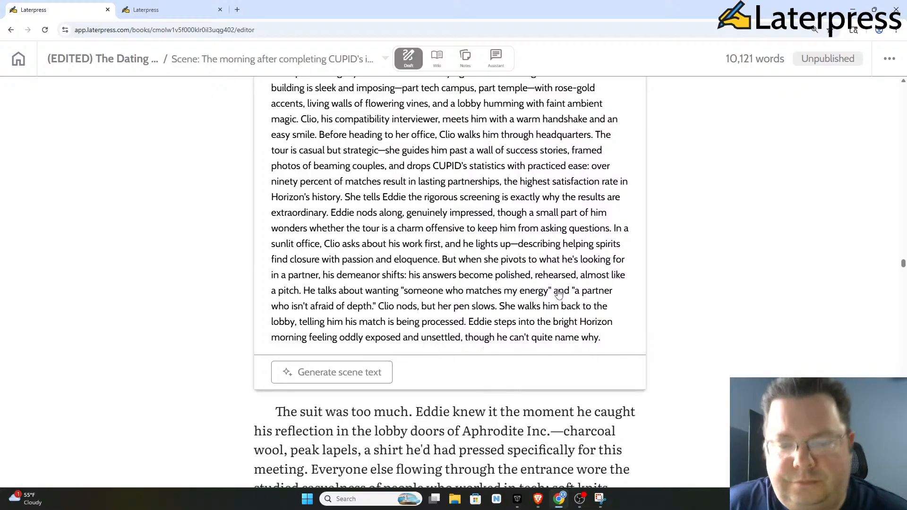
scroll(558, 286, up, 2)
scroll(537, 262, up, 2)
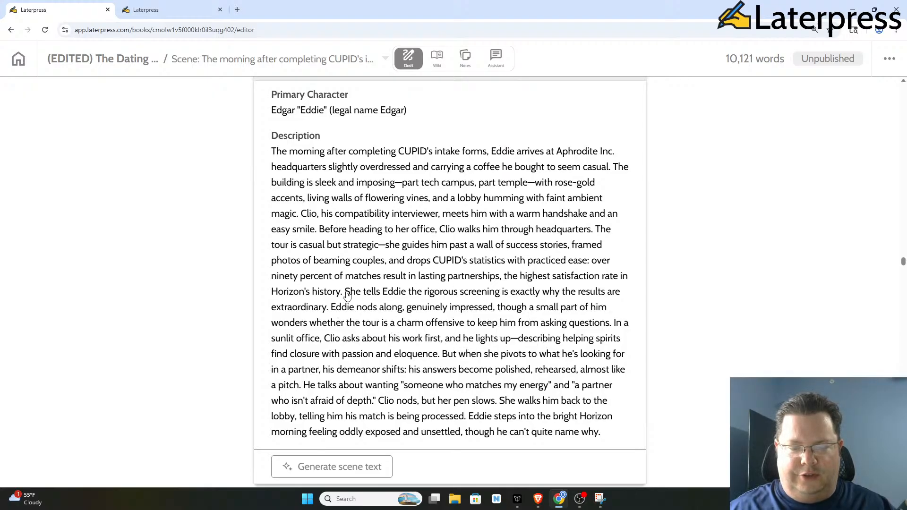
drag(345, 292, 575, 387)
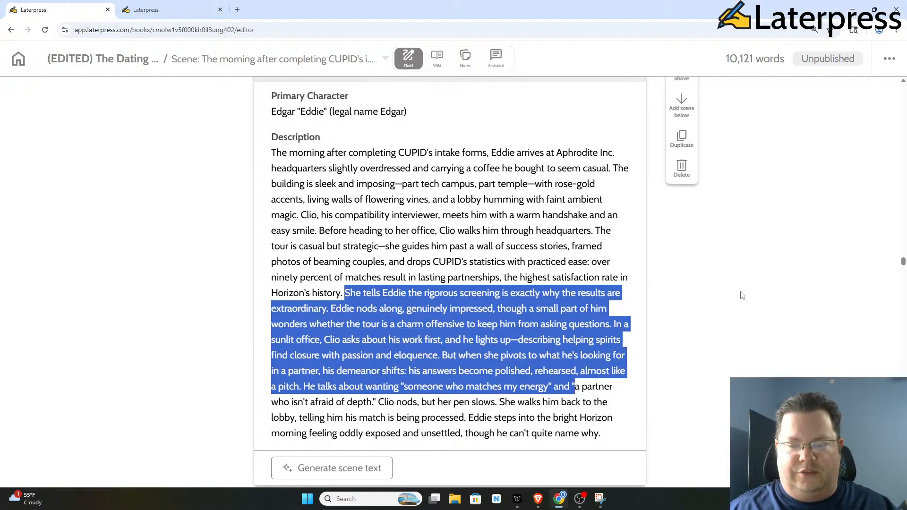
click(670, 311)
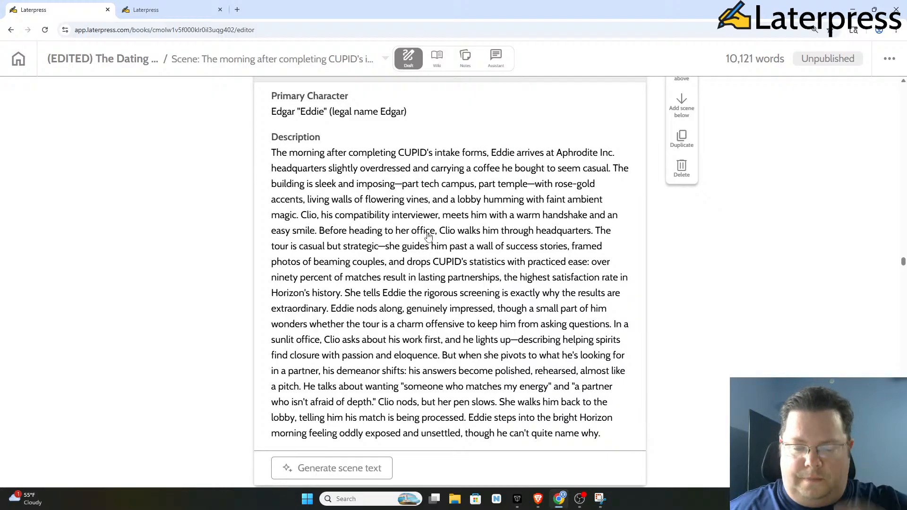
Step: Bold Chapter 4's first two paragraphs, from "The suit was too much." through "He didn't care. He looked good."
scroll(428, 236, down, 4)
scroll(425, 236, down, 1)
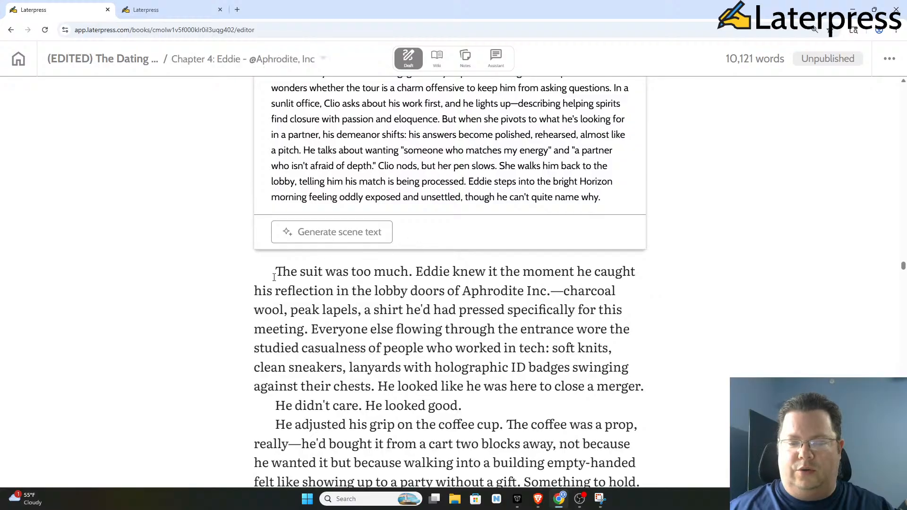
scroll(272, 271, down, 1)
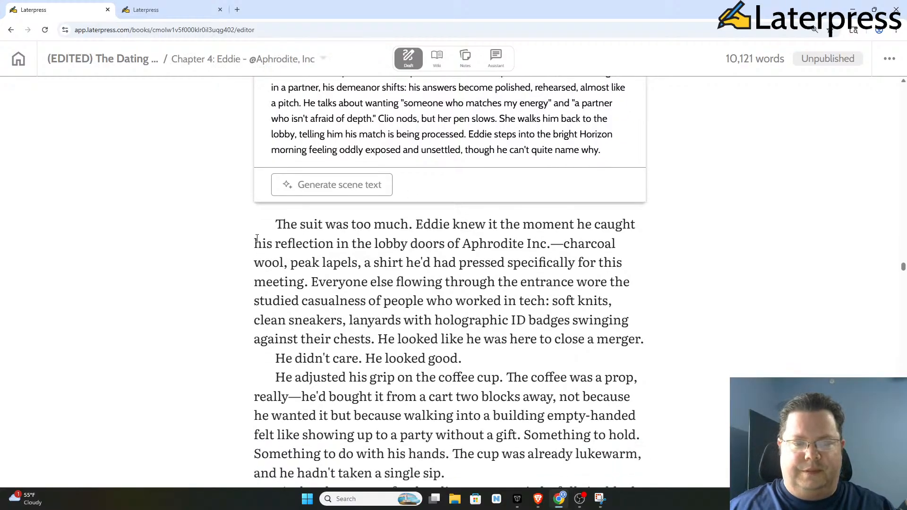
scroll(277, 221, down, 1)
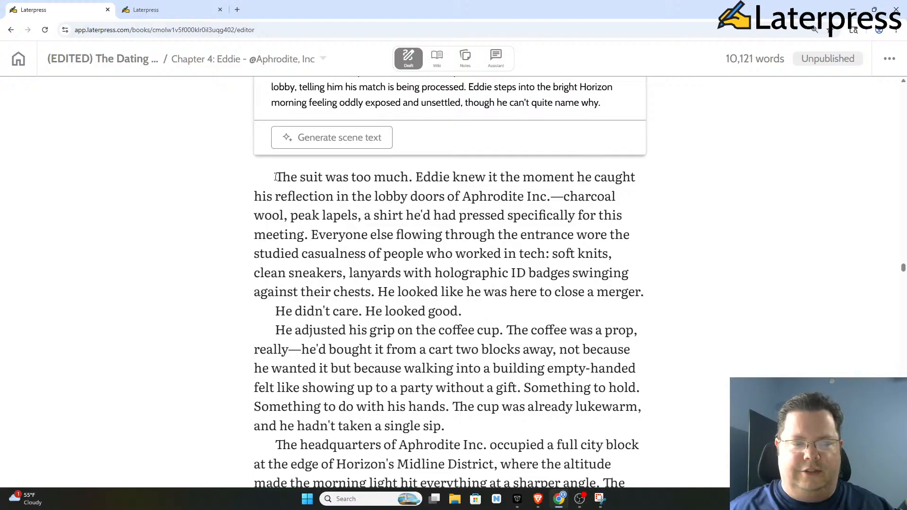
drag(276, 177, 423, 174)
drag(535, 176, 539, 172)
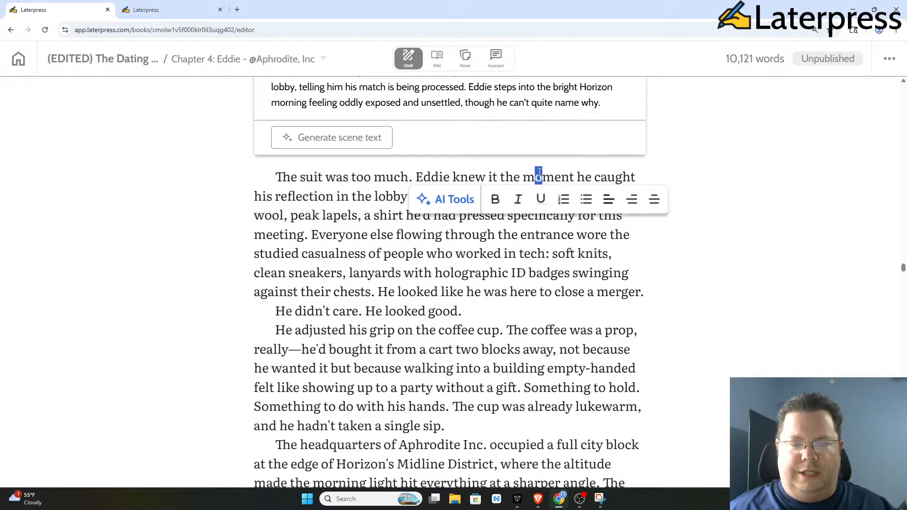
click(319, 215)
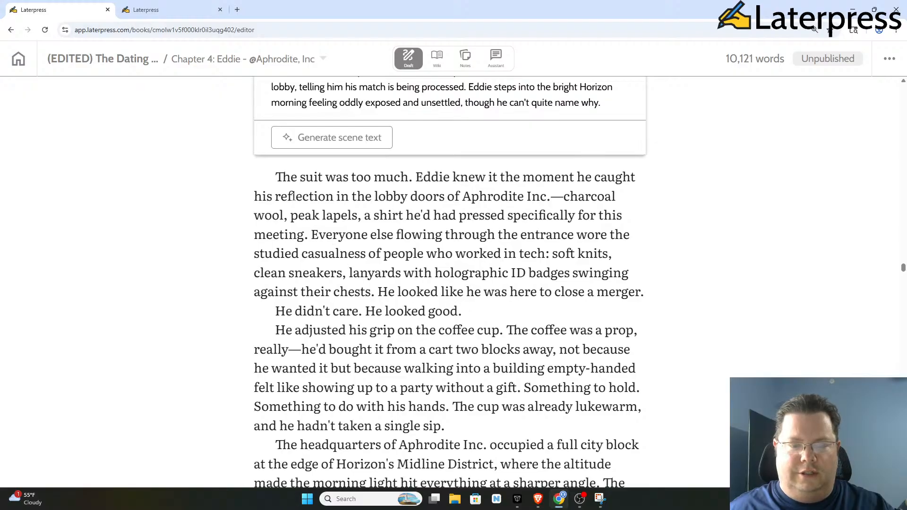
drag(279, 176, 659, 312)
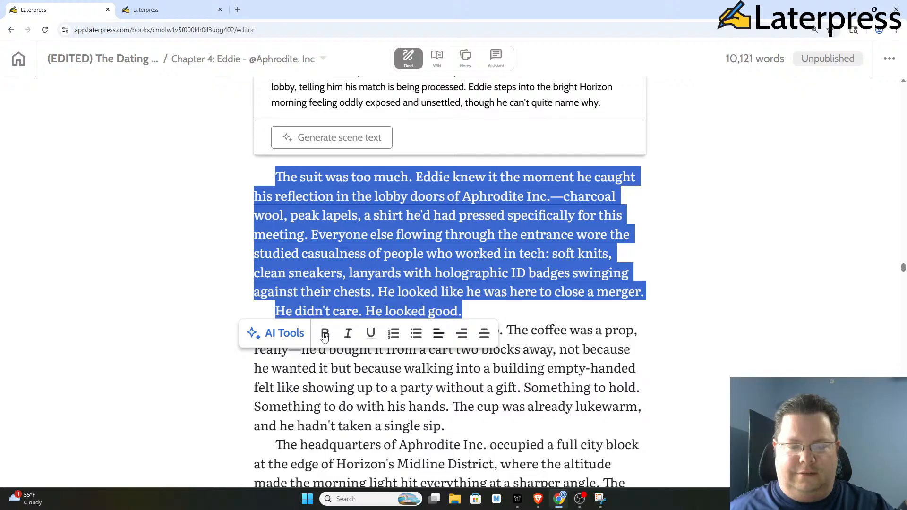
click(324, 339)
click(391, 259)
Step: In the coffee cup paragraph, replace ", not because he wanted it" through "Something to hold." with "because he needed" and lowercase the following "something"
scroll(392, 261, down, 2)
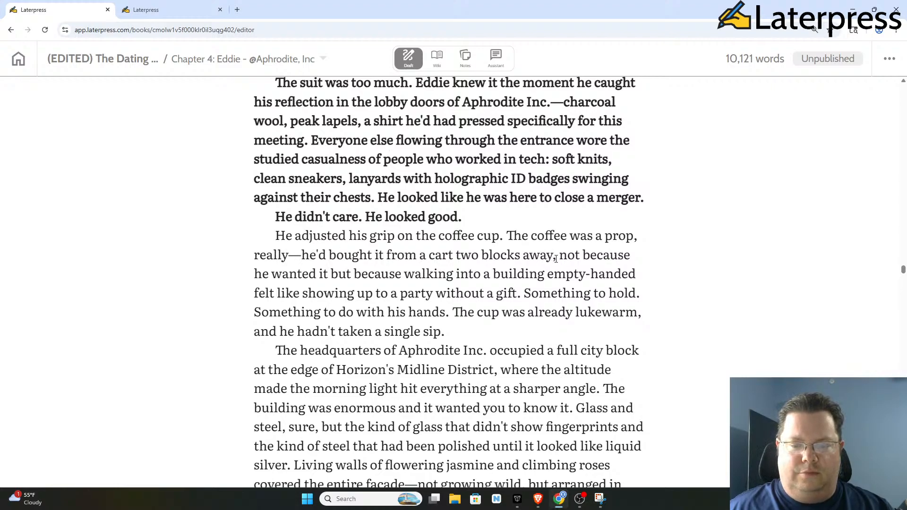
drag(554, 257, 357, 278)
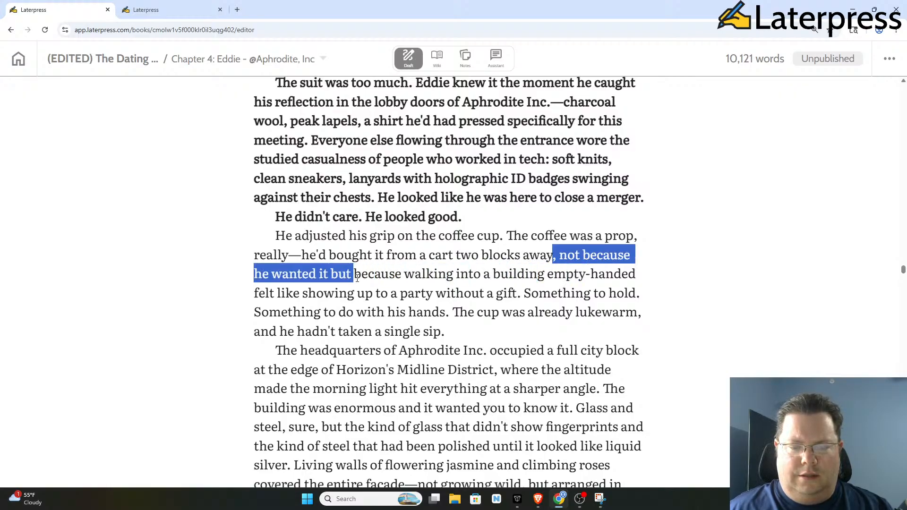
drag(357, 278, 641, 283)
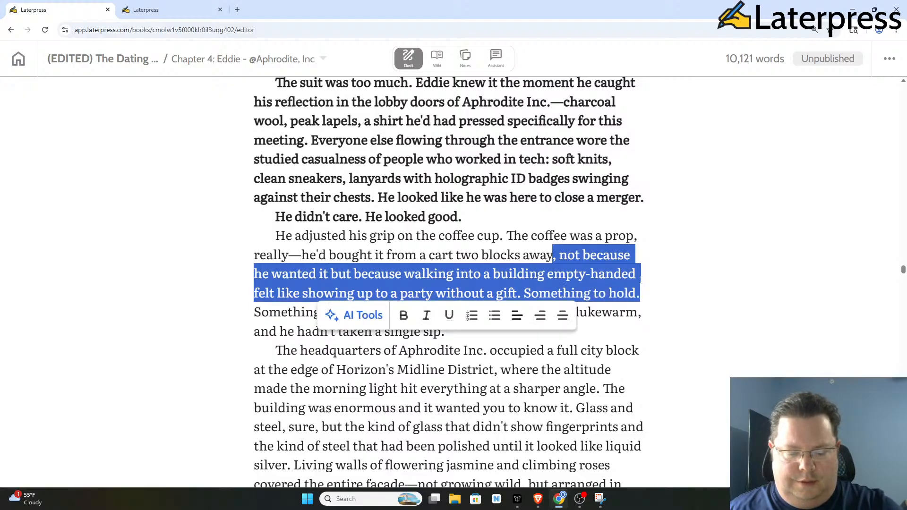
key(BackSpace)
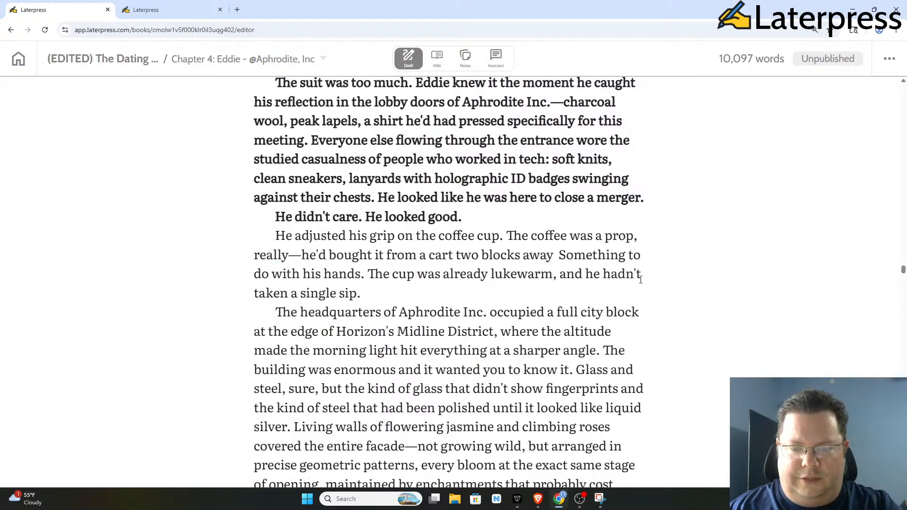
text(because)
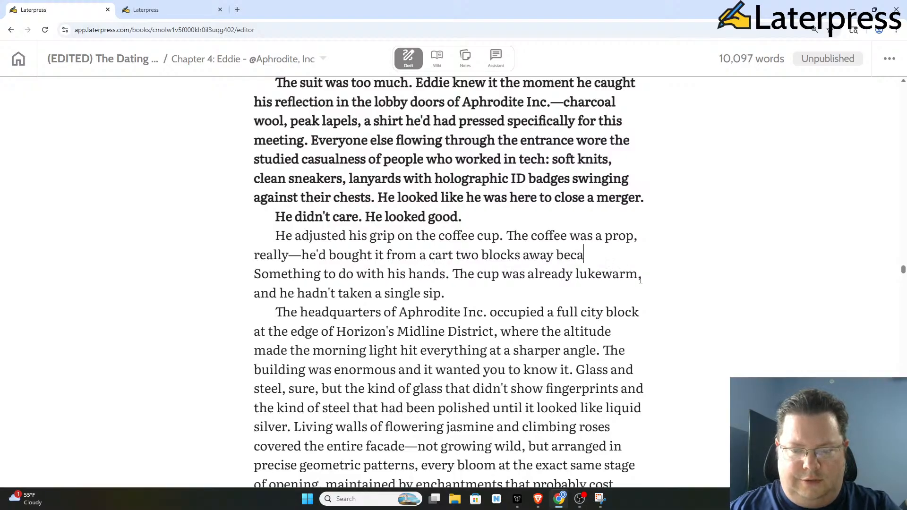
text( he neede)
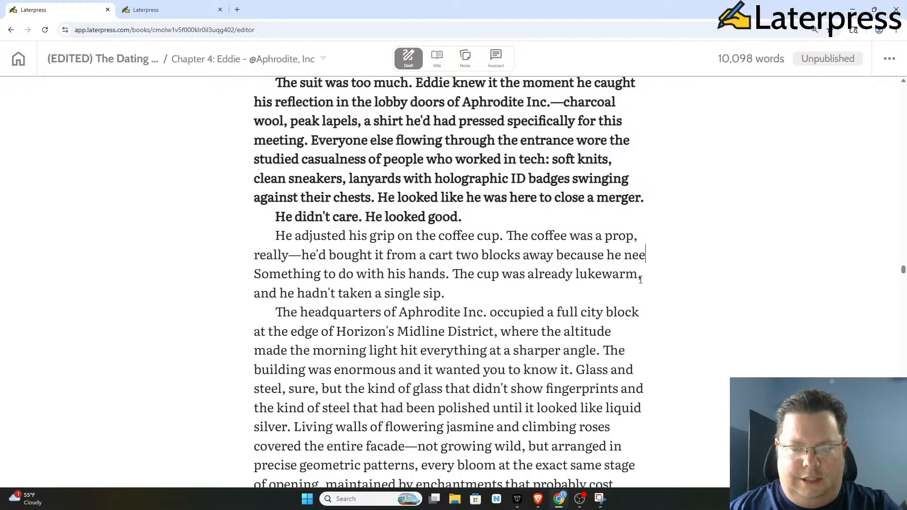
text(d)
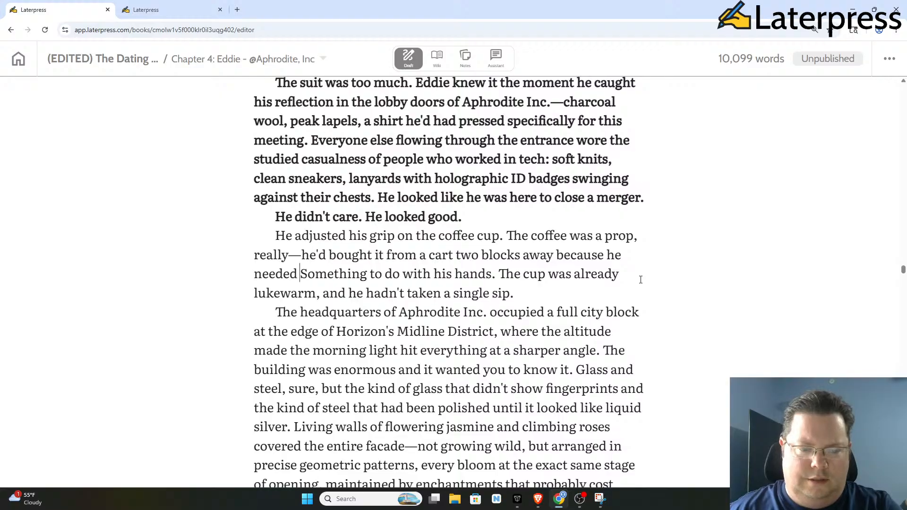
key(Delete)
text(s)
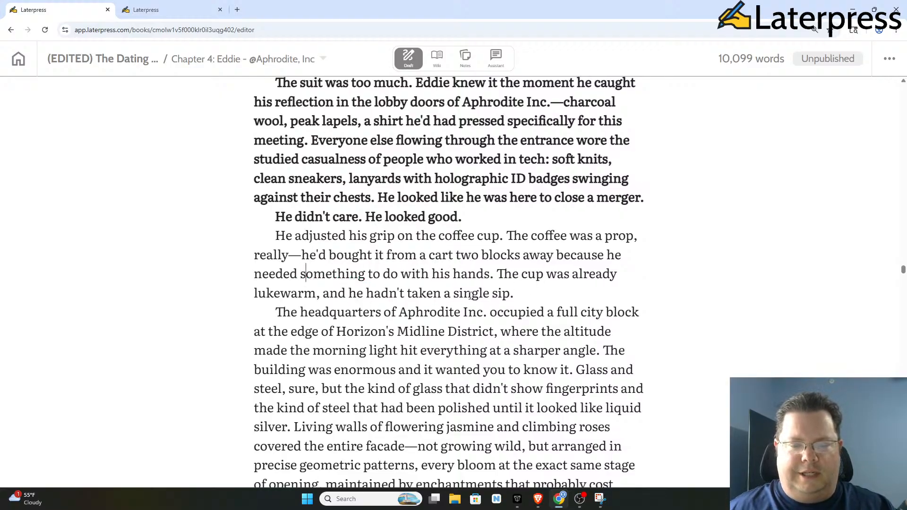
Step: In the headquarters paragraph, bold the sentence from "Glass and steel, sure" through "until it looked like liquid silver."
scroll(359, 290, down, 2)
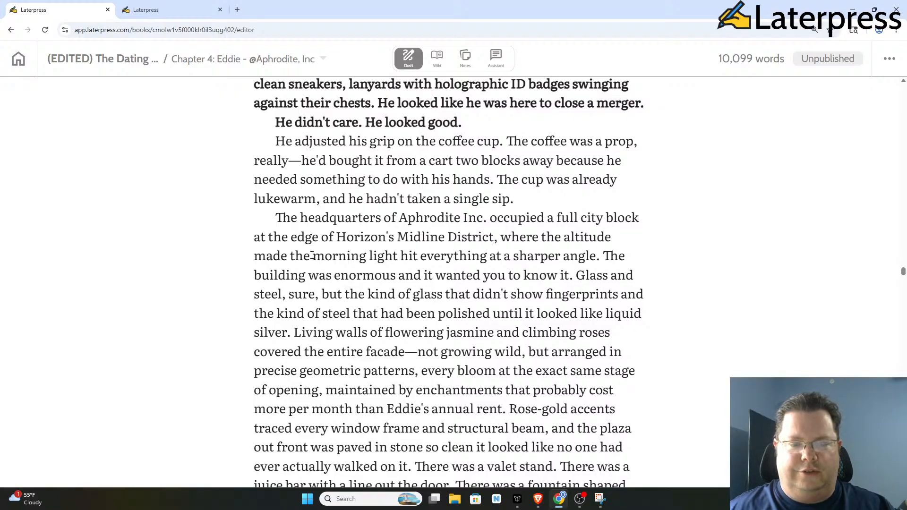
scroll(416, 209, down, 1)
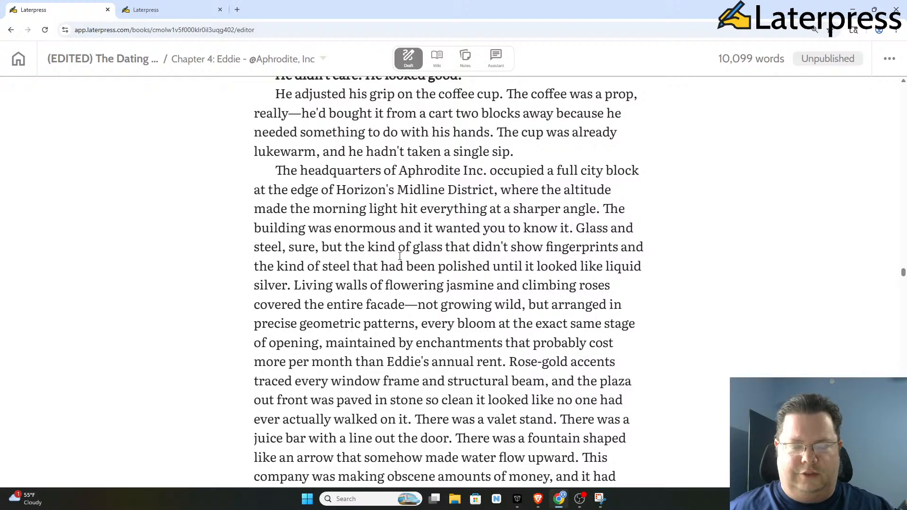
scroll(405, 256, down, 1)
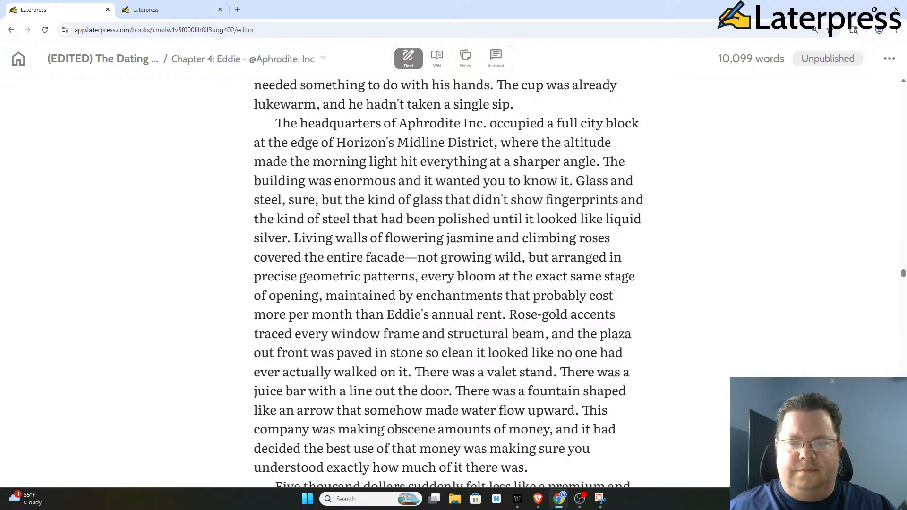
drag(577, 180, 292, 237)
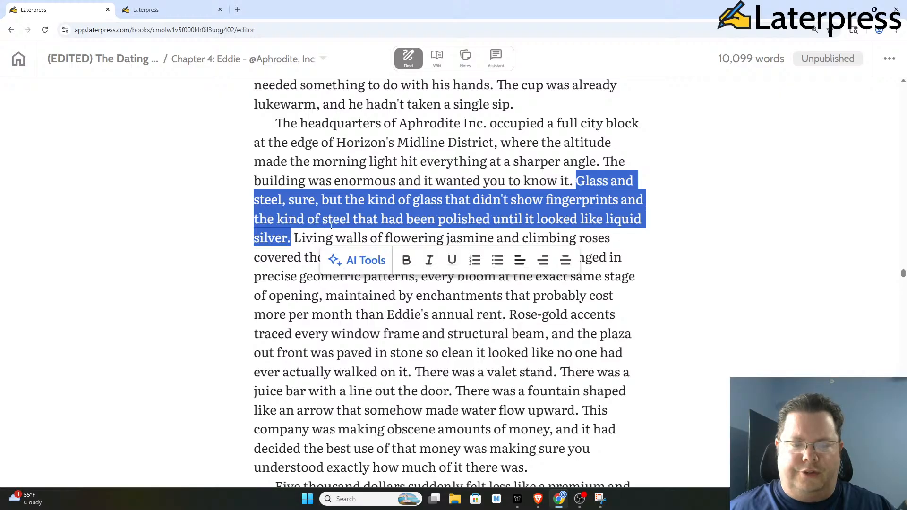
click(407, 260)
click(379, 199)
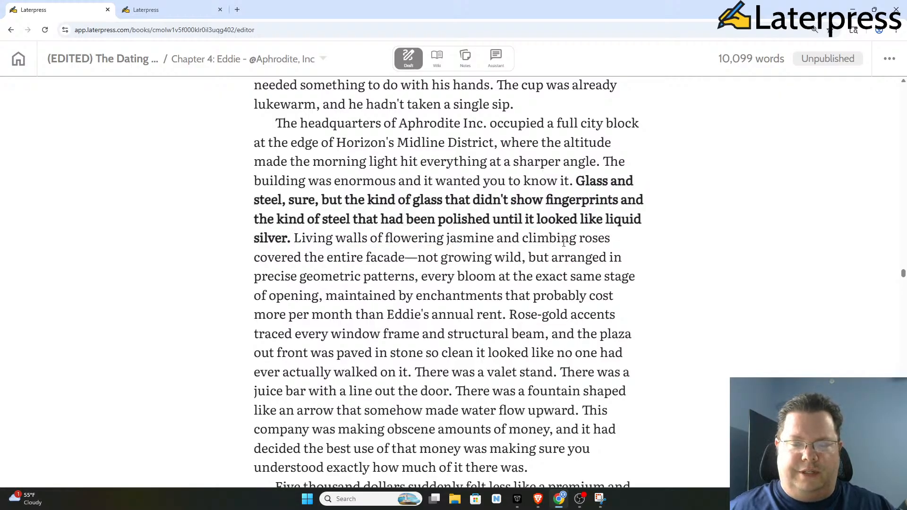
Step: Delete ", maintained by enchantments that probably cost more per month than Eddie's annual rent" from the flowering walls sentence
scroll(352, 222, down, 1)
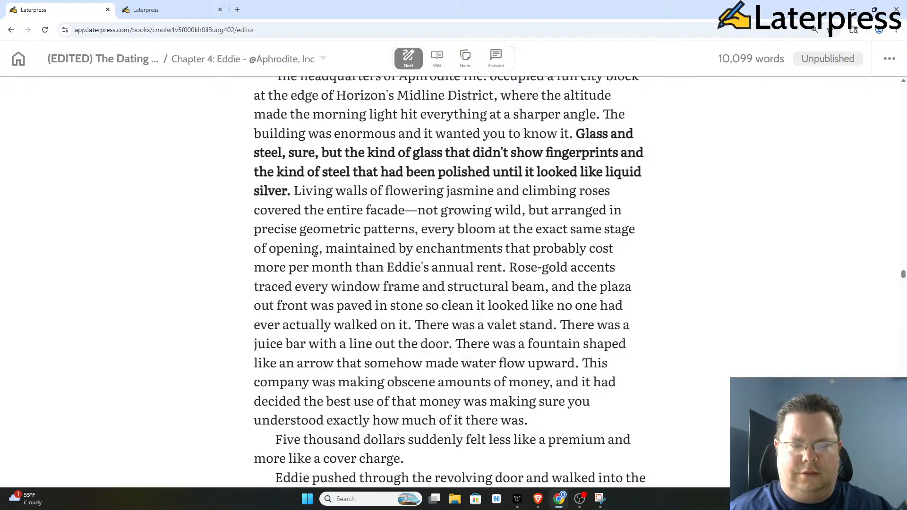
drag(319, 251, 501, 267)
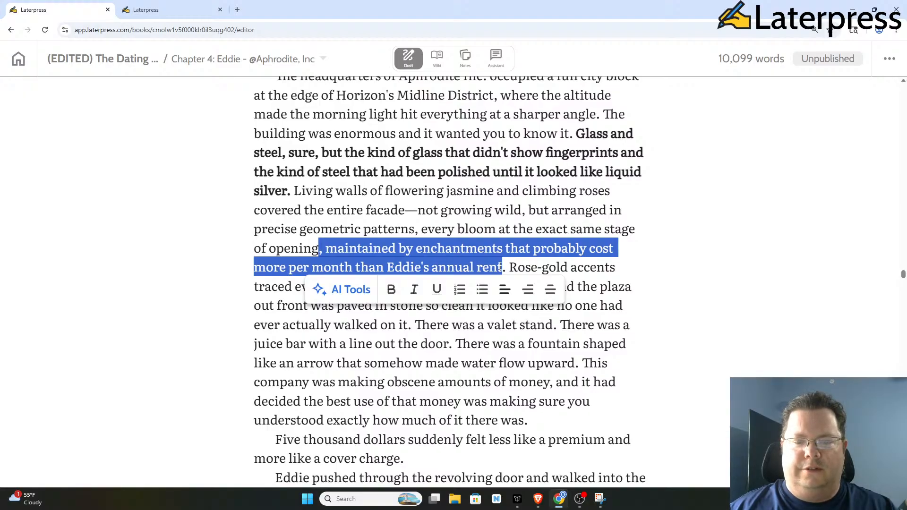
key(BackSpace)
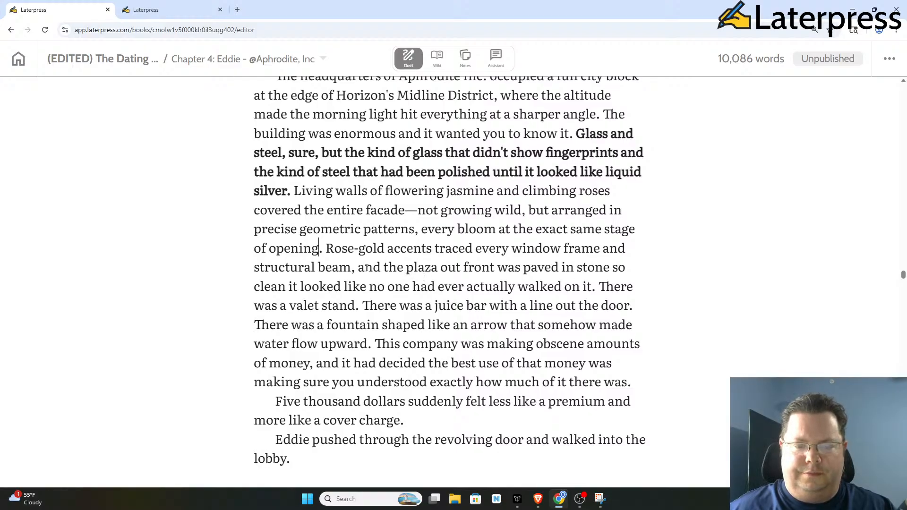
Step: Bold "and the plaza out front was paved in stone so clean it looked like no one had ever actually walked on it."
drag(359, 268, 588, 292)
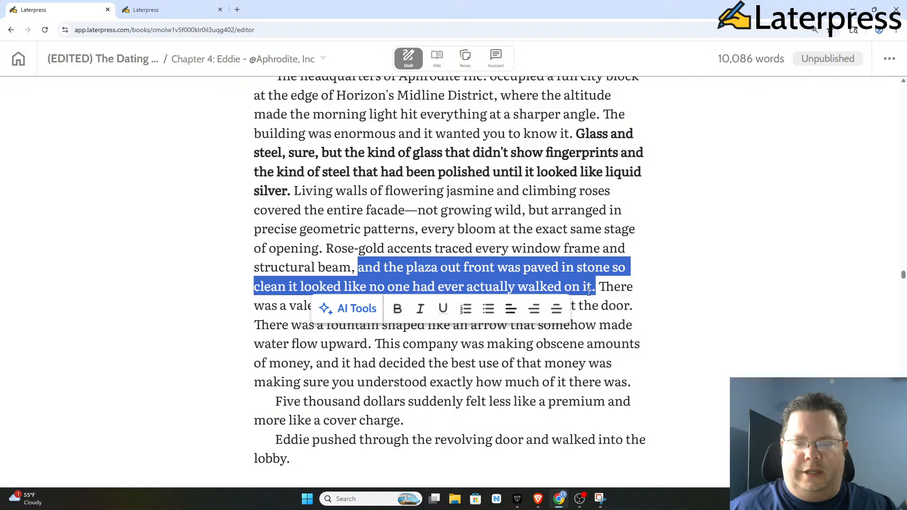
click(398, 308)
click(481, 267)
Step: Review the valet, juice bar and fountain sentences, then delete the closing sentence from "This company was making obscene amounts of money" through "there was."
scroll(493, 257, down, 1)
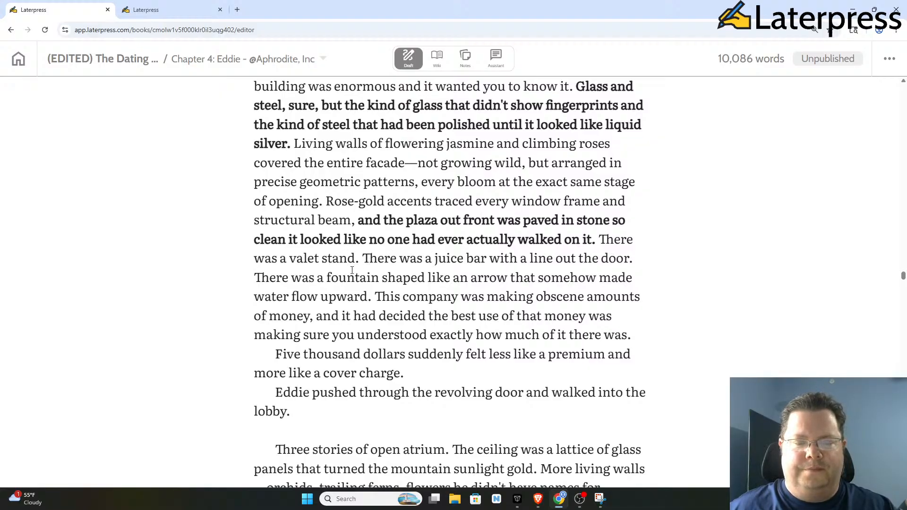
double_click(608, 239)
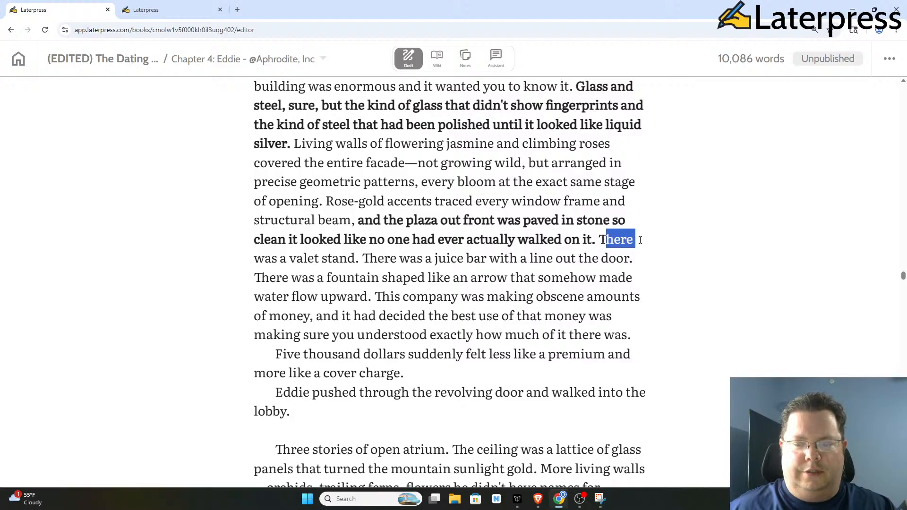
click(339, 259)
drag(413, 256, 500, 257)
click(272, 258)
drag(261, 277, 370, 303)
click(523, 297)
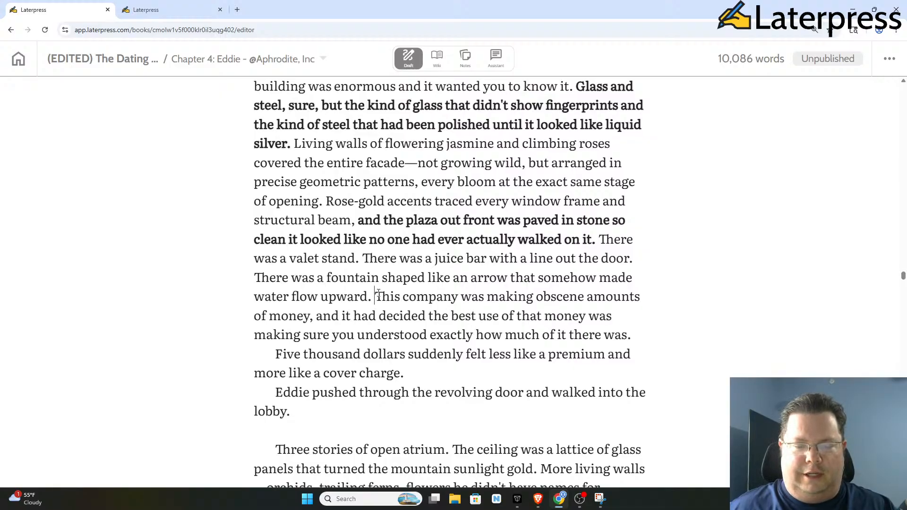
drag(375, 296, 642, 333)
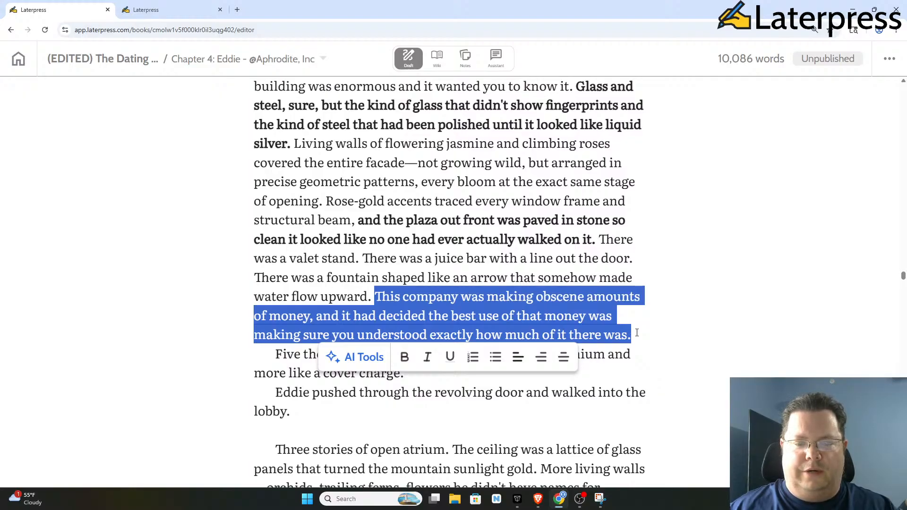
key(BackSpace)
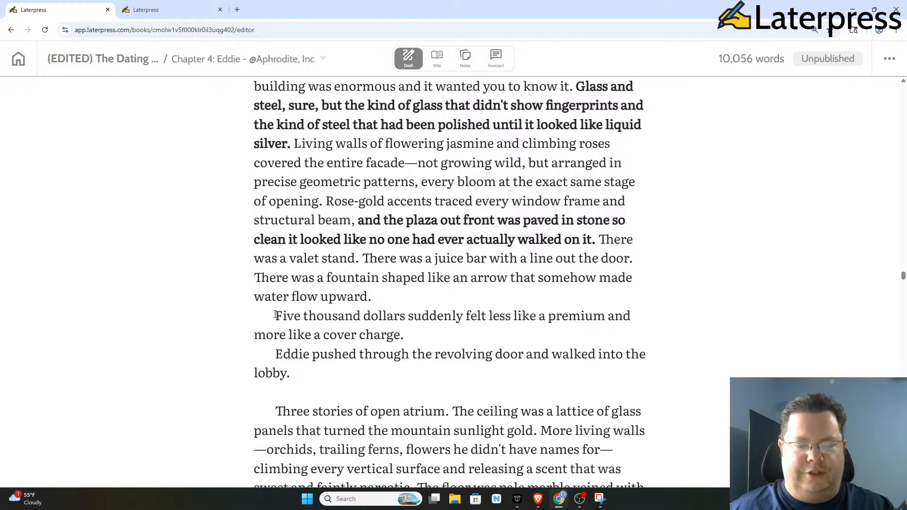
Step: Delete the sentence "There was a juice bar with a line out the door." along with the extra space around it
drag(275, 315, 515, 335)
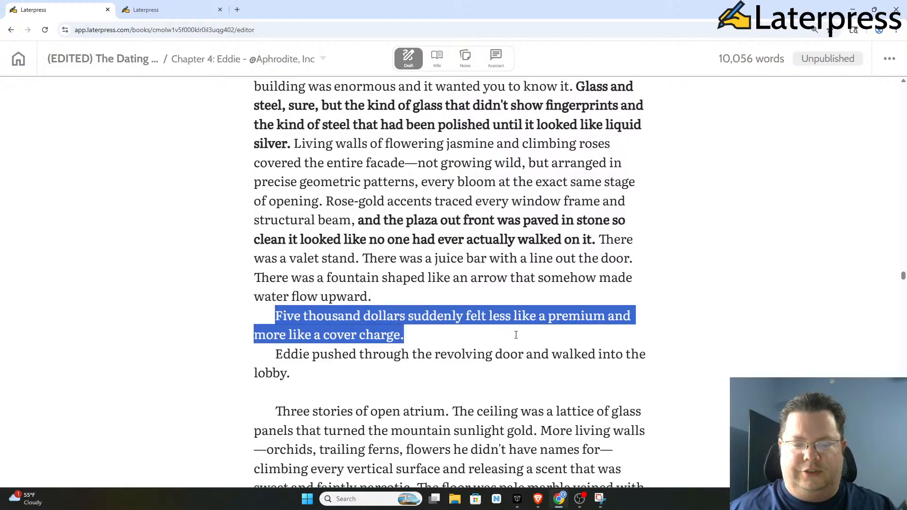
click(471, 313)
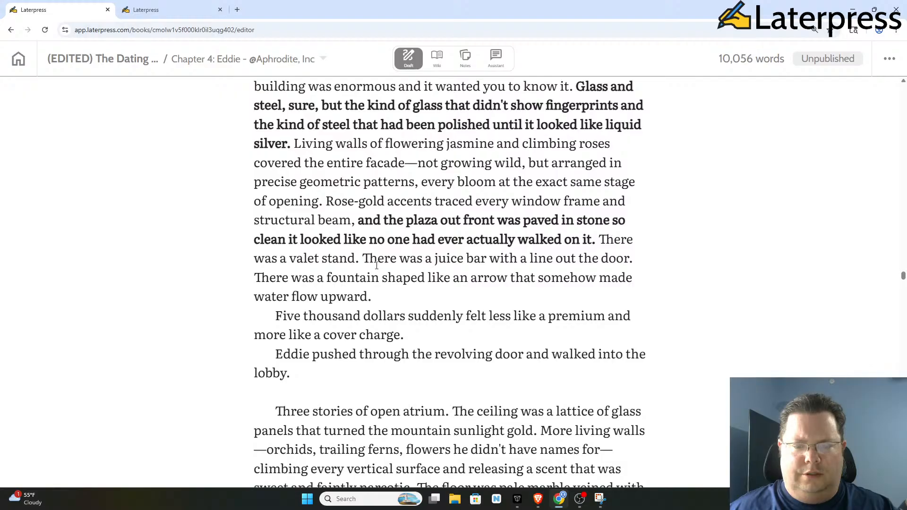
drag(363, 259, 633, 259)
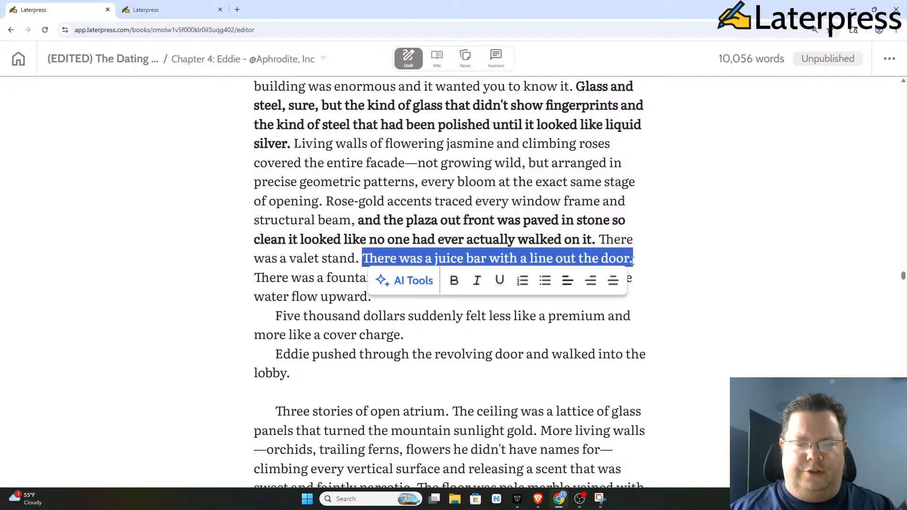
key(BackSpace)
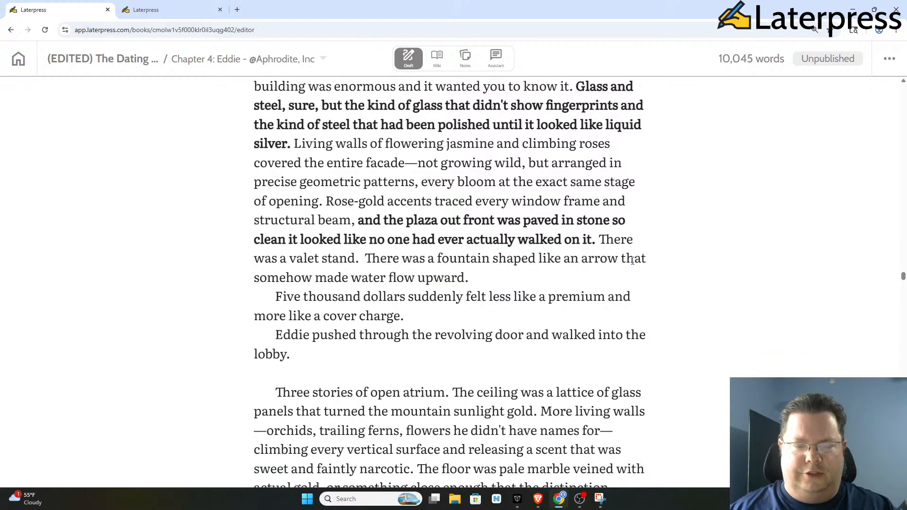
key(BackSpace)
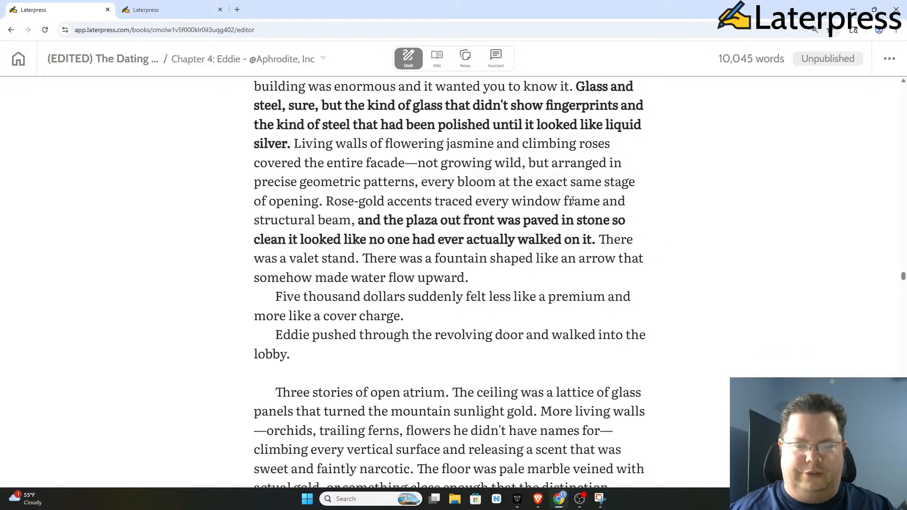
Step: Remove the empty paragraph between Eddie walking into the lobby and "Three stories of open atrium."
scroll(397, 230, down, 1)
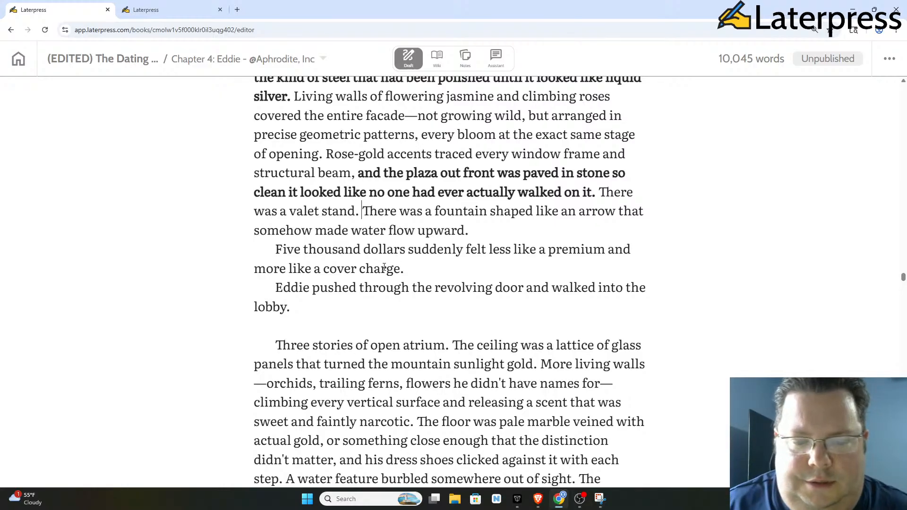
scroll(372, 255, down, 2)
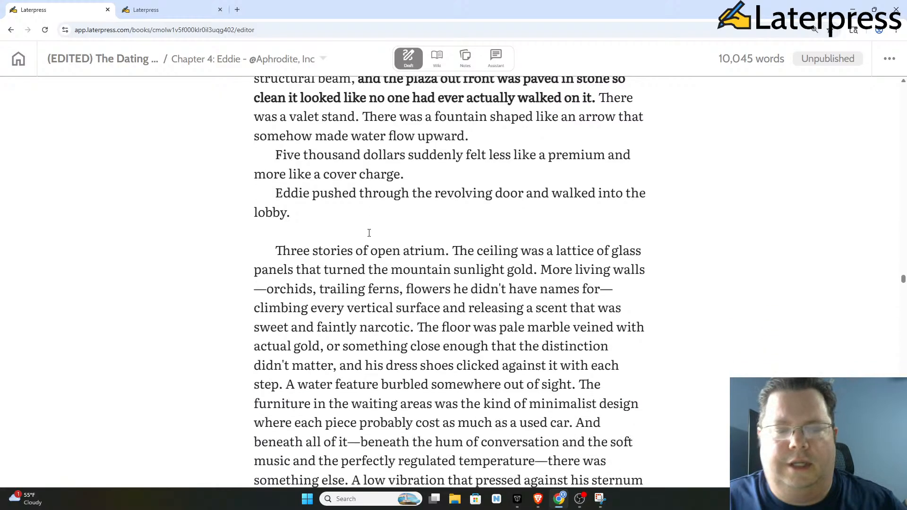
click(340, 237)
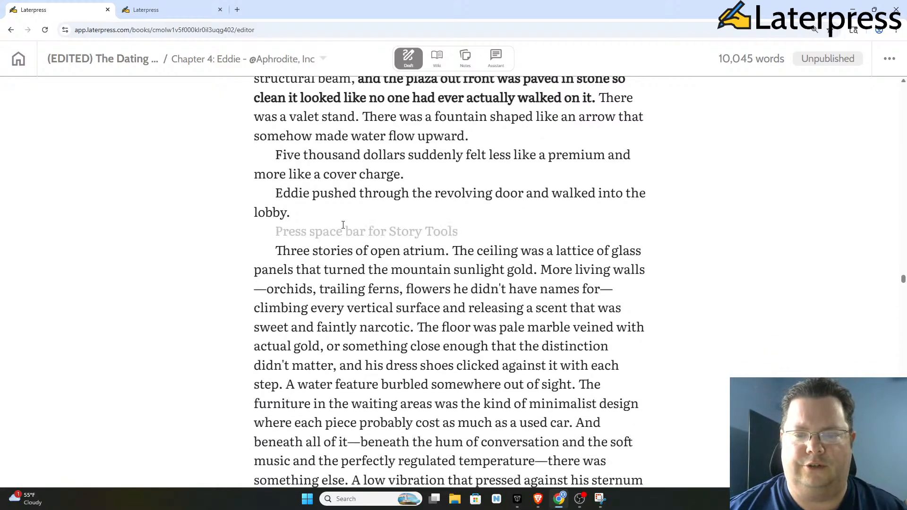
key(Delete)
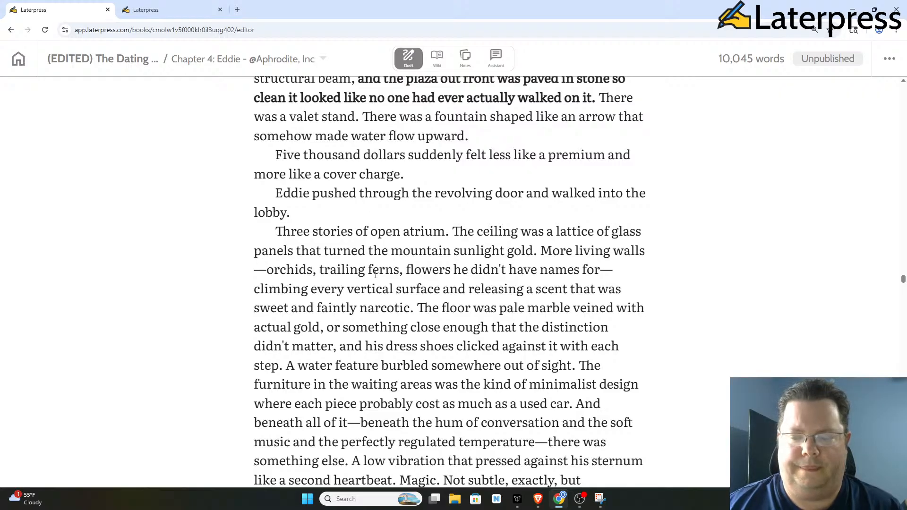
Step: In the atrium paragraph, bold the phrase "flowers he didn't have names for"
scroll(417, 174, down, 1)
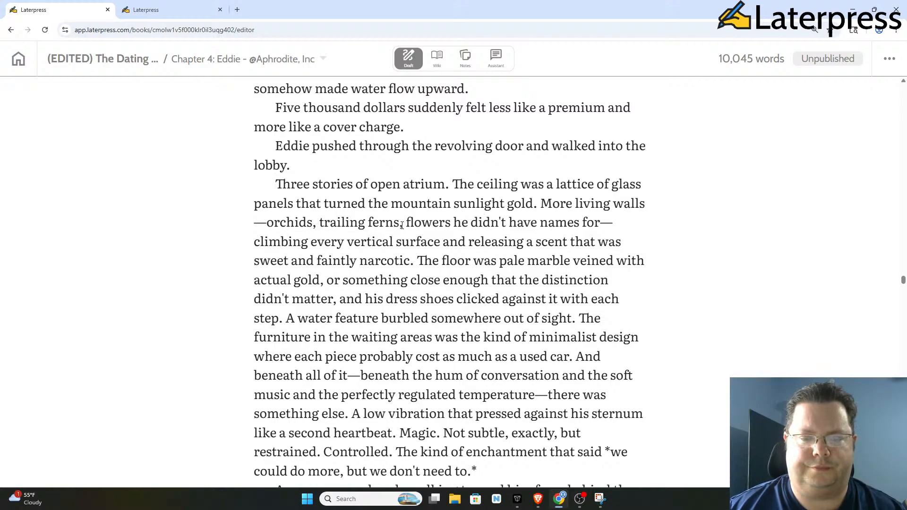
drag(407, 222, 600, 223)
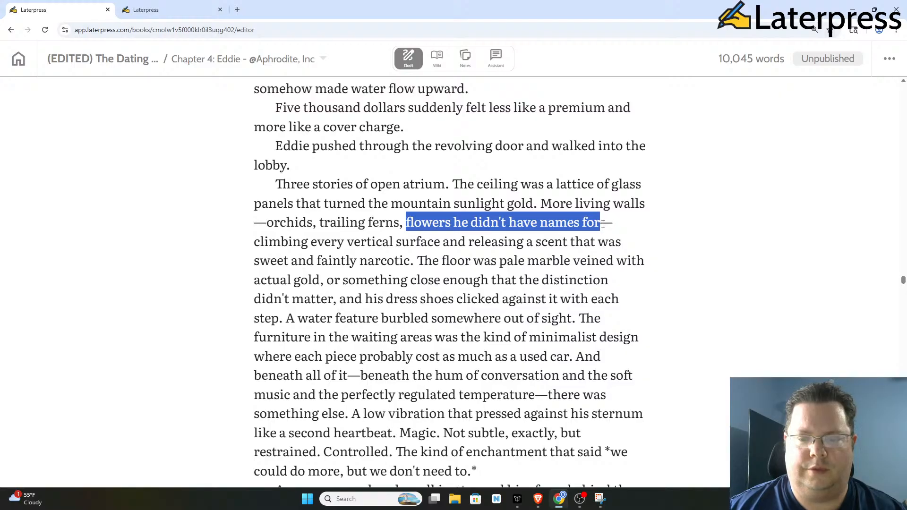
click(459, 244)
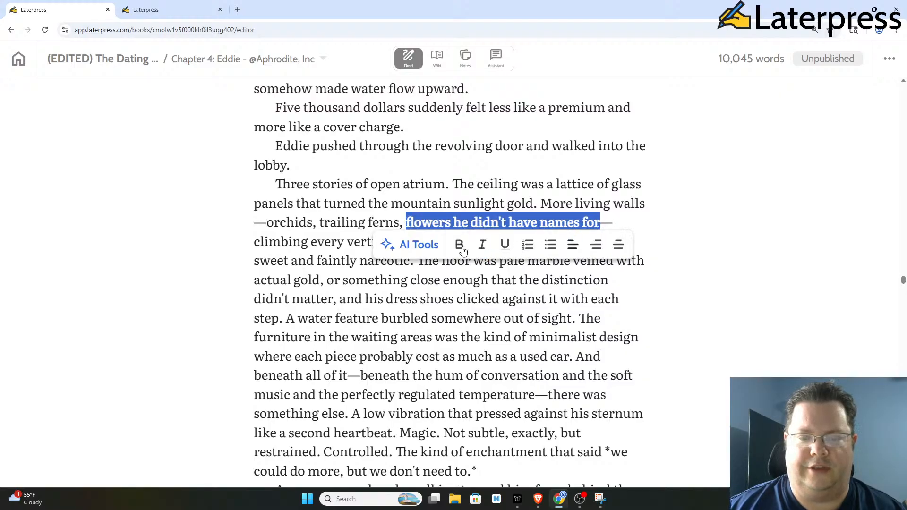
click(456, 218)
Step: Bold and underline "faintly narcotic" in the atrium paragraph's sentence about the scent
scroll(458, 215, down, 2)
scroll(378, 199, up, 1)
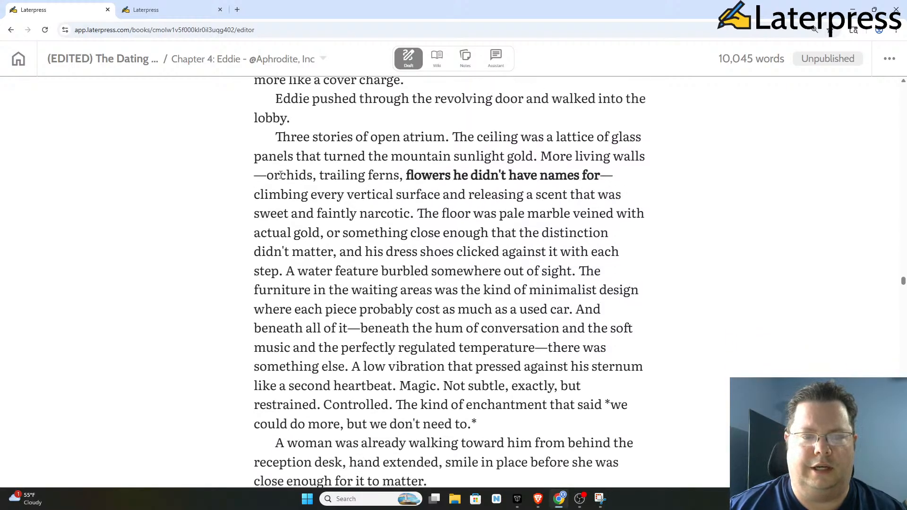
click(279, 175)
drag(279, 175, 525, 173)
click(454, 251)
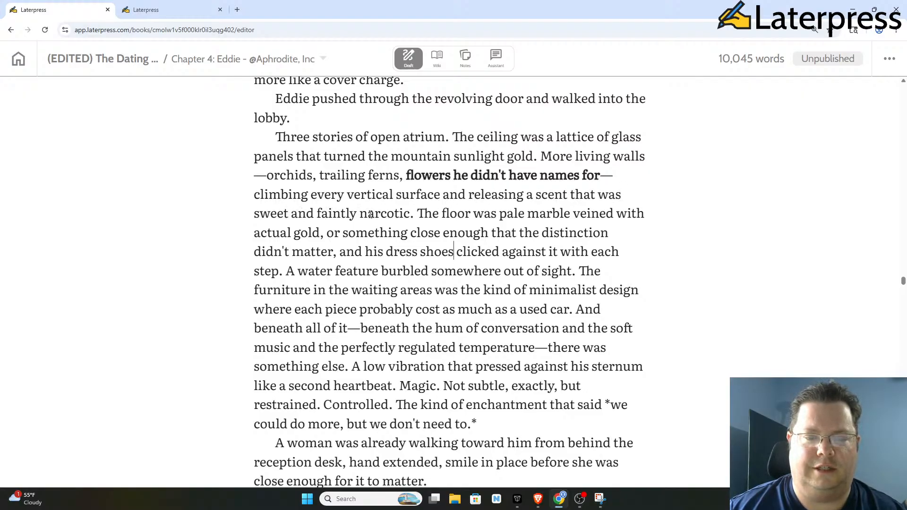
drag(316, 213, 409, 218)
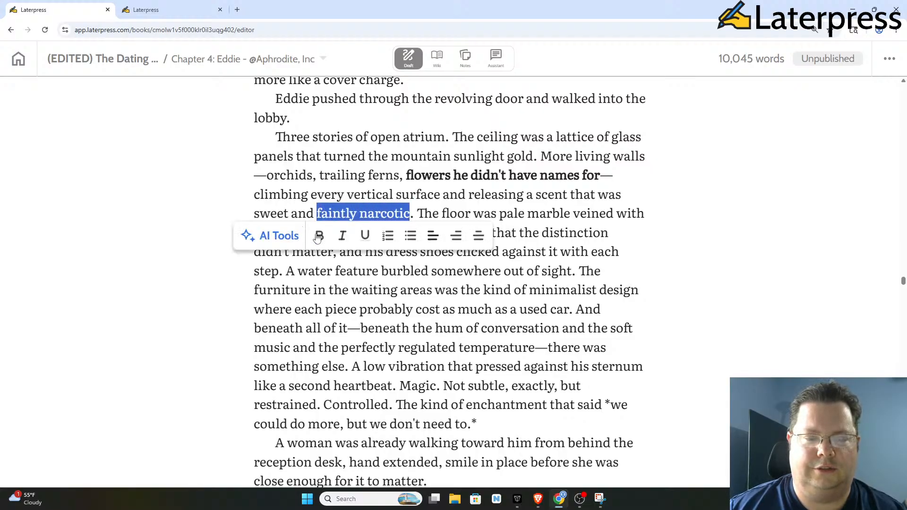
click(319, 236)
click(366, 237)
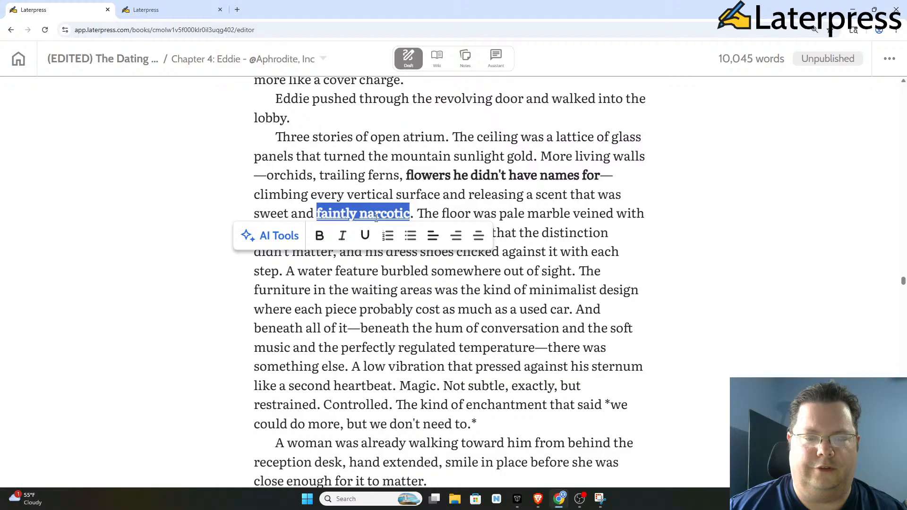
click(431, 210)
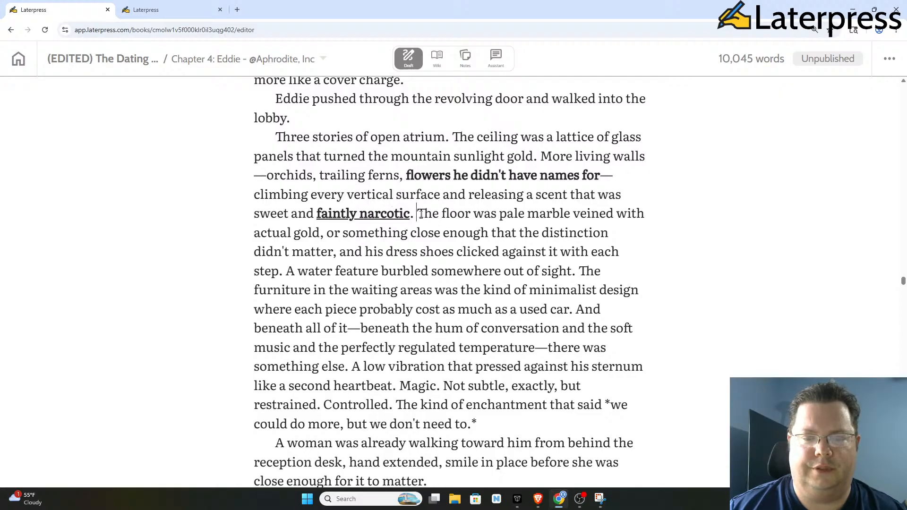
Step: Delete ", and his dress shoes clicked against it with each step" from the marble floor sentence
drag(416, 213, 324, 251)
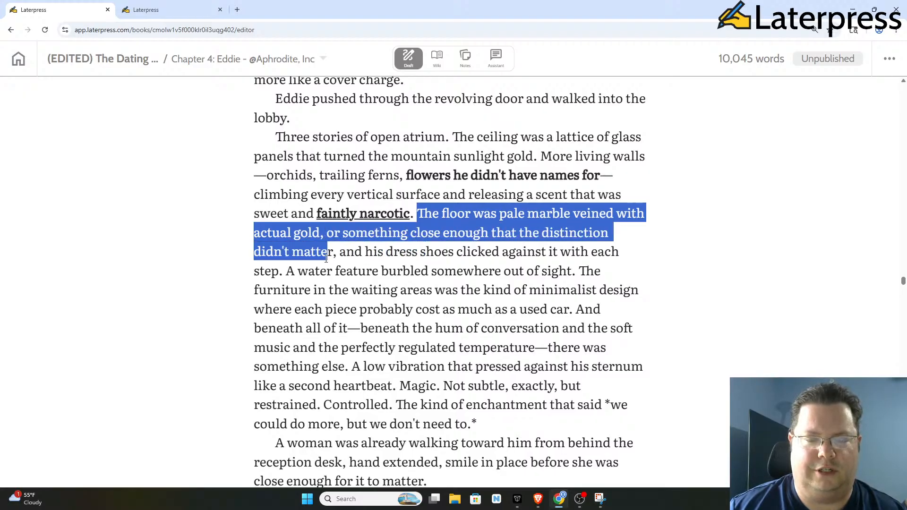
click(474, 231)
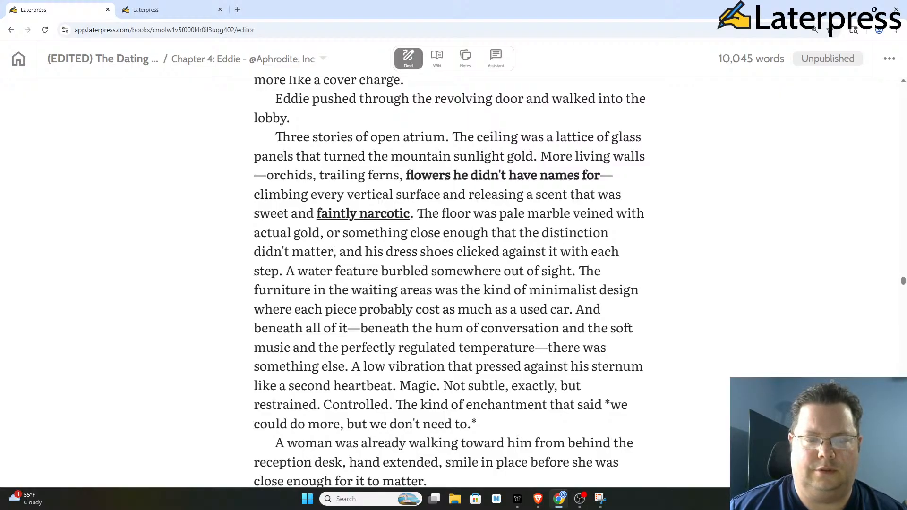
drag(333, 251, 278, 278)
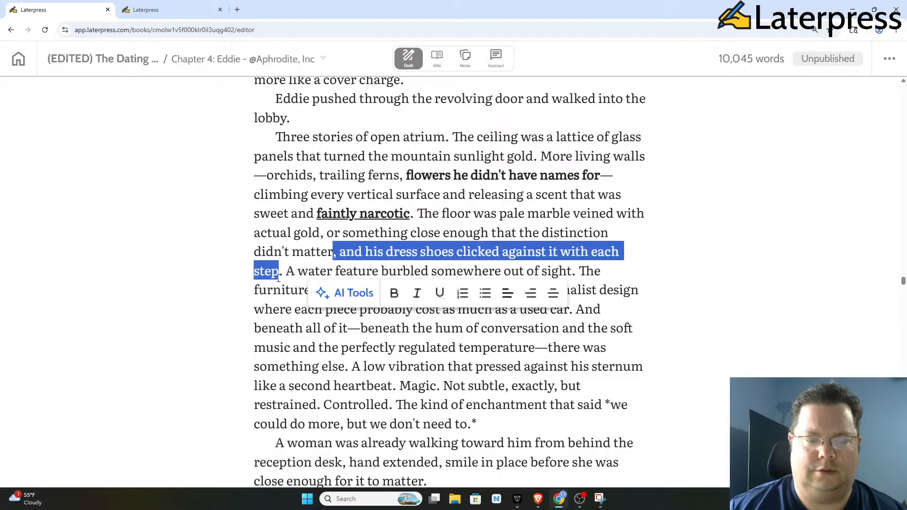
key(BackSpace)
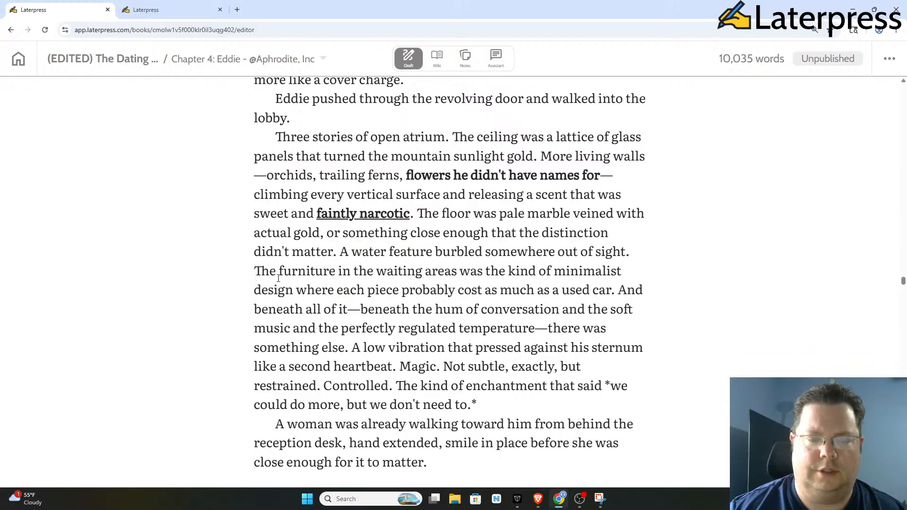
Step: In the atrium paragraph's furniture sentence, bold "where each piece probably cost as much as a used car"
click(352, 252)
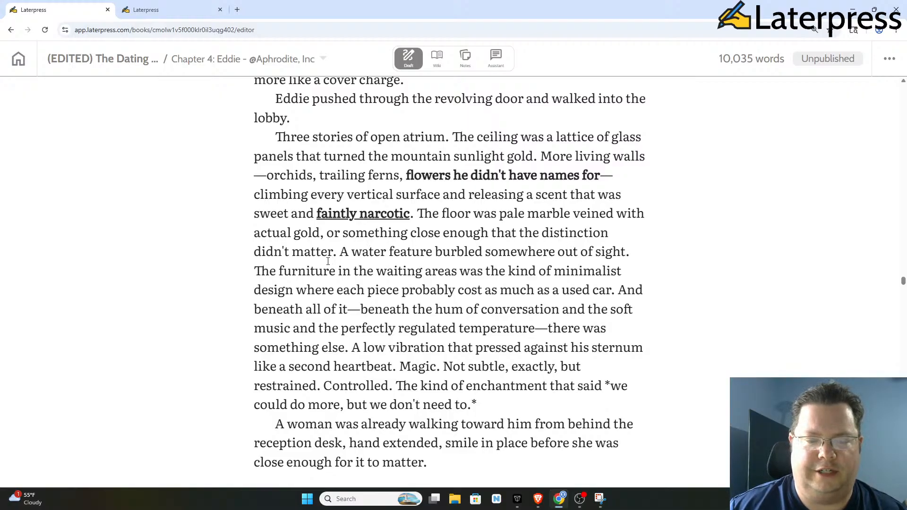
scroll(435, 235, down, 1)
scroll(492, 224, up, 1)
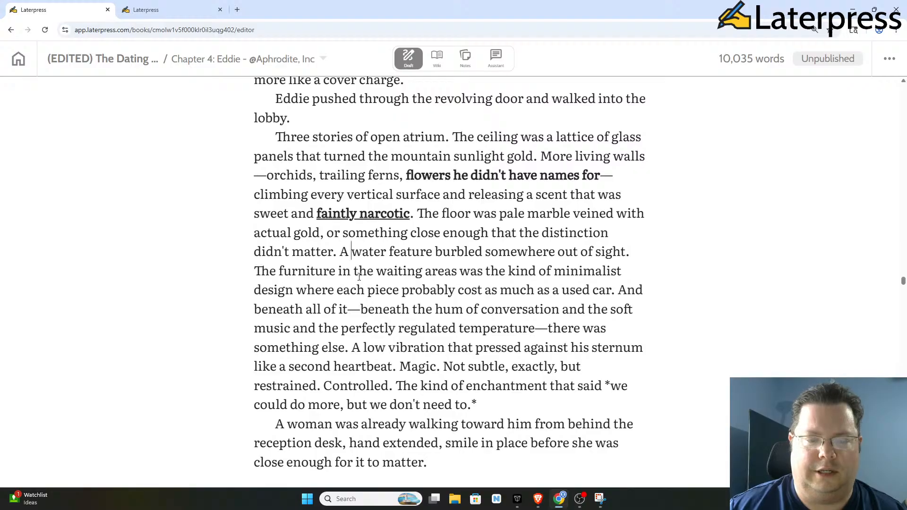
mouse_move(611, 290)
mouse_down()
mouse_move(478, 309)
mouse_move(467, 290)
mouse_move(251, 300)
mouse_move(305, 289)
mouse_move(279, 288)
mouse_move(293, 285)
mouse_move(611, 286)
mouse_up()
click(293, 285)
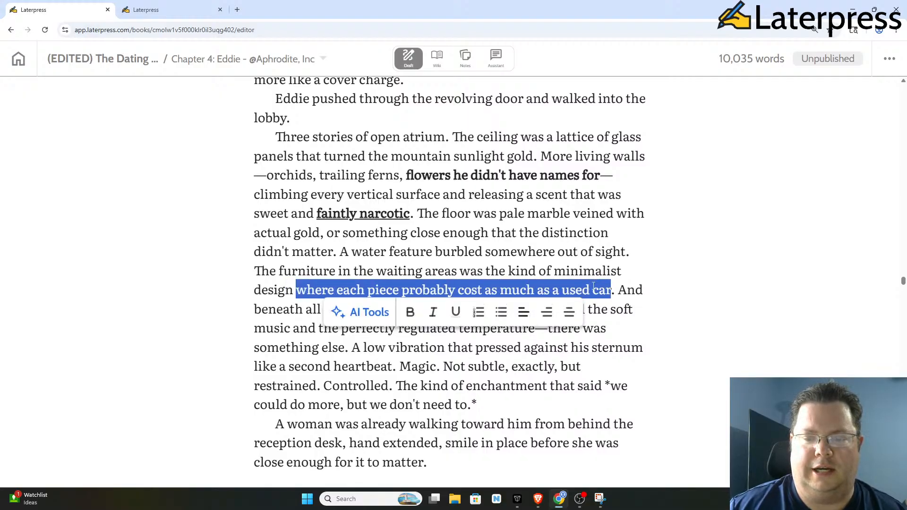
click(411, 313)
click(476, 251)
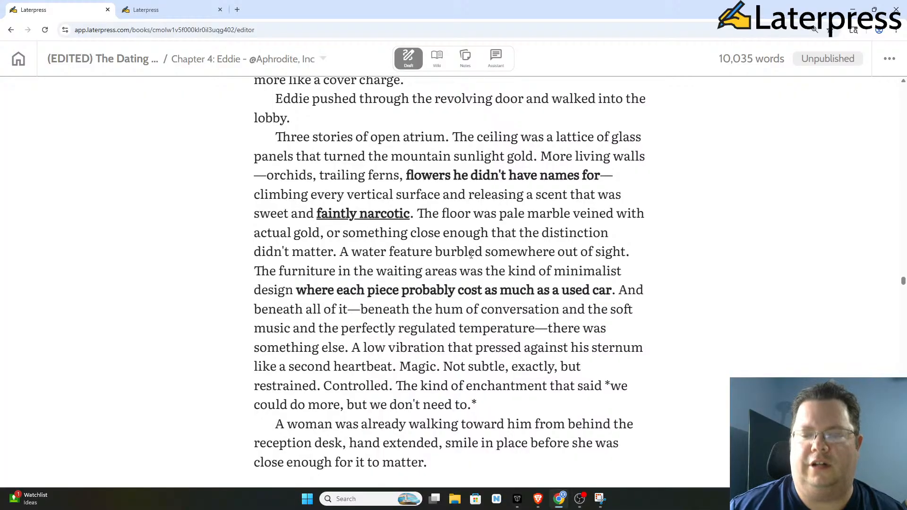
Step: Delete the end of the atrium paragraph, from "And beneath all of it" through "*we could do more, but we don't need to.*"
scroll(470, 255, down, 1)
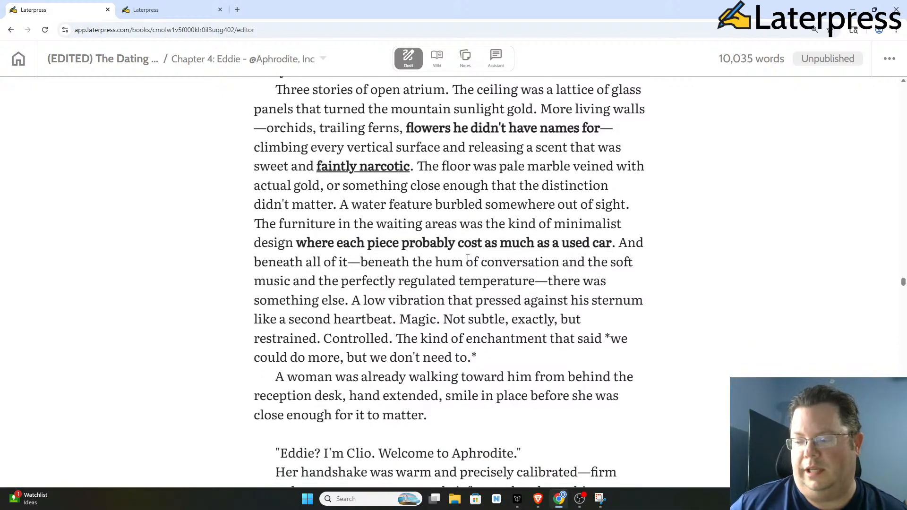
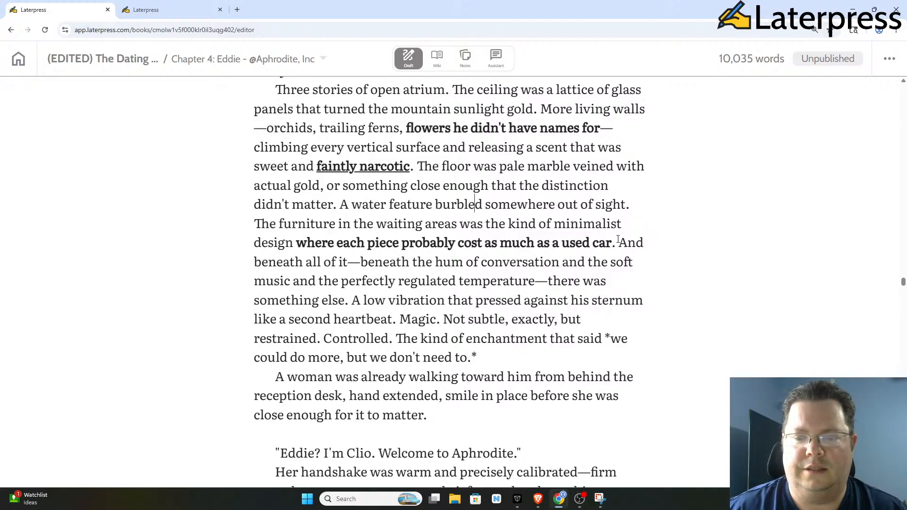
drag(367, 261, 360, 301)
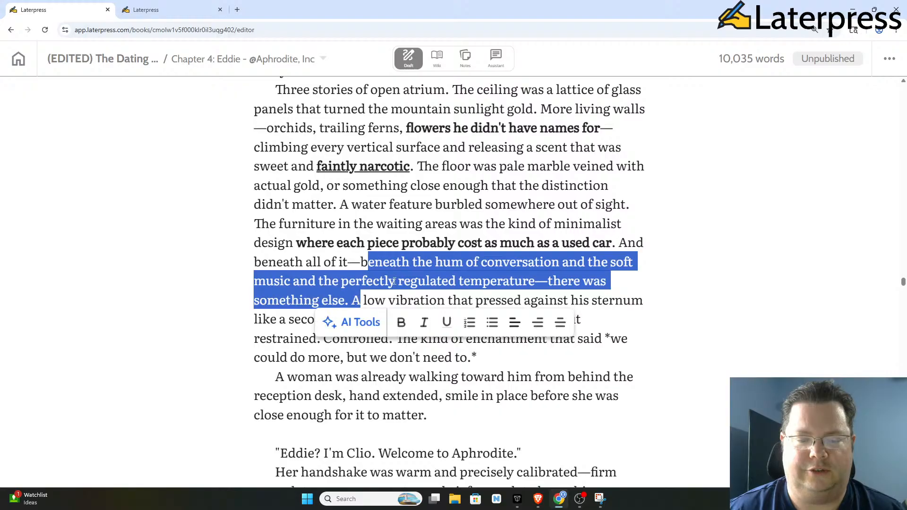
click(395, 281)
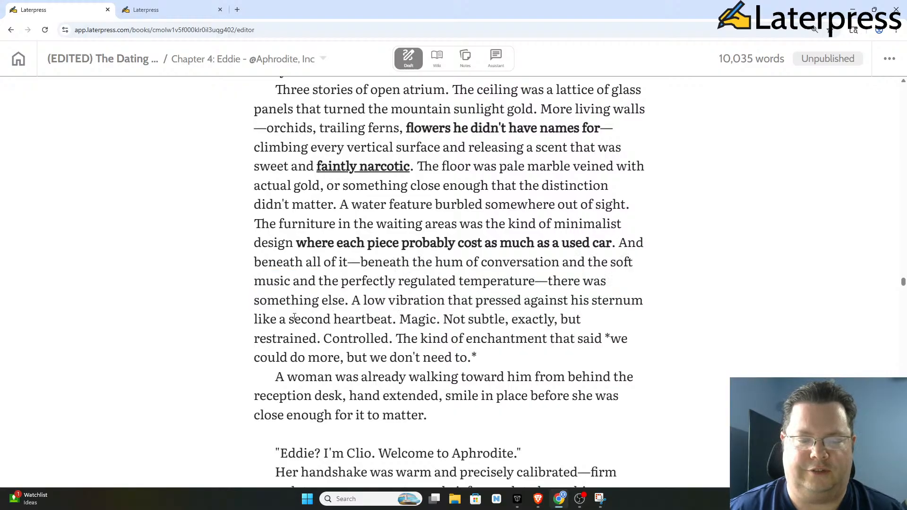
scroll(395, 317, down, 1)
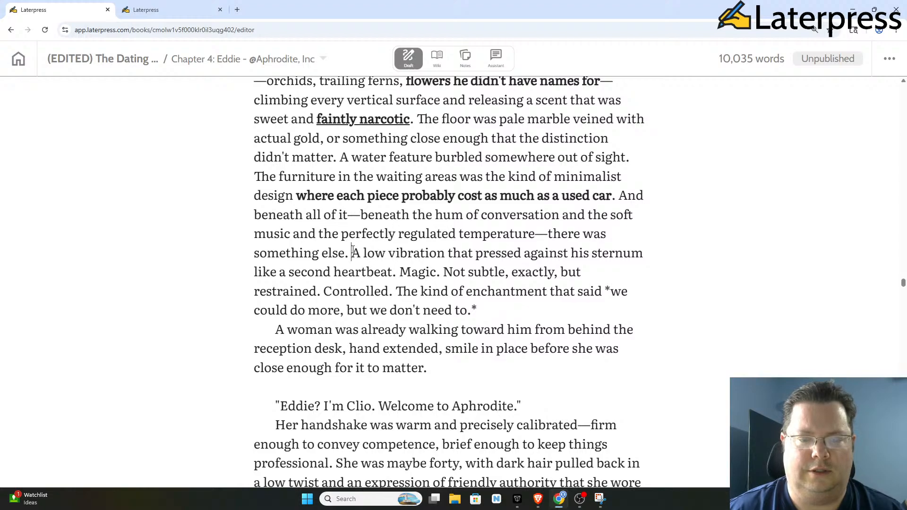
drag(352, 251, 506, 306)
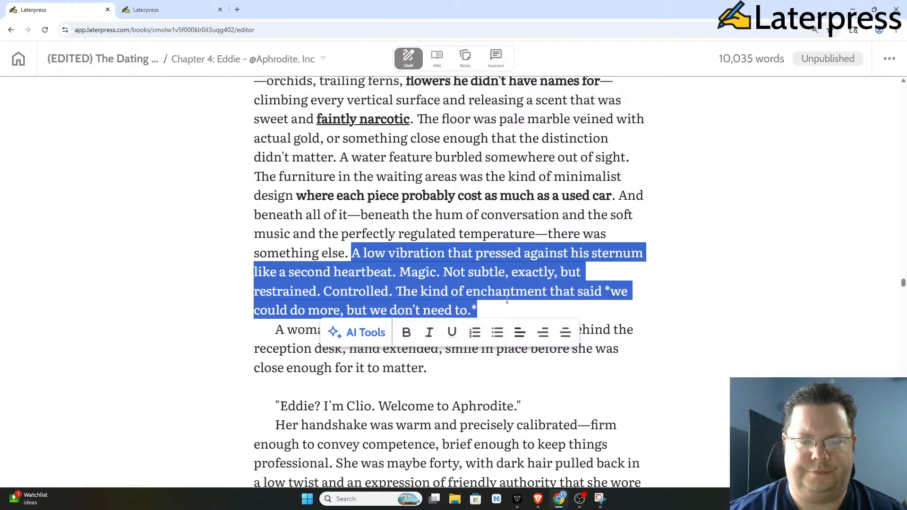
click(584, 255)
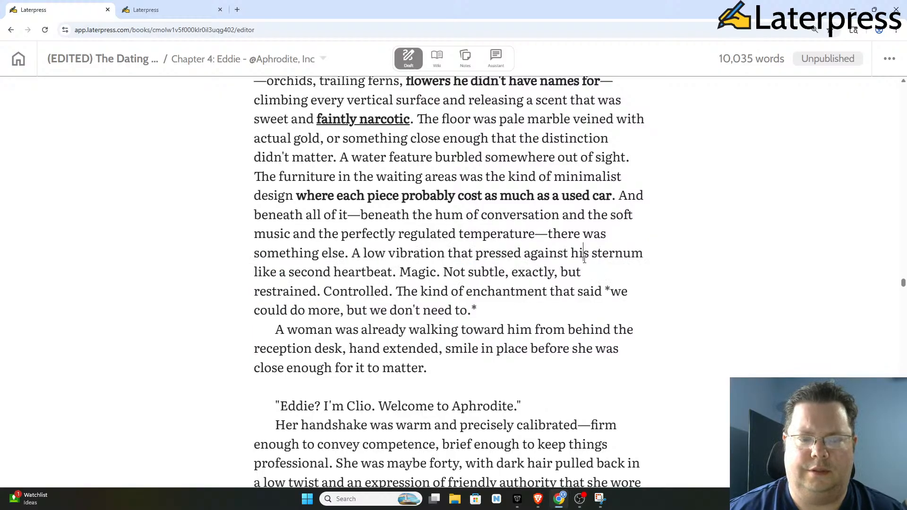
drag(620, 195, 606, 311)
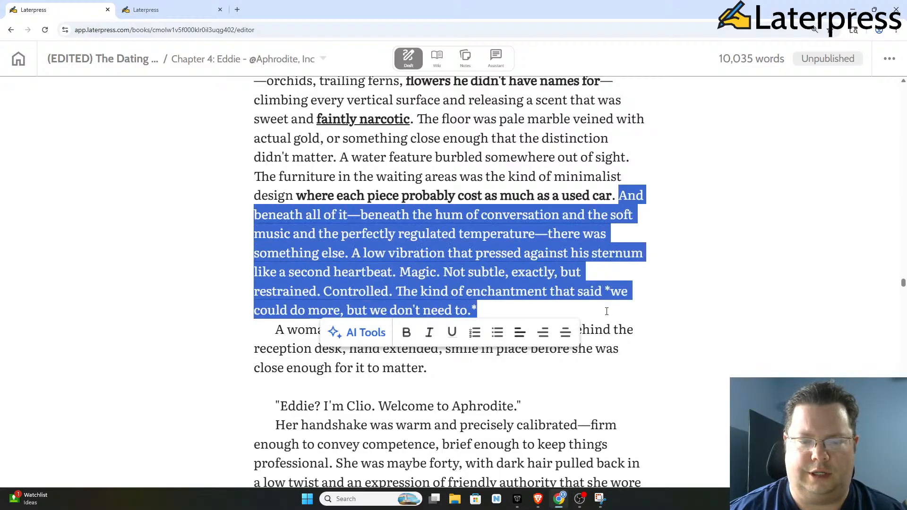
key(BackSpace)
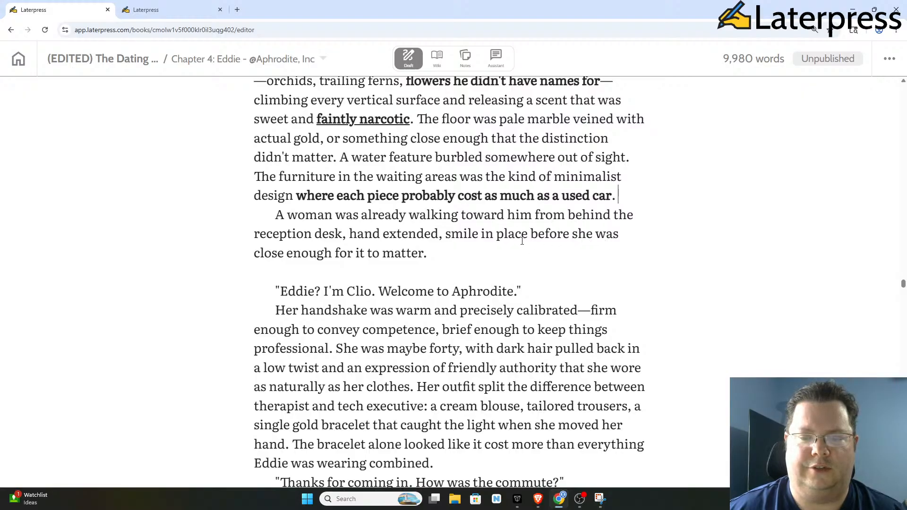
Step: Remove the empty paragraph between the woman's approach from the reception desk and her "Welcome to Aphrodite" line
scroll(284, 255, down, 1)
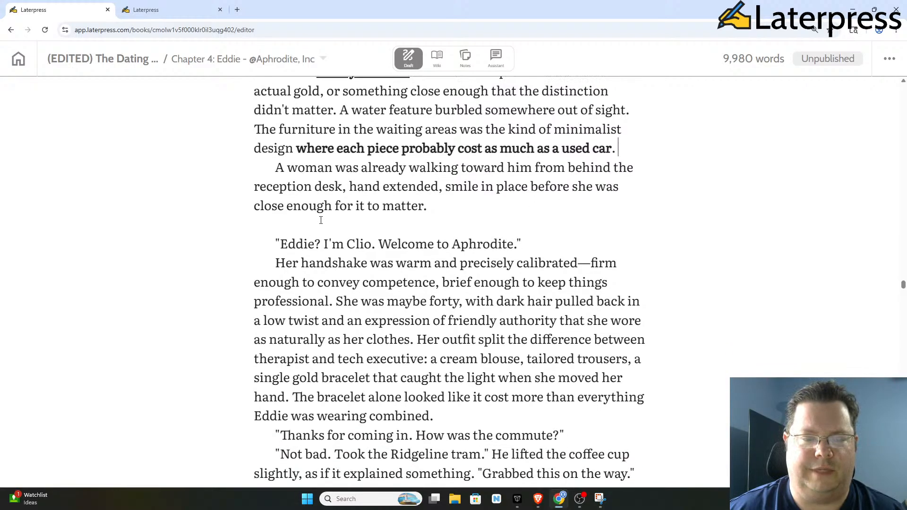
click(321, 220)
key(Delete)
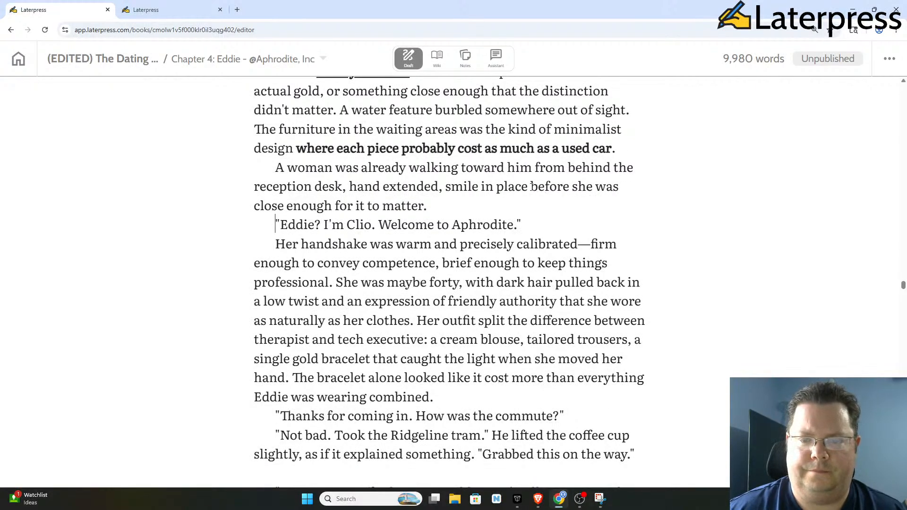
Step: Bold "before she was close enough for it to matter" in the sentence about the woman's smile
drag(531, 187, 419, 212)
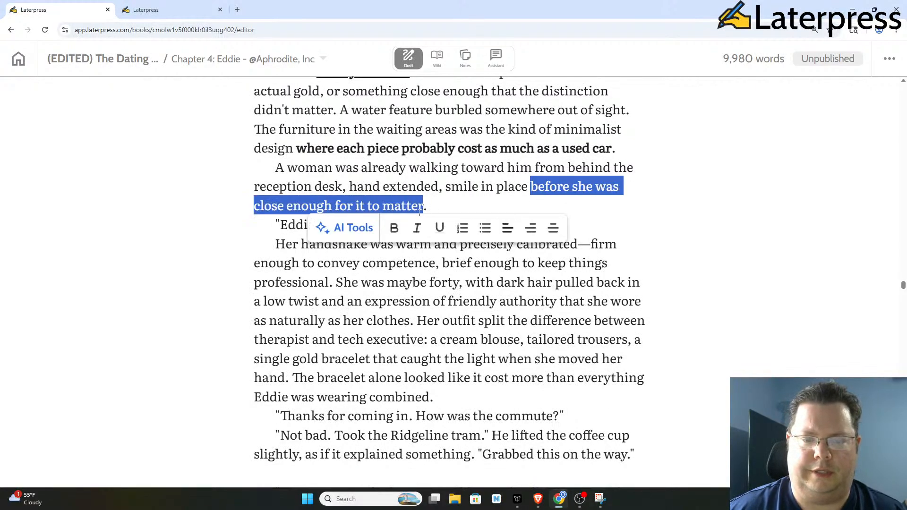
click(394, 228)
click(399, 168)
Step: Delete the sentence "The bracelet alone looked like it cost more than everything Eddie was wearing combined."
scroll(387, 170, down, 2)
scroll(371, 173, up, 1)
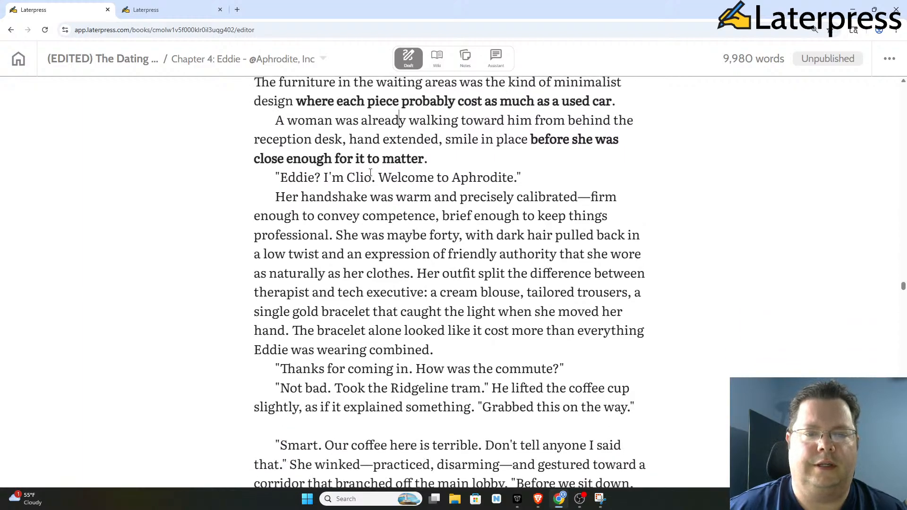
scroll(285, 186, up, 1)
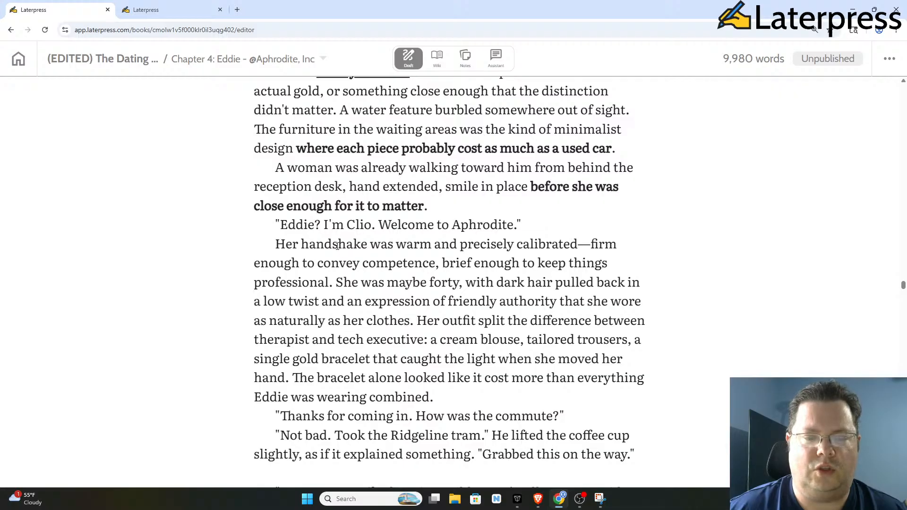
scroll(345, 240, down, 1)
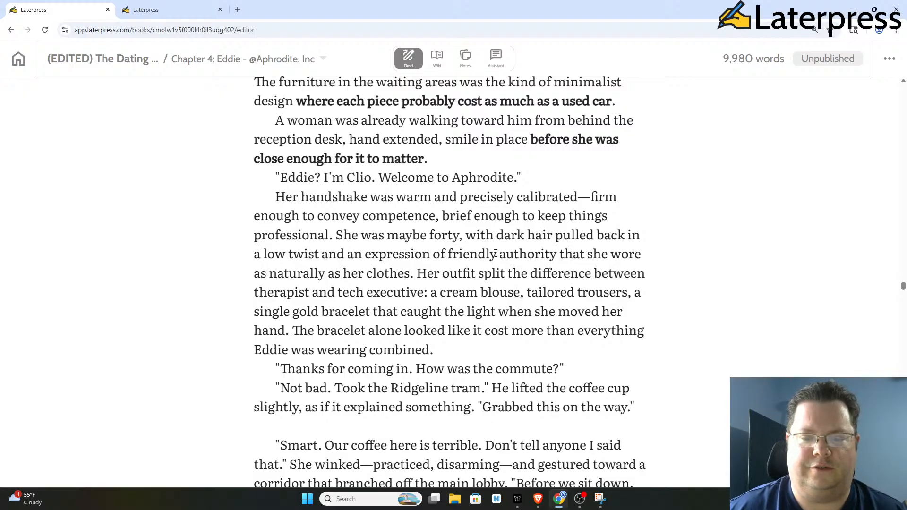
scroll(314, 237, down, 1)
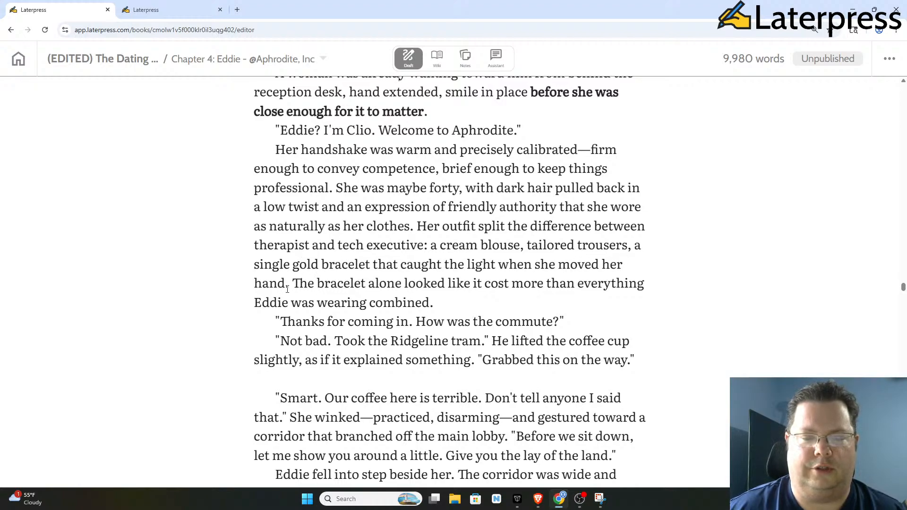
drag(295, 283, 652, 302)
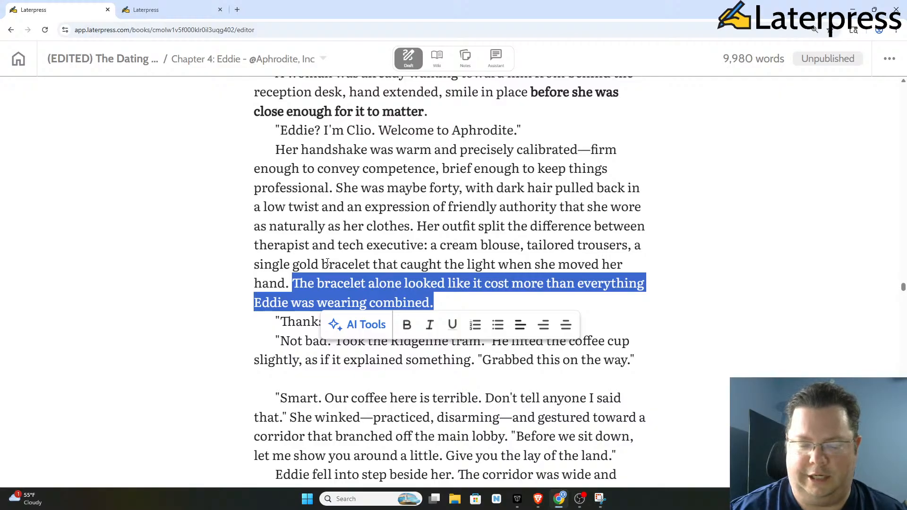
key(BackSpace)
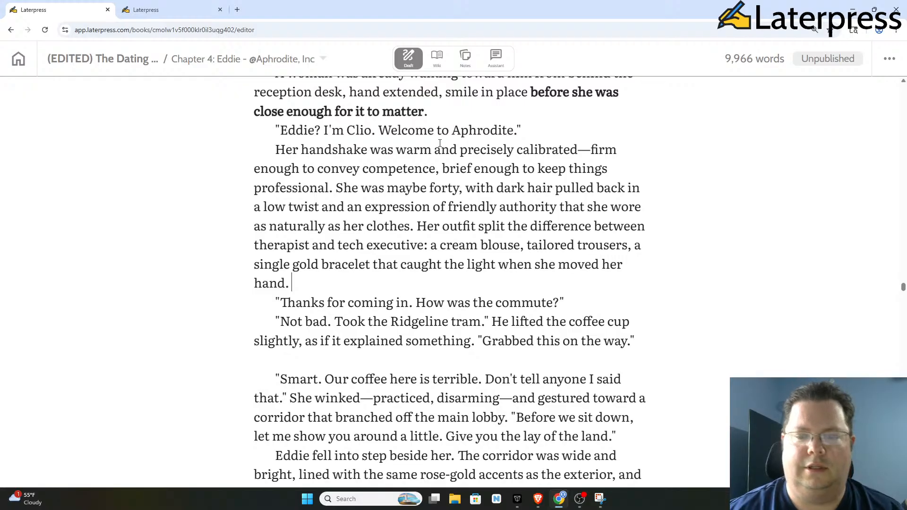
Step: Cut "—practiced, disarming—" so the sentence reads "She winked and gestured", and remove the empty paragraph before "Smart. Our coffee here is terrible."
click(400, 218)
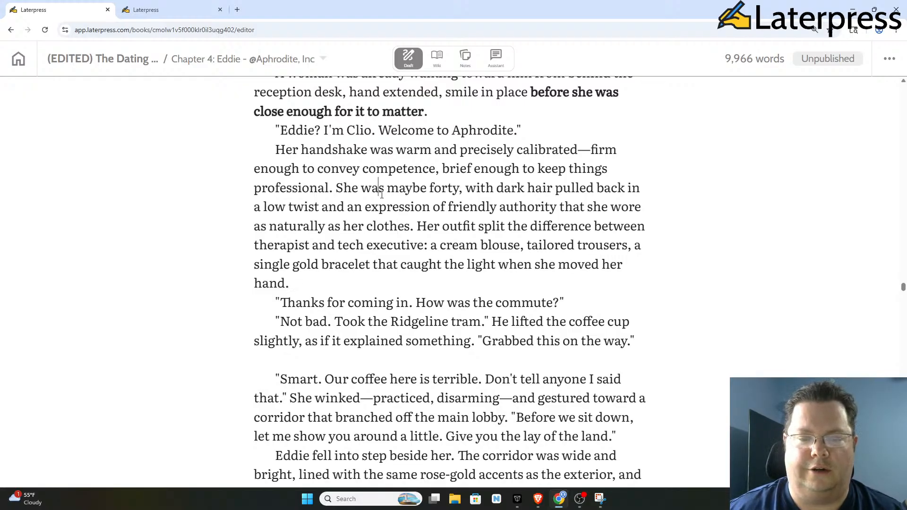
scroll(415, 193, down, 1)
scroll(422, 175, up, 1)
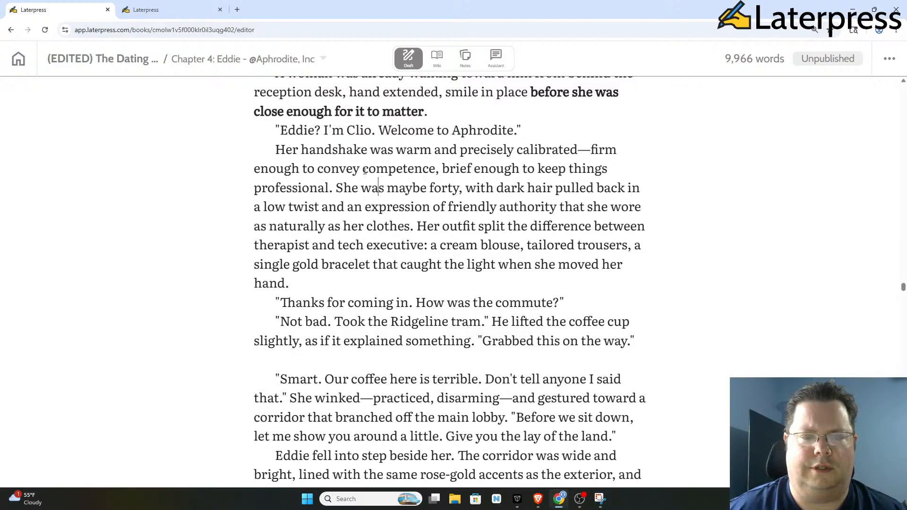
scroll(411, 203, down, 2)
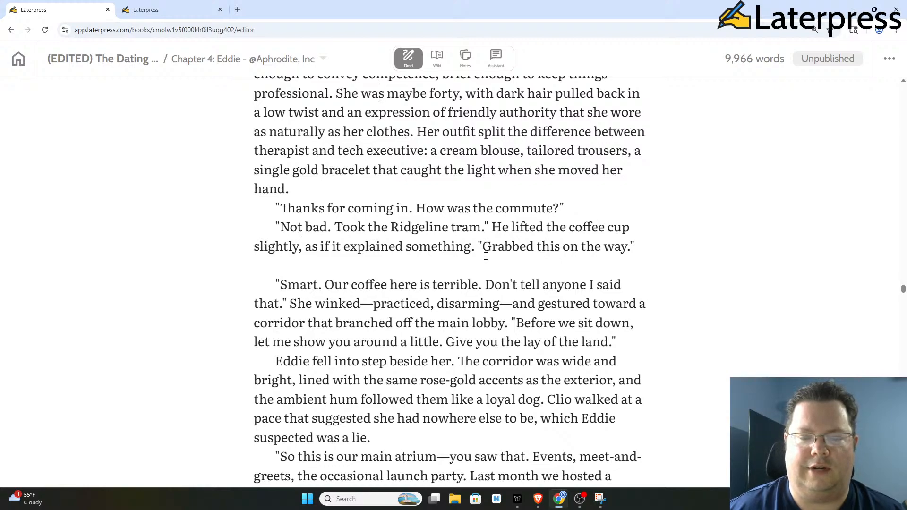
scroll(409, 249, down, 2)
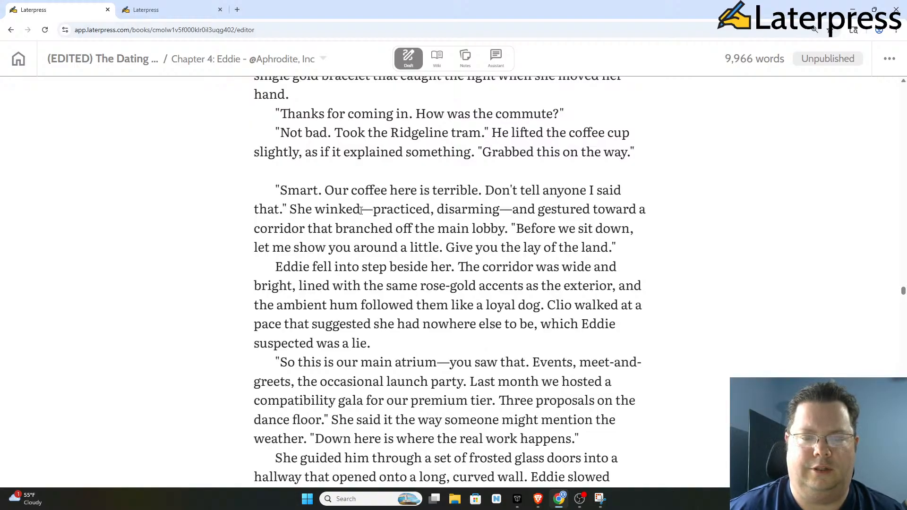
drag(360, 210, 514, 215)
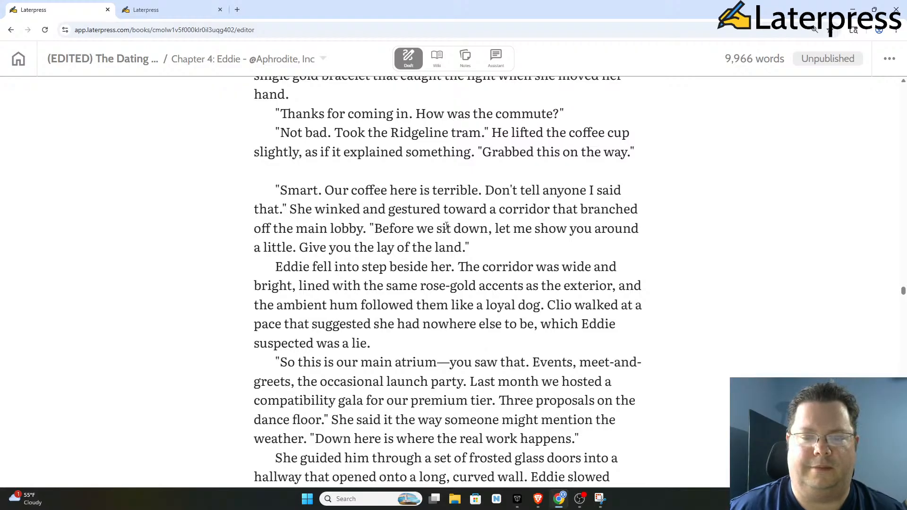
scroll(372, 232, down, 1)
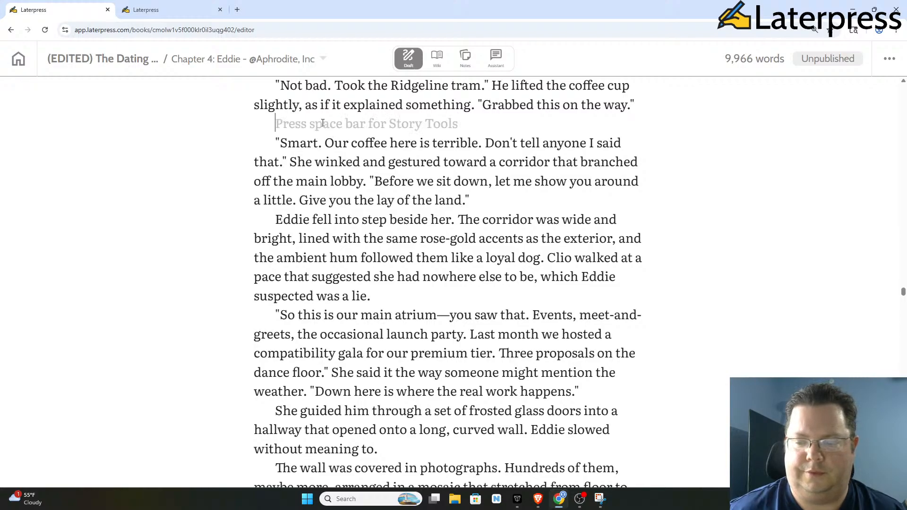
key(Delete)
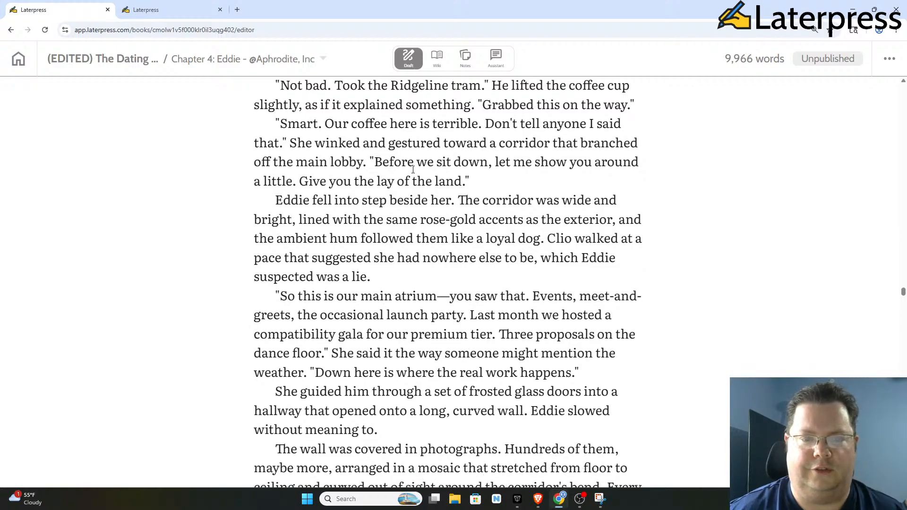
Step: Insert the marker line "THIS IS WHERE WE STOPPED ON MAY 19TH STREAM." after "Give you the lay of the land," with an empty paragraph above and below
click(491, 177)
key(Return)
key(Return)
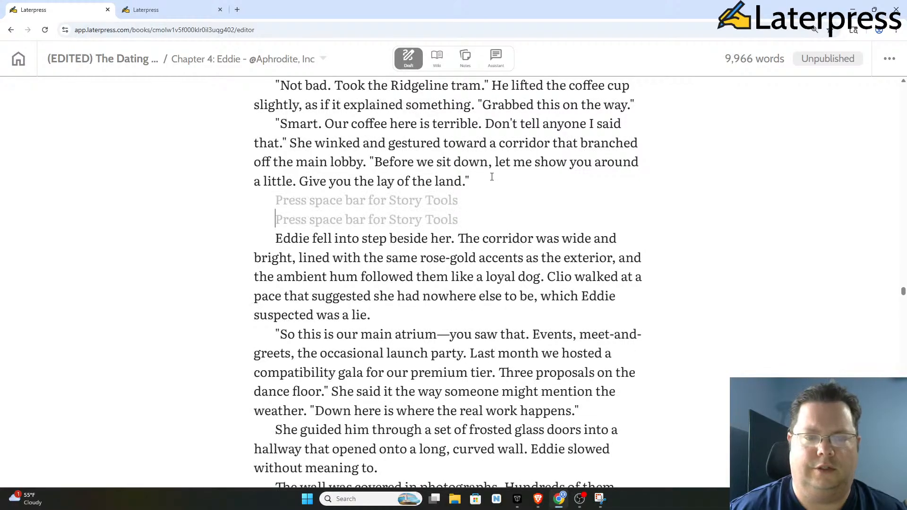
key(Return)
key(Up)
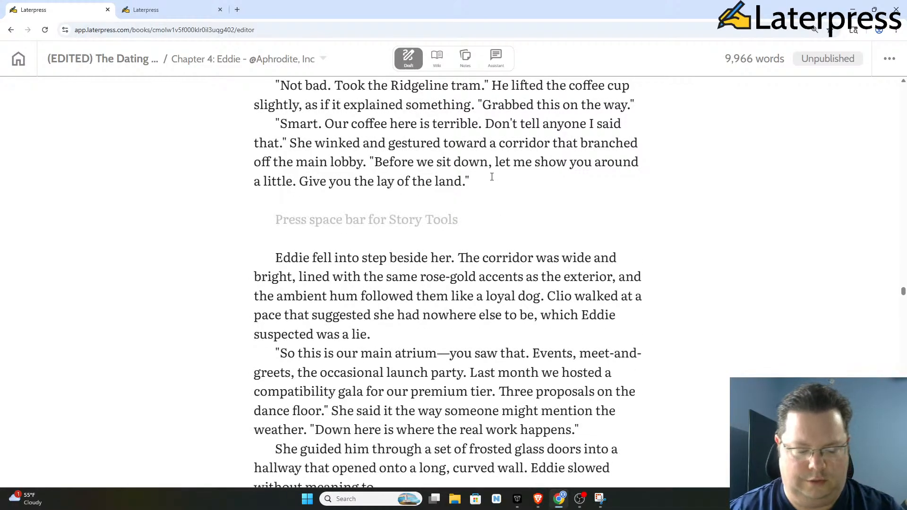
text(THIS IS W)
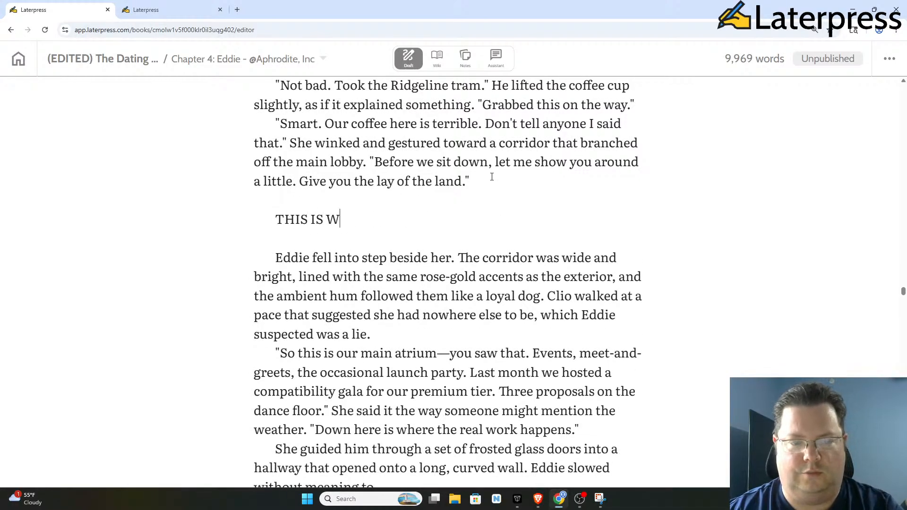
text(HERE WE S)
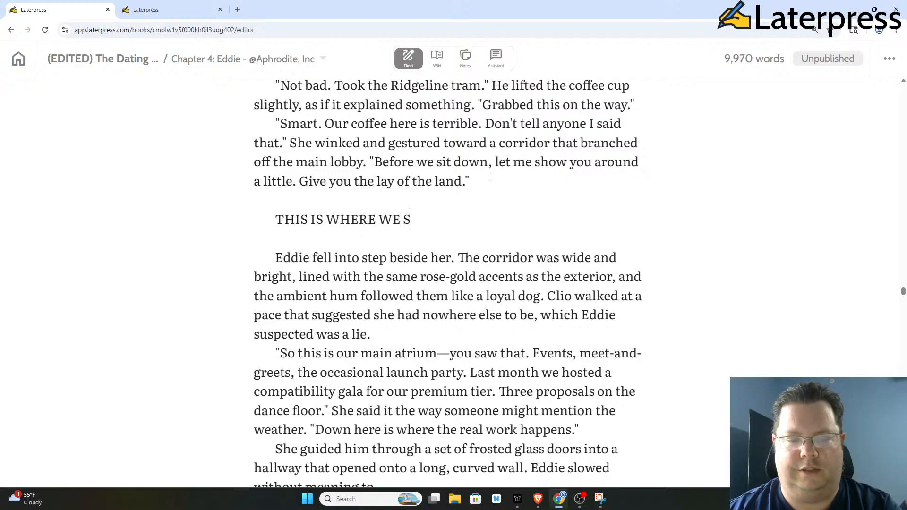
text(TOPPED ON )
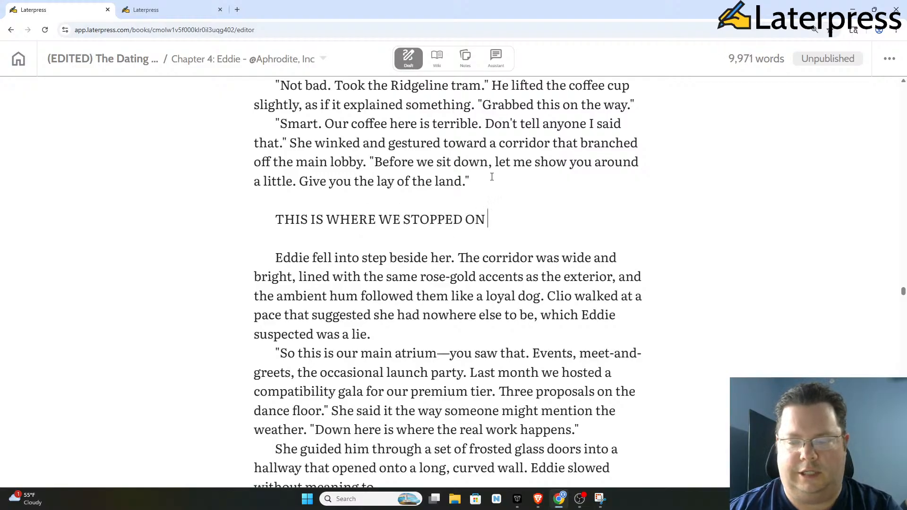
text(MAY)
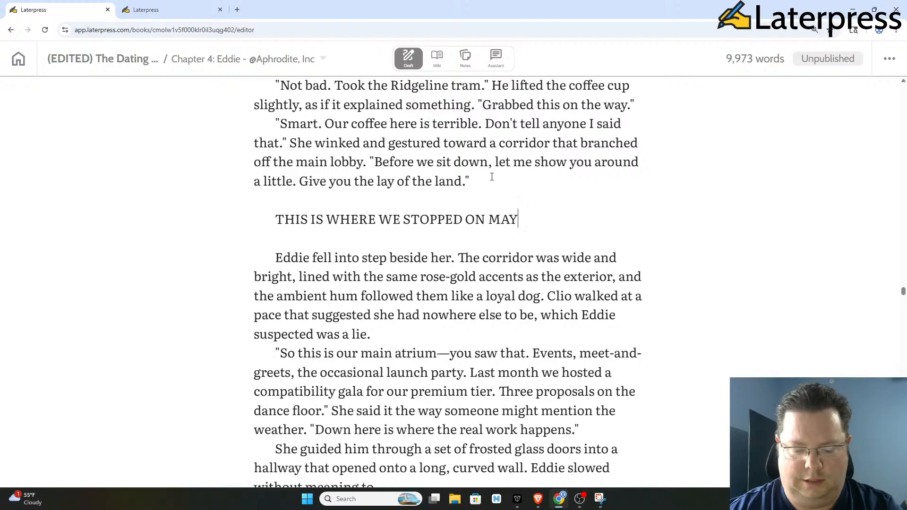
text( 19TH STE)
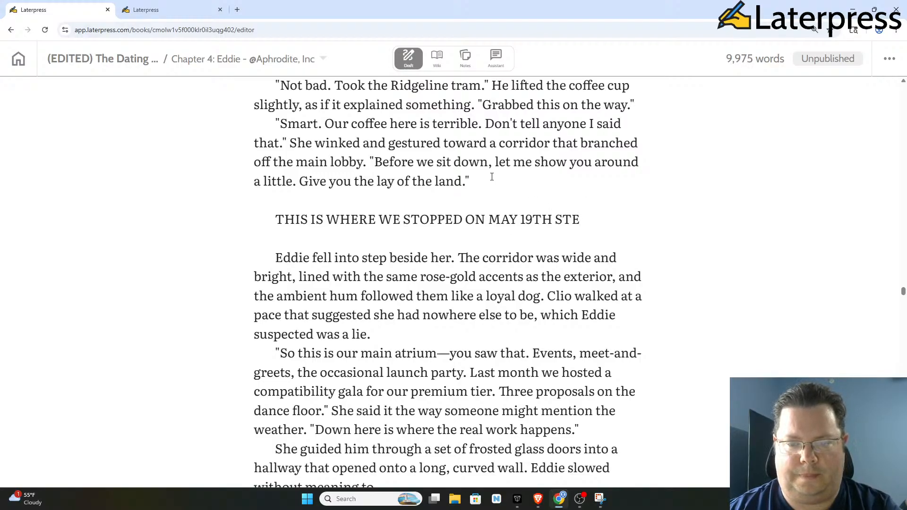
key(BackSpace)
text(REAM.)
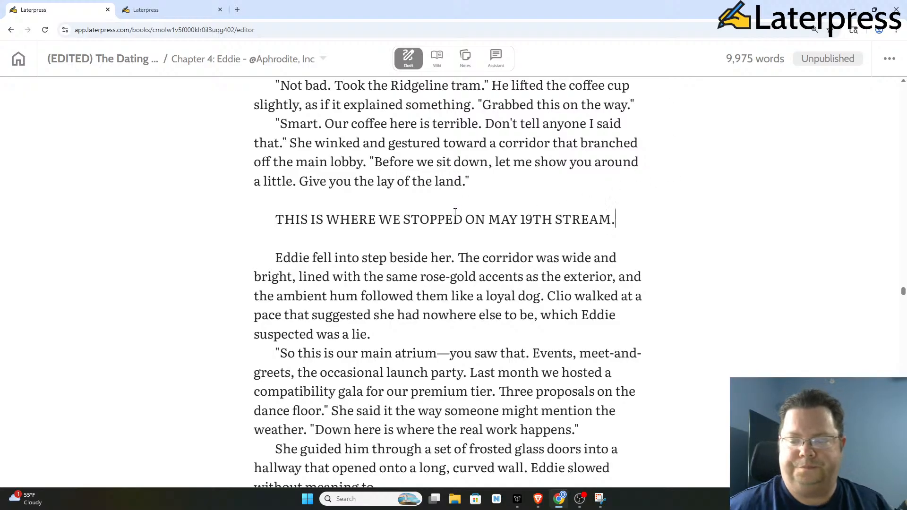
Step: Look back through the edited draft from the new marker to the opening of Chapter 3, reducing the page zoom
scroll(423, 236, up, 7)
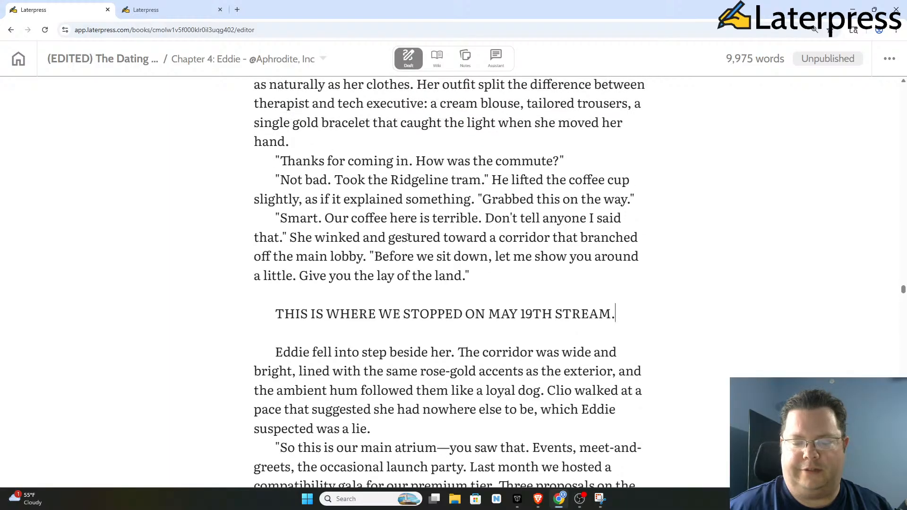
scroll(418, 250, up, 3)
scroll(422, 274, down, 9)
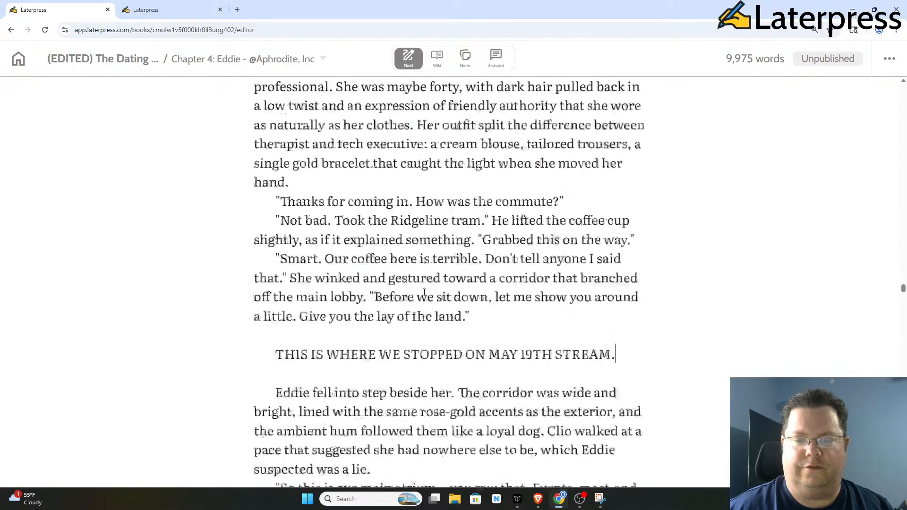
scroll(424, 293, up, 20)
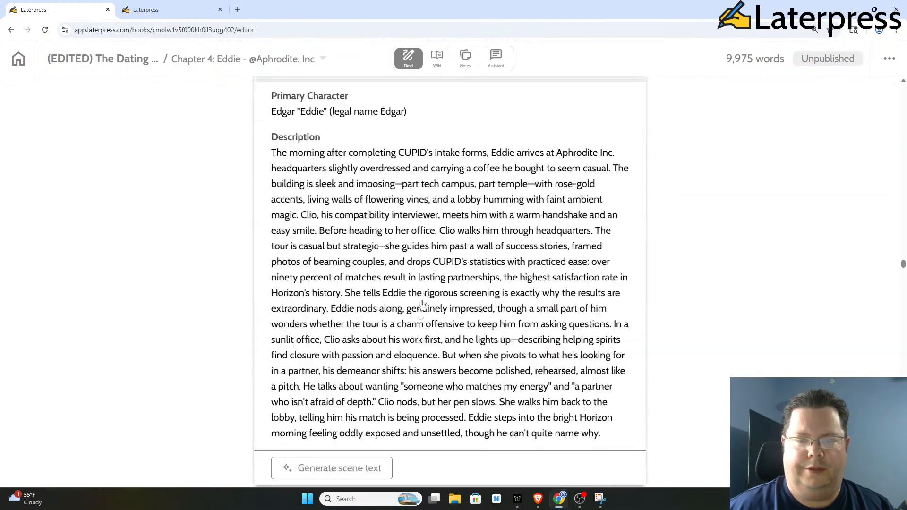
scroll(406, 335, up, 20)
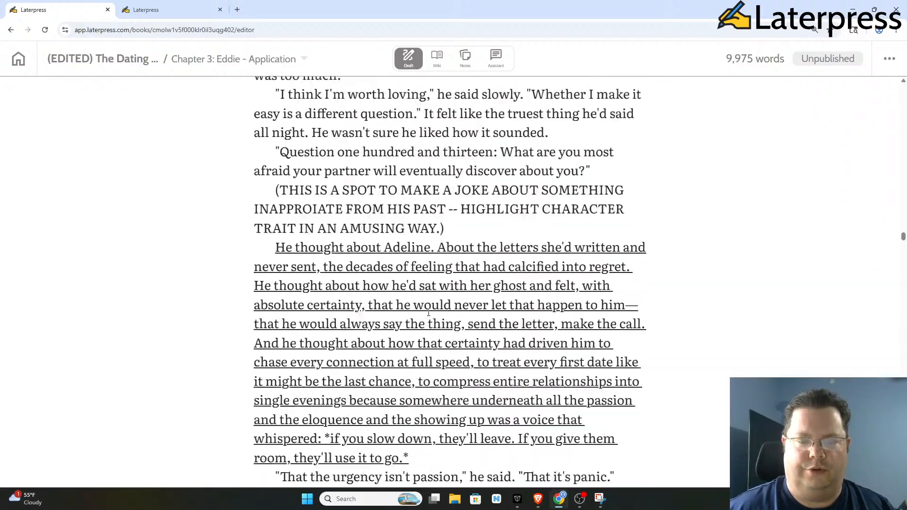
scroll(428, 311, up, 20)
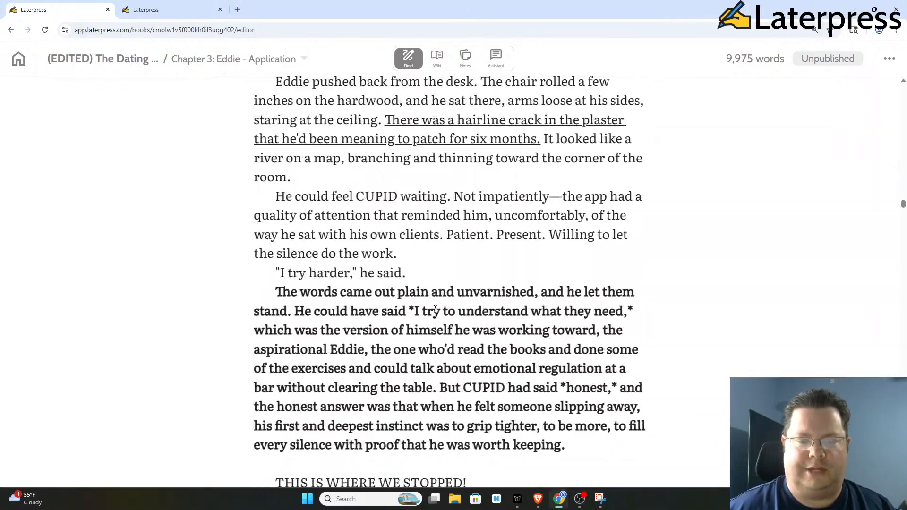
scroll(435, 310, up, 20)
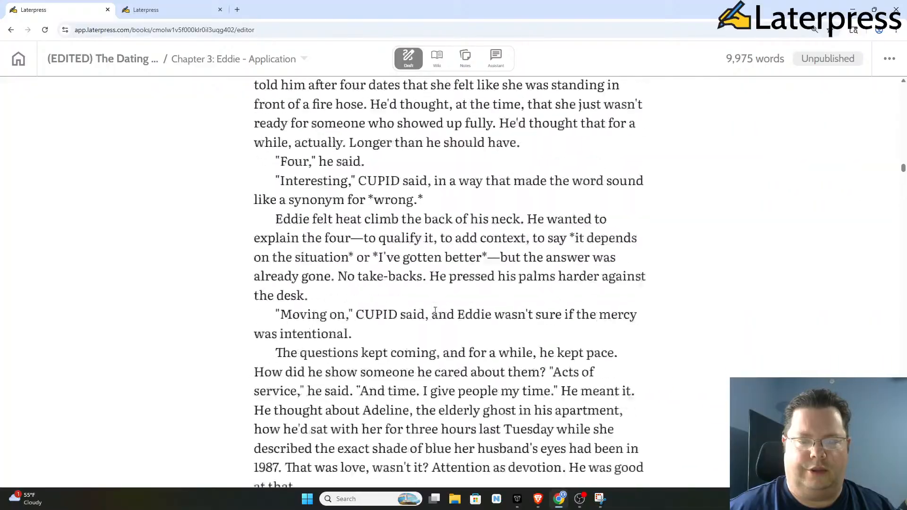
scroll(435, 310, up, 15)
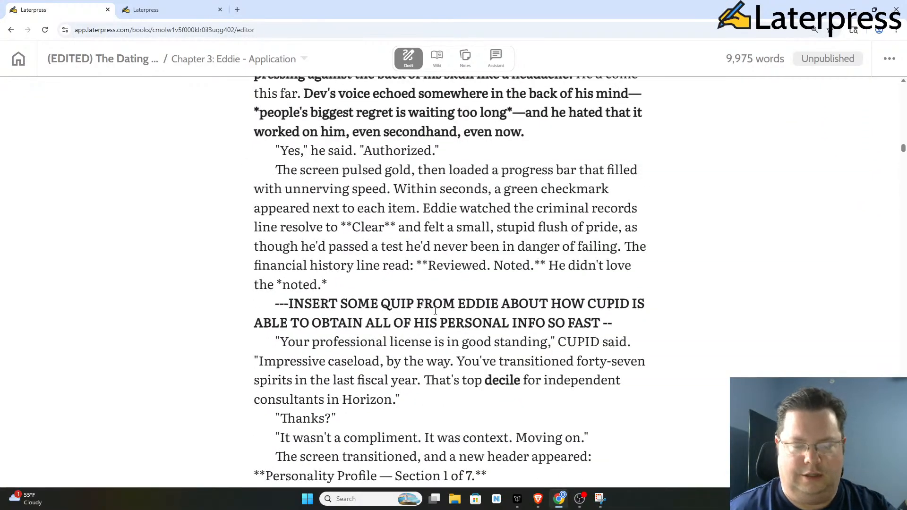
key(ctrl+minus)
scroll(435, 310, up, 15)
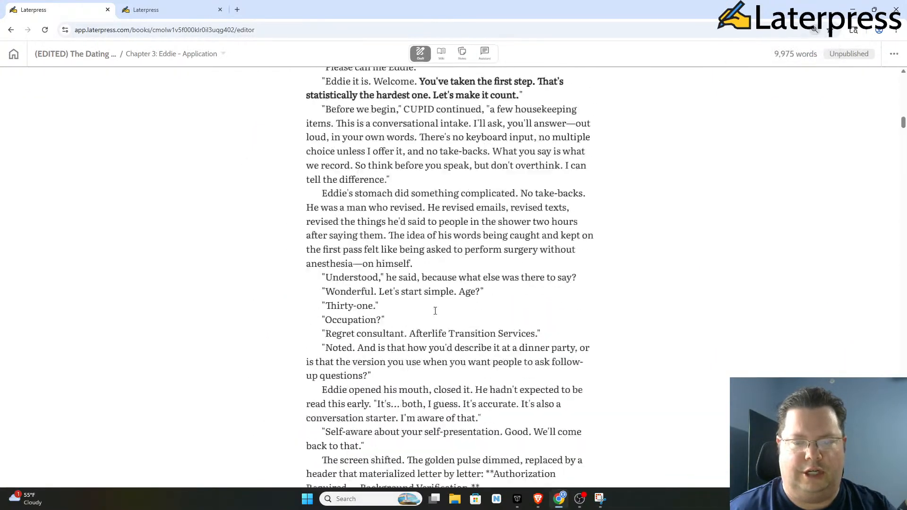
scroll(385, 306, up, 5)
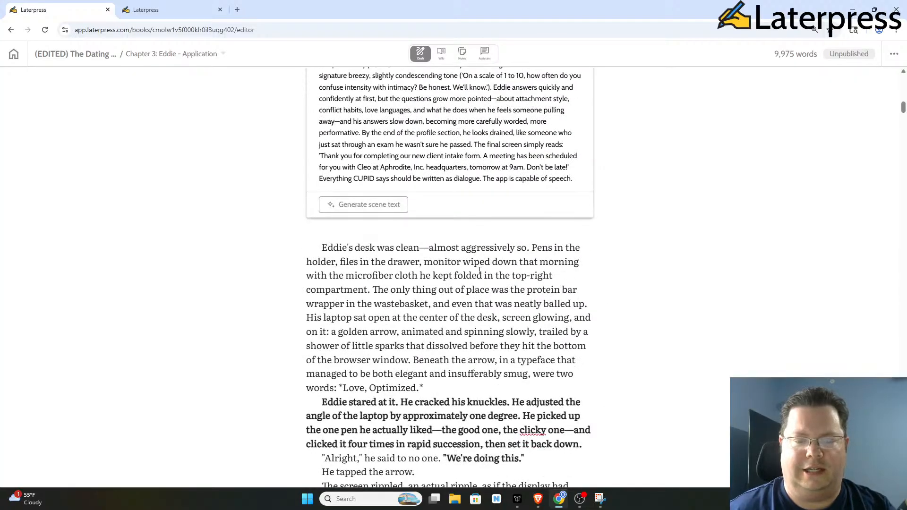
Step: Review the bolded and underlined passages and inserted notes throughout Chapter 3, from its opening scene to its ending
scroll(479, 270, down, 4)
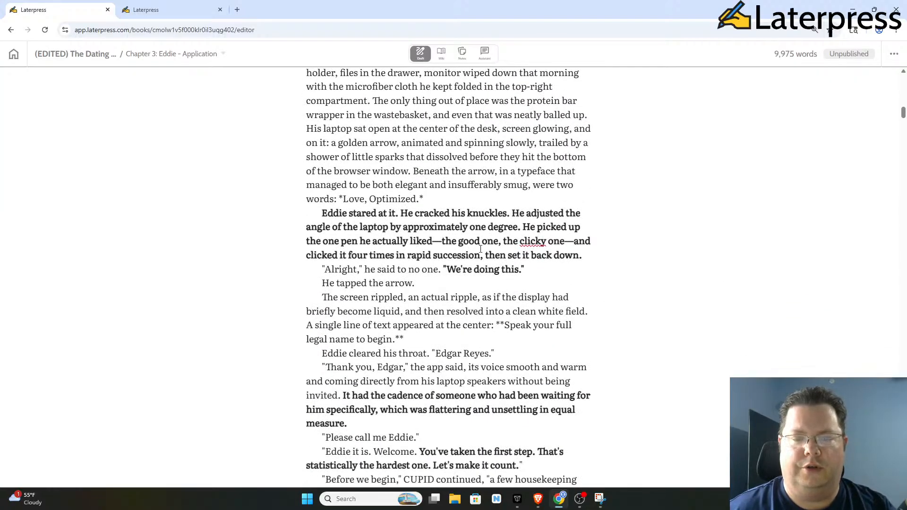
scroll(404, 164, down, 4)
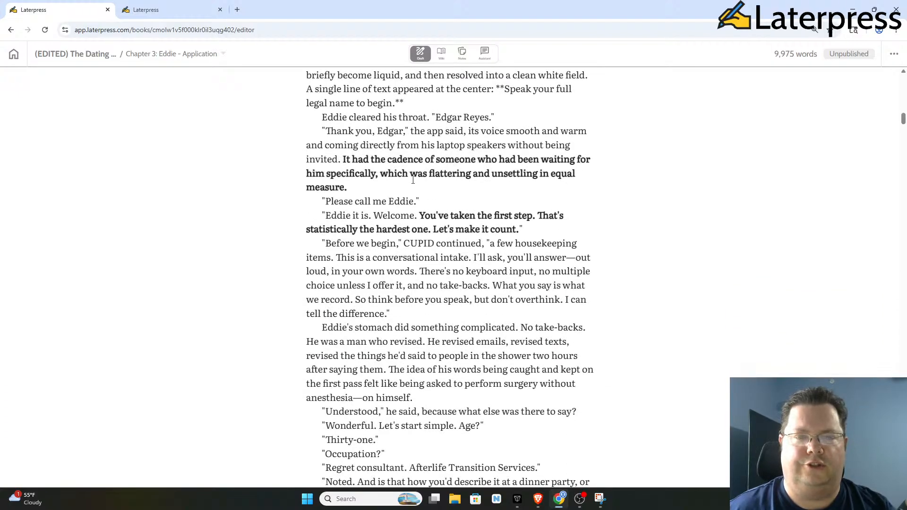
scroll(413, 180, down, 20)
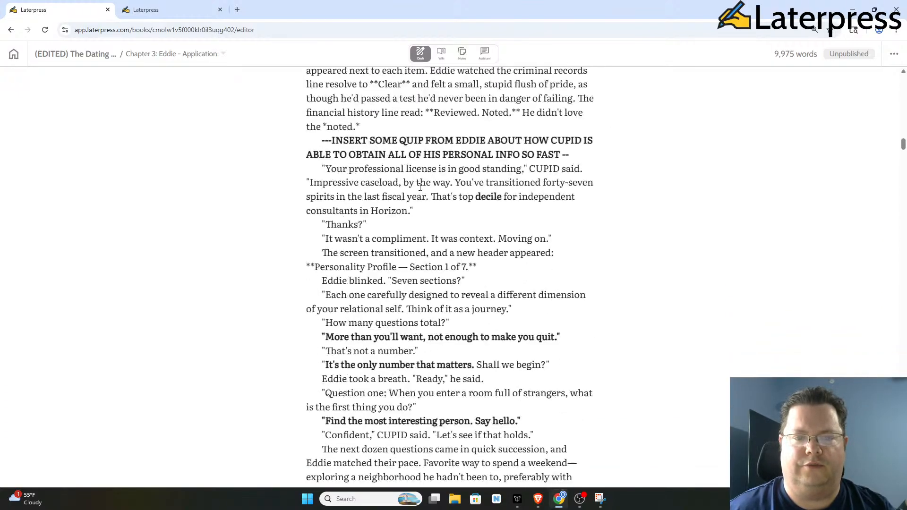
scroll(418, 189, down, 13)
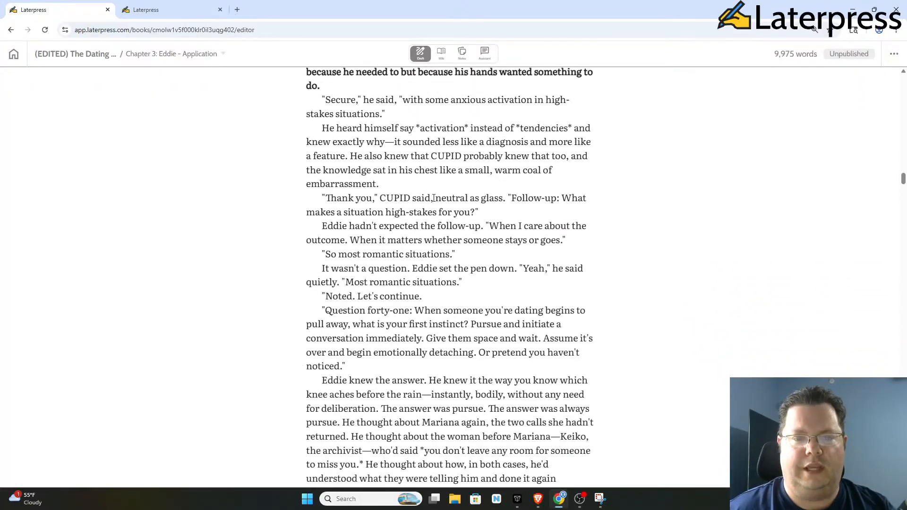
scroll(434, 196, up, 8)
scroll(434, 196, down, 14)
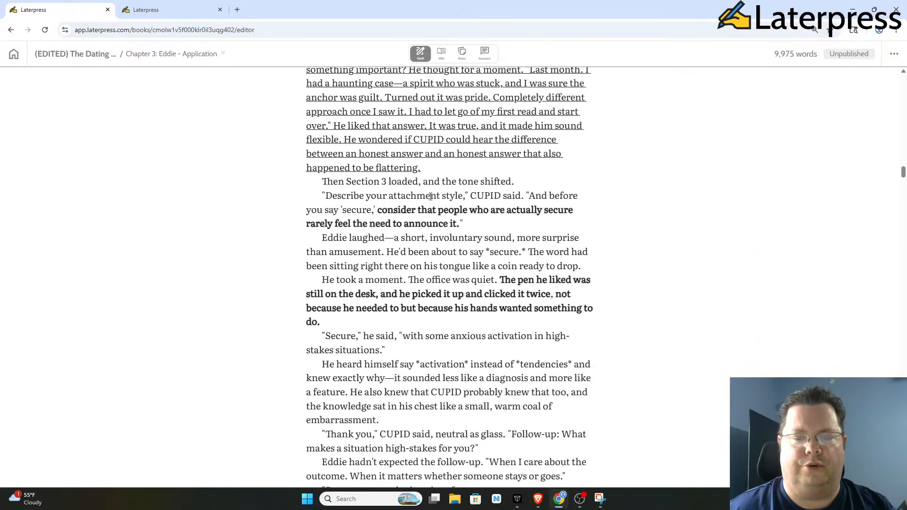
scroll(428, 197, down, 13)
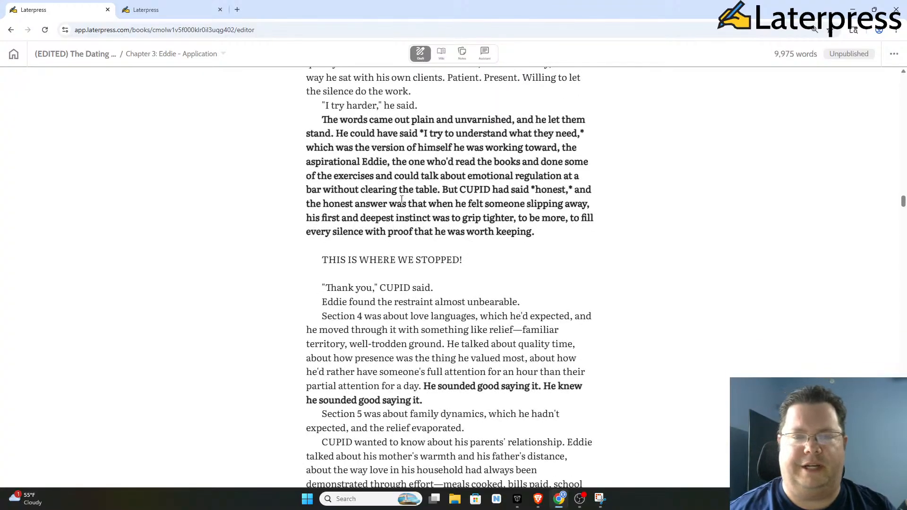
scroll(386, 193, down, 15)
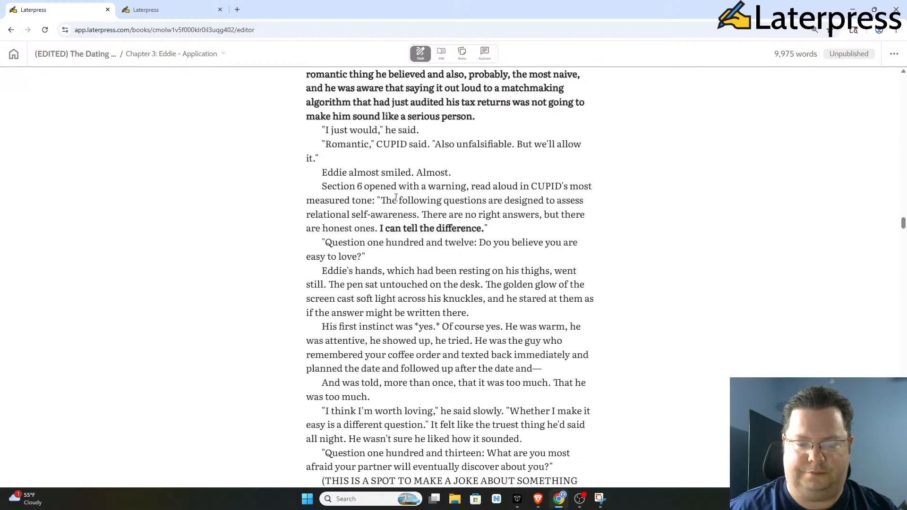
scroll(419, 202, up, 6)
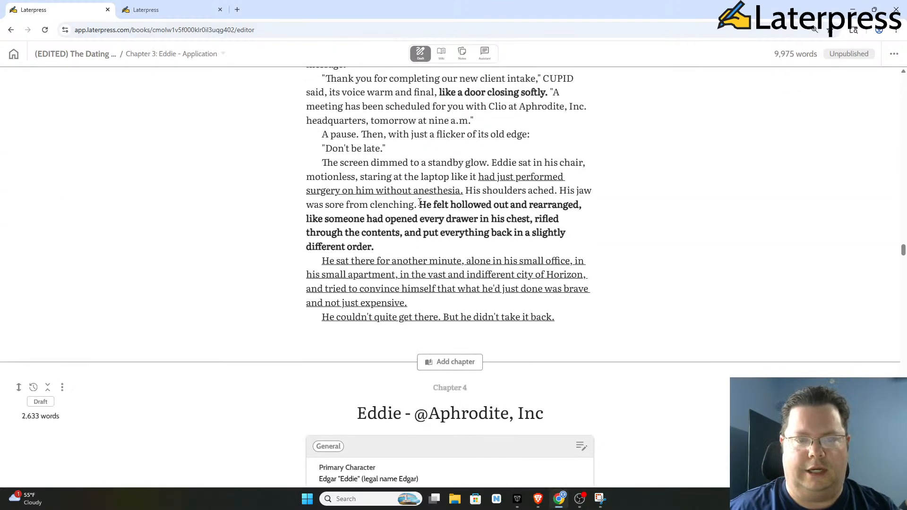
scroll(419, 202, down, 7)
scroll(420, 204, up, 10)
scroll(420, 203, down, 19)
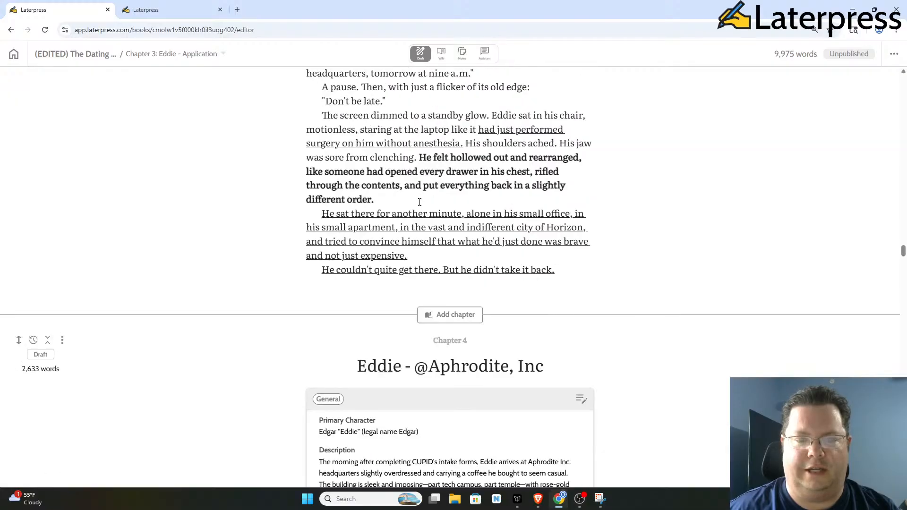
Step: Look over the edited and remaining text of Chapter 4, through to the "THE MEET CUTE (OR MEET DISASTER)" card following Chapter 5
scroll(425, 194, down, 10)
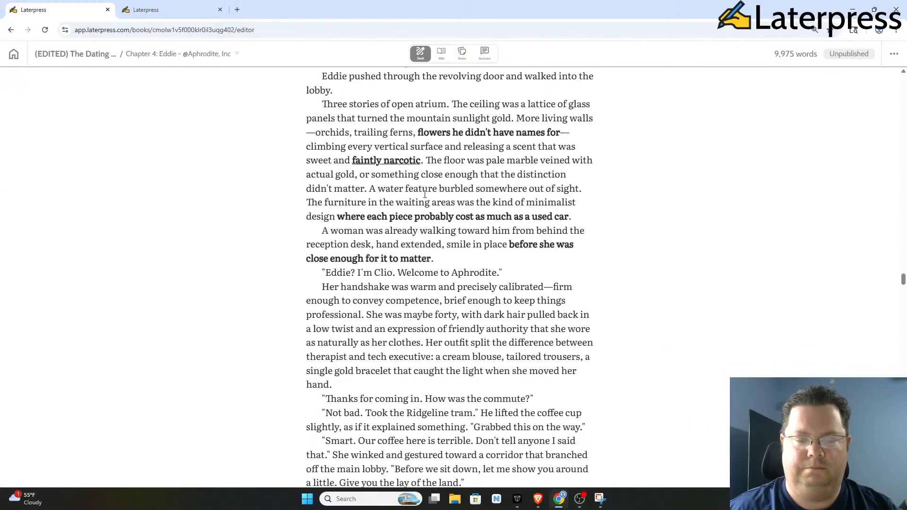
scroll(419, 196, down, 20)
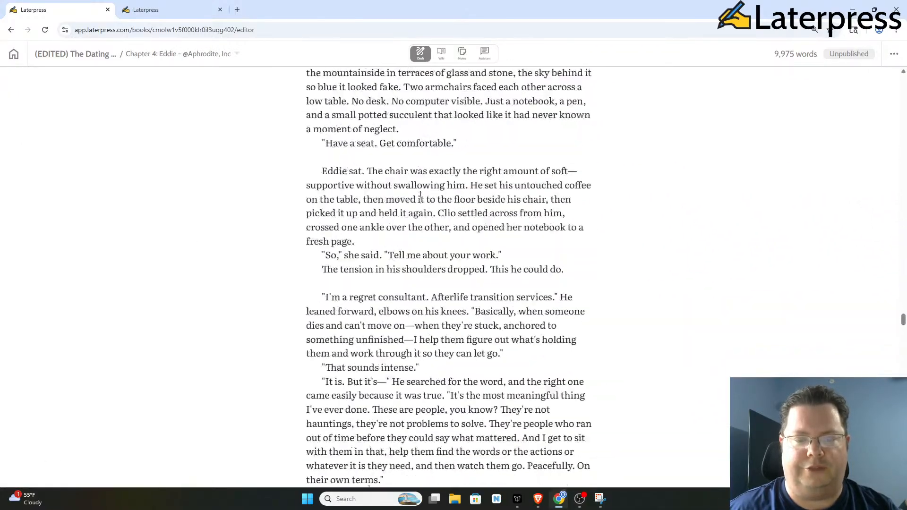
scroll(420, 194, down, 20)
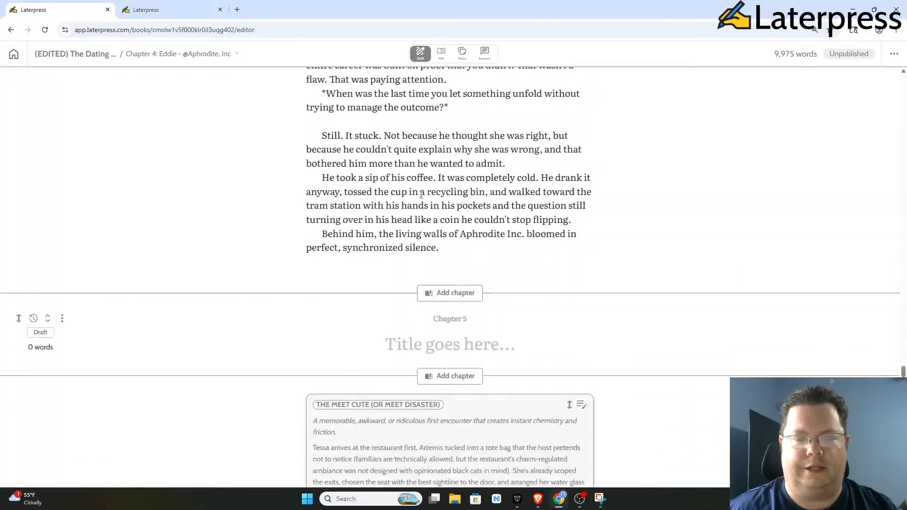
scroll(421, 195, up, 12)
scroll(421, 195, up, 20)
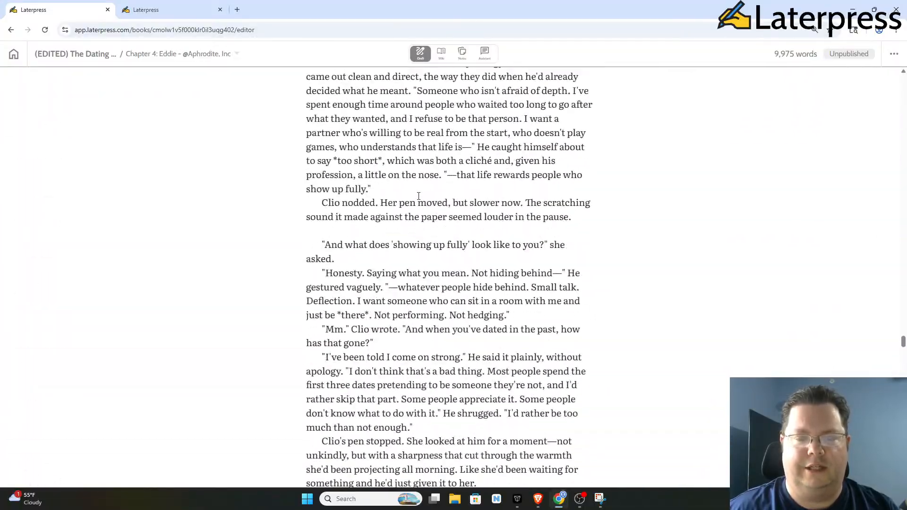
scroll(418, 196, up, 20)
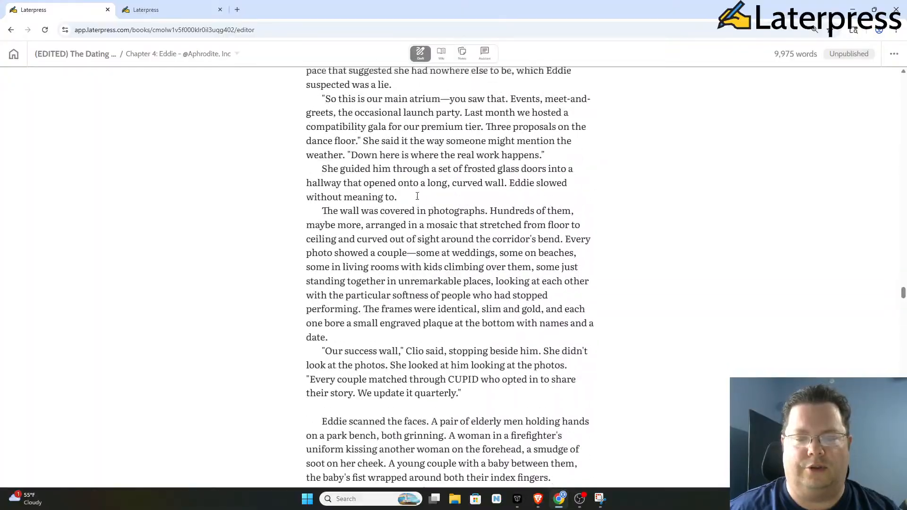
scroll(417, 196, down, 20)
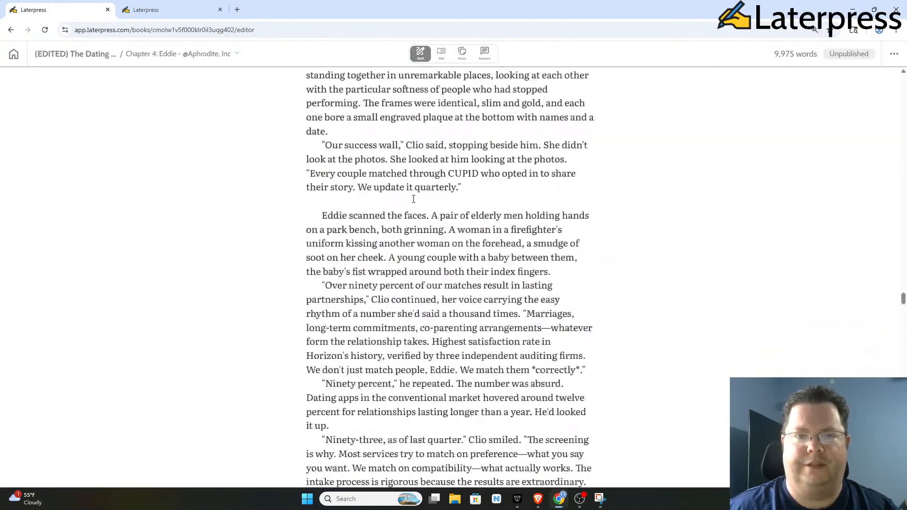
scroll(405, 216, down, 20)
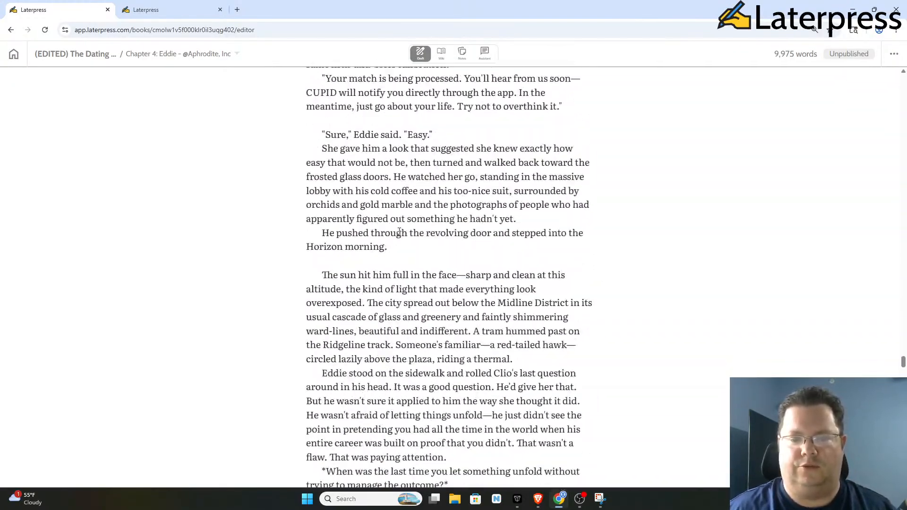
scroll(243, 248, down, 5)
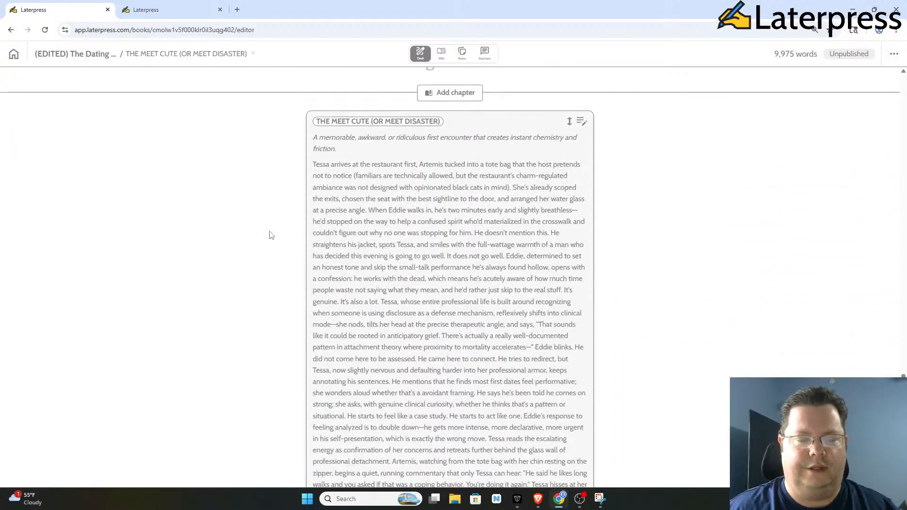
scroll(438, 200, up, 5)
scroll(417, 208, down, 5)
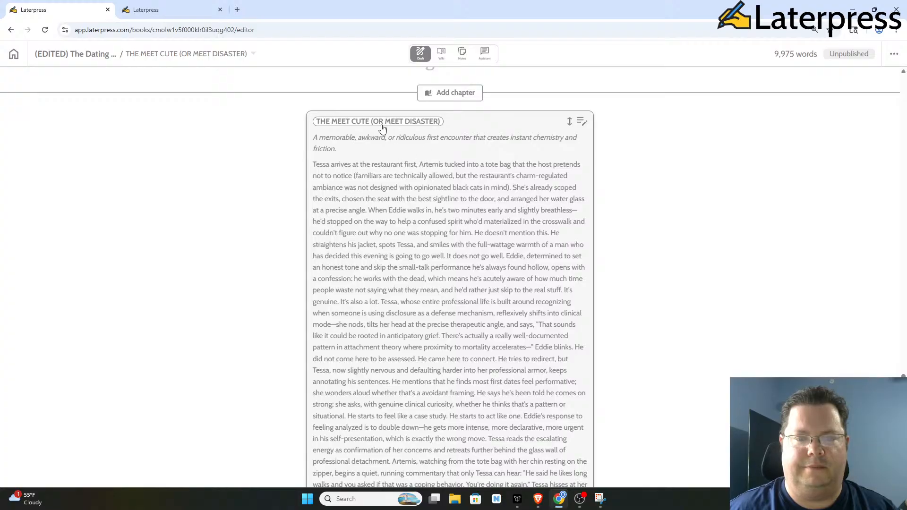
Step: Review the remaining outline cards and their editing notes, from "THE MEET CUTE (OR MEET DISASTER)" to "REUNION & RESOLUTION"
scroll(389, 136, down, 12)
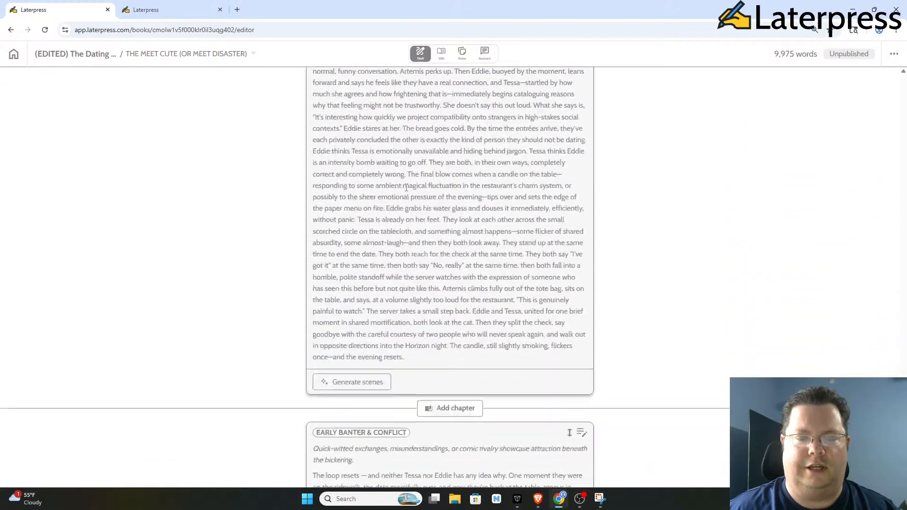
scroll(406, 187, down, 1)
scroll(406, 189, up, 2)
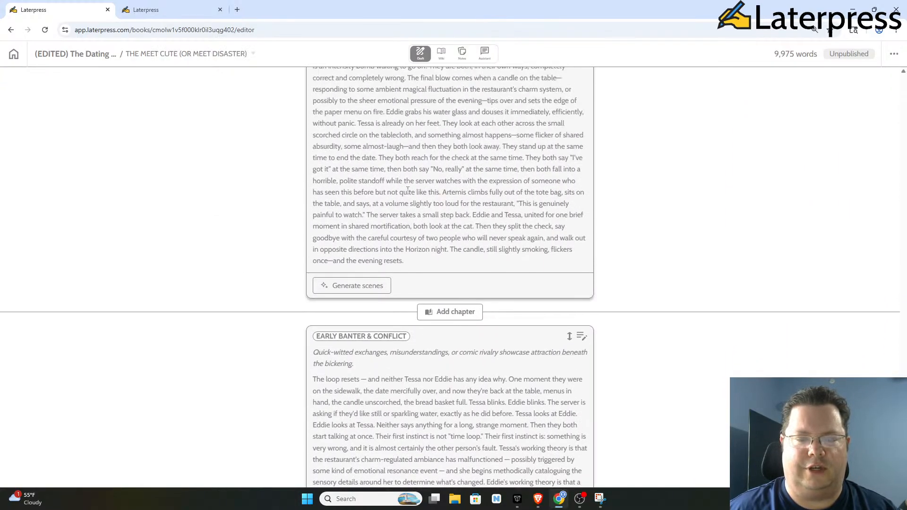
scroll(408, 194, down, 5)
scroll(407, 193, down, 18)
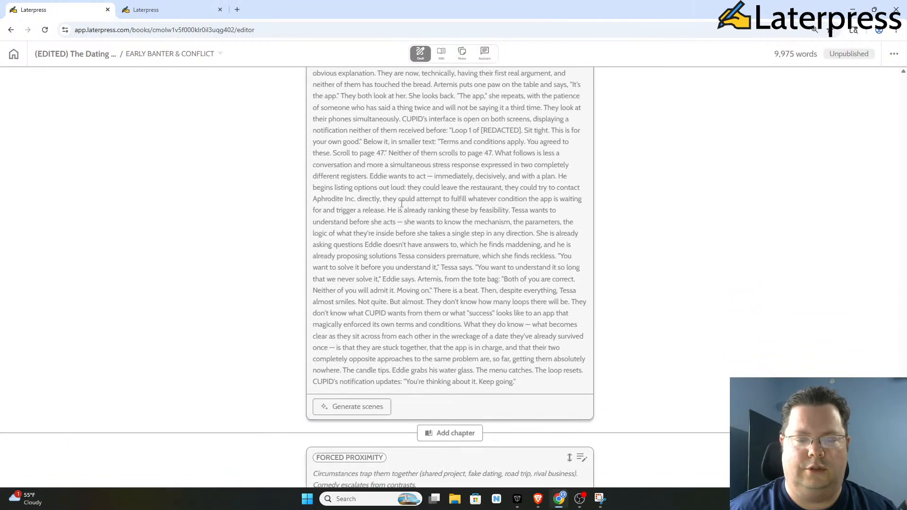
scroll(401, 215, down, 20)
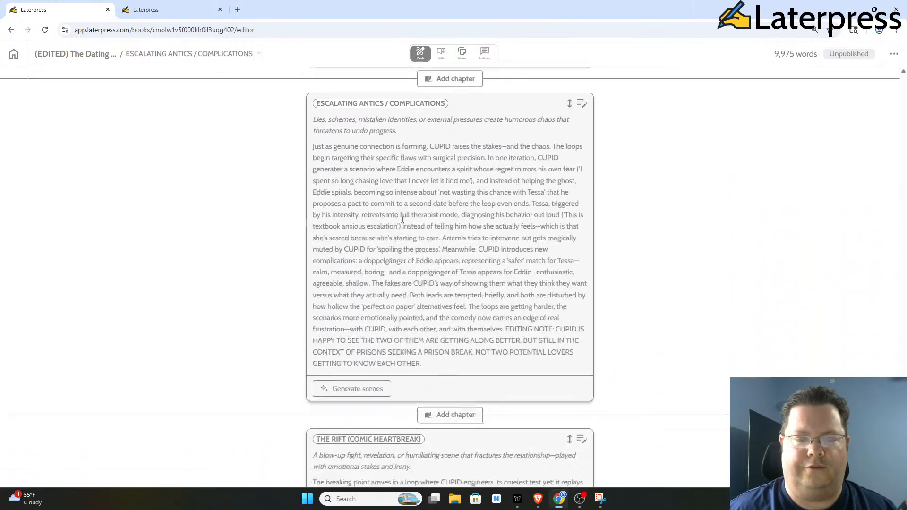
scroll(403, 221, down, 20)
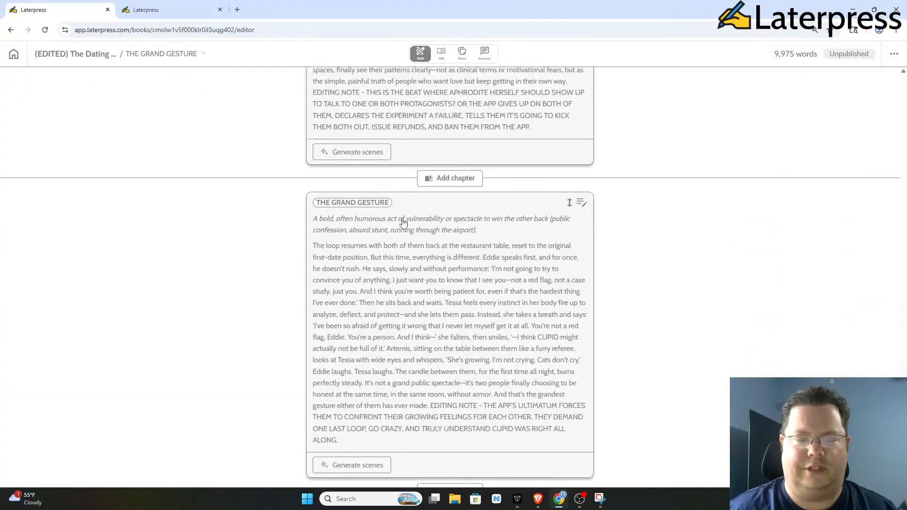
scroll(403, 219, down, 4)
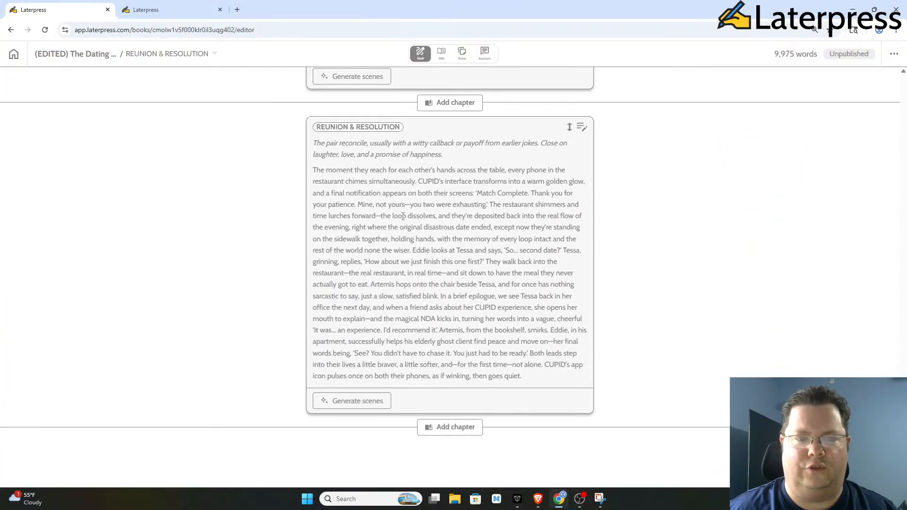
Step: Look back over the earlier outline cards and collapsed Chapters 1 to 5, including the "EMOTIONAL WOUND / FLAW" card after Chapter 2
scroll(403, 216, up, 20)
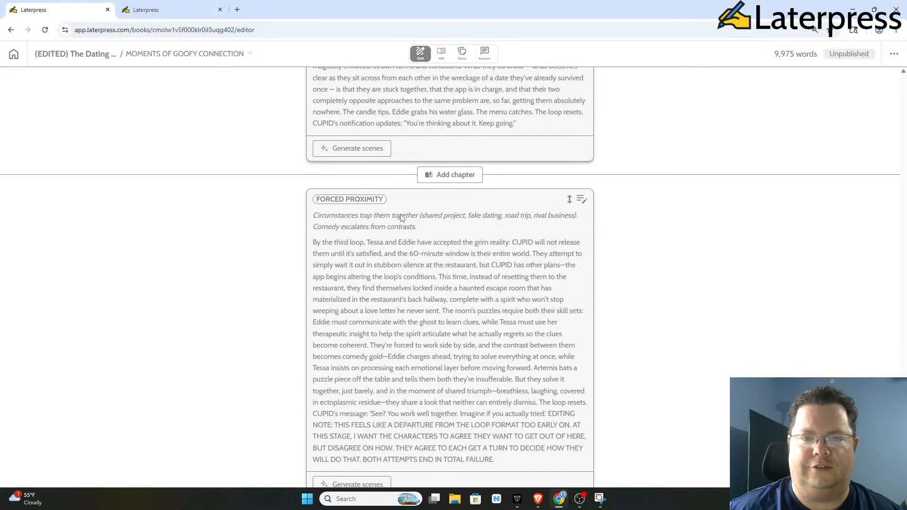
scroll(401, 218, up, 20)
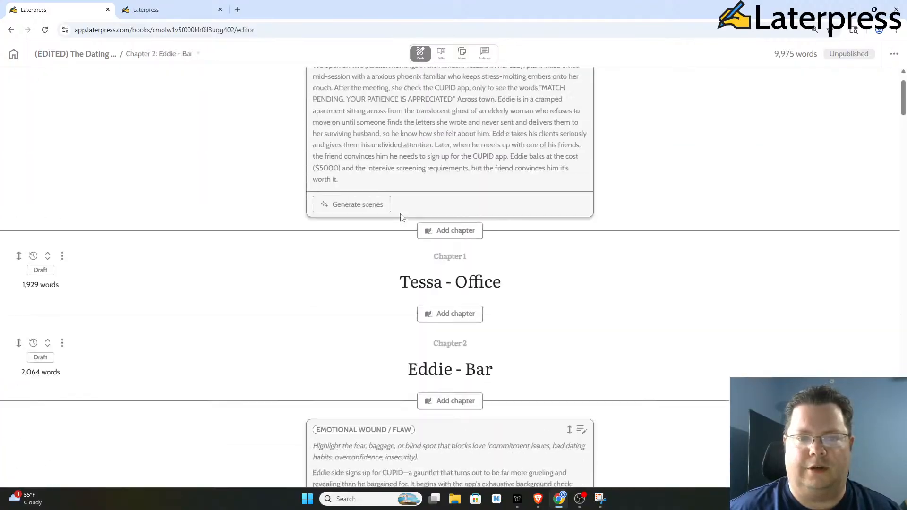
scroll(401, 218, up, 2)
scroll(401, 216, down, 15)
scroll(401, 215, up, 8)
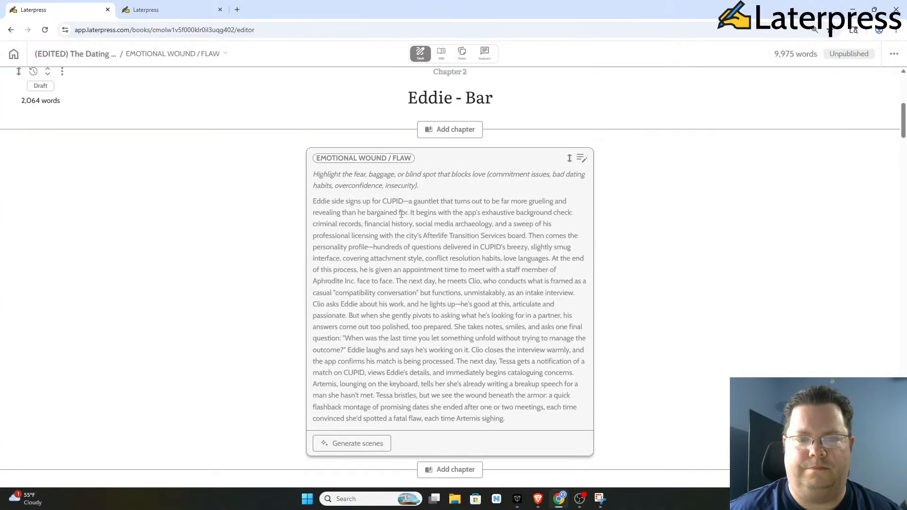
scroll(401, 215, down, 6)
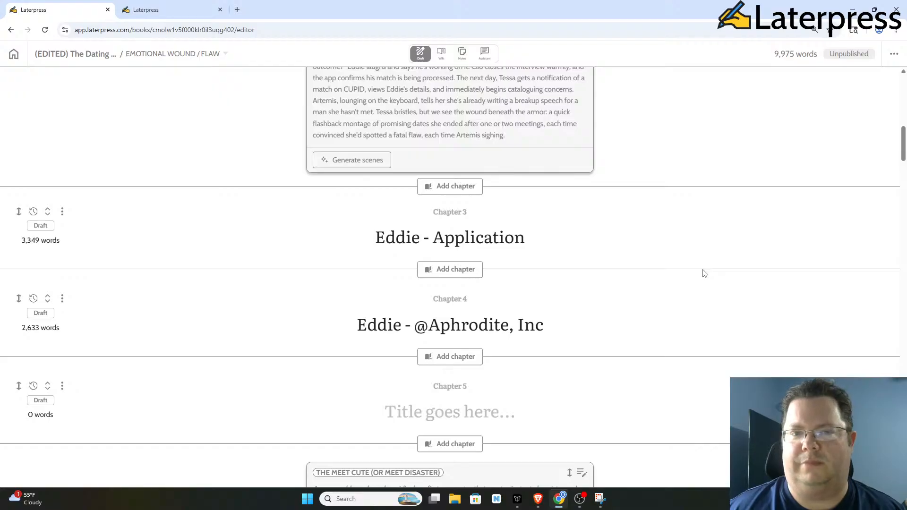
scroll(685, 257, down, 1)
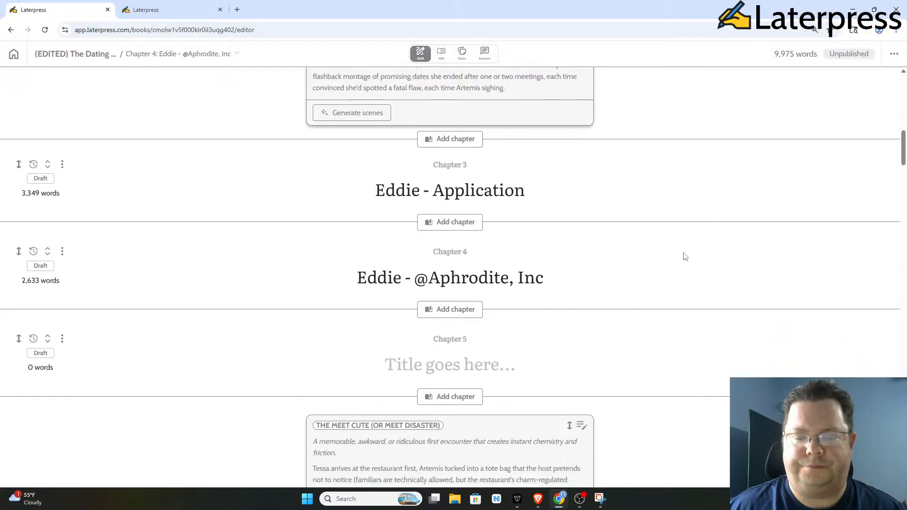